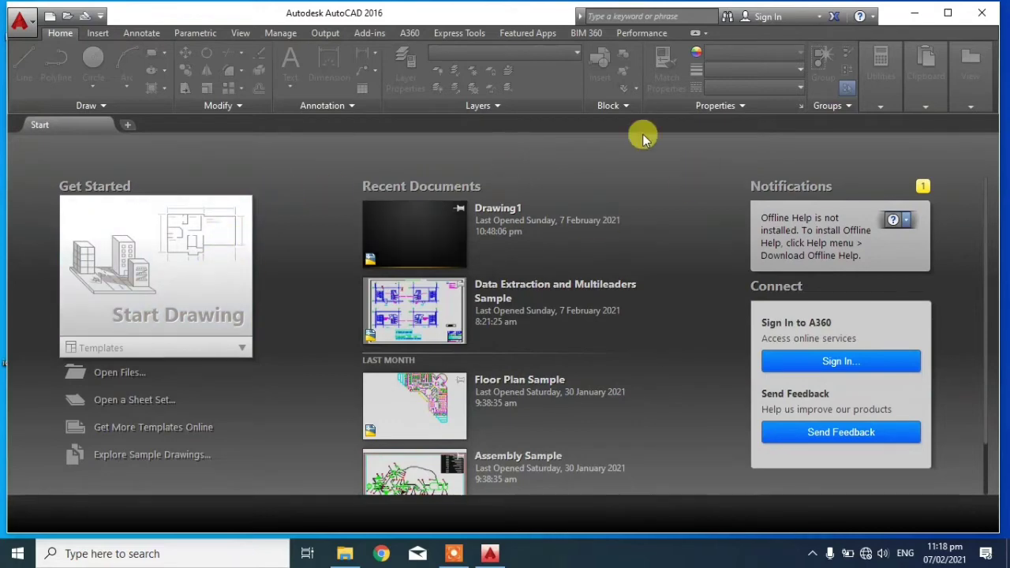
Step: Start a new blank drawing and pan so the origin sits nearer the centre
left_click(212, 284)
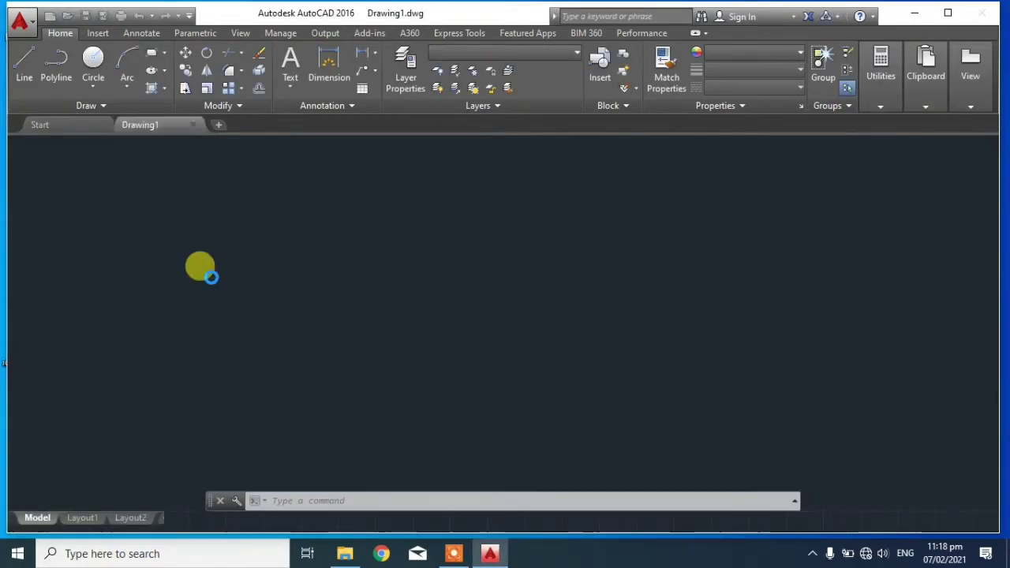
scroll(626, 281, "down", 2)
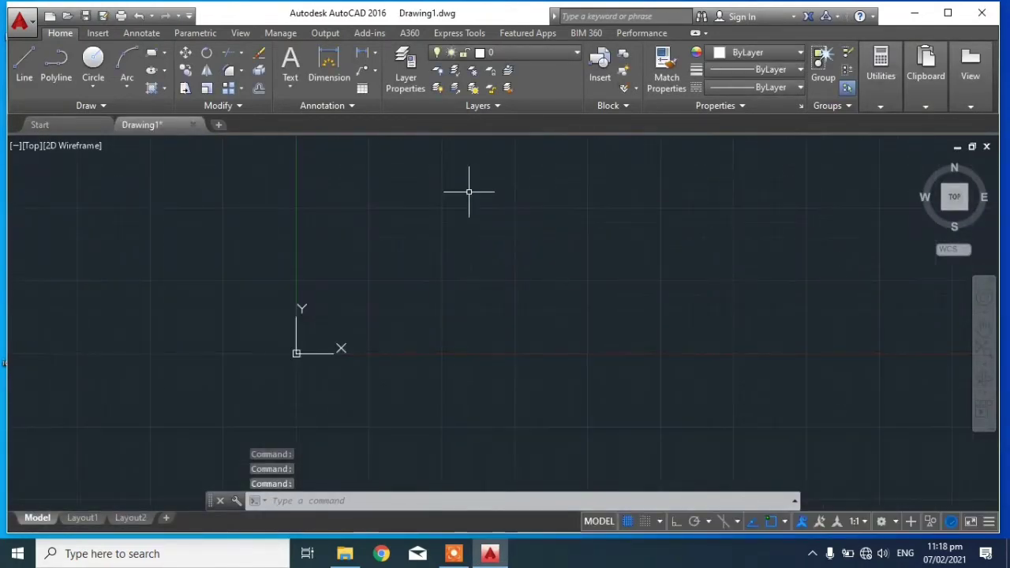
scroll(468, 192, "down", 3)
middle_click_drag(500, 203, 392, 280)
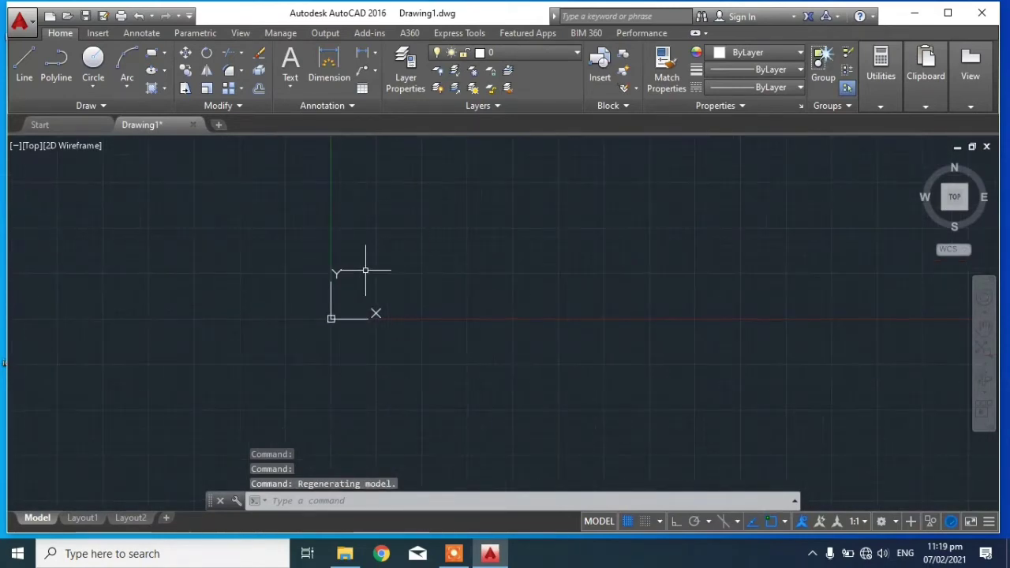
middle_click_drag(449, 293, 447, 303)
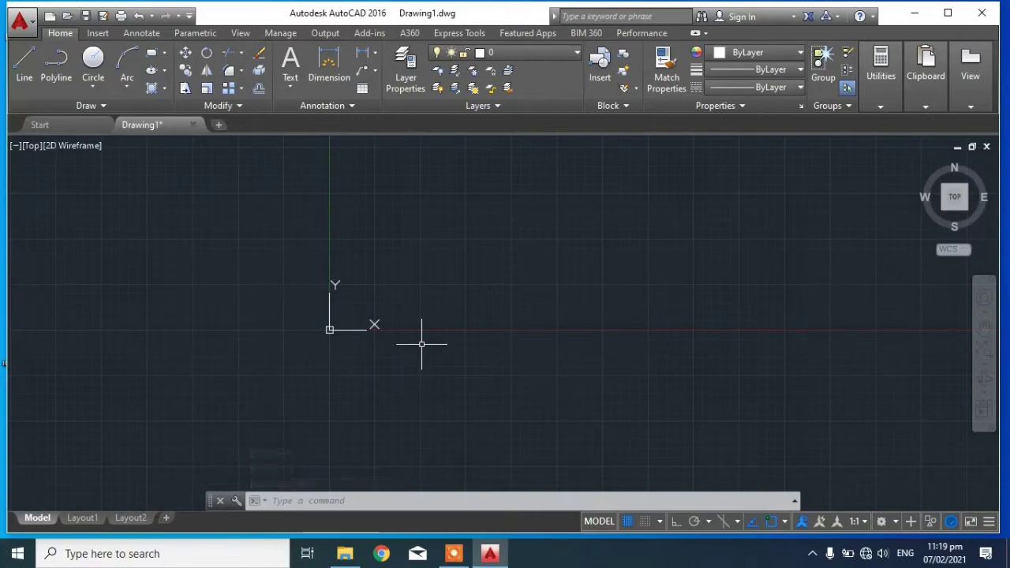
Step: Move the origin toward the lower left of the view and turn Grid Display off
middle_click_drag(531, 283, 513, 318)
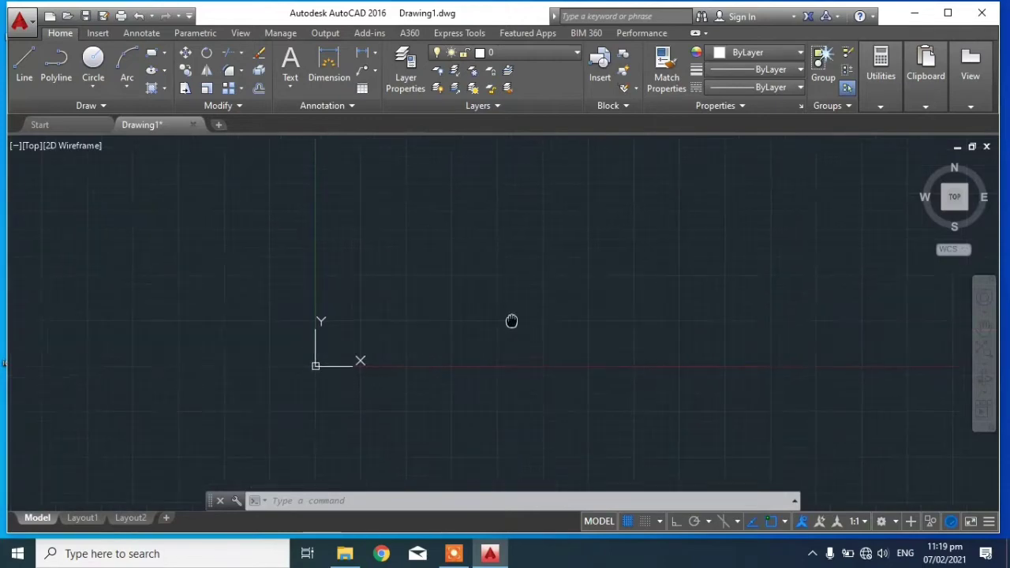
middle_click_drag(385, 358, 342, 366)
middle_click_drag(469, 365, 530, 340)
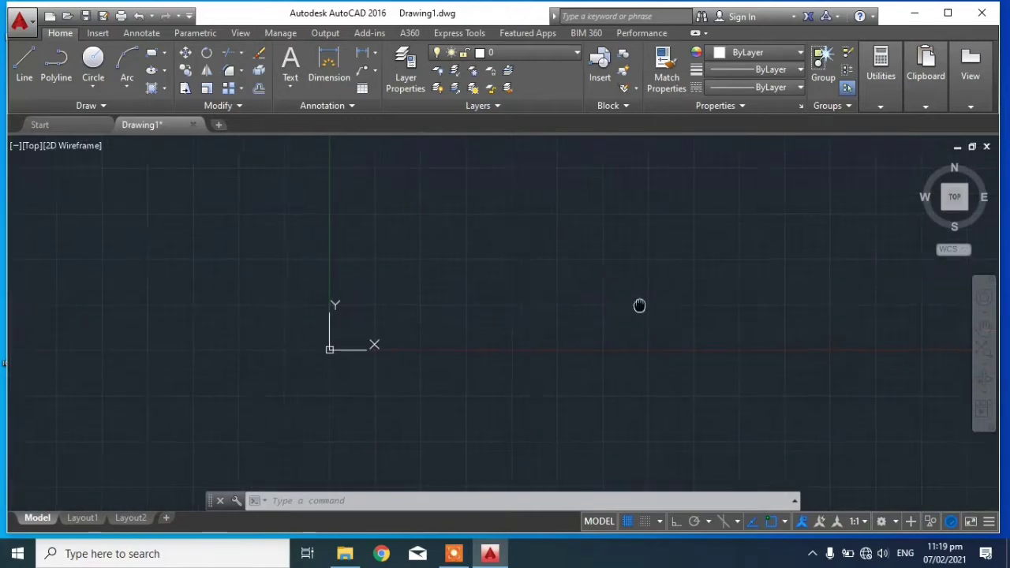
mouse_move(639, 304)
middle_mouse_down()
mouse_move(531, 338)
mouse_move(497, 360)
mouse_move(538, 352)
middle_mouse_up()
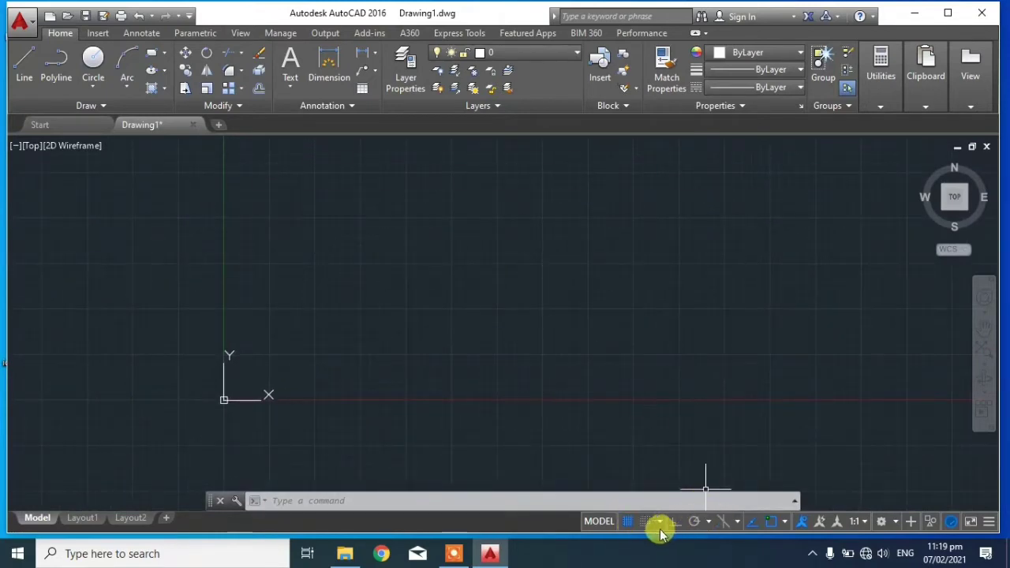
left_click(627, 522)
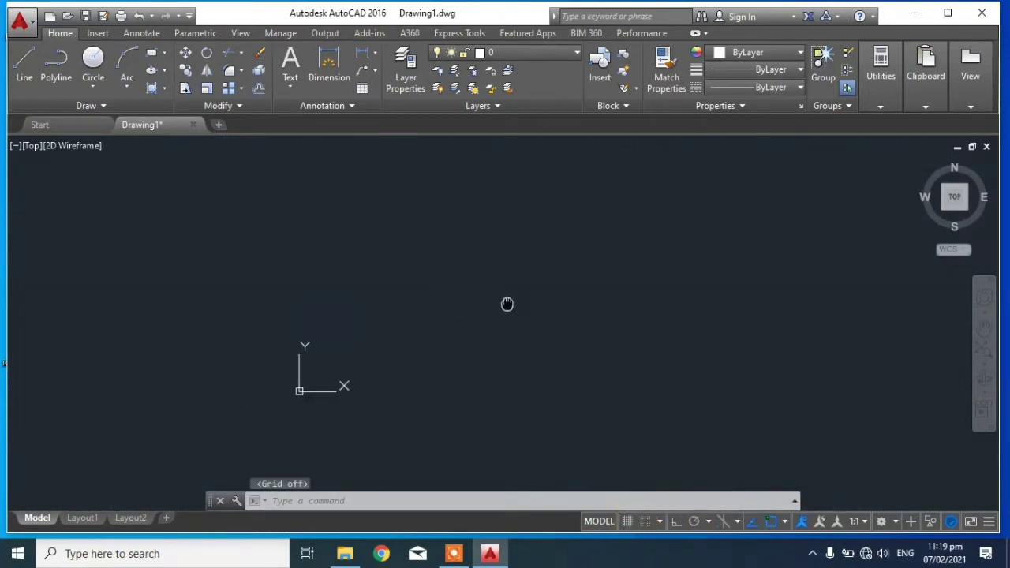
middle_click_drag(506, 304, 468, 326)
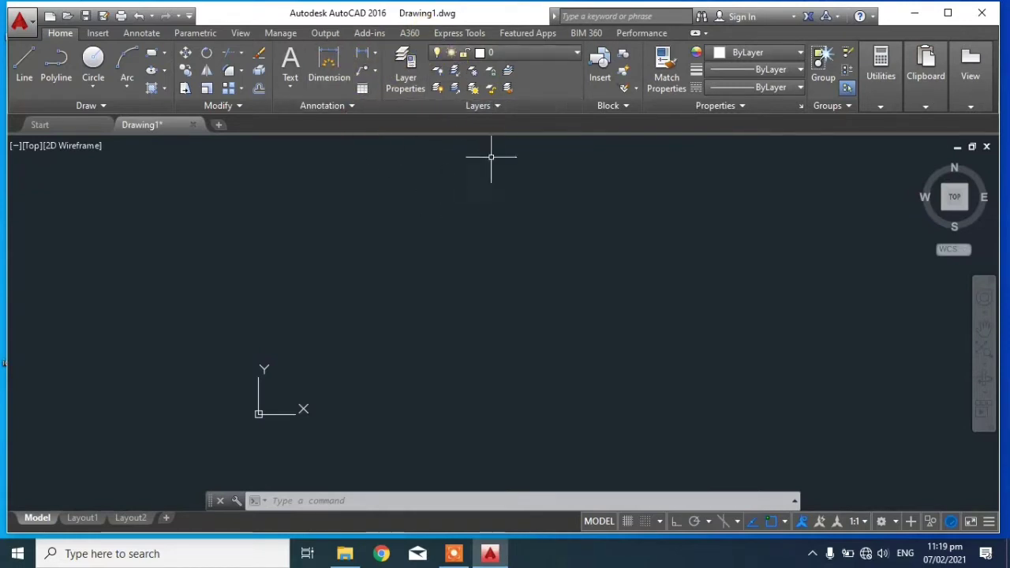
Step: In Layer Properties, create a layer named 'door' coloured magenta
left_click(406, 76)
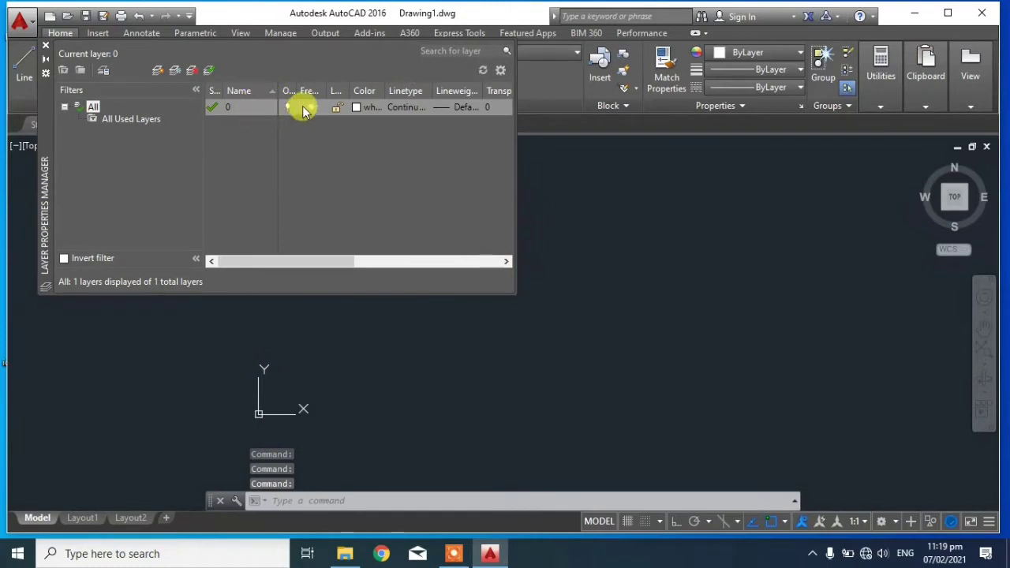
left_click(160, 70)
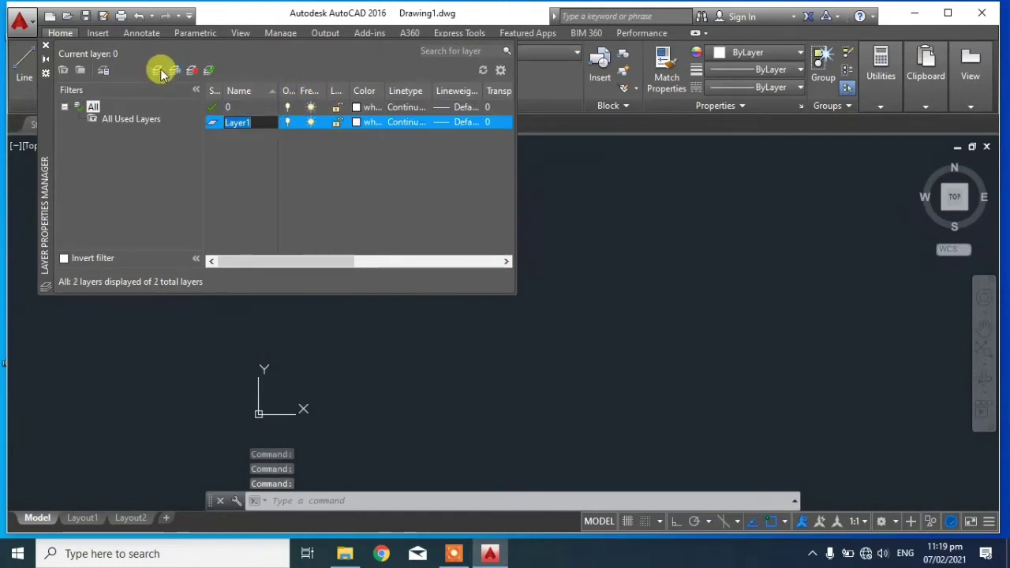
type("door")
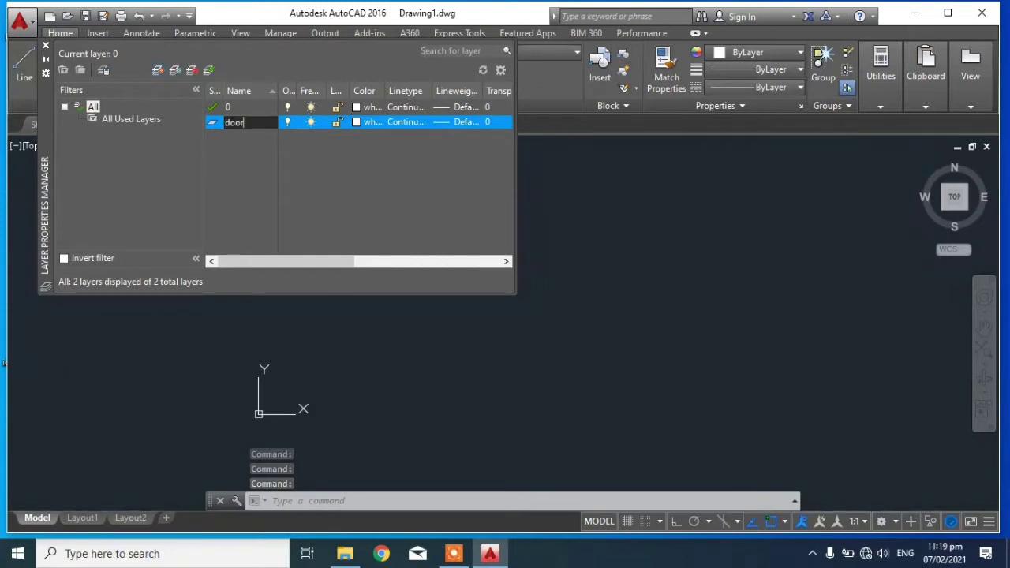
left_click(357, 123)
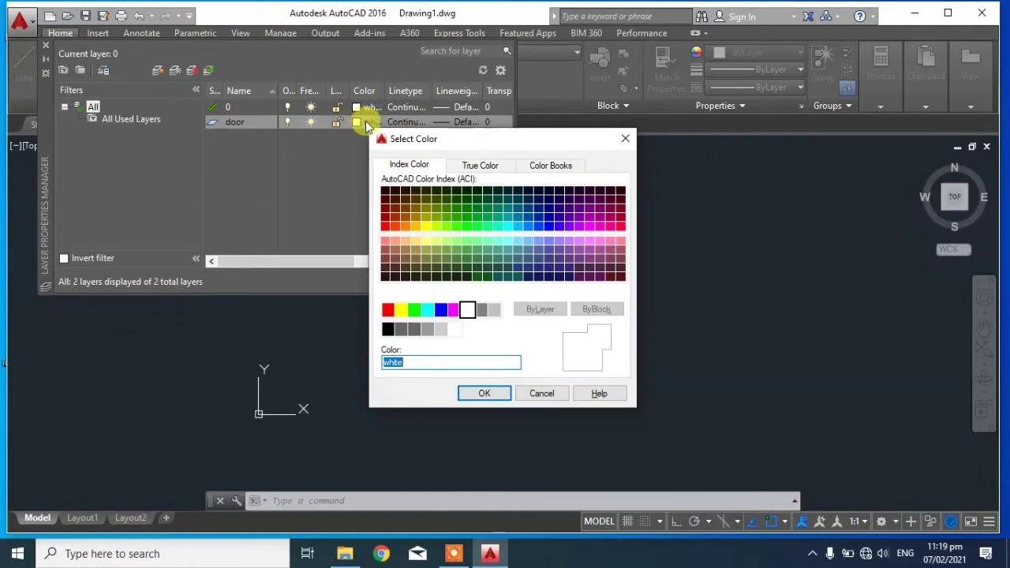
left_click(454, 313)
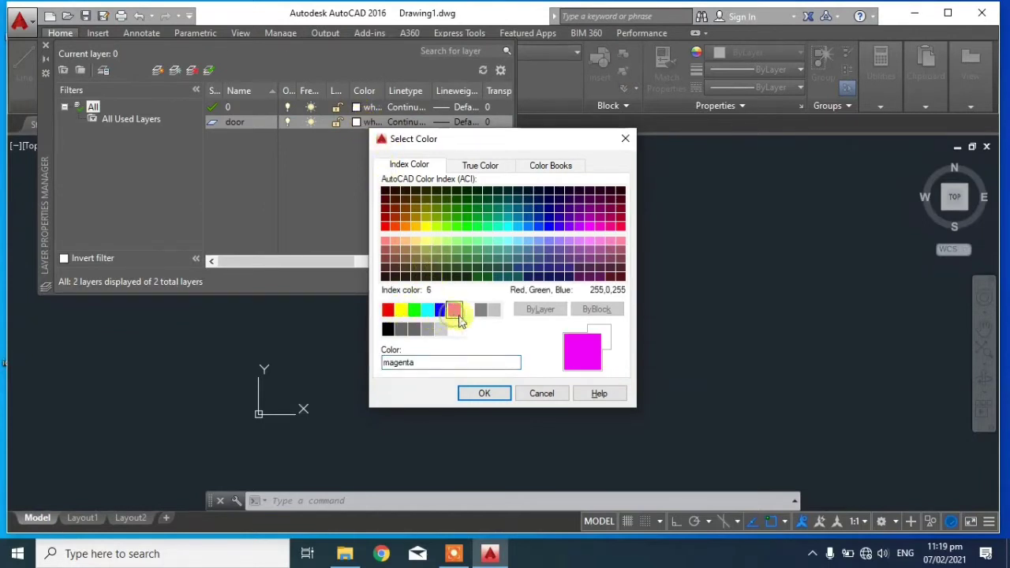
left_click(484, 393)
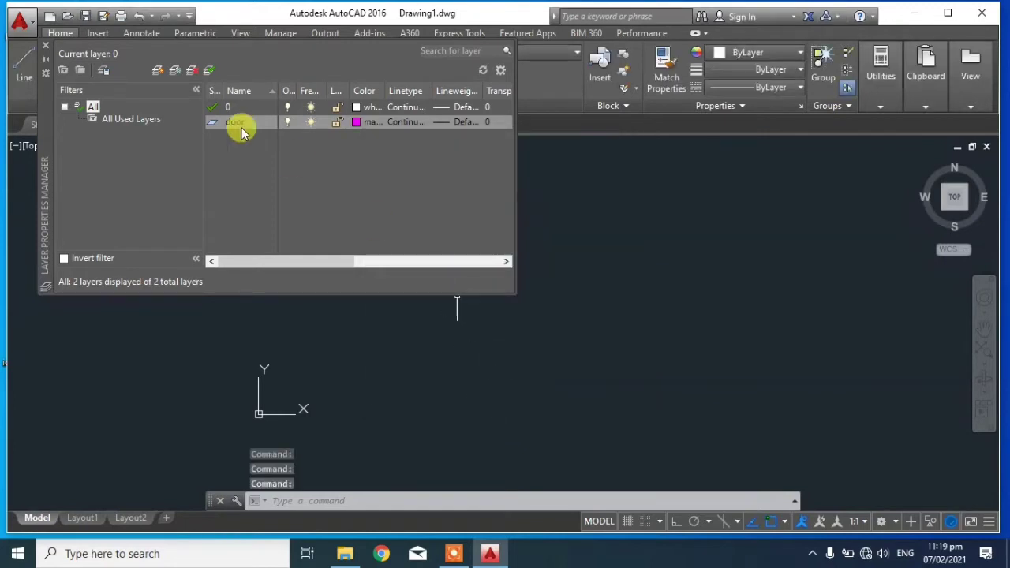
Step: Add a 'window' layer coloured yellow
left_click(158, 72)
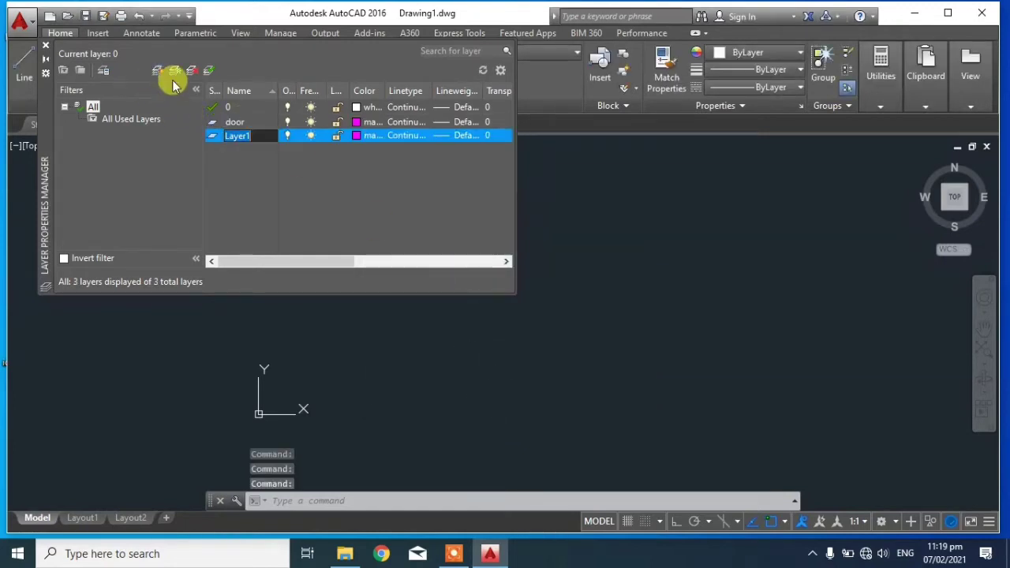
type("window")
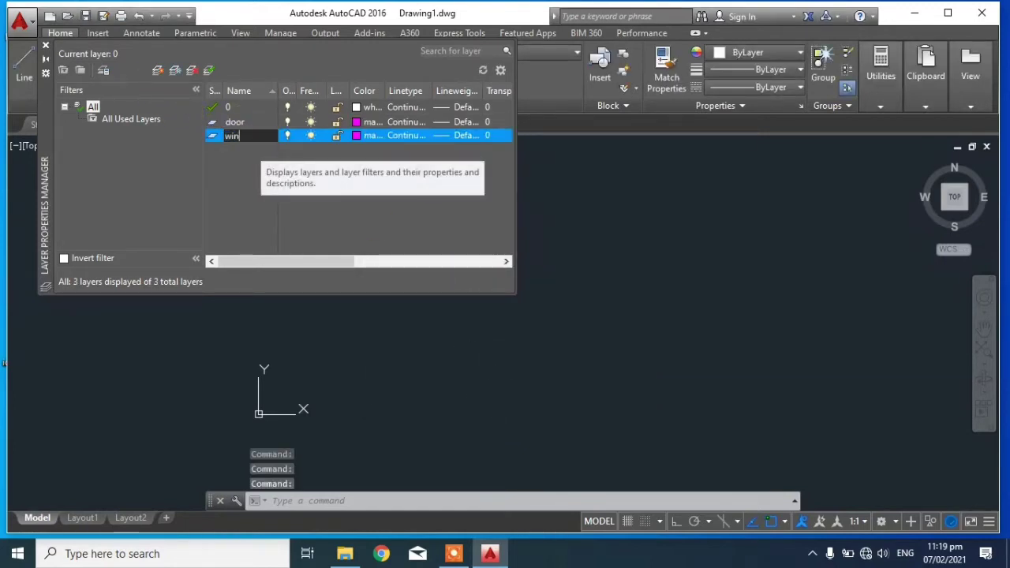
left_click(356, 137)
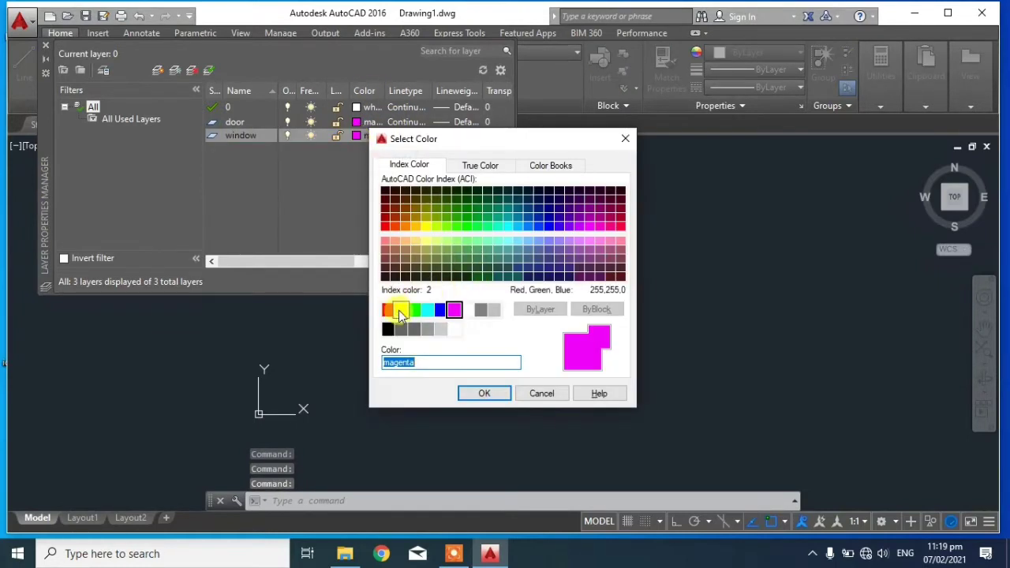
left_click(399, 310)
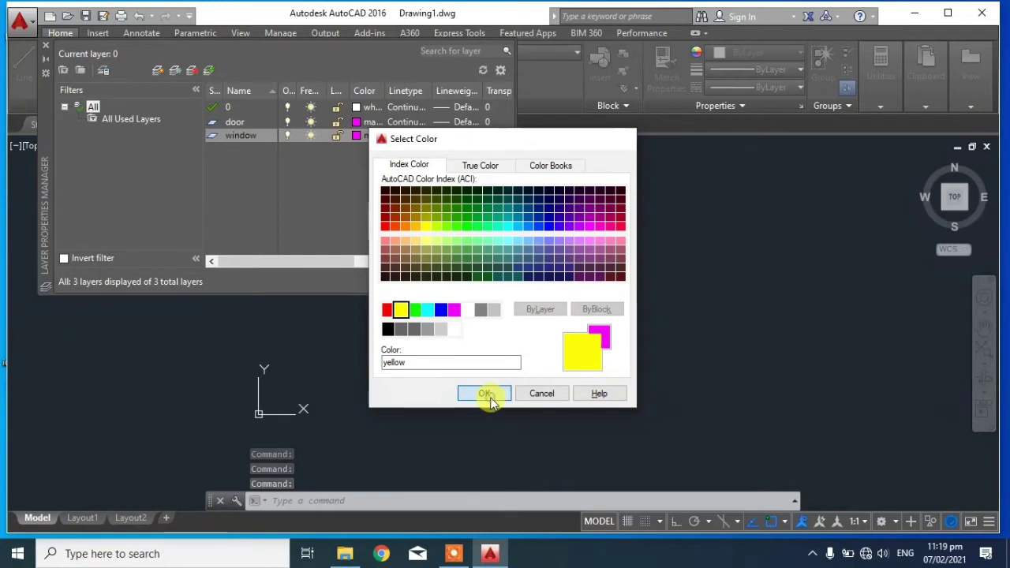
left_click(487, 397)
Step: Add a 'blocks' layer coloured green and close the Layer Properties palette
left_click(160, 73)
type("blocks")
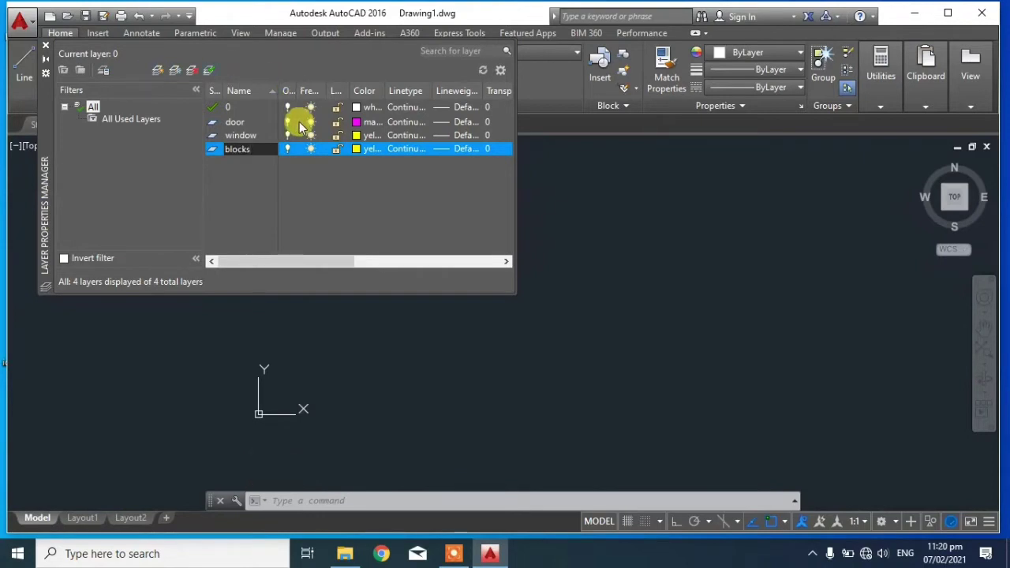
left_click(357, 149)
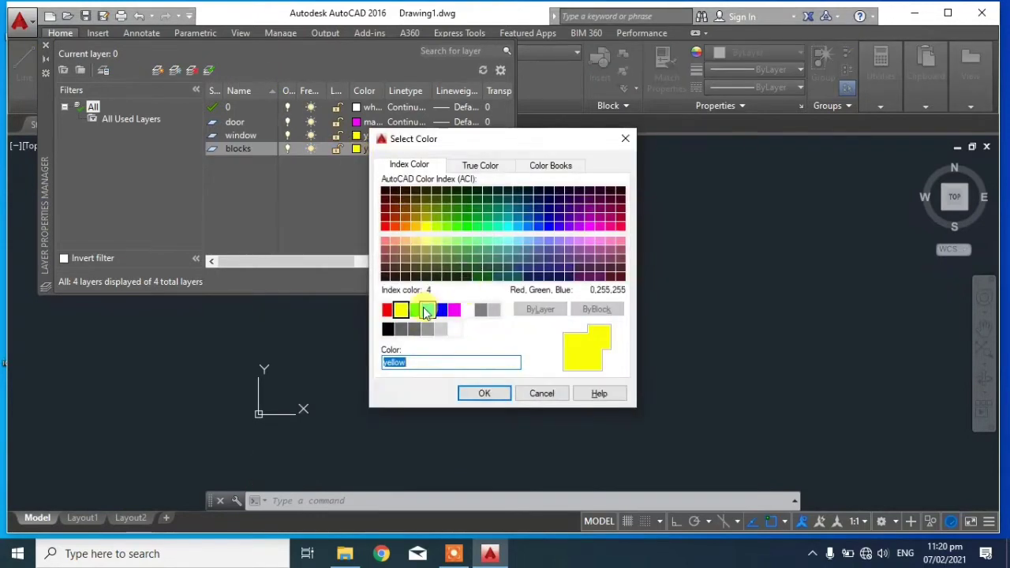
left_click(417, 311)
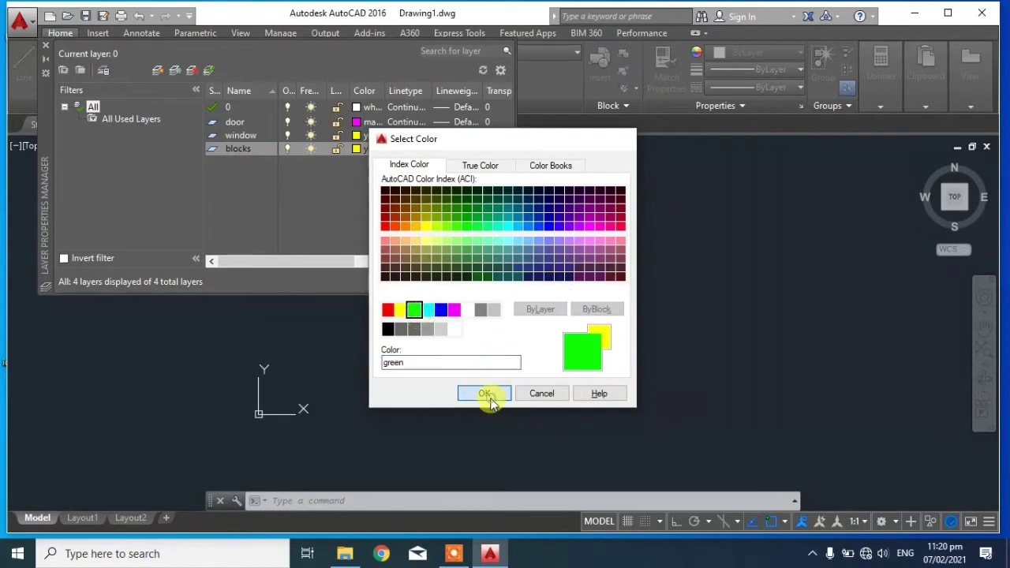
left_click(486, 393)
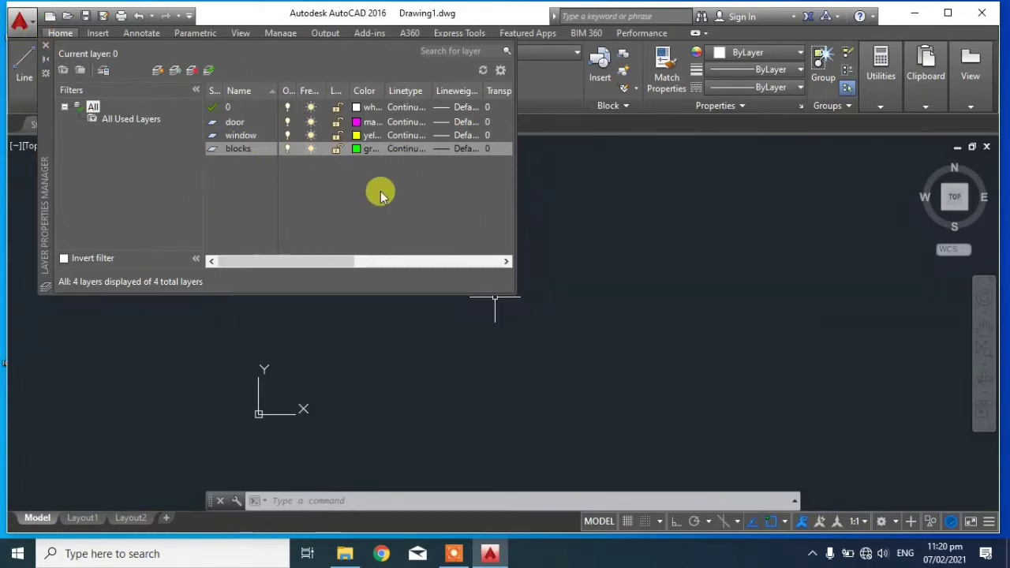
left_click(45, 47)
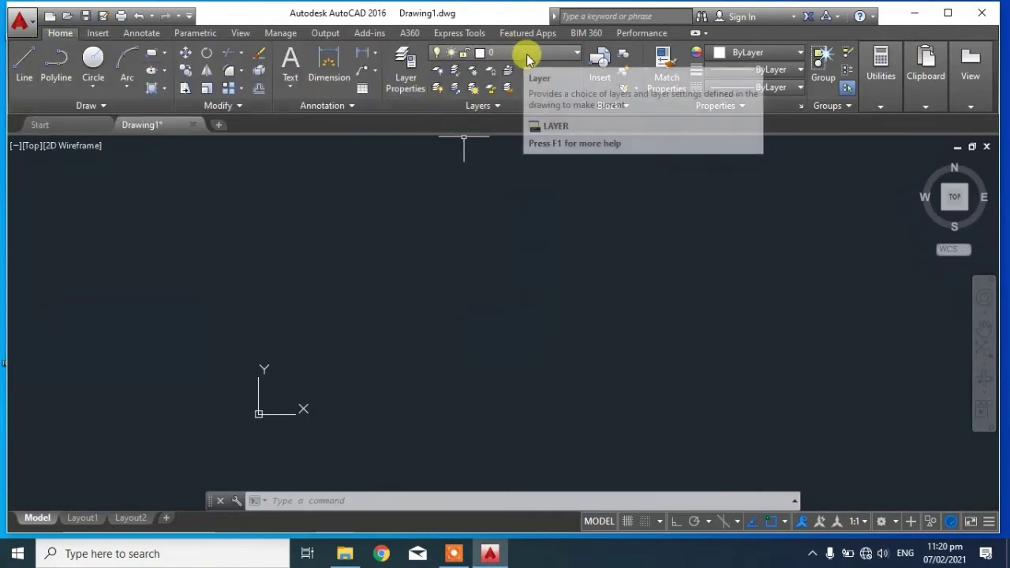
left_click(537, 60)
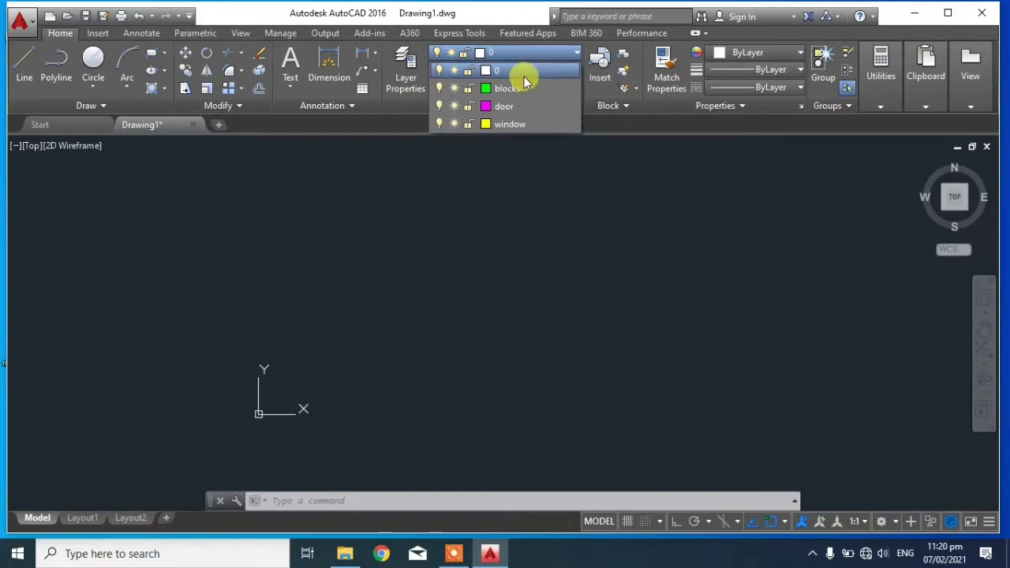
left_click(556, 57)
middle_click_drag(150, 261, 275, 212)
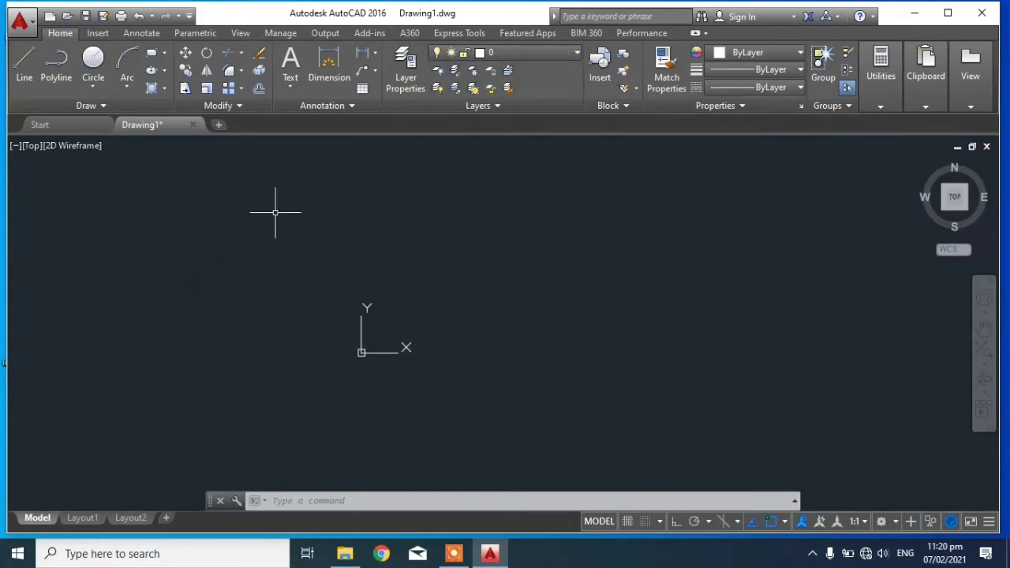
mouse_move(369, 361)
middle_mouse_down()
mouse_move(327, 340)
mouse_move(381, 348)
middle_mouse_up()
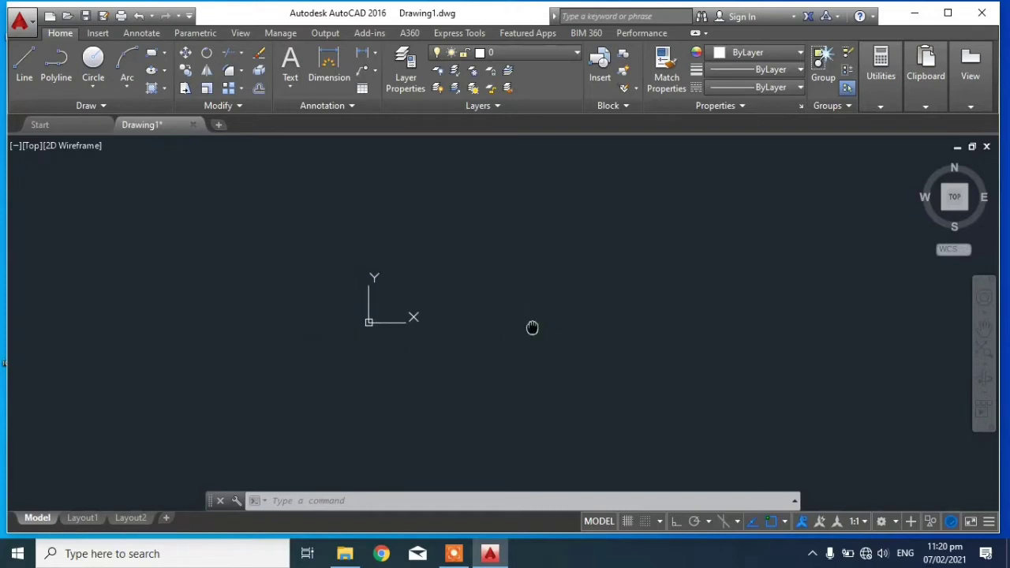
middle_click_drag(531, 327, 454, 340)
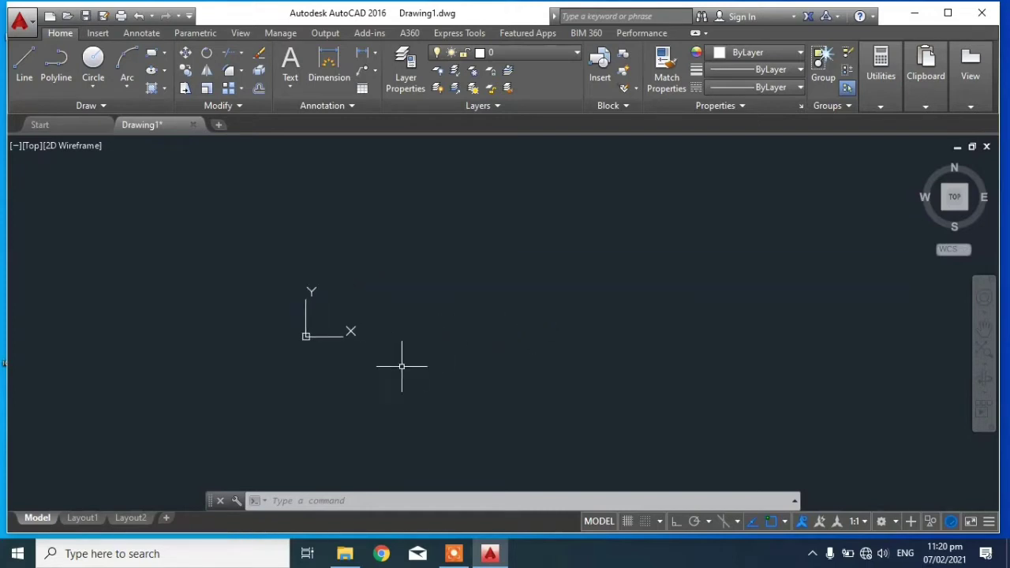
middle_click_drag(402, 366, 454, 362)
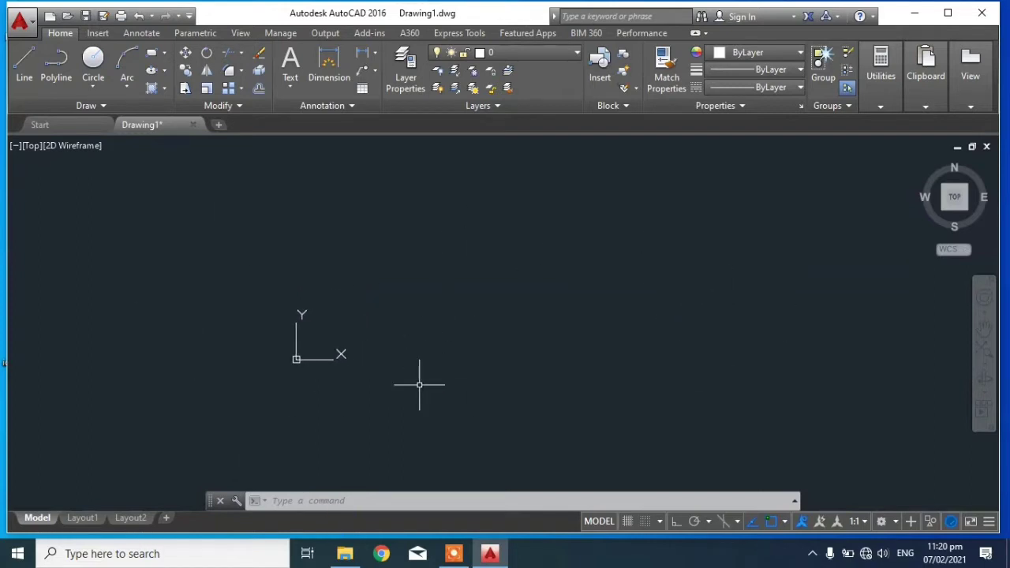
Step: Cancel two trial line starts and pan the origin toward the centre of the view
left_click(23, 70)
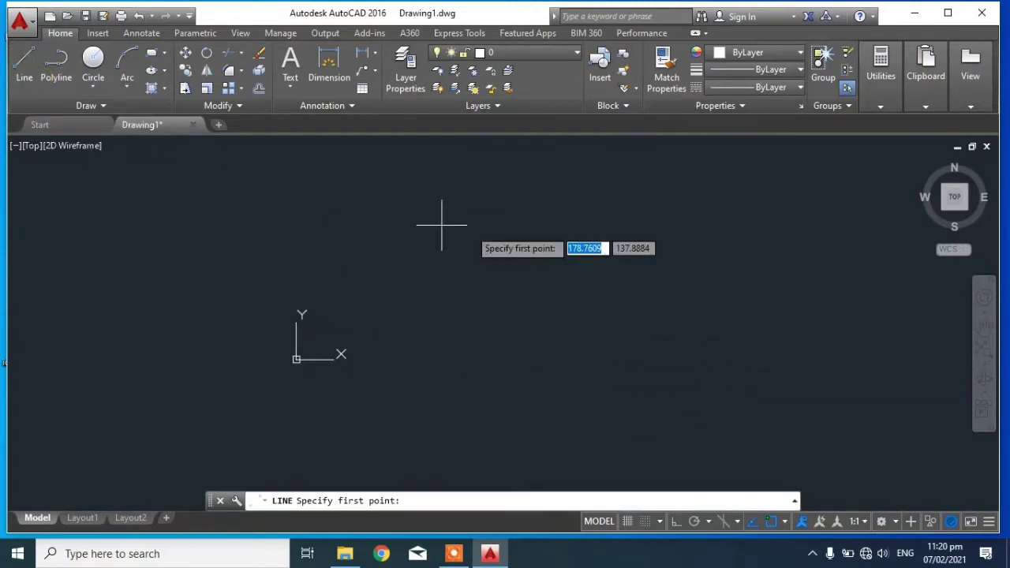
left_click(514, 230)
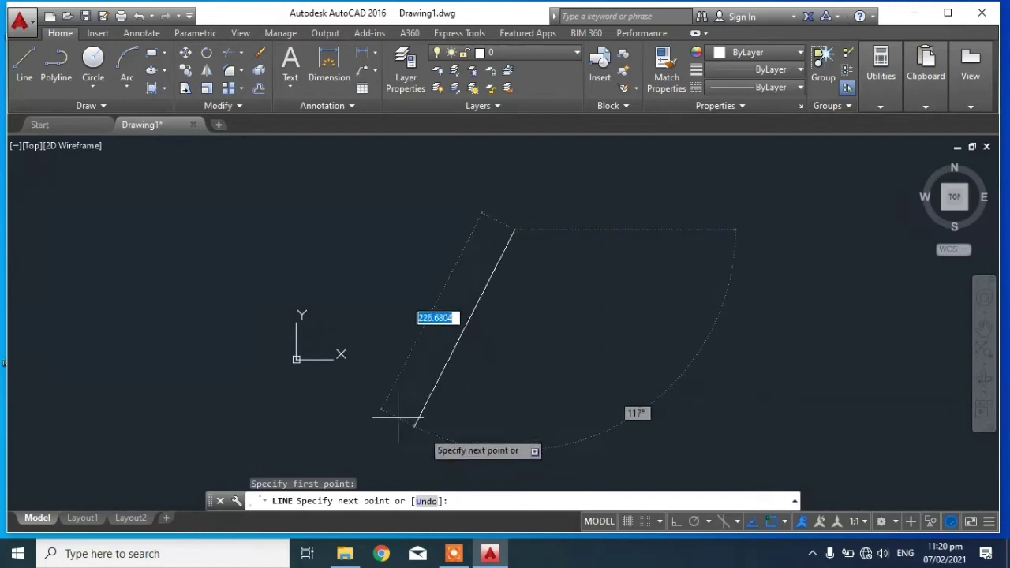
key("Escape")
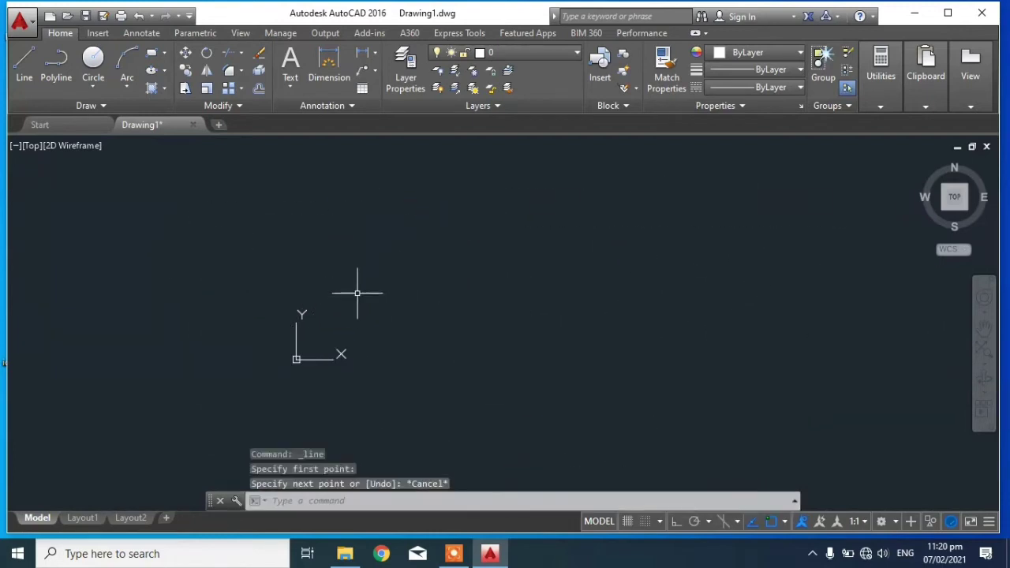
type("l")
key("Return")
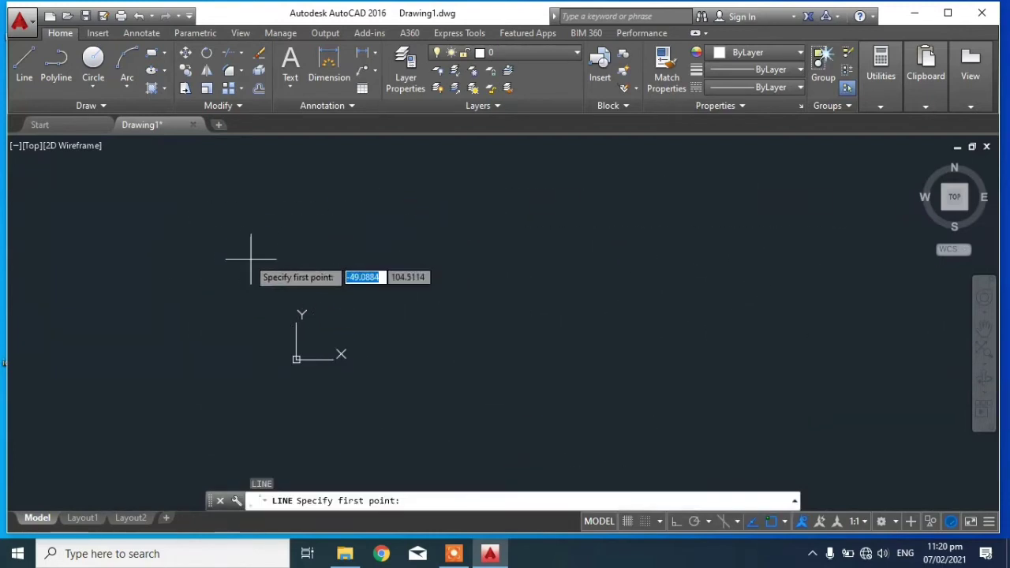
left_click(262, 267)
key("Escape")
middle_click_drag(489, 307, 509, 317)
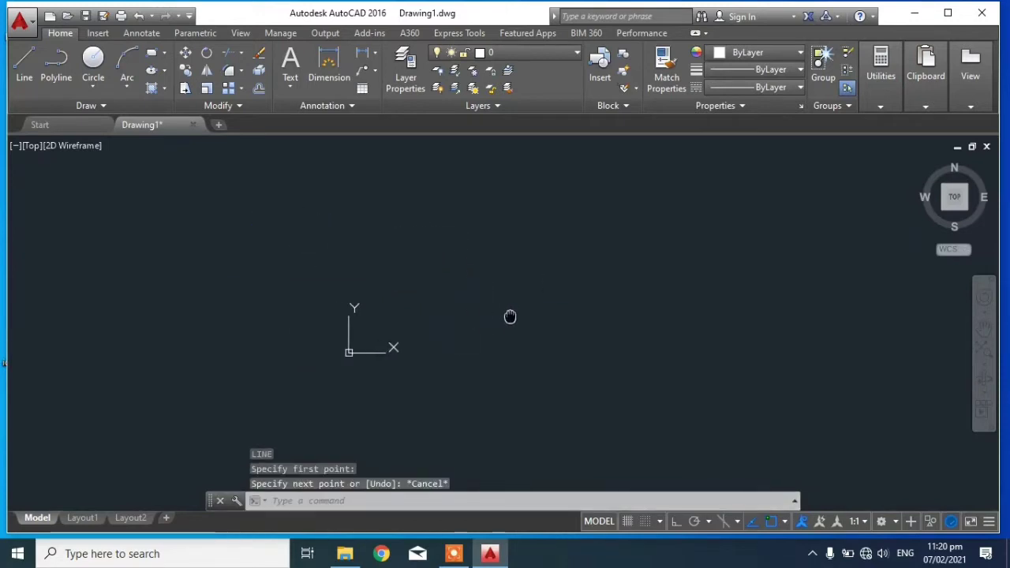
Step: Start a line at the origin 0,0 and turn on Ortho mode
left_click(26, 69)
middle_click_drag(392, 345, 330, 322)
middle_click_drag(424, 282, 465, 332)
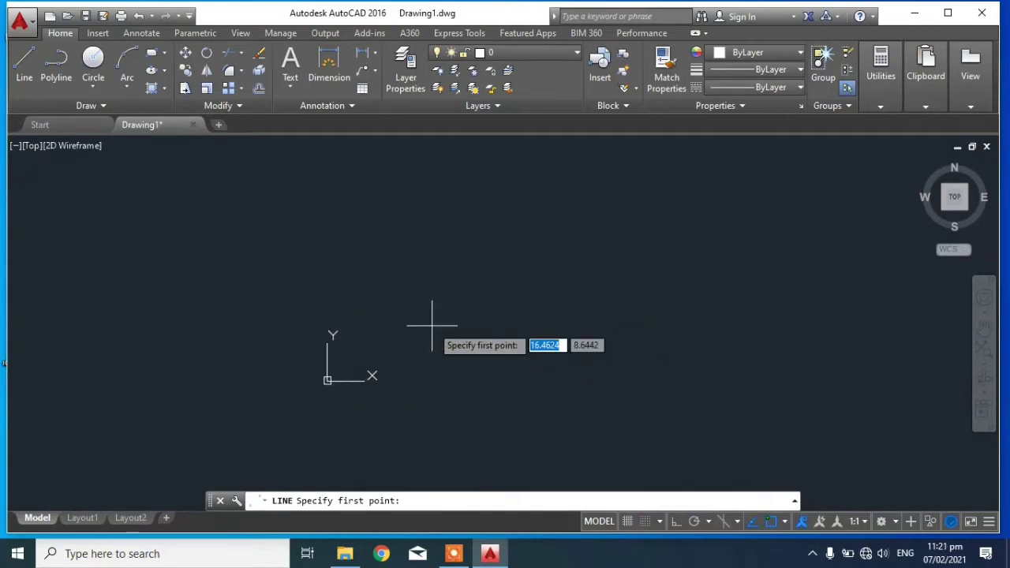
type("0")
key("Tab")
type("0")
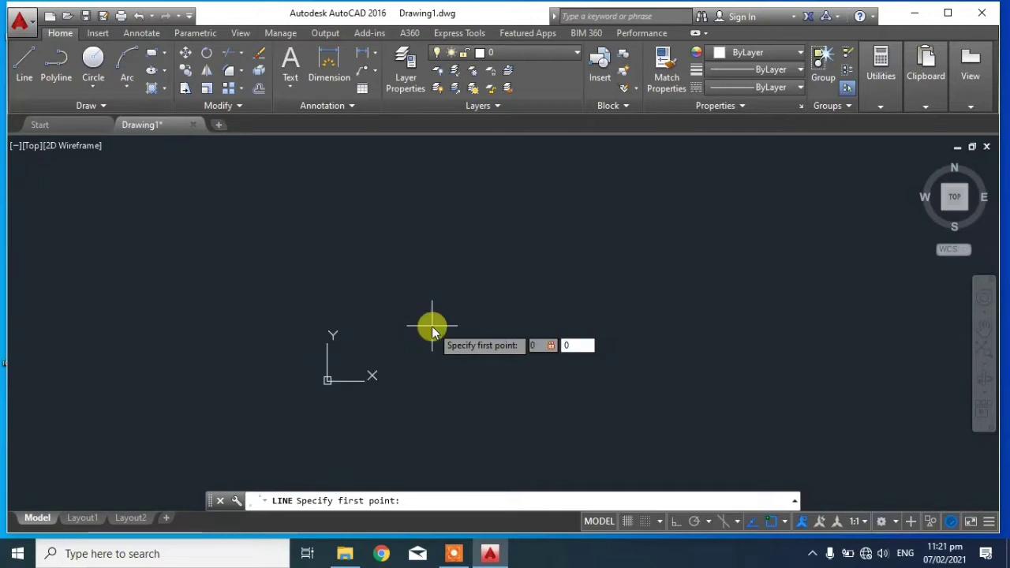
key("Return")
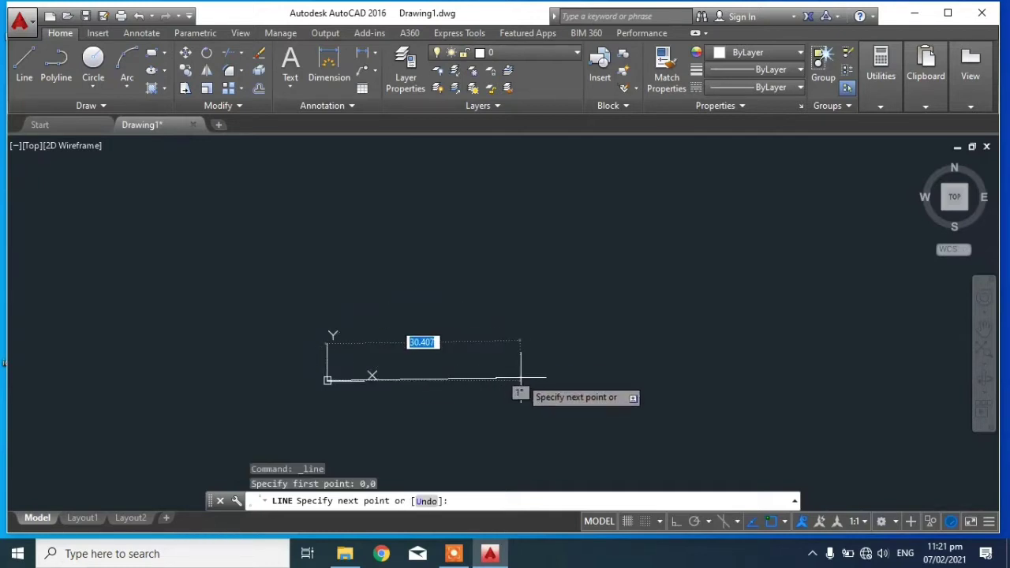
middle_click_drag(521, 360, 401, 371)
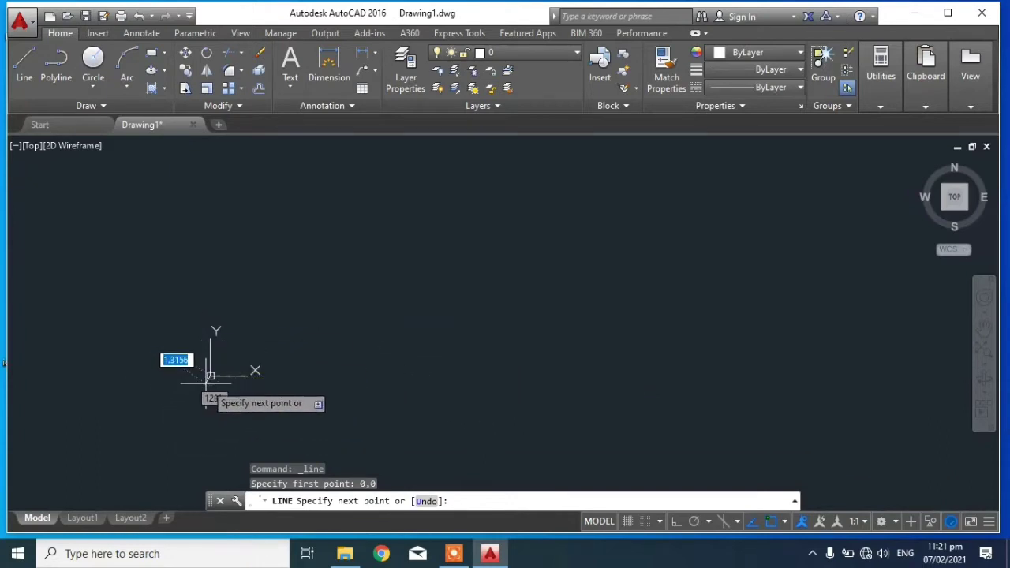
middle_click_drag(197, 375, 218, 341)
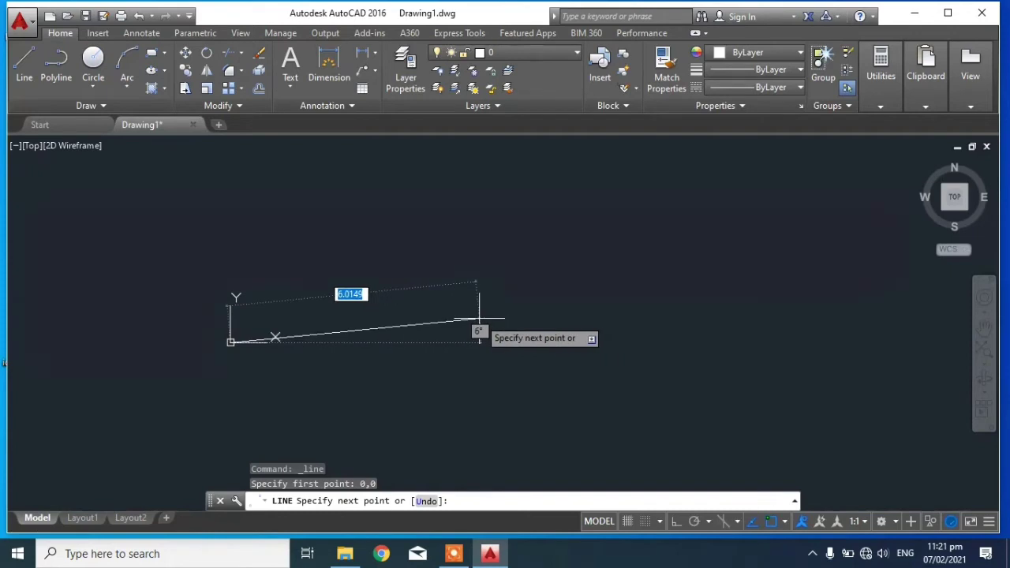
scroll(329, 321, "down", 5)
middle_click_drag(527, 298, 384, 326)
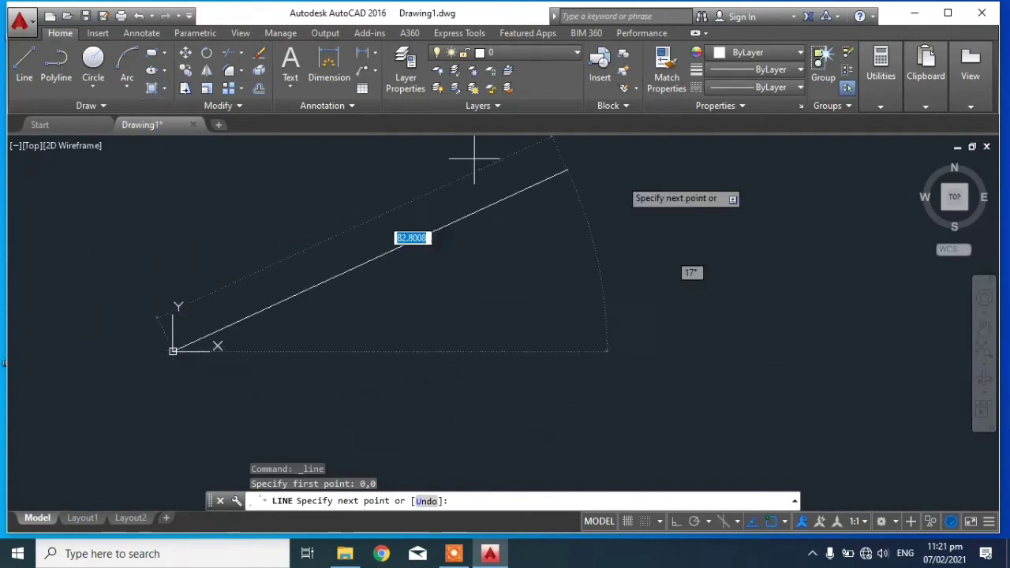
middle_click_drag(325, 233, 442, 255)
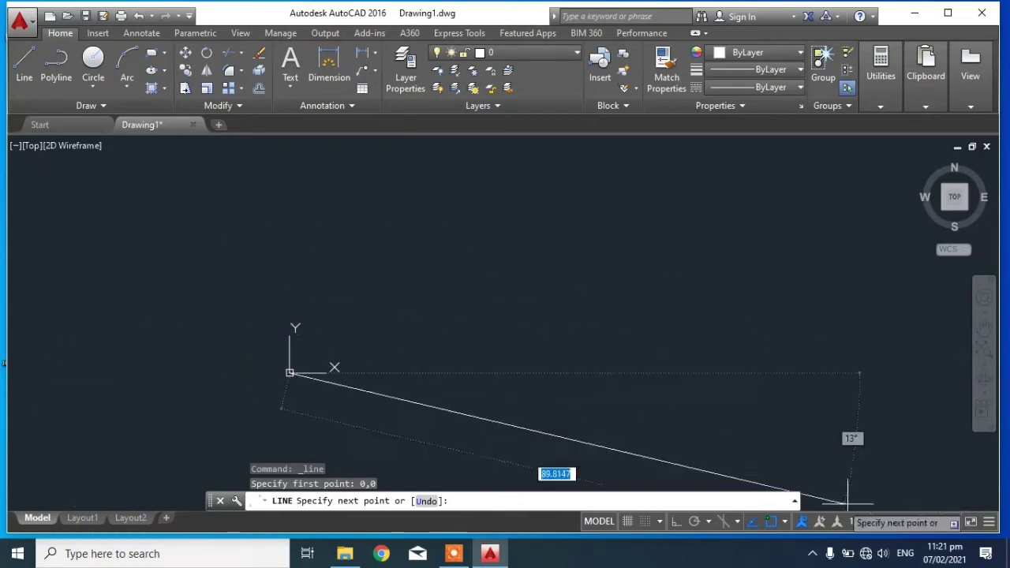
left_click(676, 522)
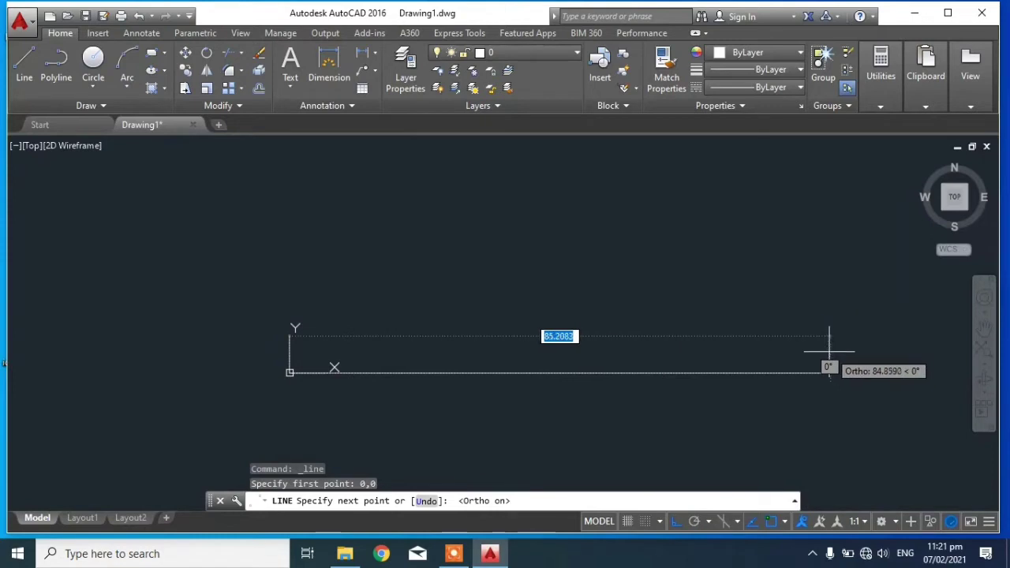
middle_click_drag(902, 361, 793, 357)
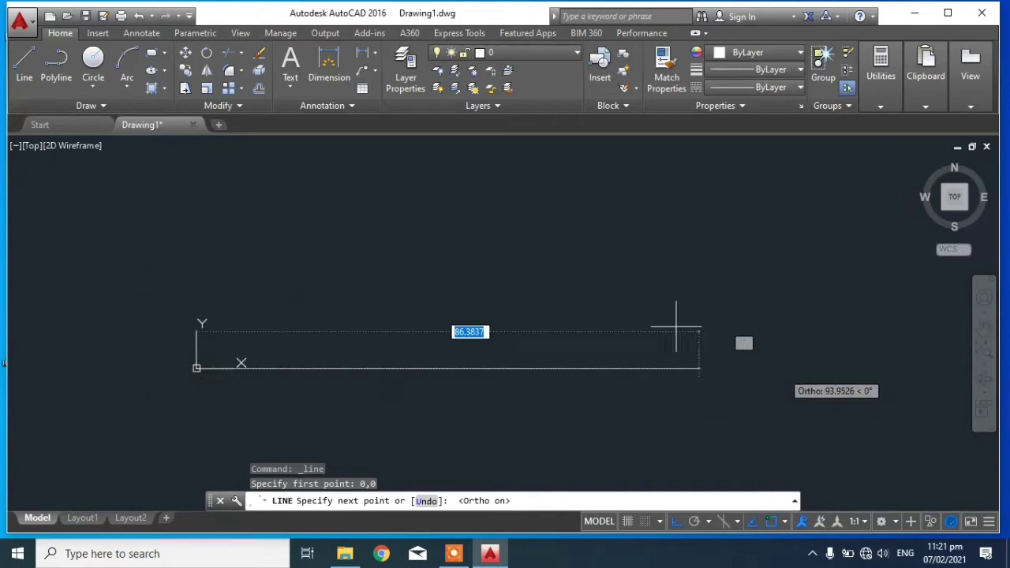
mouse_move(393, 232)
middle_mouse_down()
mouse_move(547, 310)
mouse_move(504, 254)
middle_mouse_up()
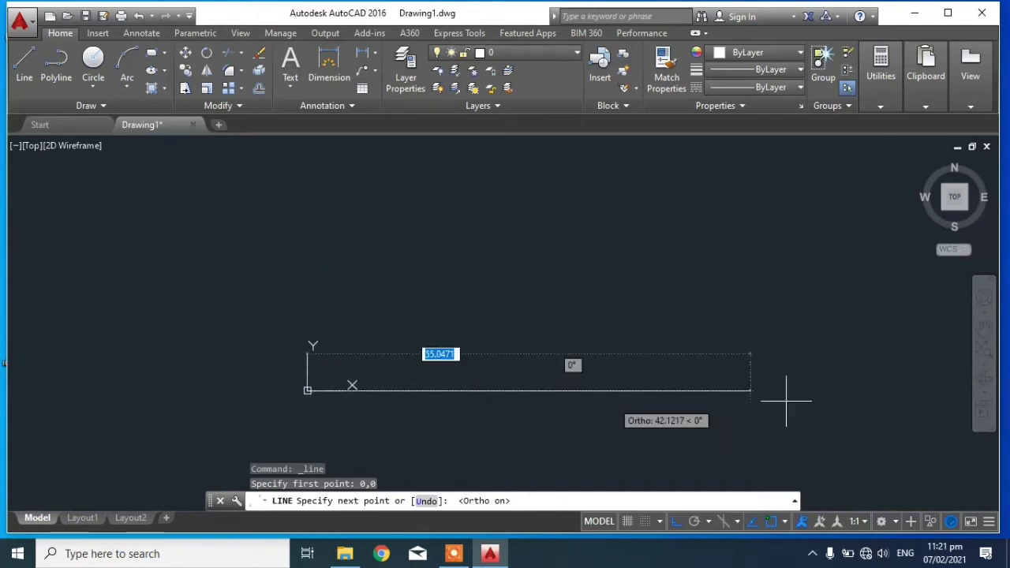
middle_click_drag(761, 390, 724, 380)
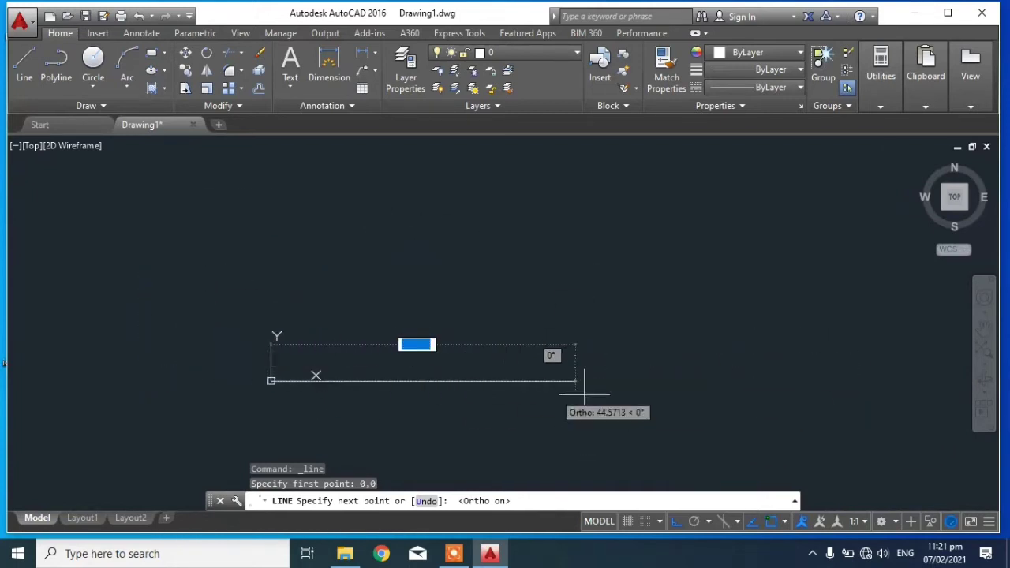
Step: Draw sides of 8000 right, 6000 up and 8000 left, then close back to 0,0
type("8000")
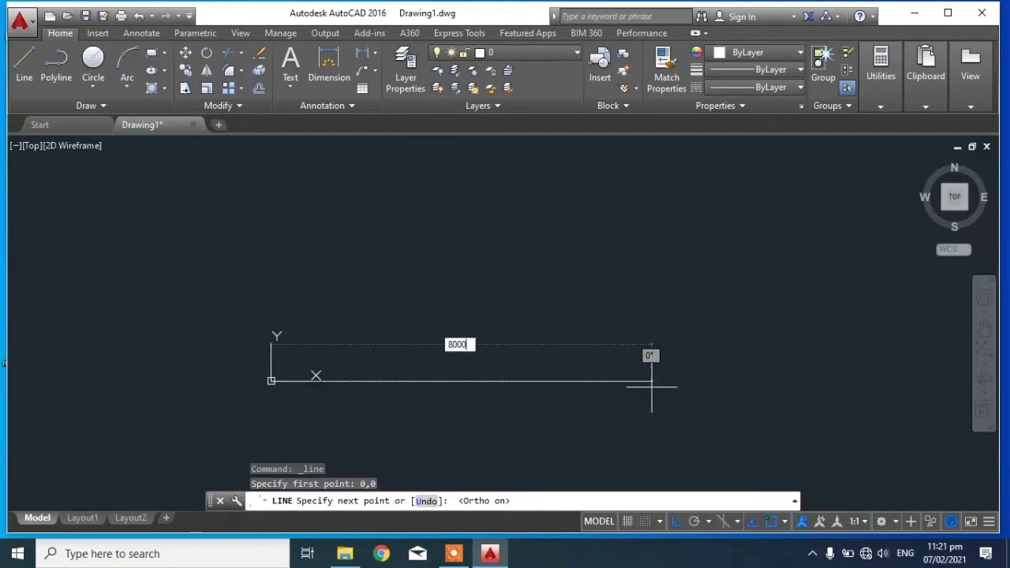
key("Return")
middle_click_drag(651, 387, 899, 374)
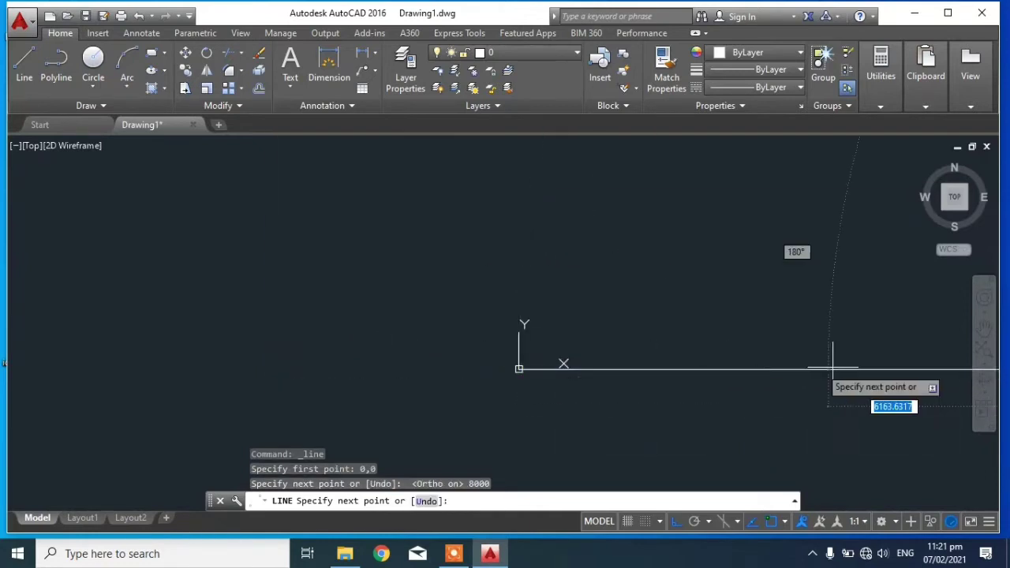
middle_click_drag(828, 369, 289, 368)
scroll(449, 351, "down", 7)
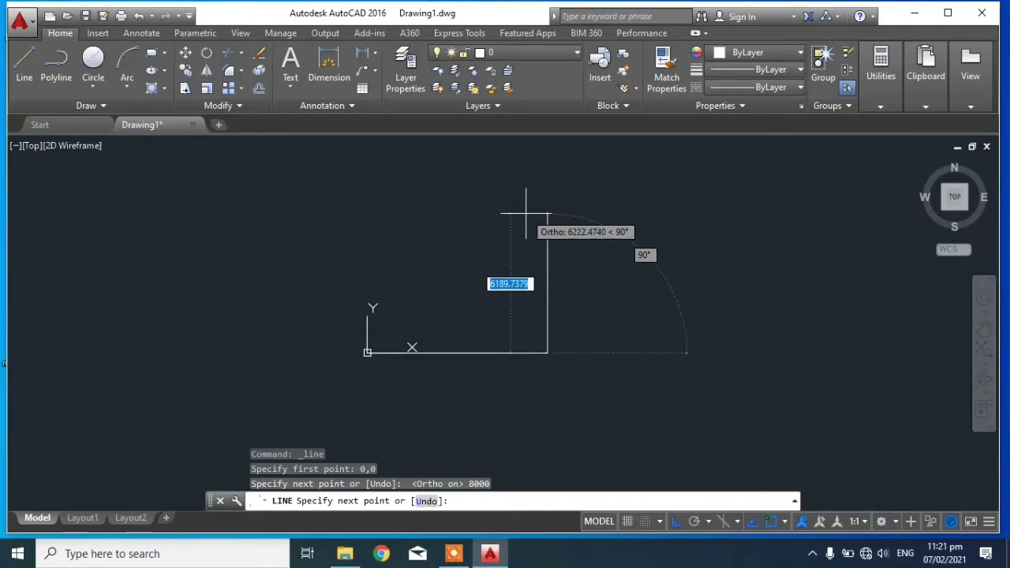
type("6000")
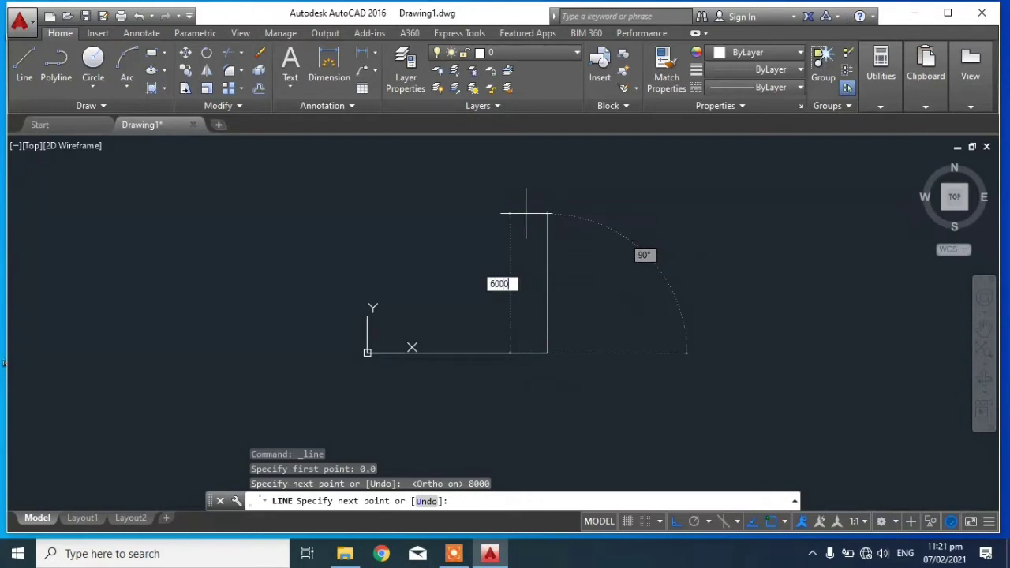
key("Return")
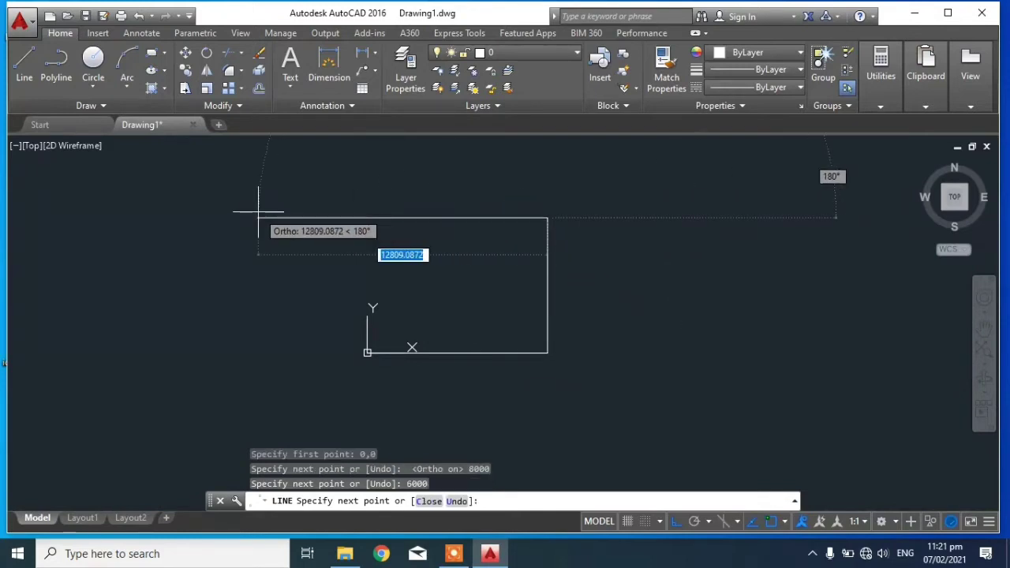
type("8")
key("Return")
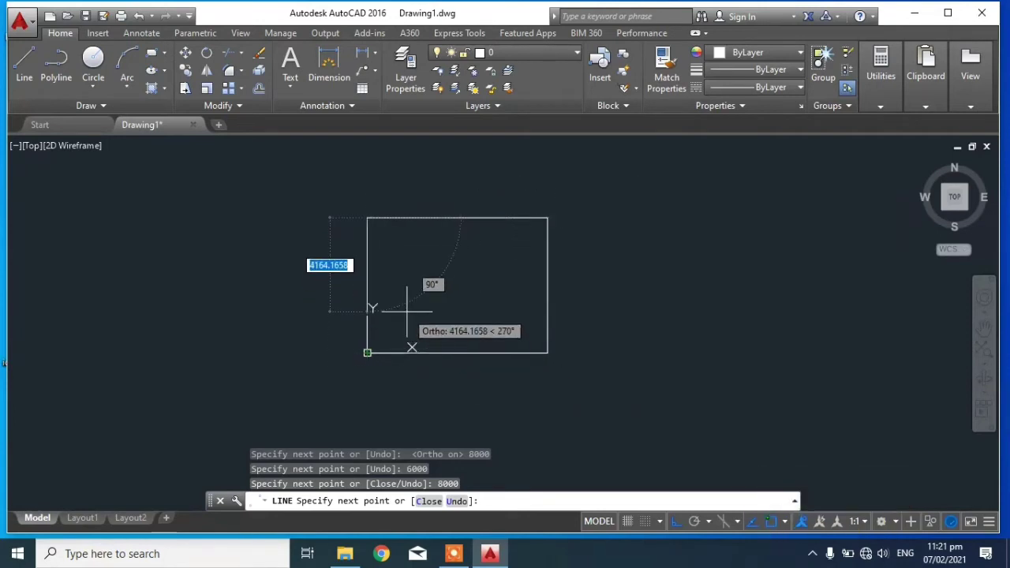
type("c")
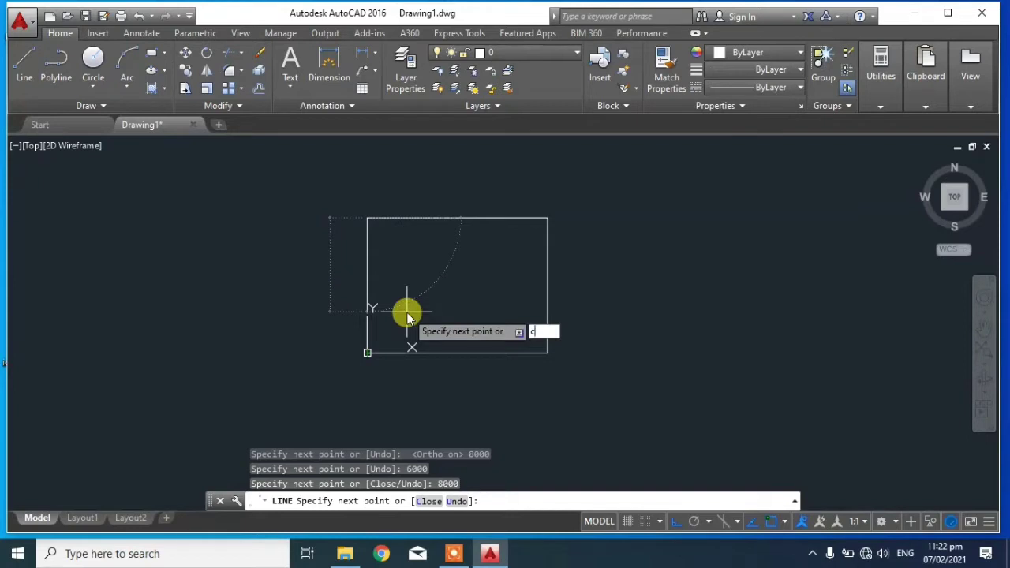
key("Return")
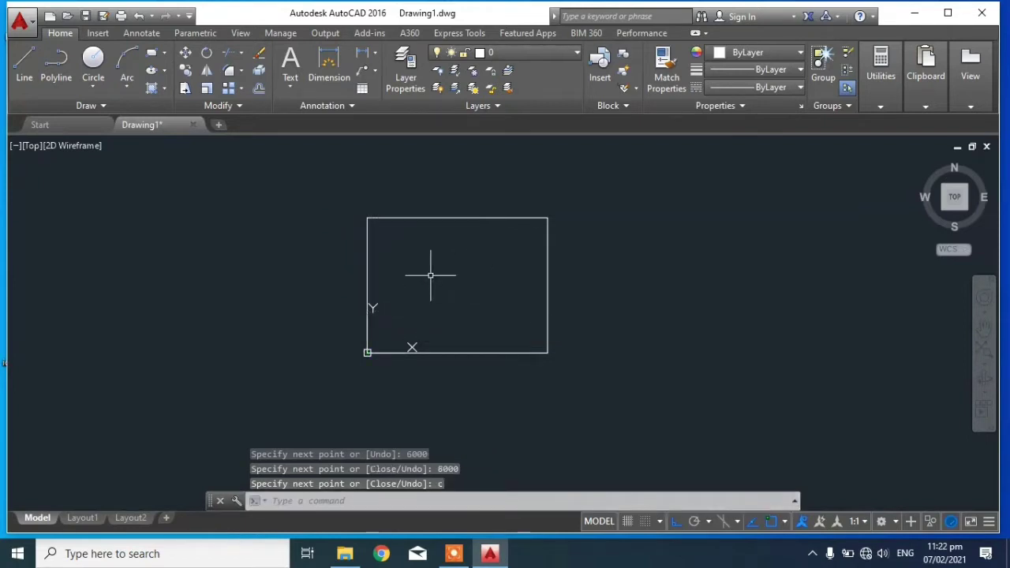
Step: Pan the 8000 × 6000 rectangle into the centre of the view and type O for OFFSET
middle_click_drag(453, 307, 498, 327)
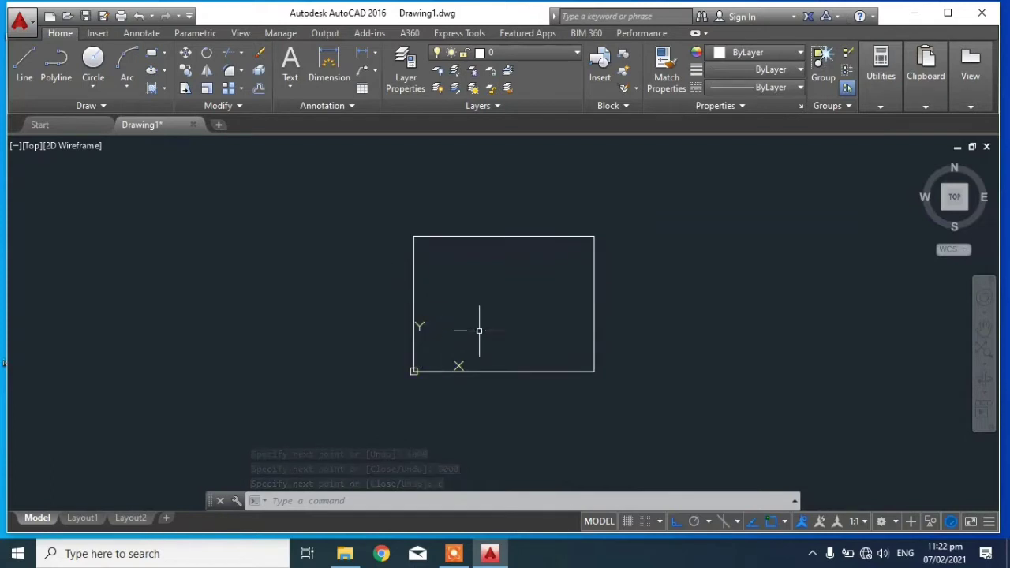
mouse_move(479, 332)
middle_mouse_down()
mouse_move(493, 341)
mouse_move(458, 333)
middle_mouse_up()
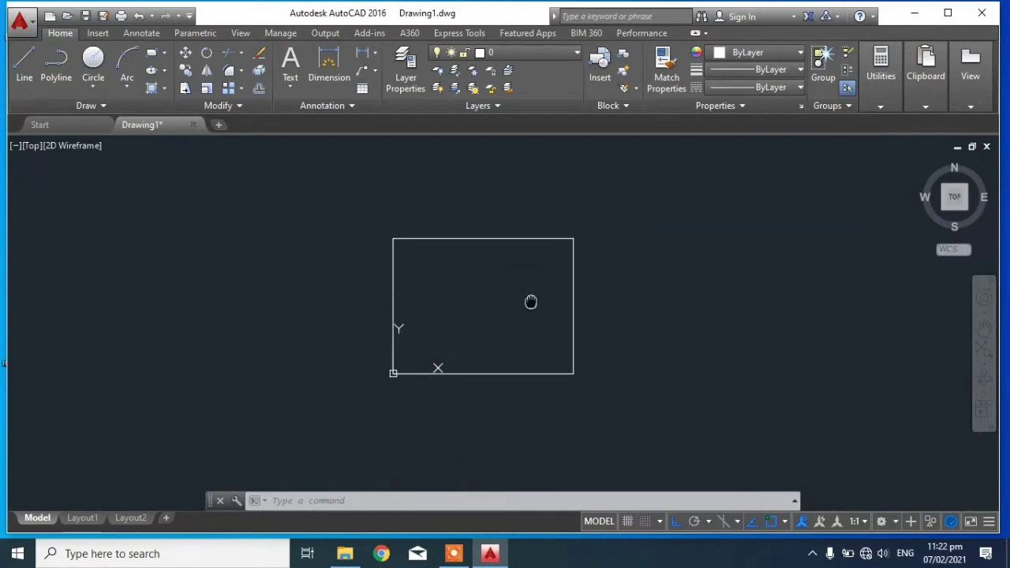
middle_click_drag(529, 299, 553, 306)
mouse_move(695, 268)
middle_mouse_down()
mouse_move(698, 246)
mouse_move(729, 273)
middle_mouse_up()
scroll(448, 241, "up", 3)
scroll(478, 225, "down", 3)
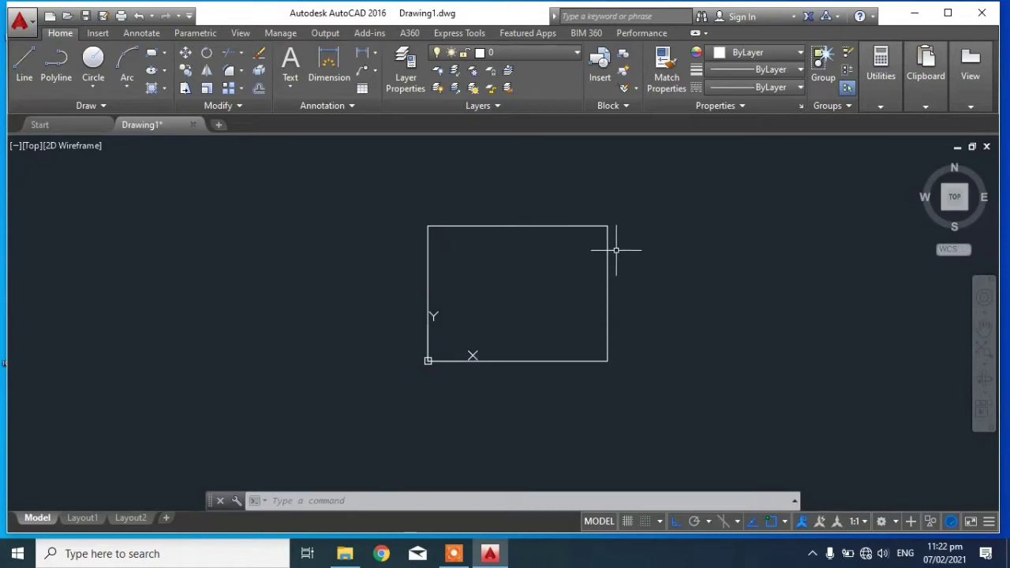
middle_click_drag(747, 275, 719, 273)
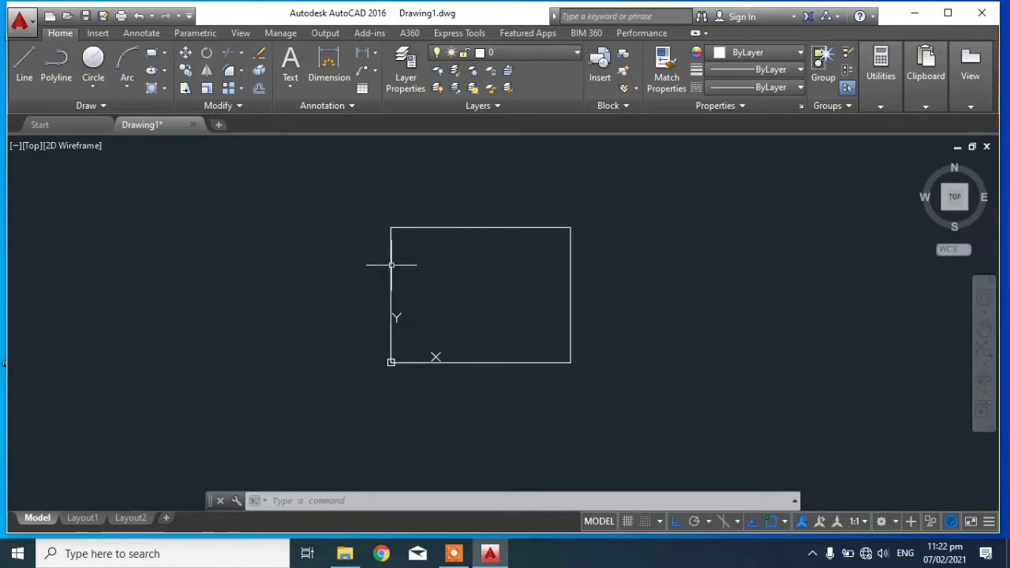
middle_click_drag(417, 264, 475, 270)
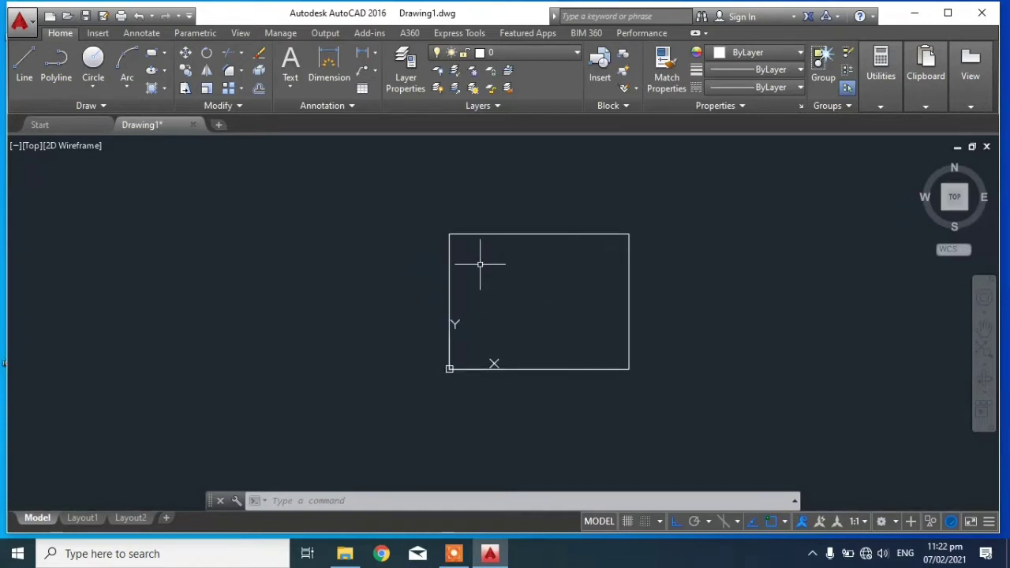
type("o")
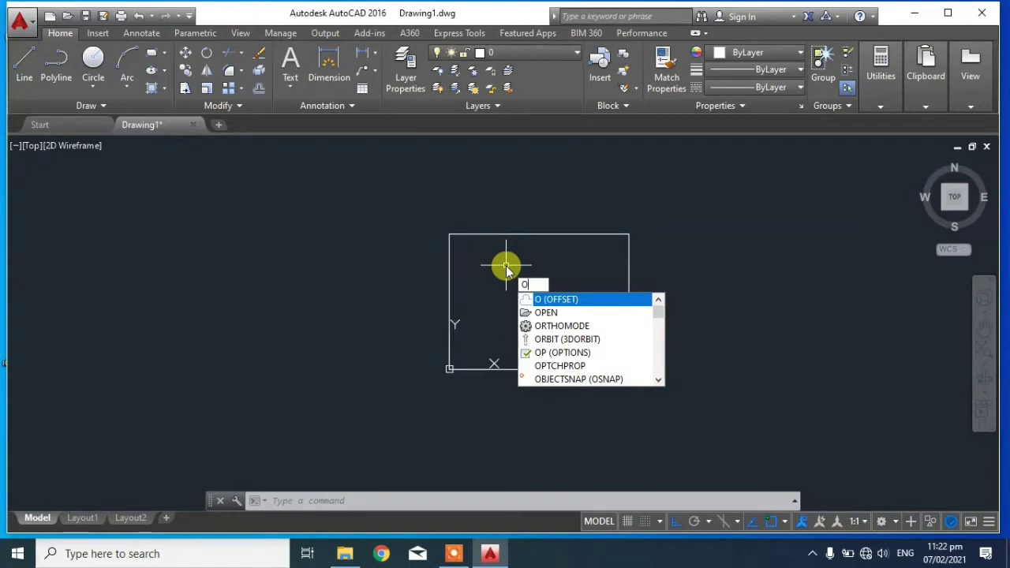
Step: Offset the rectangle's left edge 3500 toward the inside
key("Return")
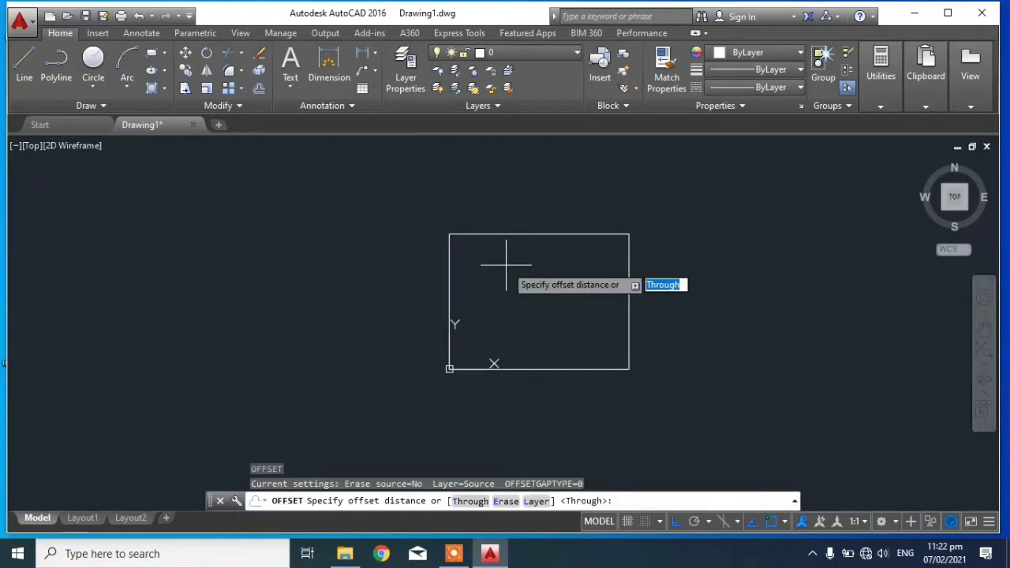
type("3500")
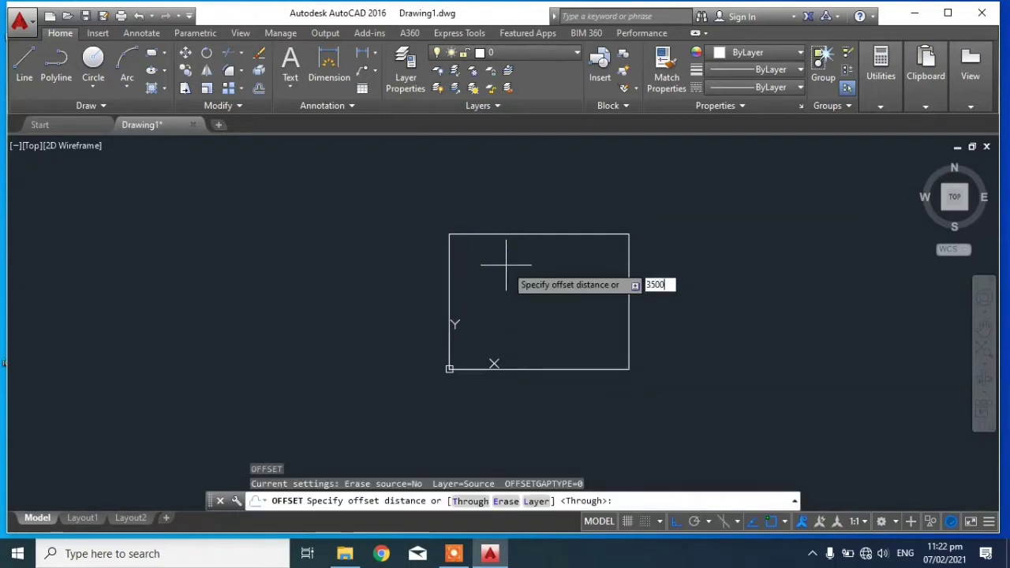
left_click(492, 269)
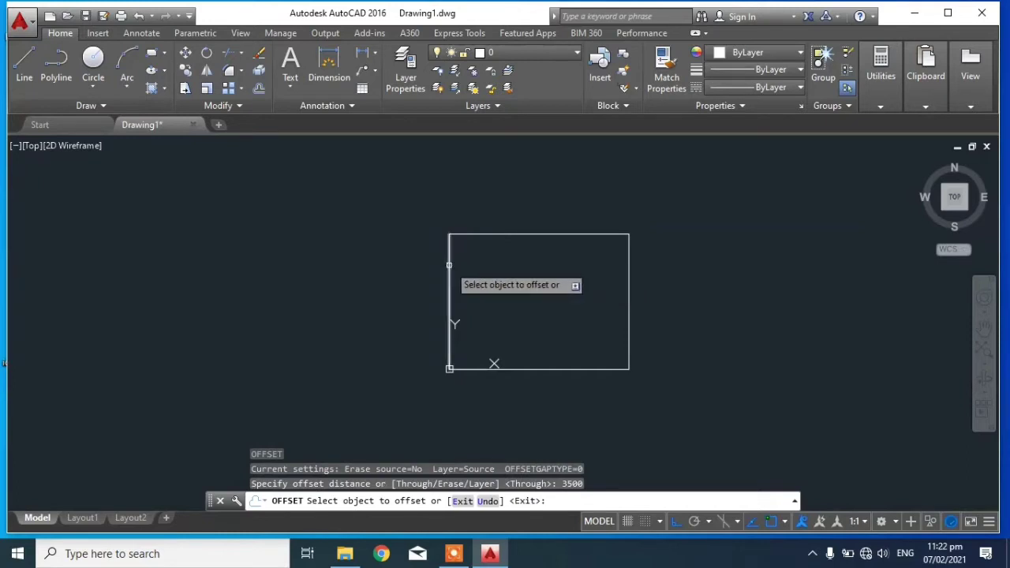
left_click(449, 266)
left_click(486, 279)
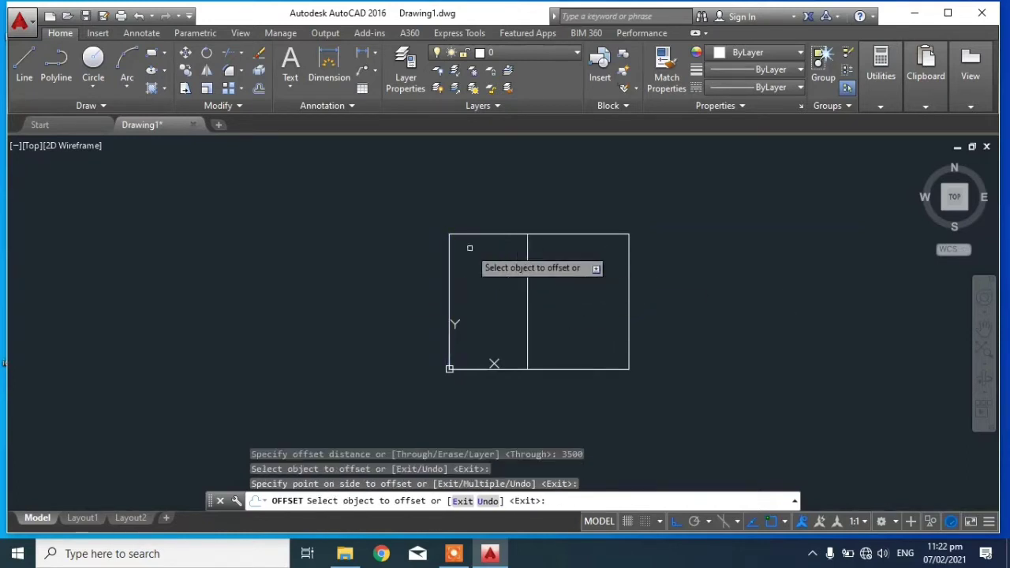
key("Escape")
Step: Offset the rectangle's right edge 3300 toward the inside
middle_click_drag(734, 284, 699, 291)
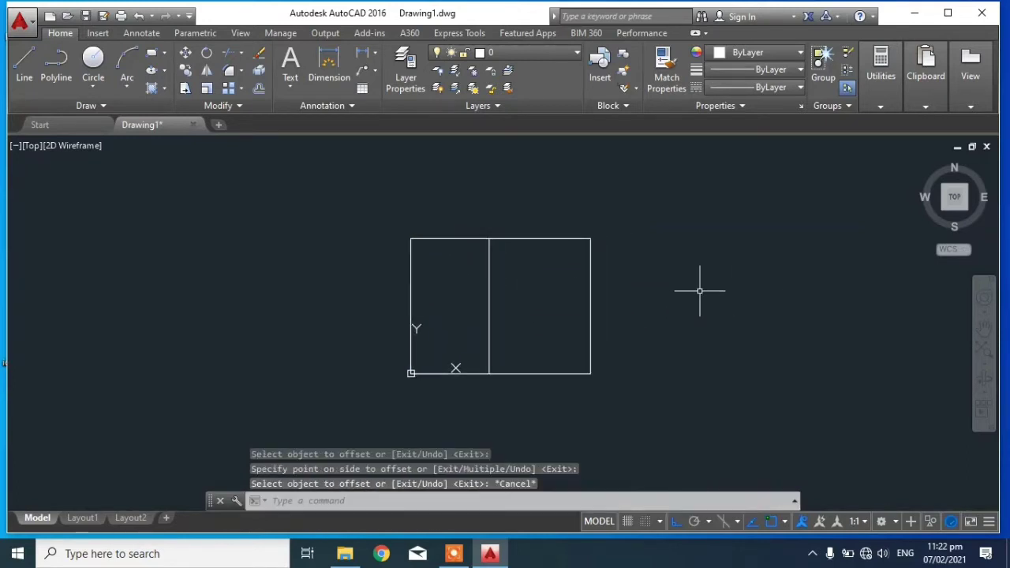
type("o")
key("Return")
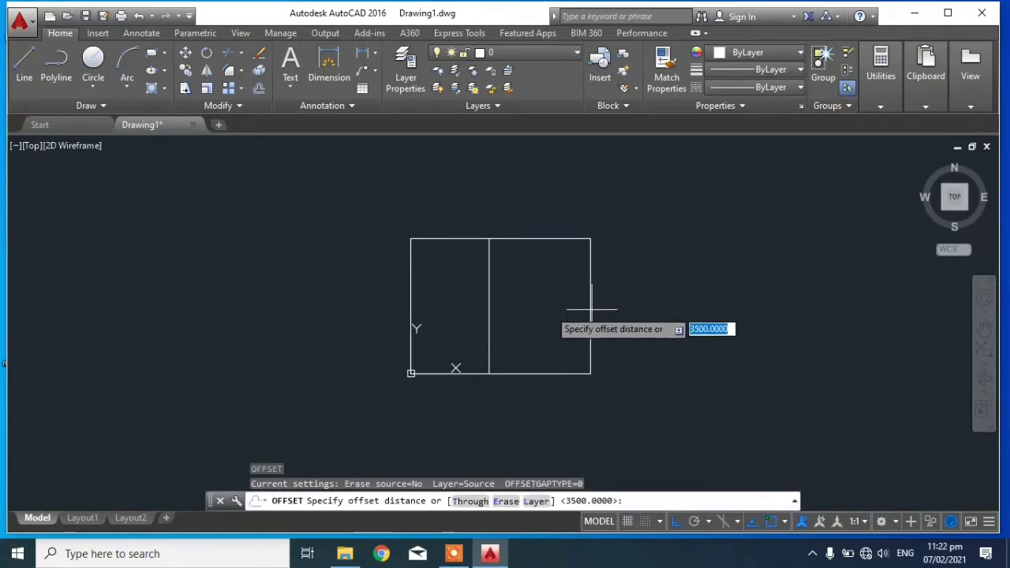
type("3")
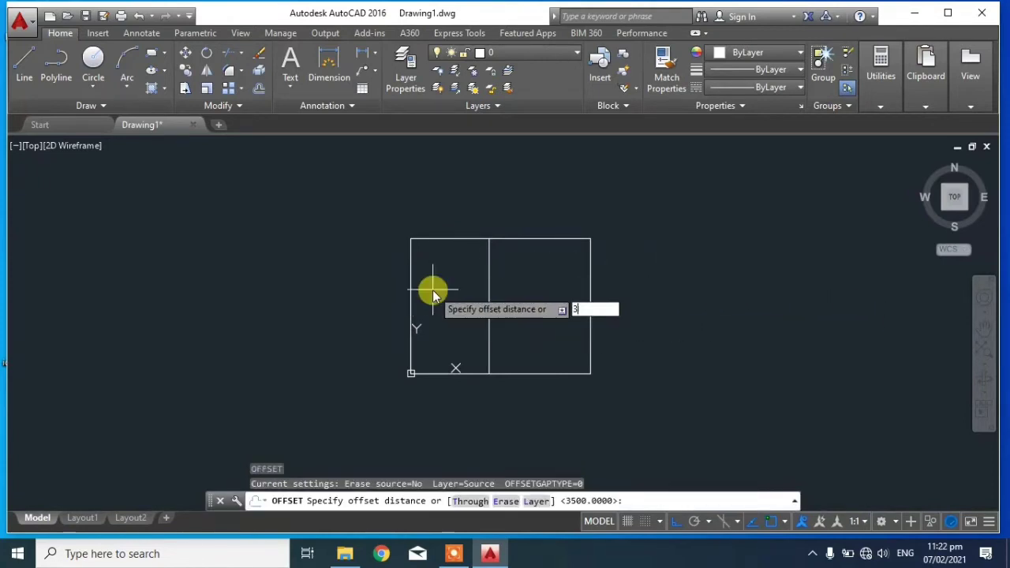
type("00")
key("Return")
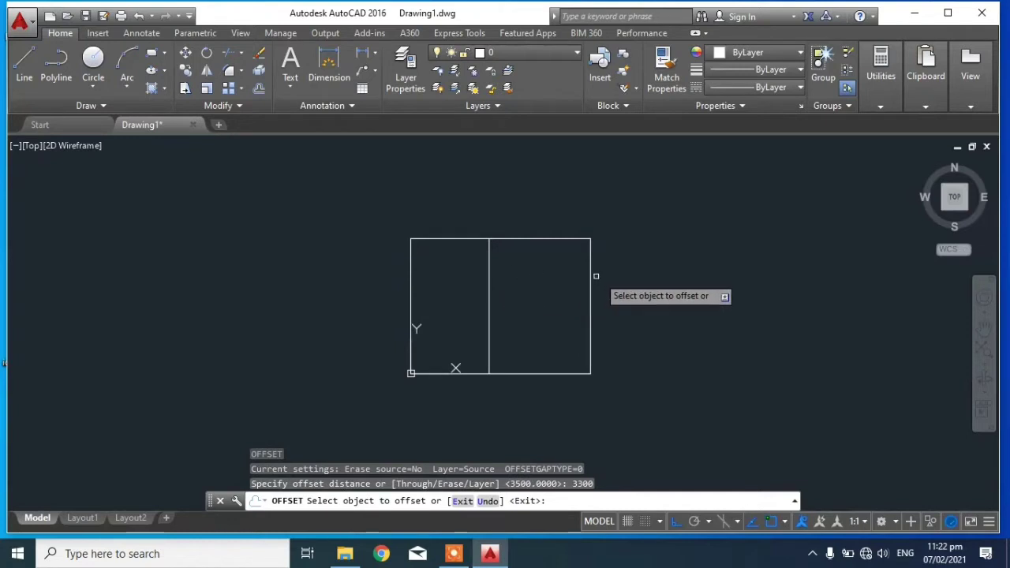
left_click(589, 275)
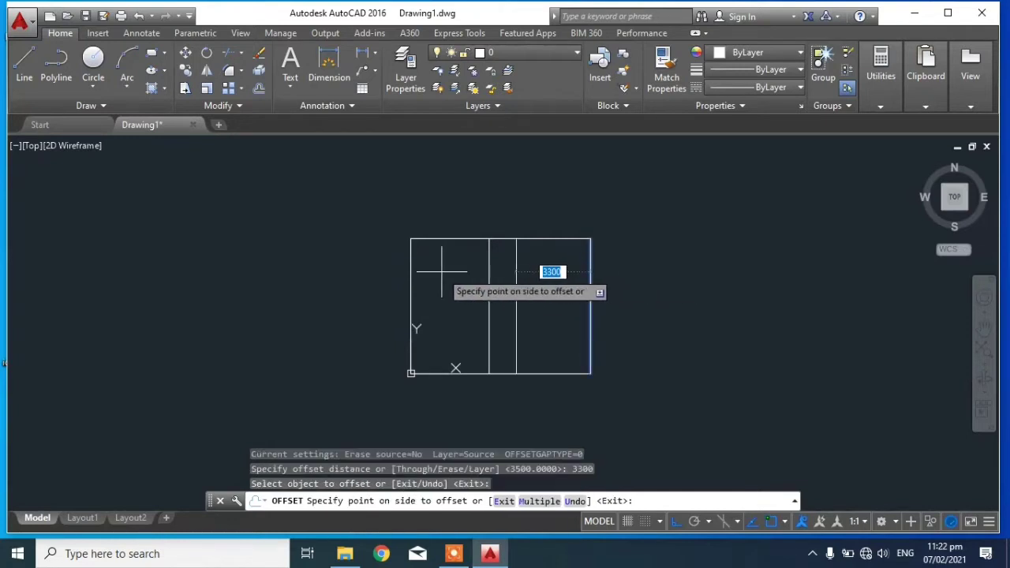
left_click(553, 274)
key("Escape")
middle_click_drag(658, 280, 623, 270)
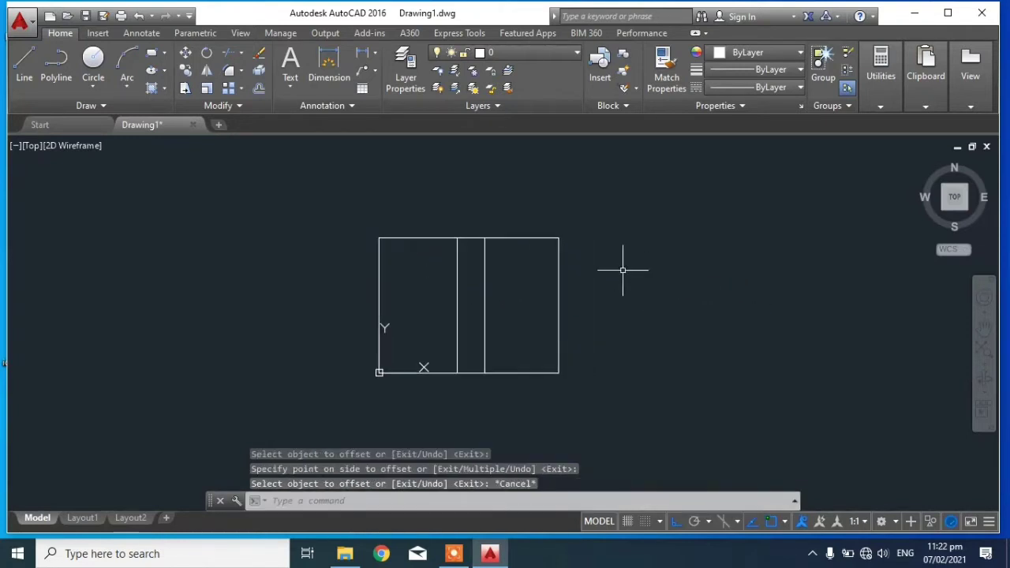
Step: Offset the top edge 3000 downward
type("o")
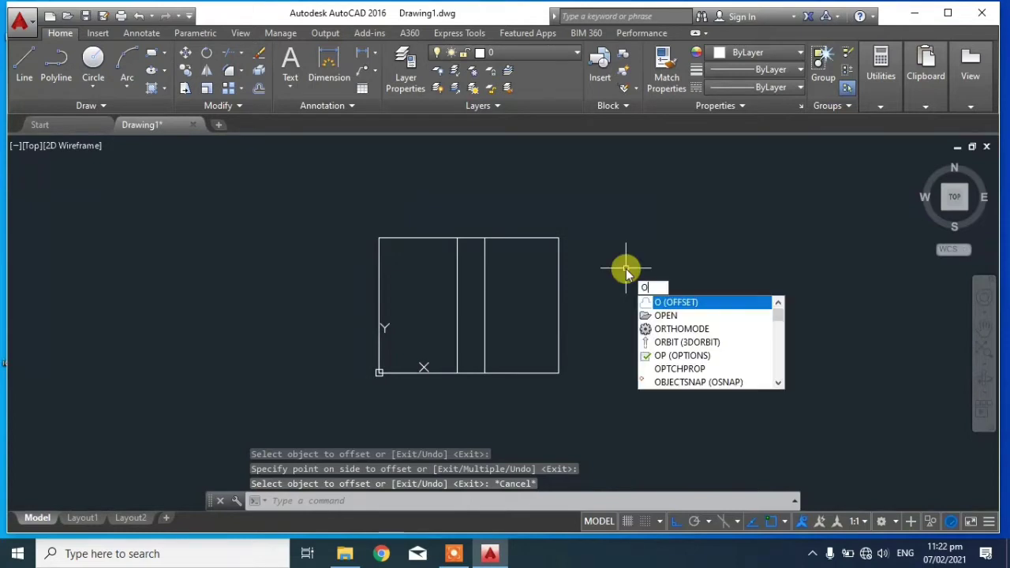
key("Return")
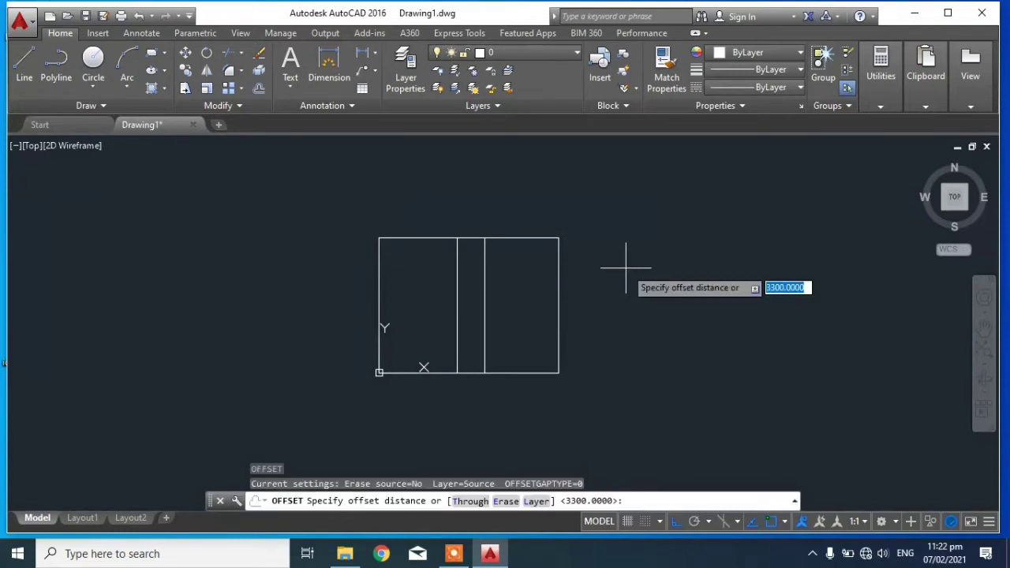
type("3")
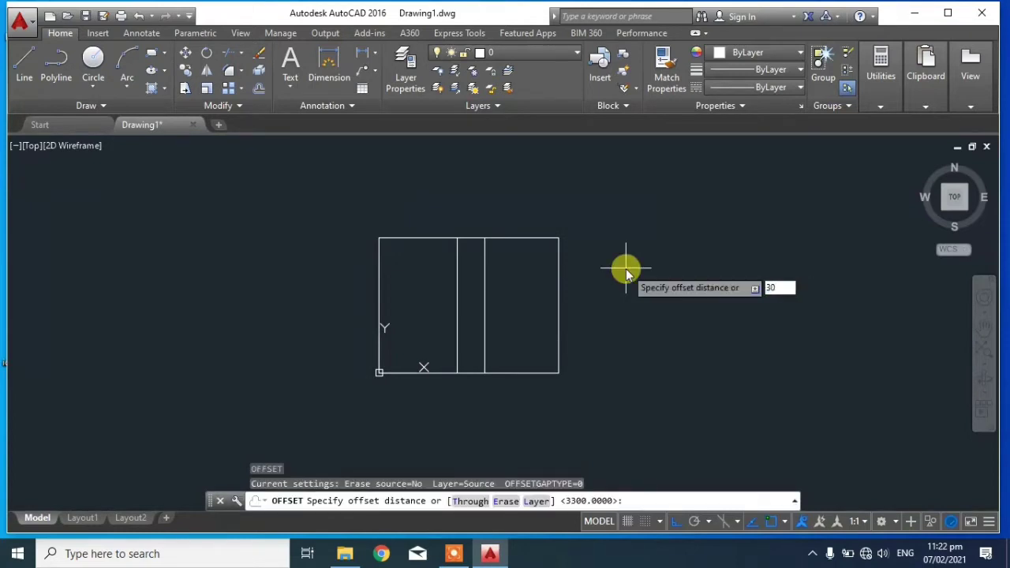
type("00")
key("Return")
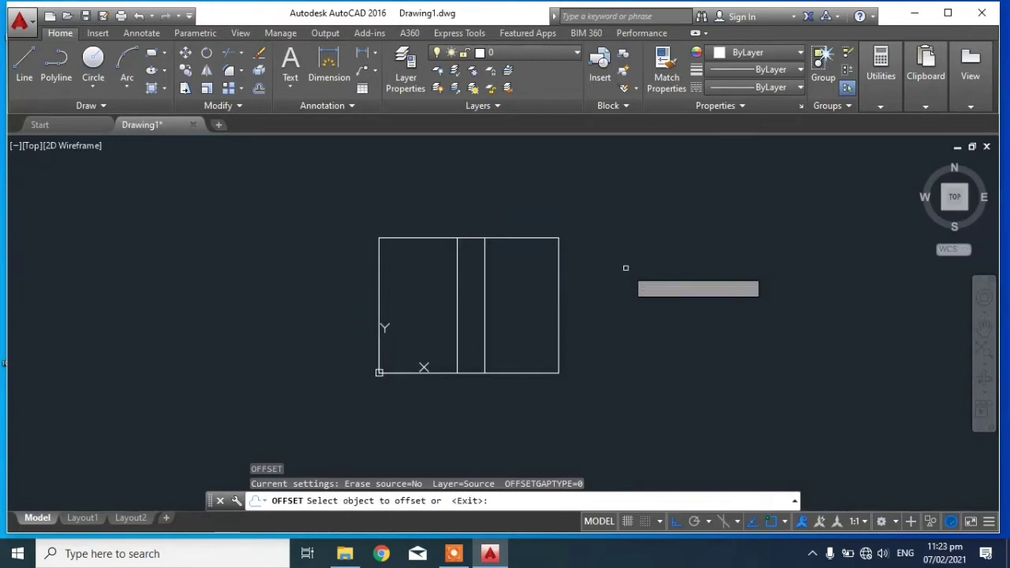
left_click(540, 238)
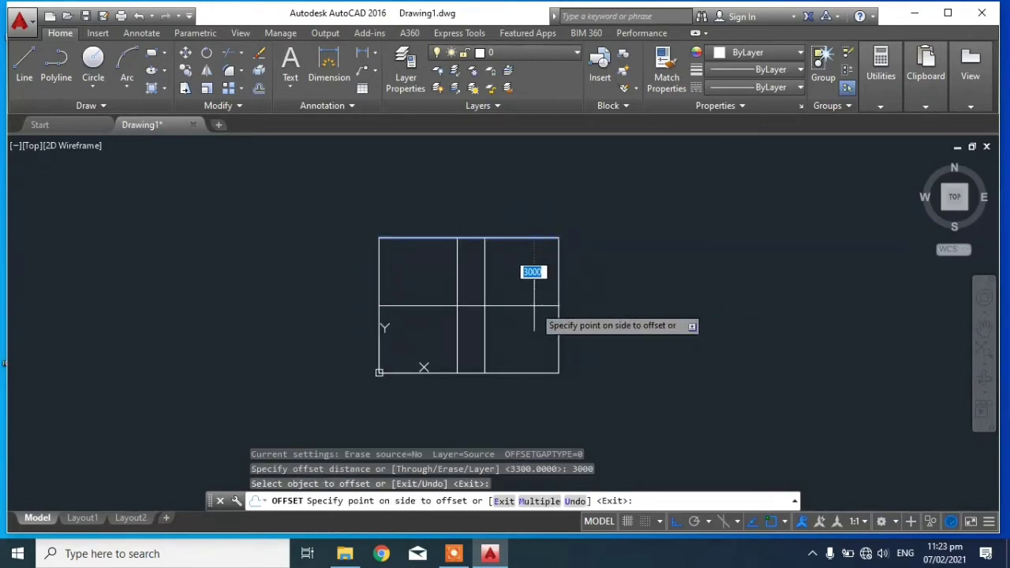
left_click(533, 292)
key("Return")
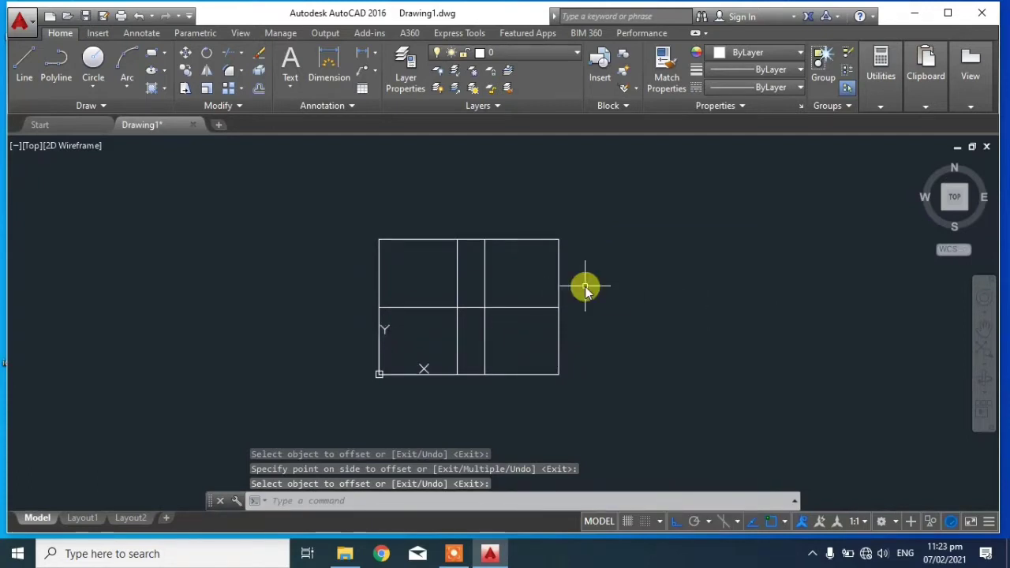
Step: Offset the top edge 1800 downward
type("o")
key("Return")
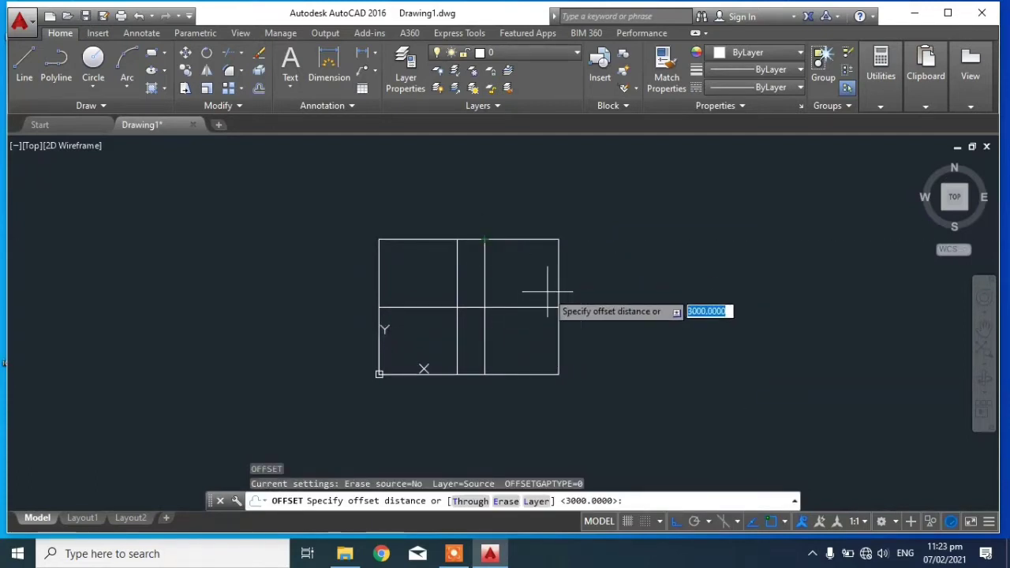
type("1800")
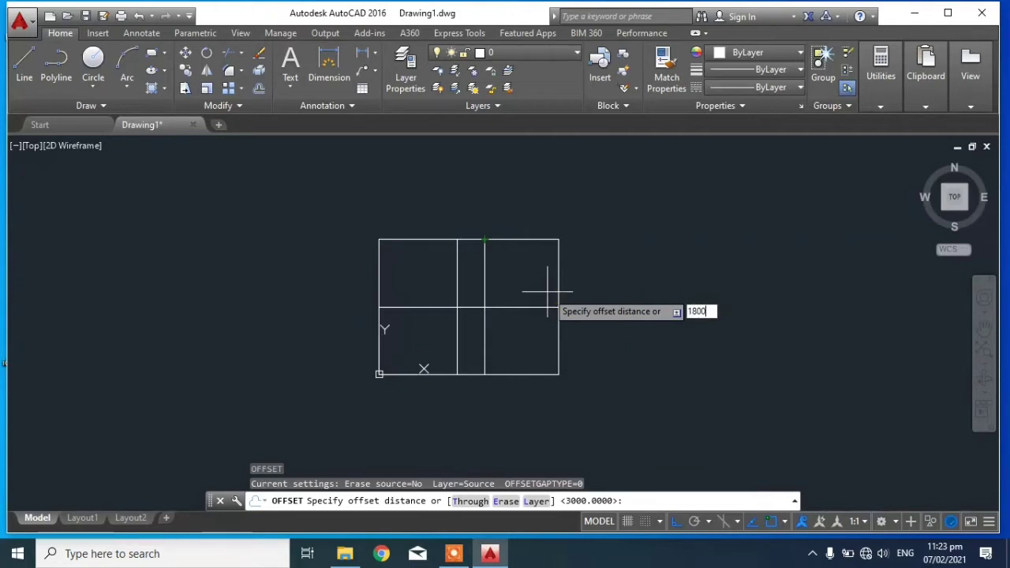
key("Return")
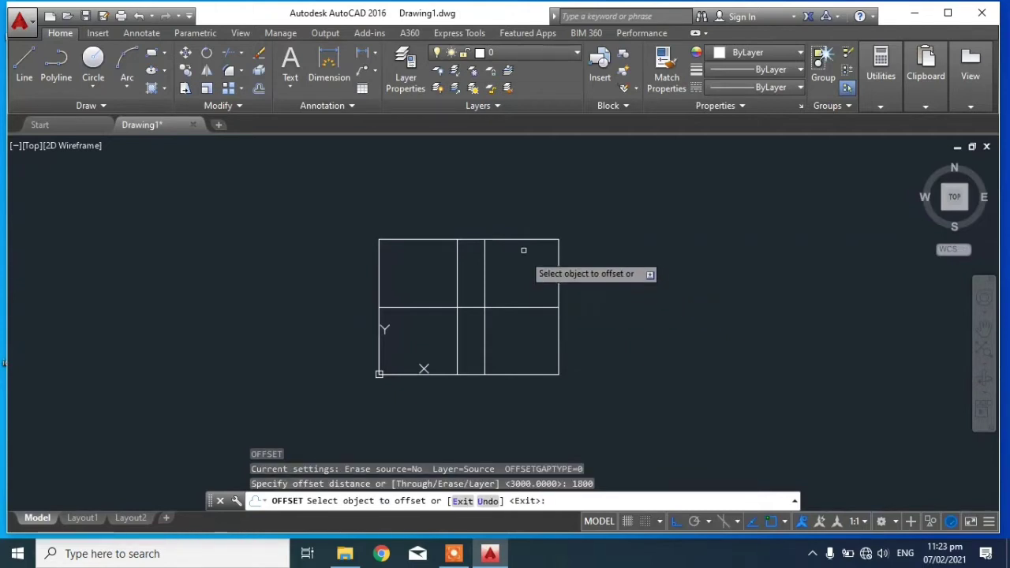
left_click(520, 239)
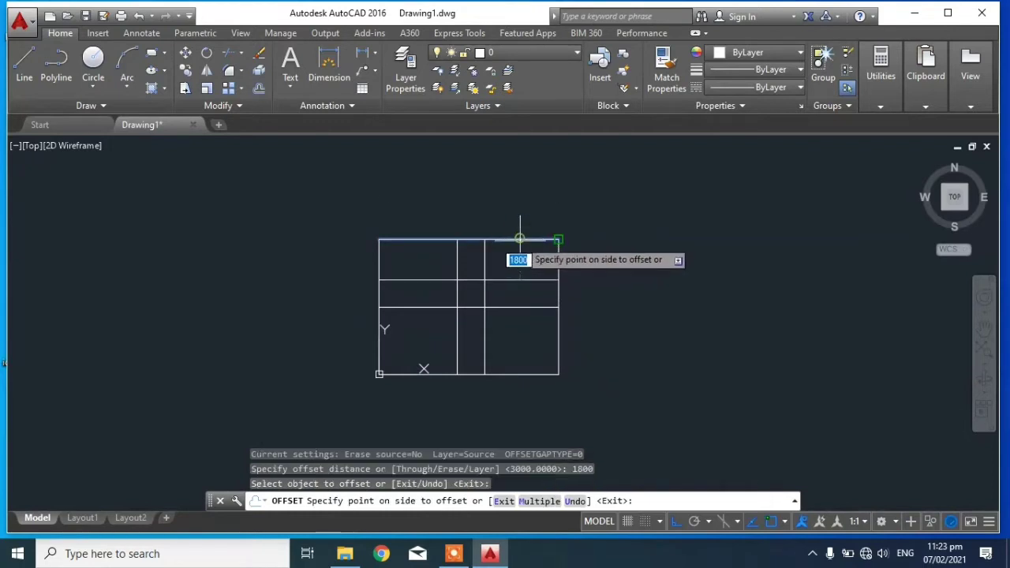
left_click(525, 291)
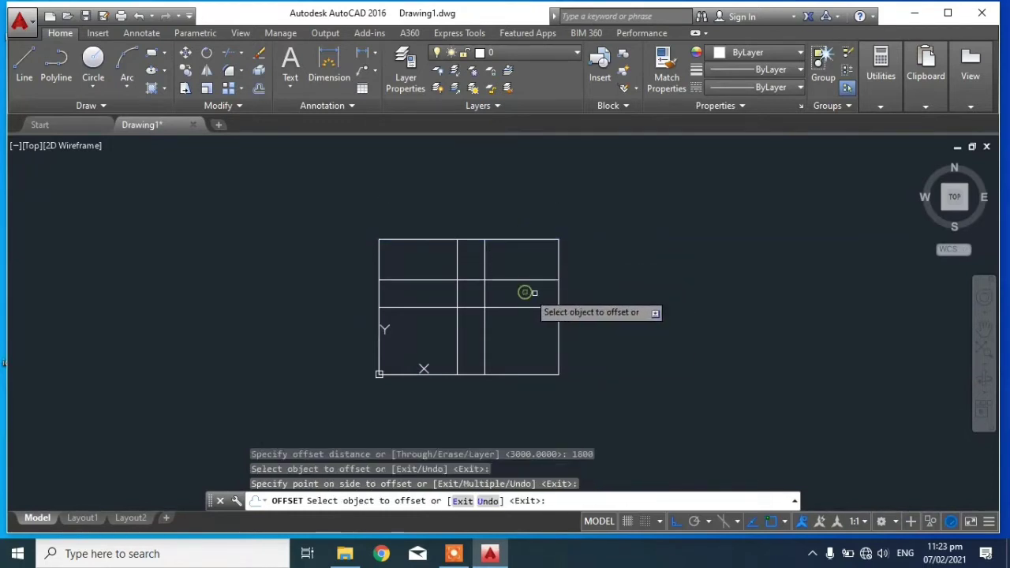
middle_click_drag(617, 293, 627, 277)
key("Escape")
type("TR")
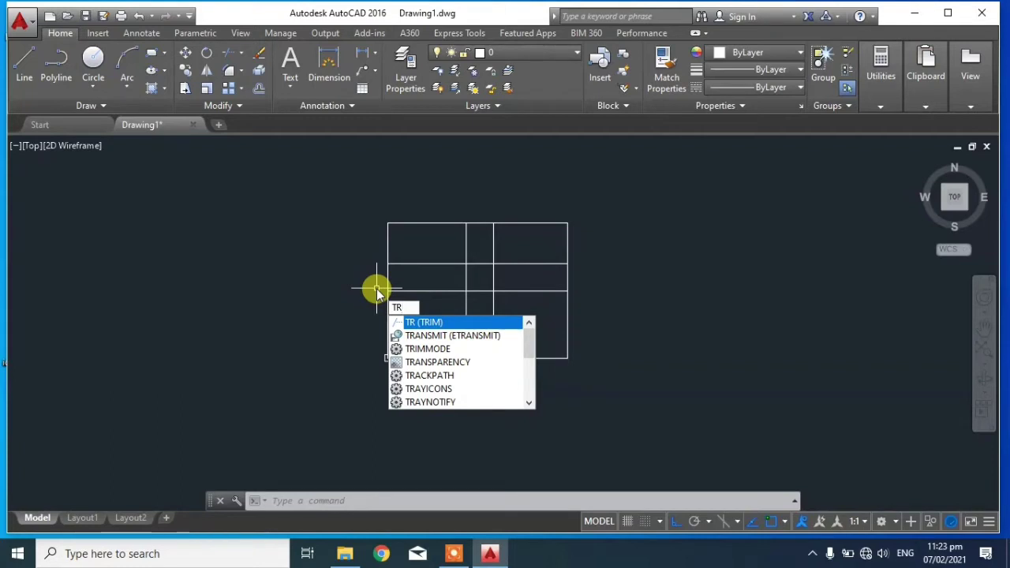
Step: Begin a trim by selecting a vertical cutting edge, then abandon the attempt
key("Return")
scroll(502, 323, "up", 2)
left_click(520, 335)
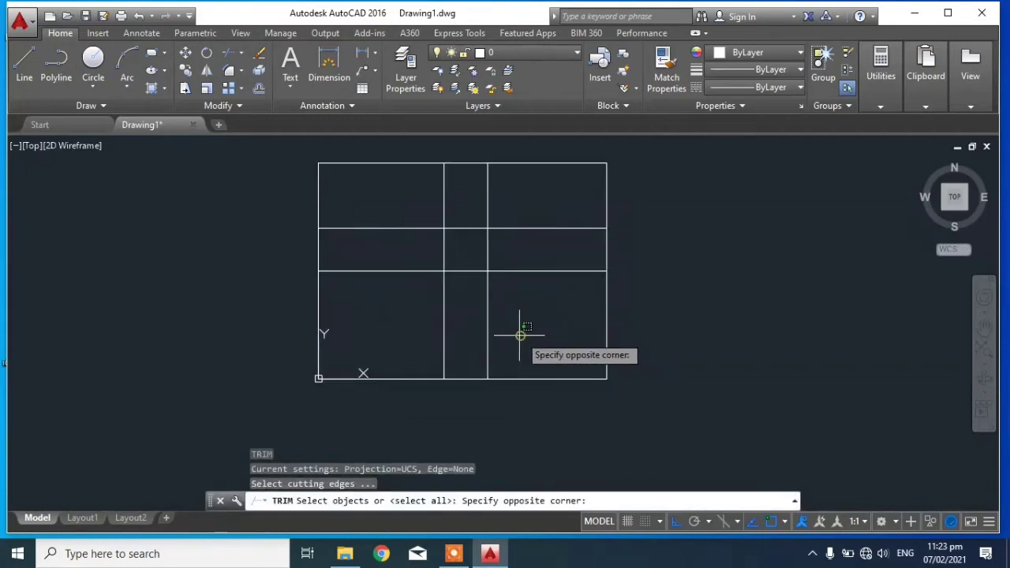
left_click(511, 324)
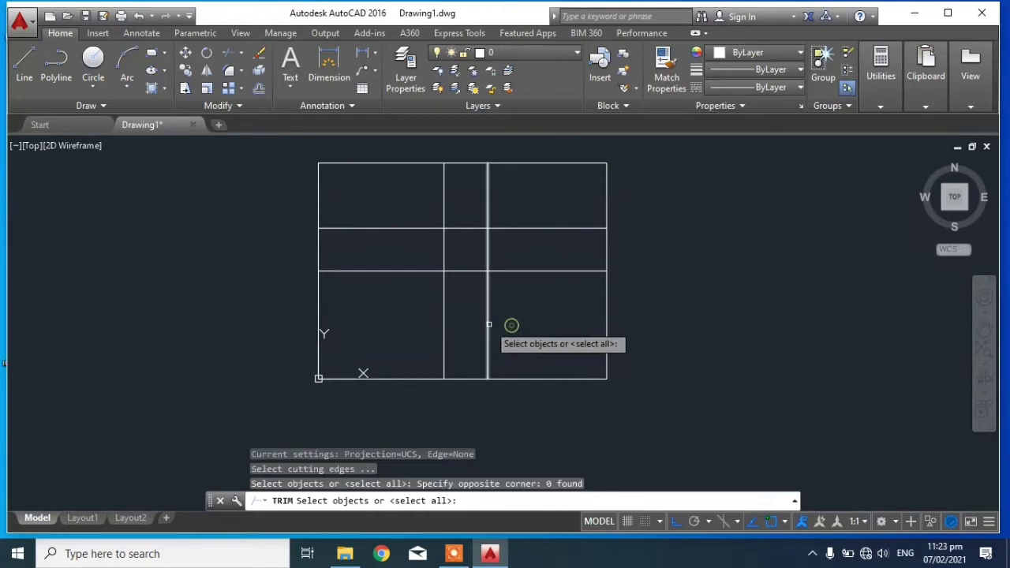
left_click(489, 324)
key("Escape")
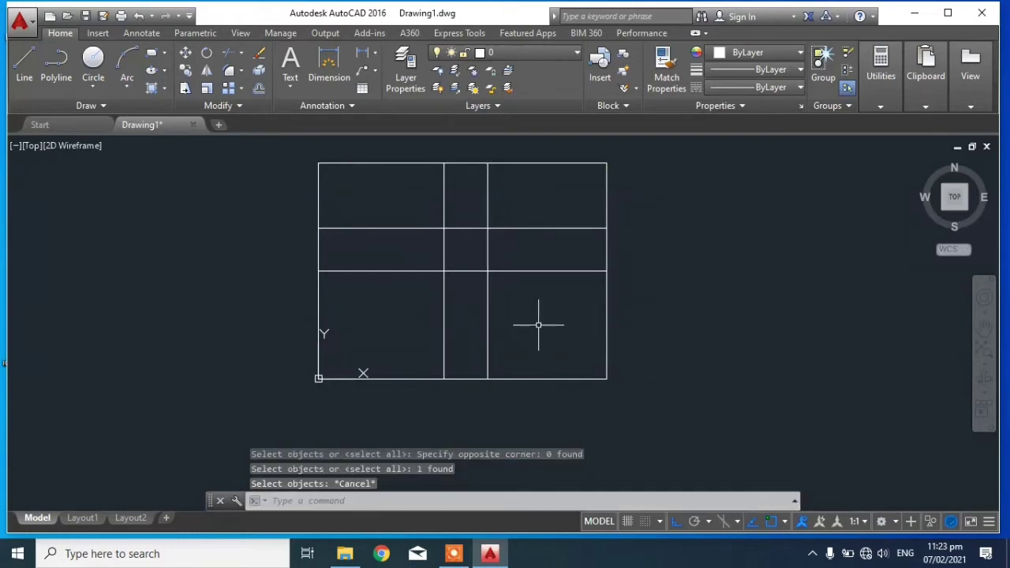
Step: With TRIM using all edges, cut the partitions' lower ends and the unwanted horizontal line pieces
type("T")
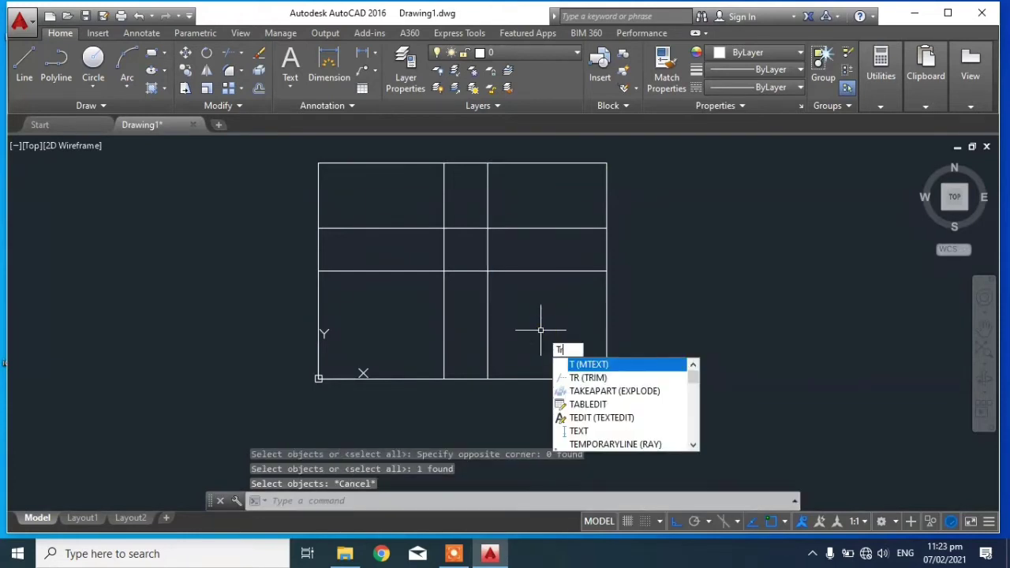
type("R")
key("Return")
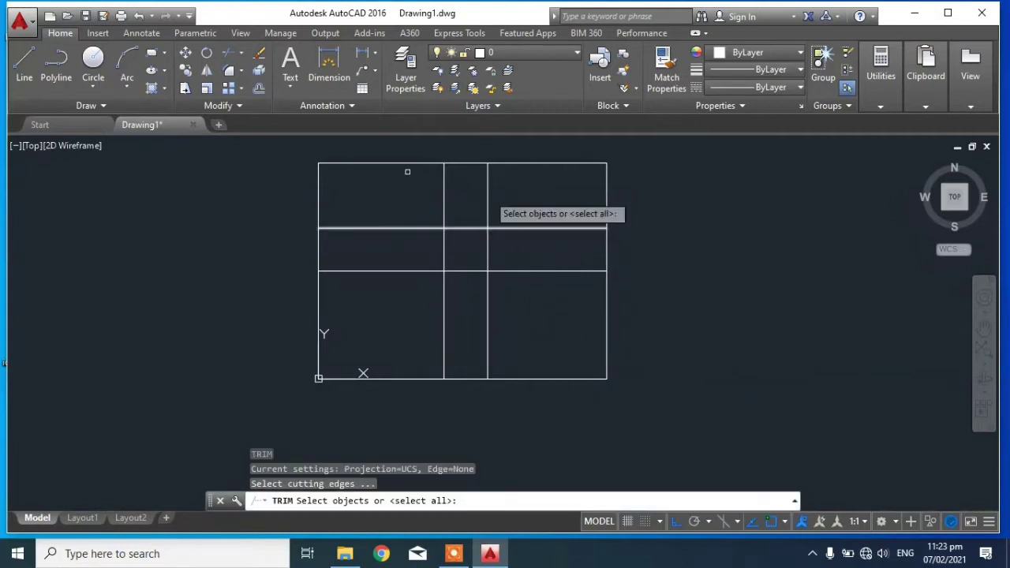
middle_click_drag(676, 267, 675, 288)
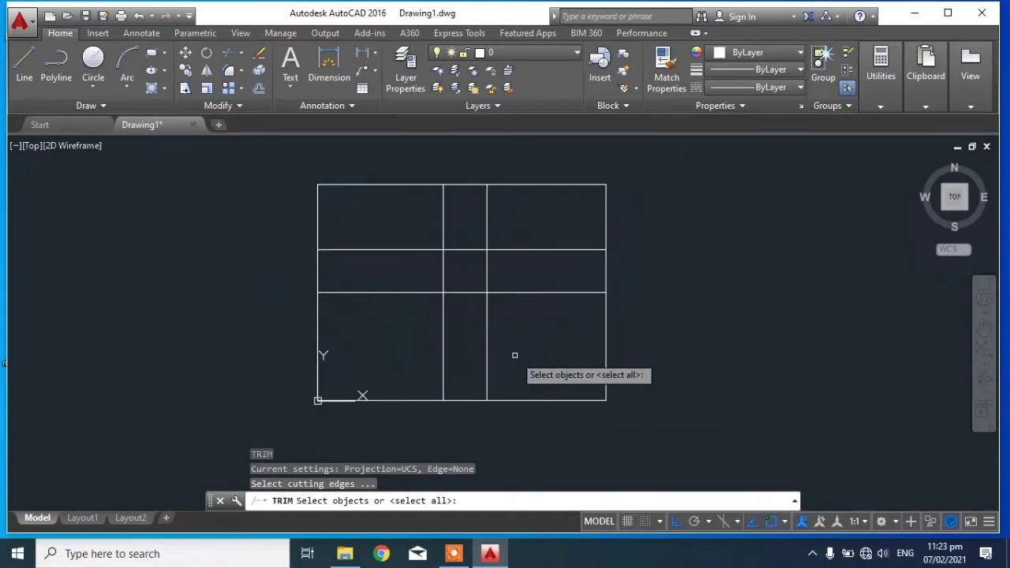
key("Return")
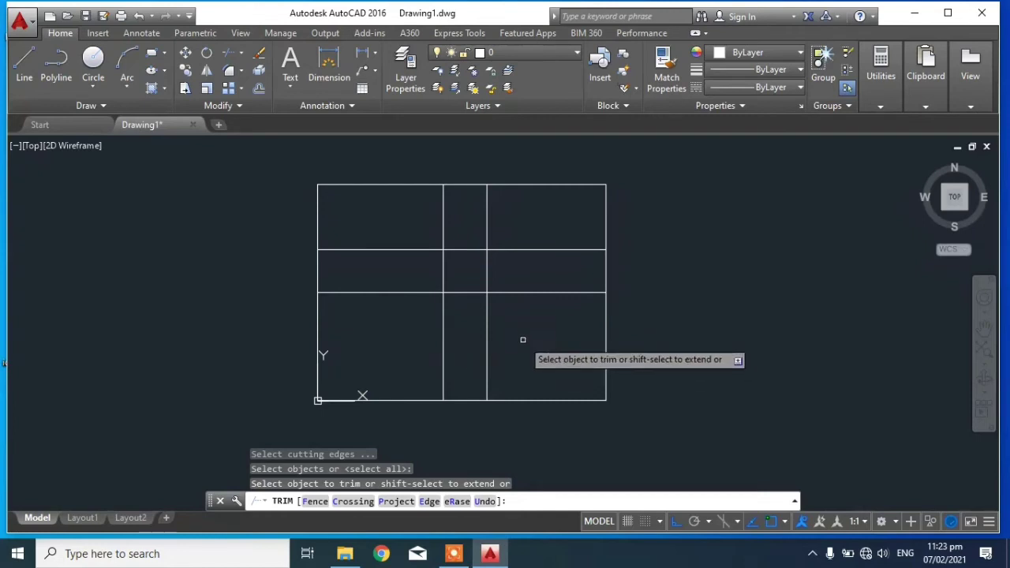
left_click(487, 319)
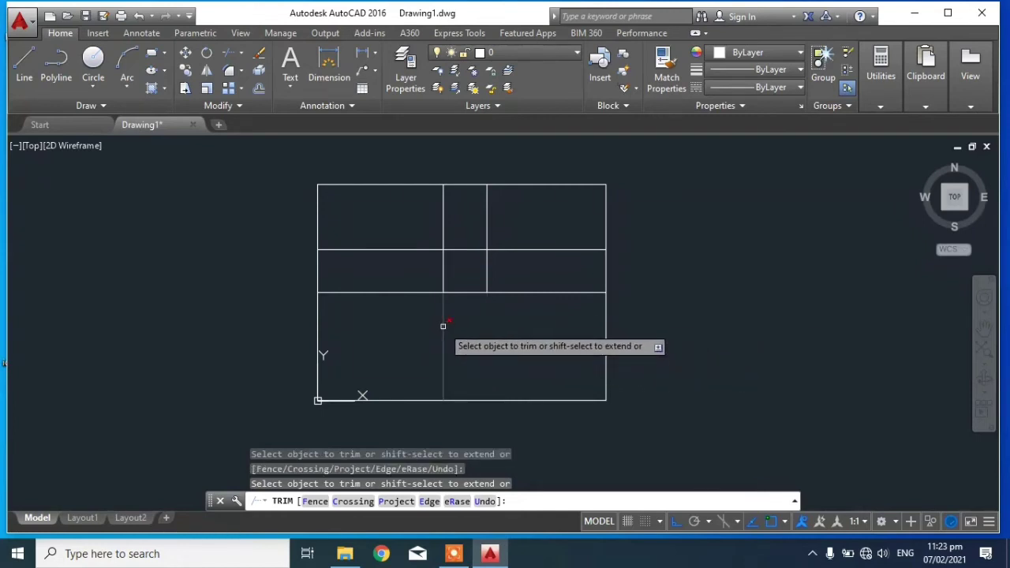
left_click(443, 326)
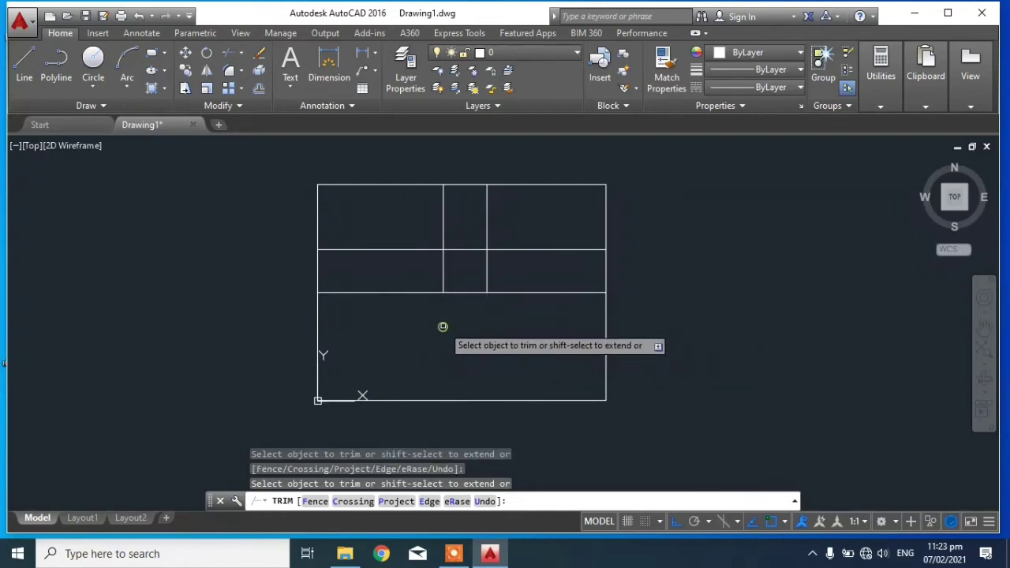
left_click(463, 292)
left_click(509, 249)
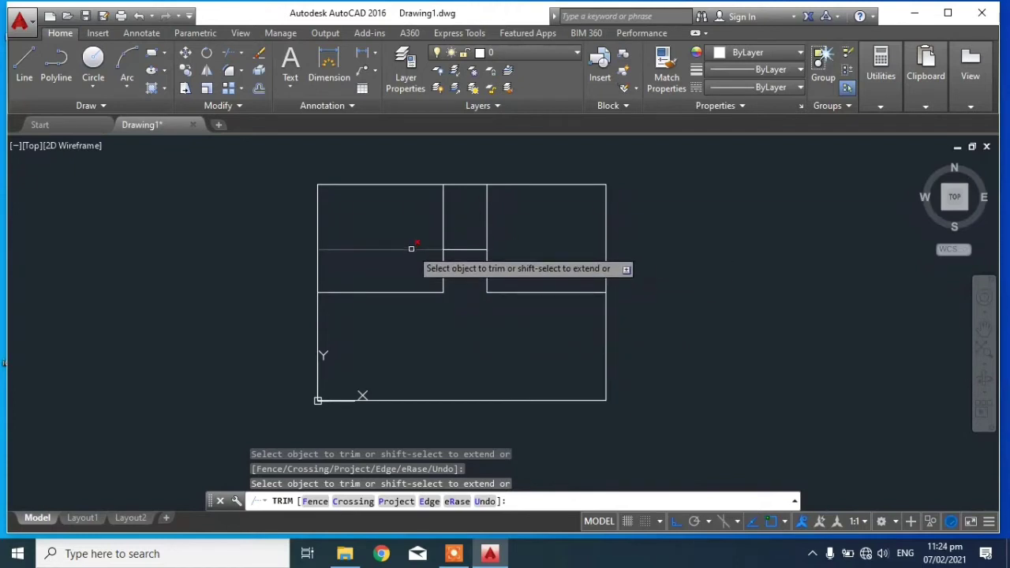
left_click(411, 248)
scroll(616, 318, "down", 2)
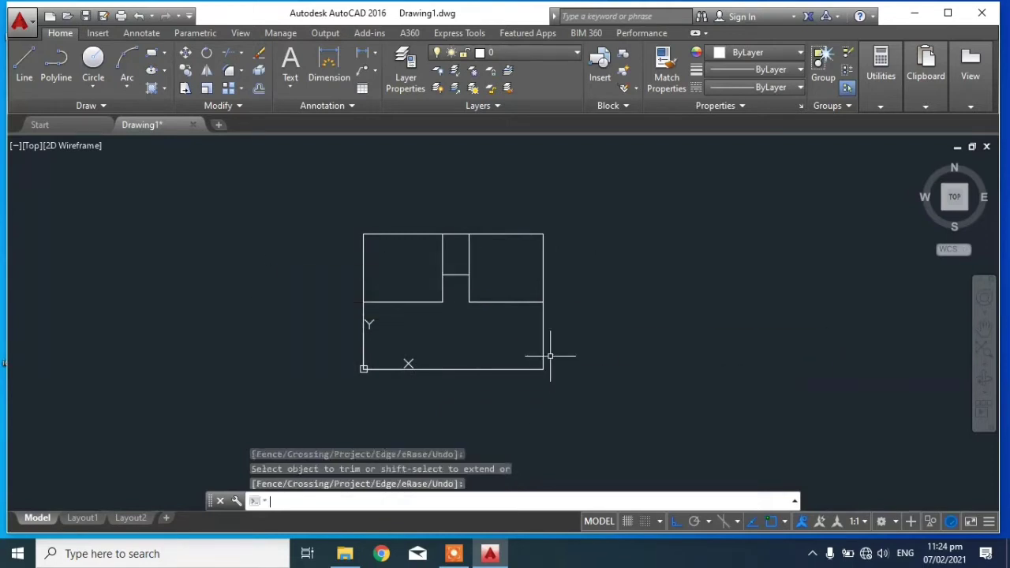
key("Return")
scroll(451, 290, "up", 2)
middle_click_drag(450, 289, 520, 286)
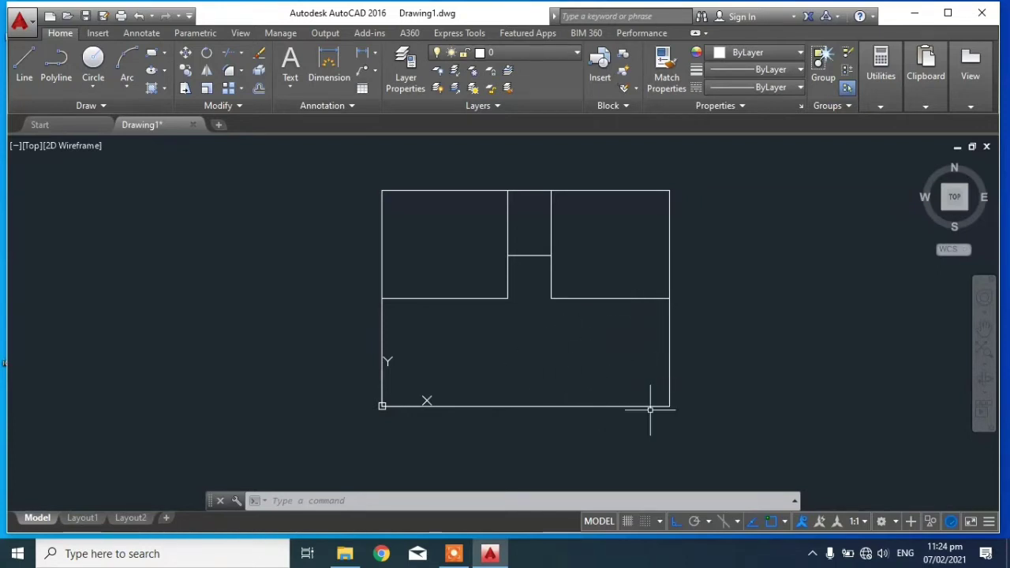
mouse_move(753, 387)
middle_mouse_down()
mouse_move(705, 376)
mouse_move(667, 383)
mouse_move(670, 360)
mouse_move(676, 383)
mouse_move(643, 382)
mouse_move(704, 370)
middle_mouse_up()
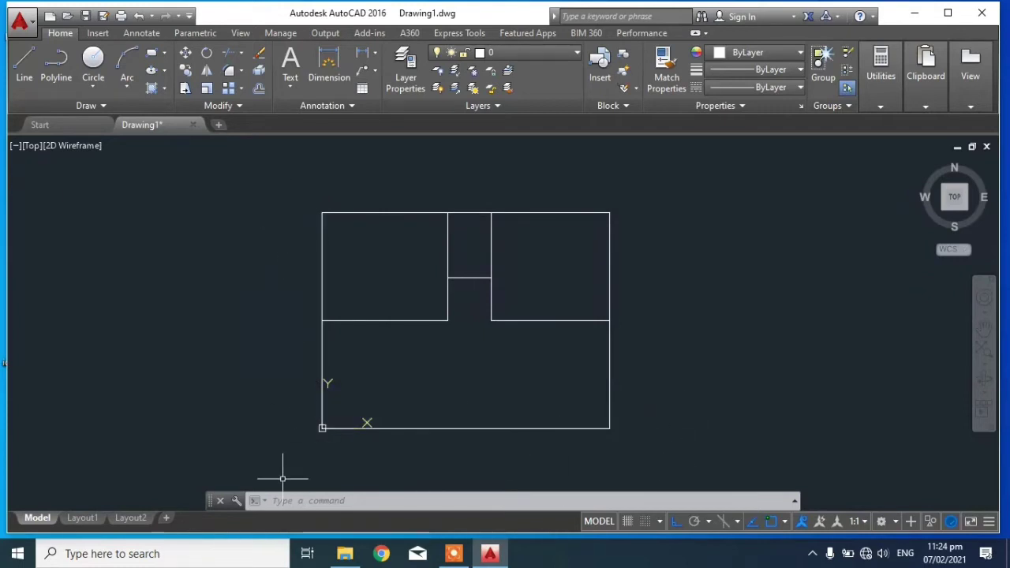
mouse_move(770, 366)
middle_mouse_down()
mouse_move(685, 381)
mouse_move(753, 368)
middle_mouse_up()
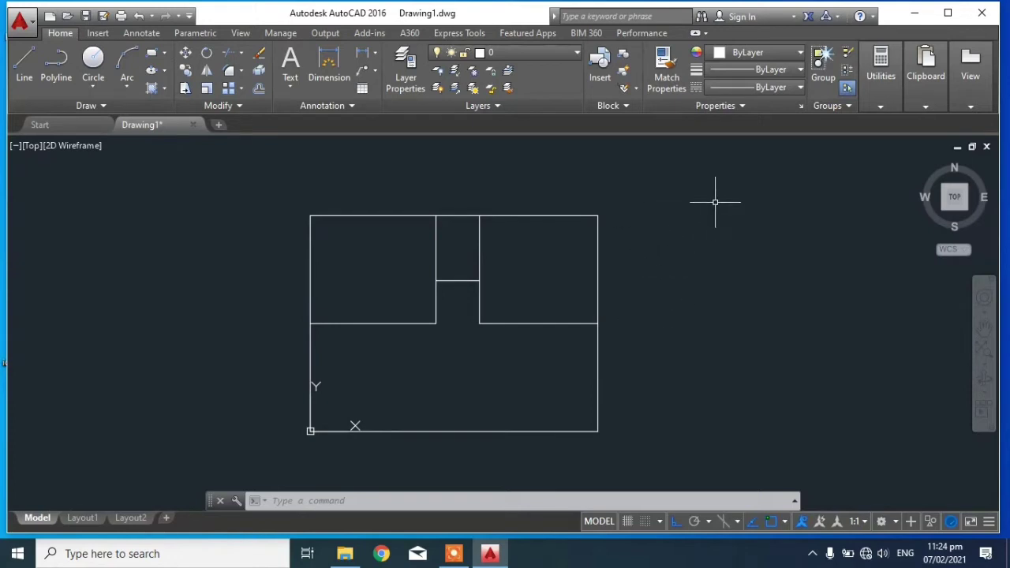
middle_click_drag(691, 271, 670, 282)
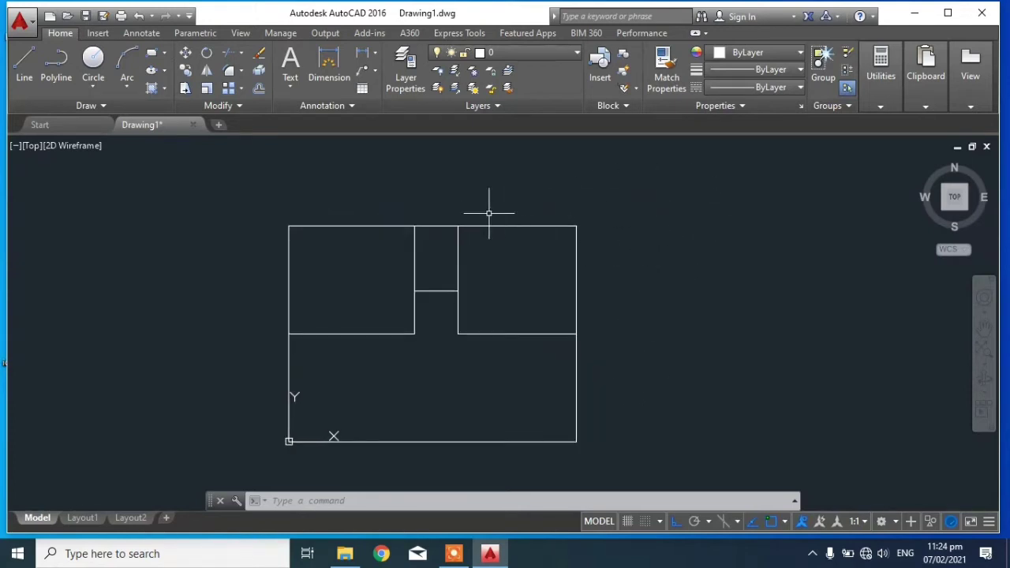
Step: Offset the top outer wall 75 units, with copies above and below it
type("o")
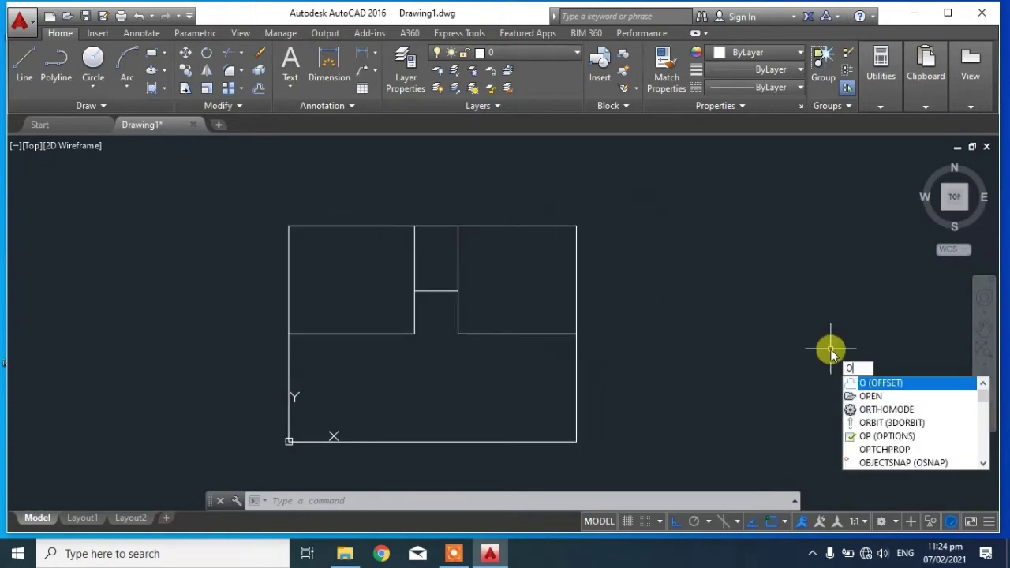
key("Return")
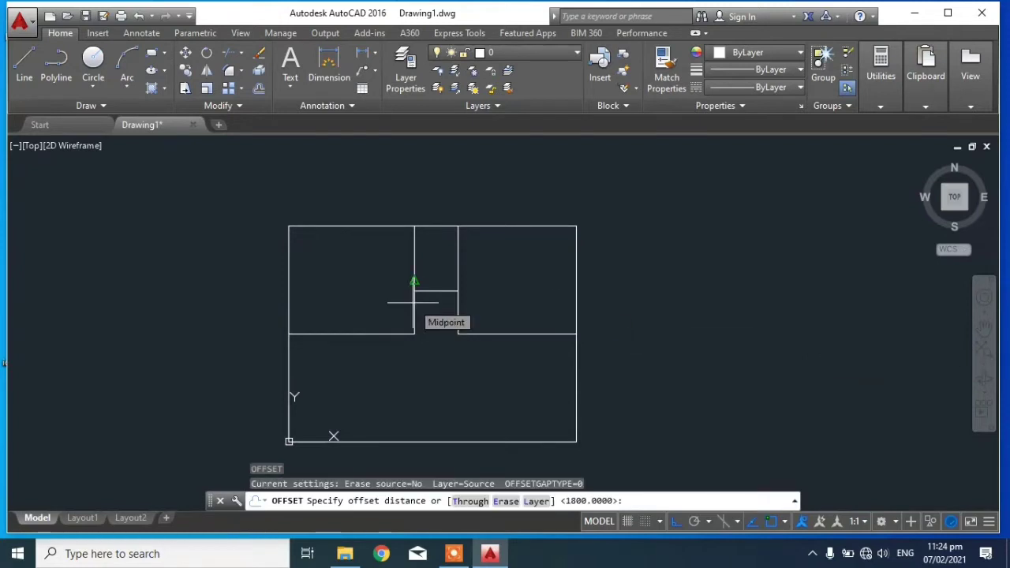
type("75")
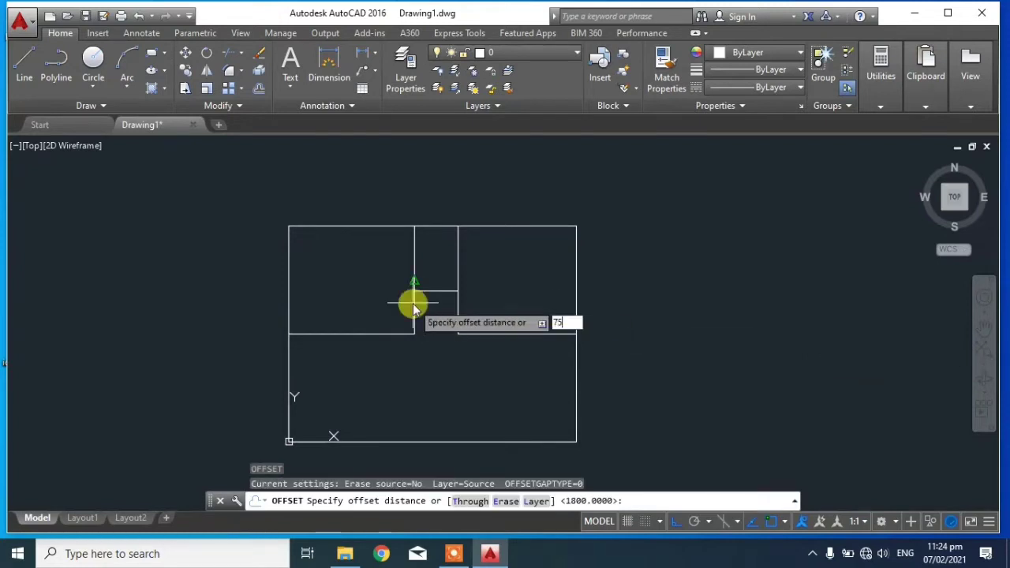
key("Return")
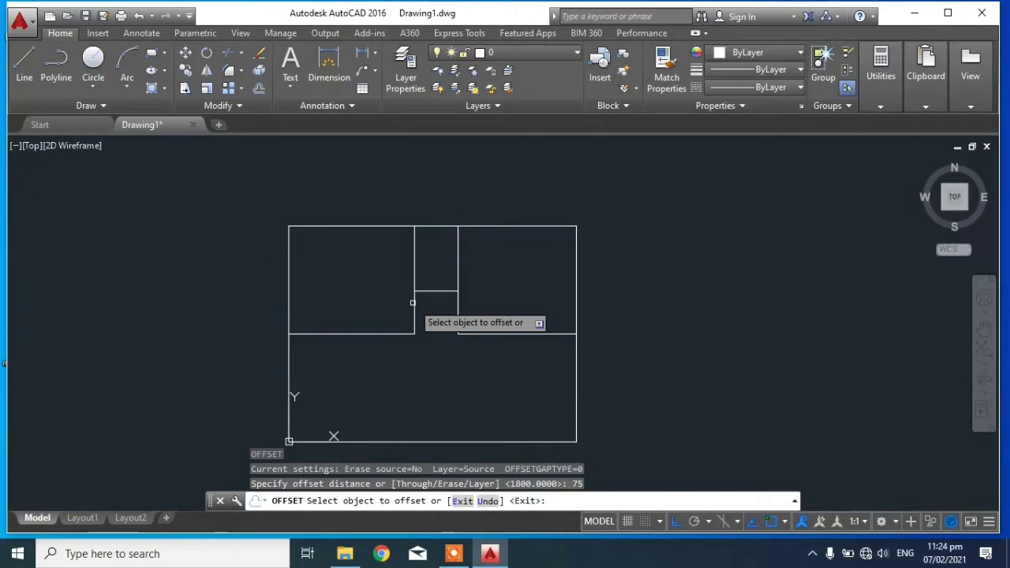
scroll(338, 242, "up", 2)
left_click(341, 216)
left_click(341, 184)
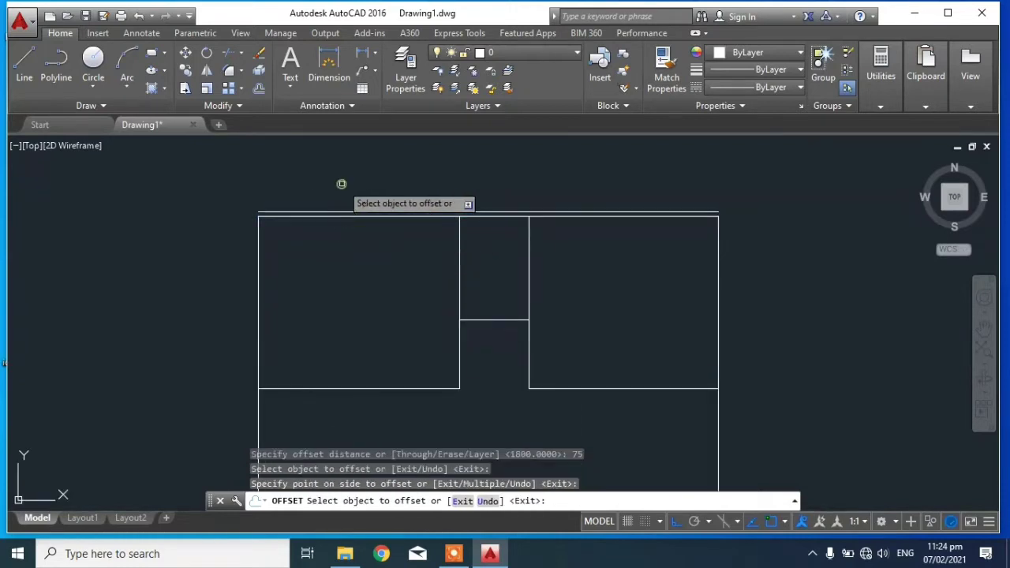
left_click(341, 216)
left_click(350, 271)
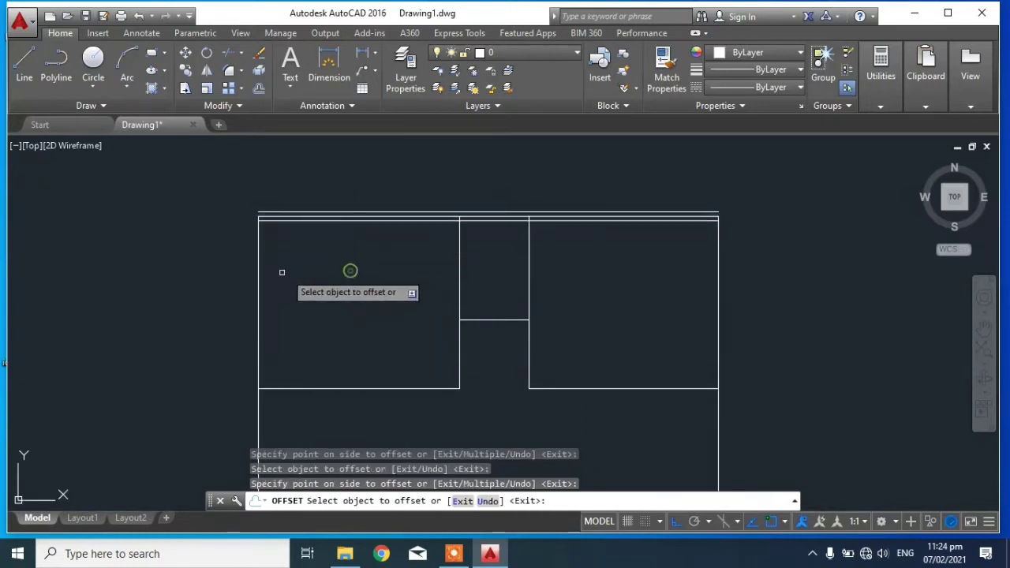
Step: Offset the left and right outer walls 75 units to both sides
left_click(259, 270)
left_click(151, 263)
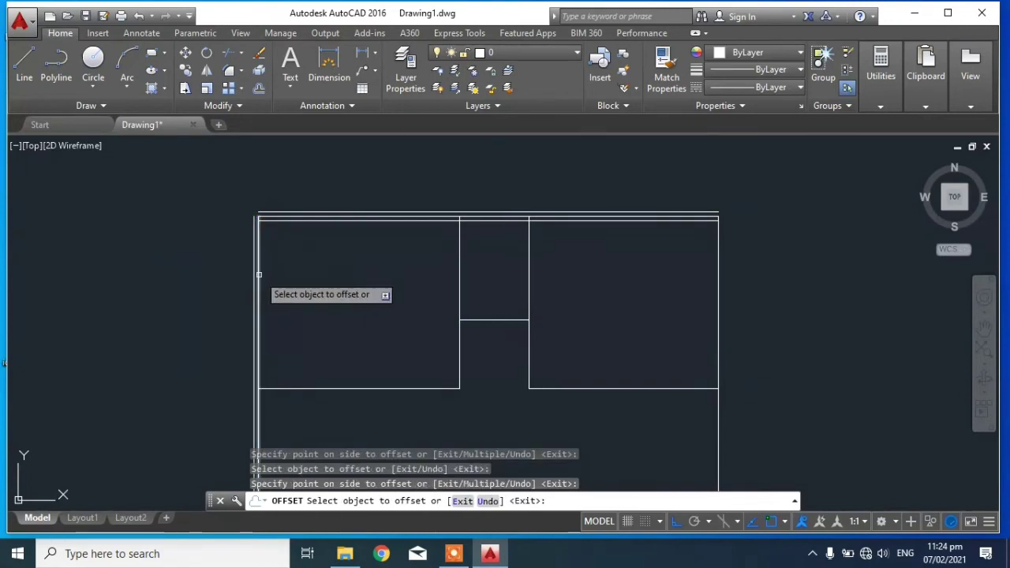
left_click(258, 274)
left_click(331, 285)
left_click(719, 295)
left_click(634, 292)
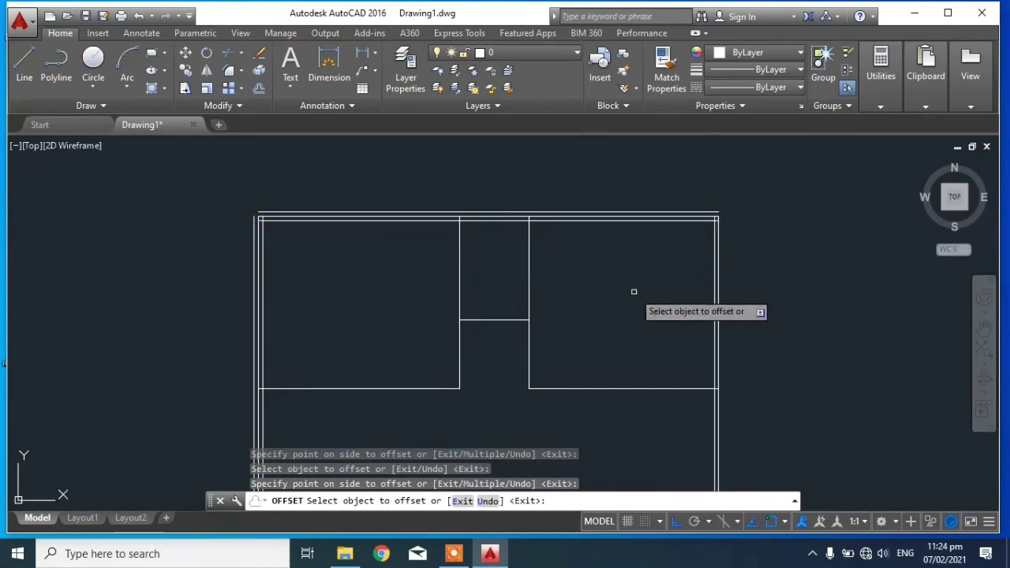
left_click(718, 296)
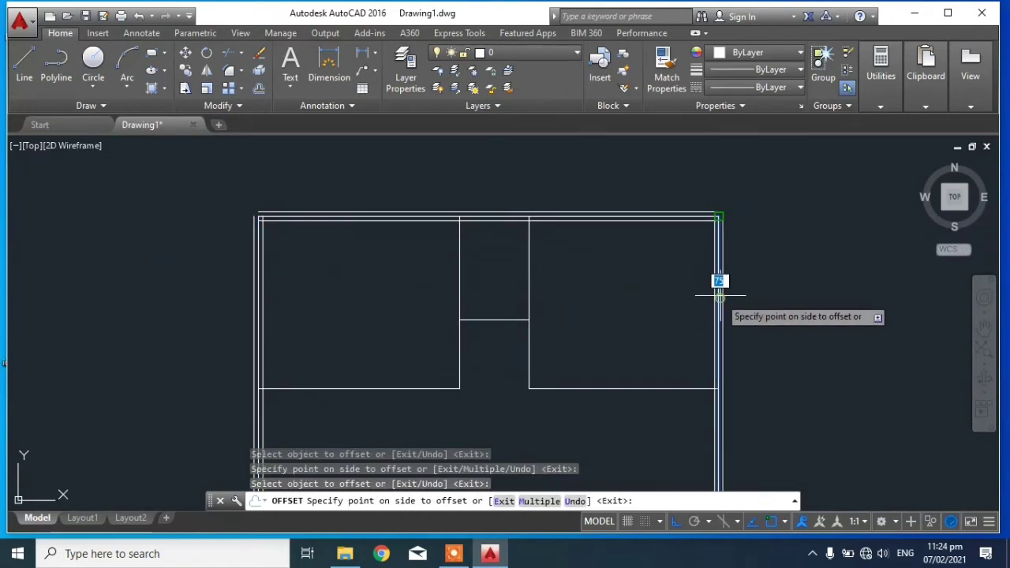
left_click(820, 300)
Step: Offset the bottom outer wall 75 units inside and below, then end the offset
middle_click_drag(820, 299, 687, 261)
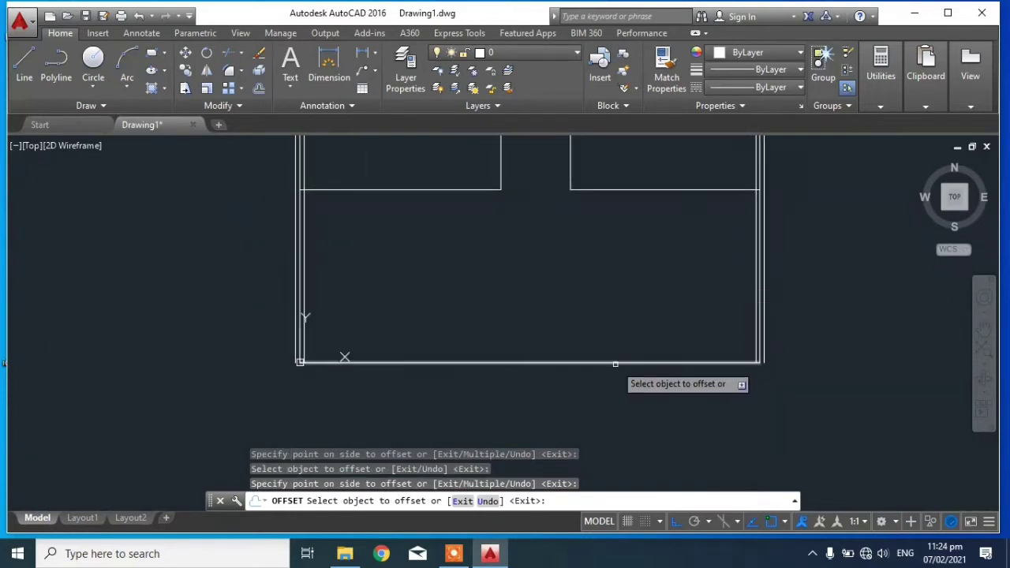
left_click(615, 363)
left_click(584, 277)
left_click(482, 363)
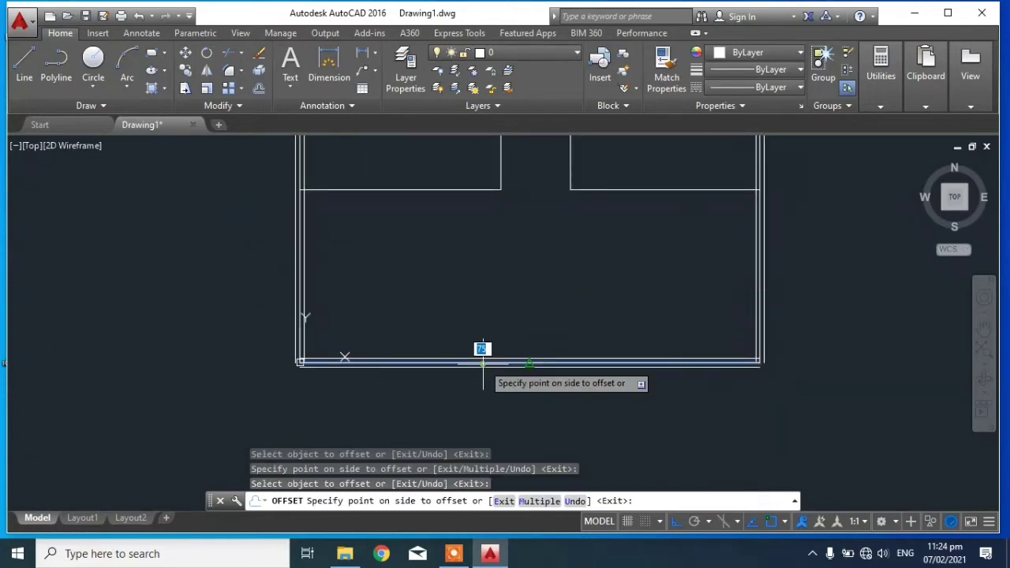
left_click(483, 401)
middle_click_drag(570, 292, 546, 349)
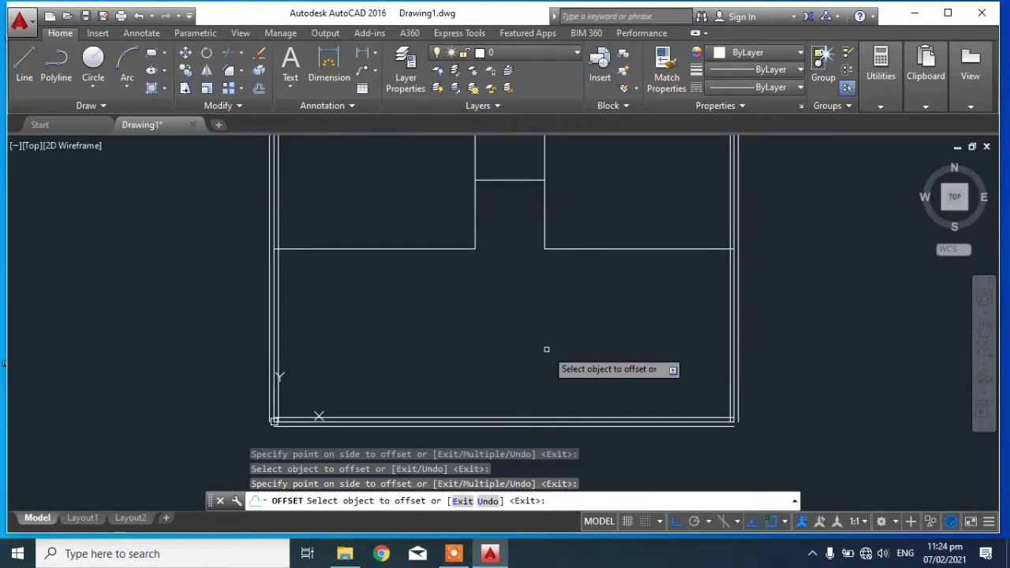
key("Escape")
mouse_move(551, 351)
middle_mouse_down()
mouse_move(518, 371)
mouse_move(568, 410)
middle_mouse_up()
Step: Offset the left interior room wall 50 units above and below
type("o")
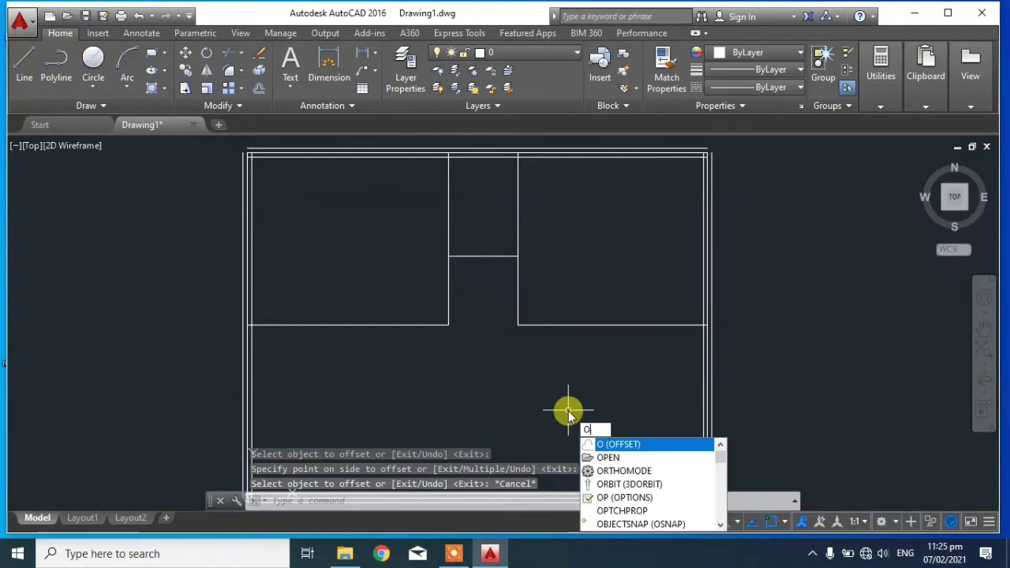
key("Return")
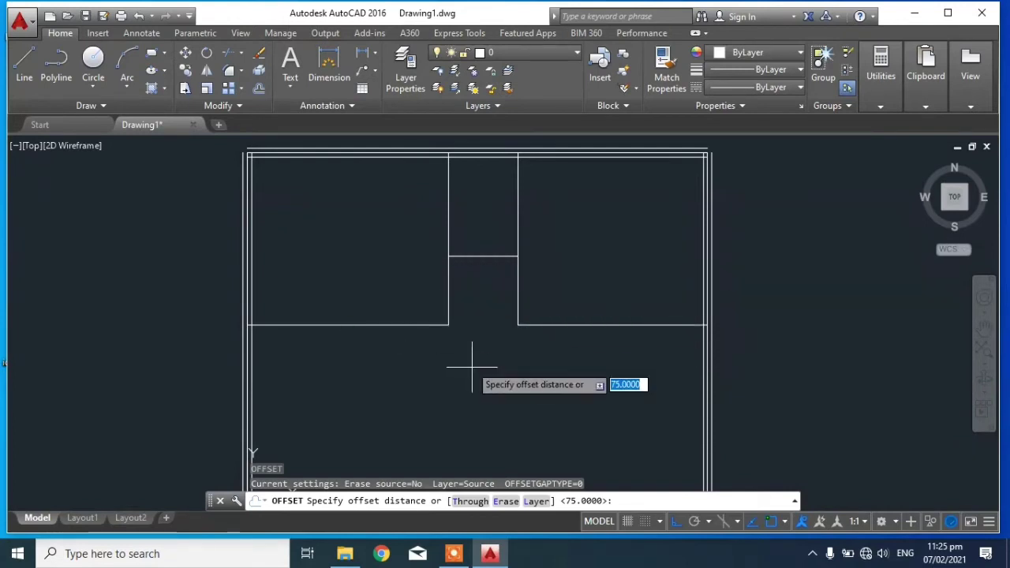
type("50")
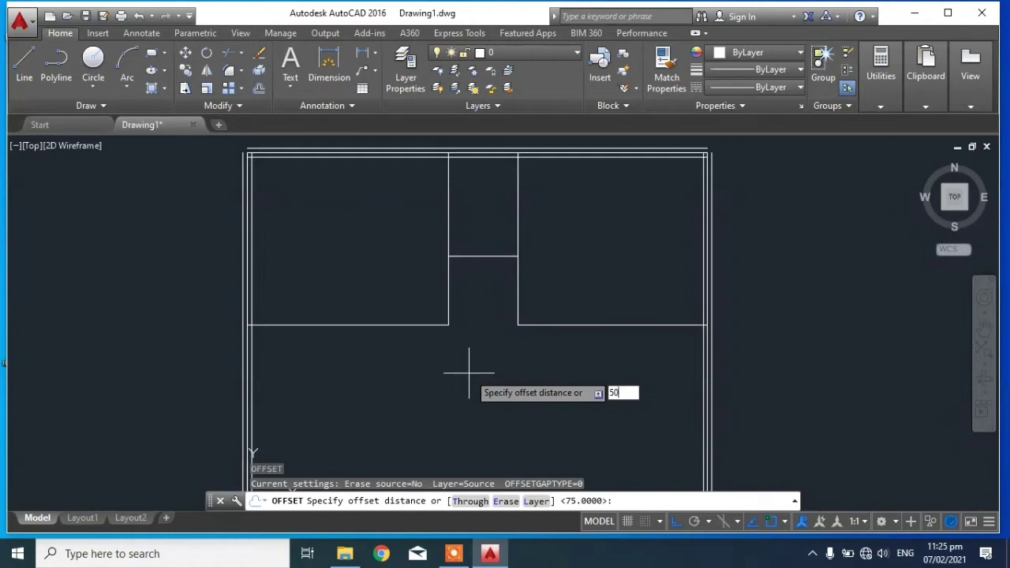
key("Return")
left_click(432, 324)
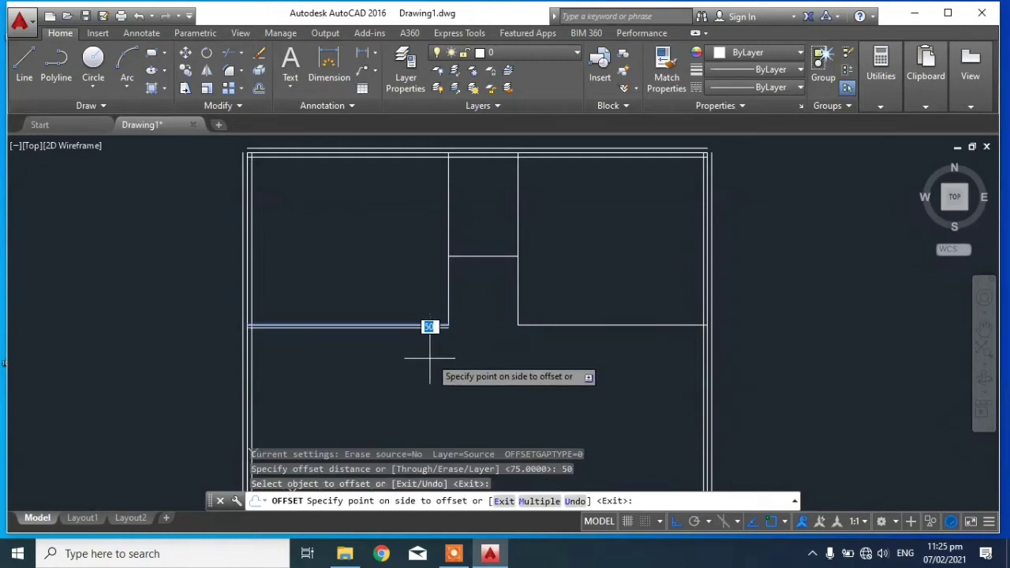
left_click(429, 359)
left_click(418, 325)
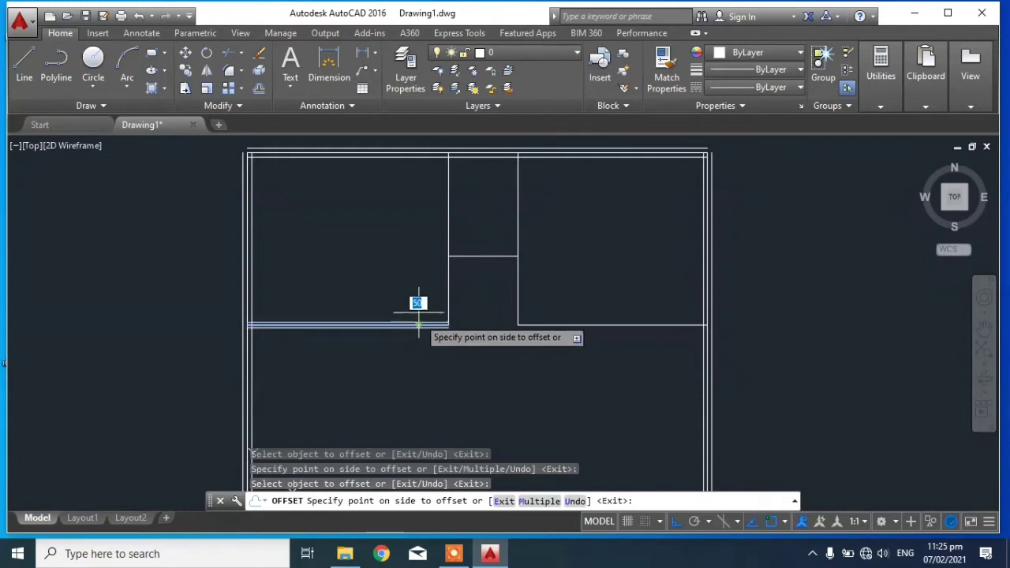
left_click(414, 304)
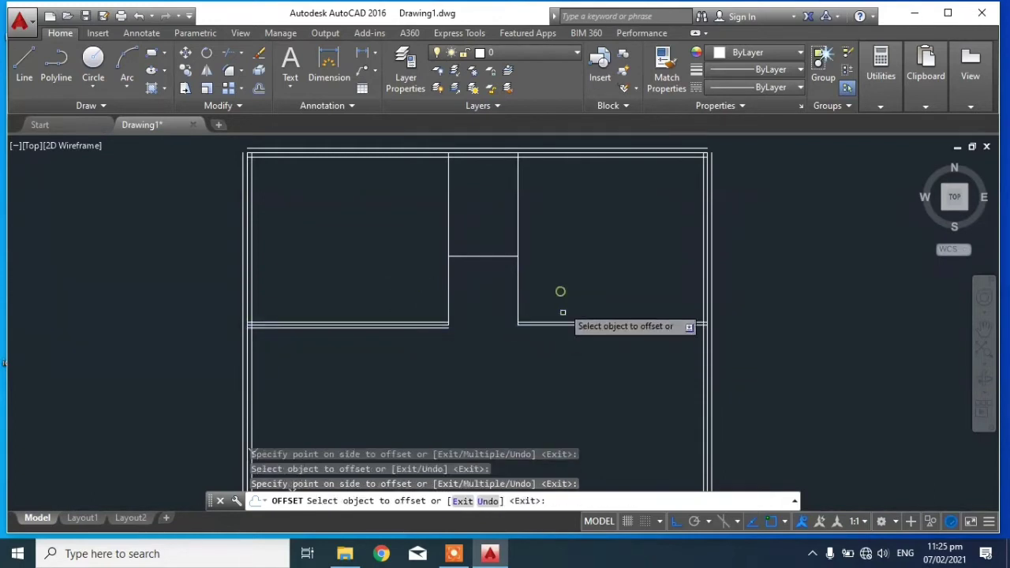
Step: Add 50-unit offset copies of the right room wall and the corridor walls
left_click(560, 325)
left_click(437, 289)
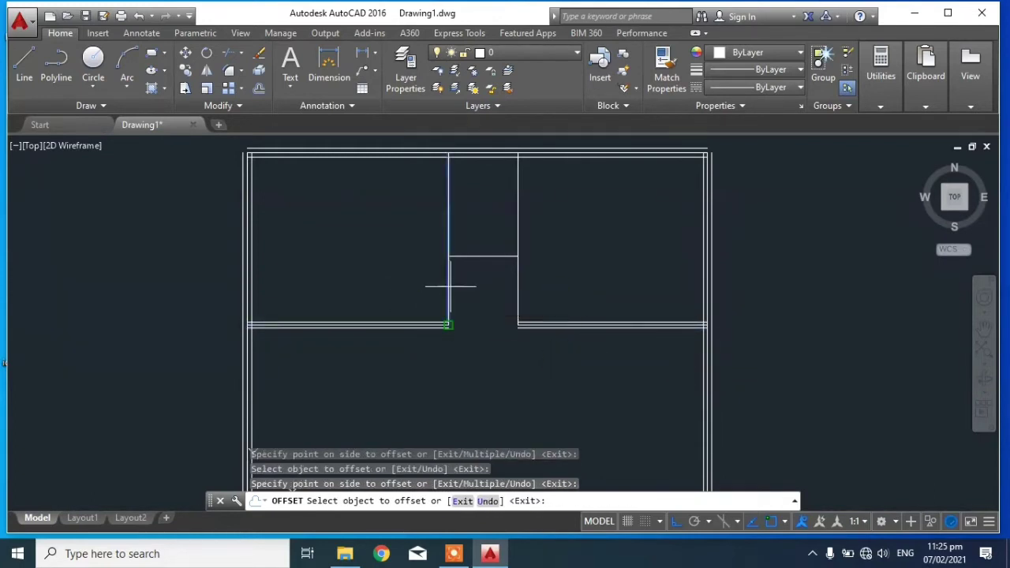
left_click(447, 319)
left_click(399, 276)
scroll(448, 289, "up", 2)
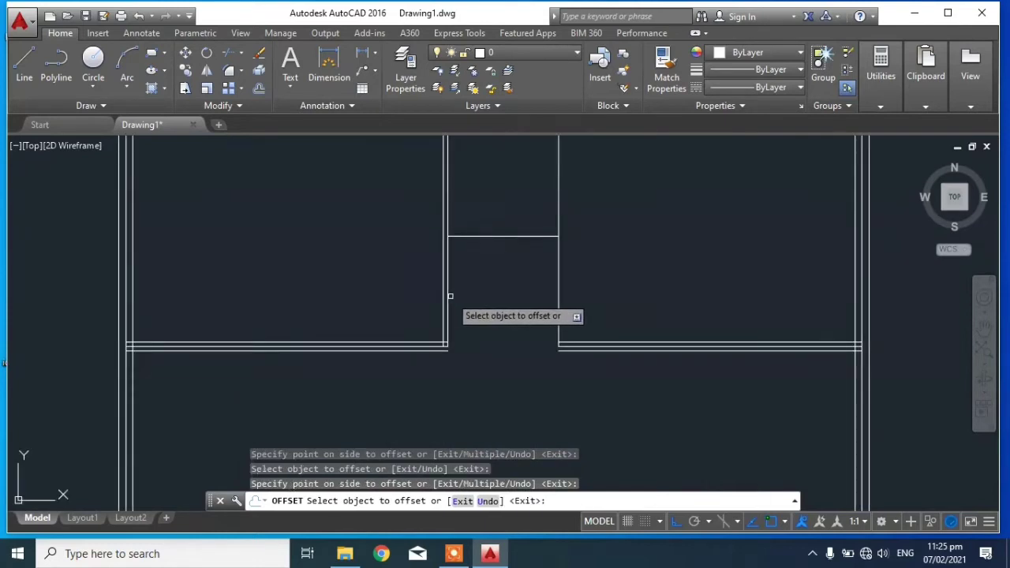
left_click(448, 292)
left_click(502, 296)
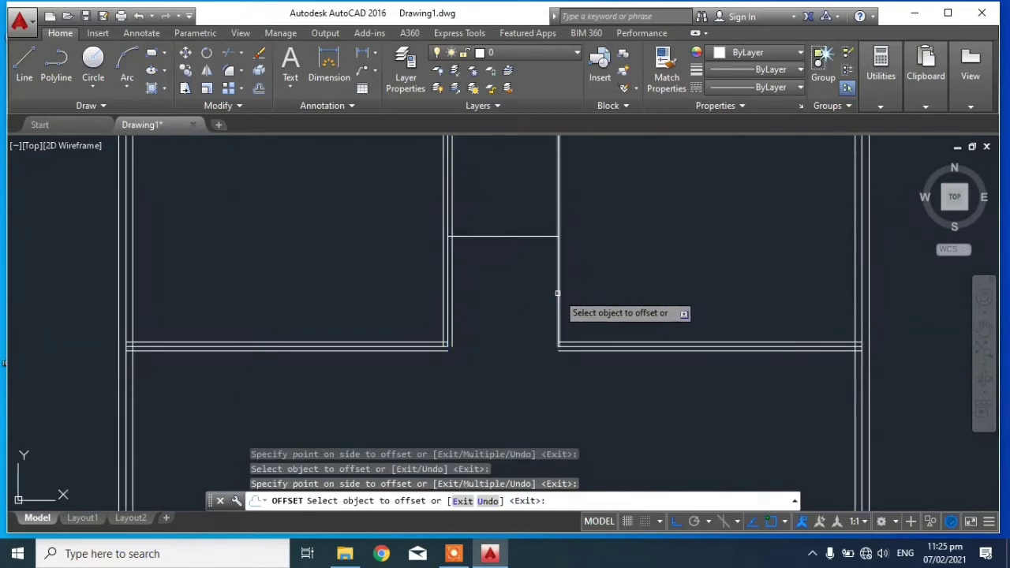
Step: Offset the right corridor wall and the short cross wall 50 units to both sides
left_click(557, 293)
left_click(507, 292)
left_click(557, 298)
left_click(578, 291)
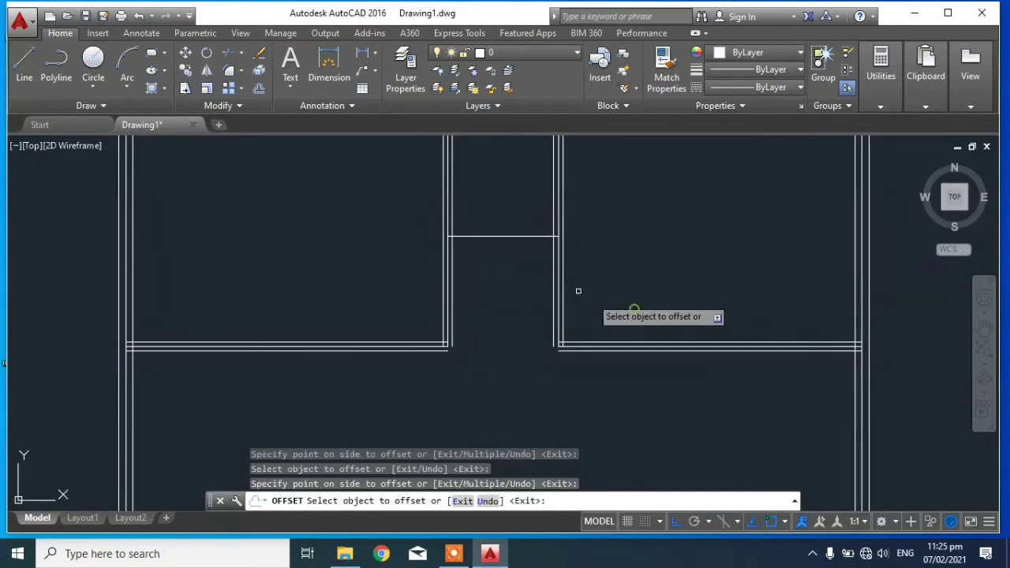
left_click(525, 237)
left_click(516, 178)
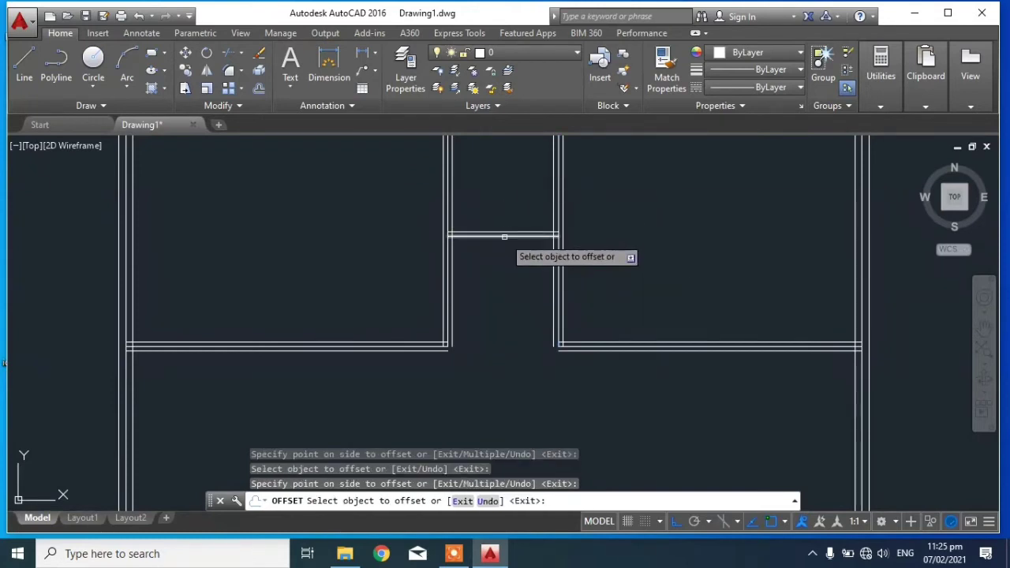
left_click(504, 236)
left_click(505, 275)
scroll(505, 284, "down", 2)
scroll(505, 288, "down", 2)
Step: Select the original single top, left, right and short wall lines
key("Escape")
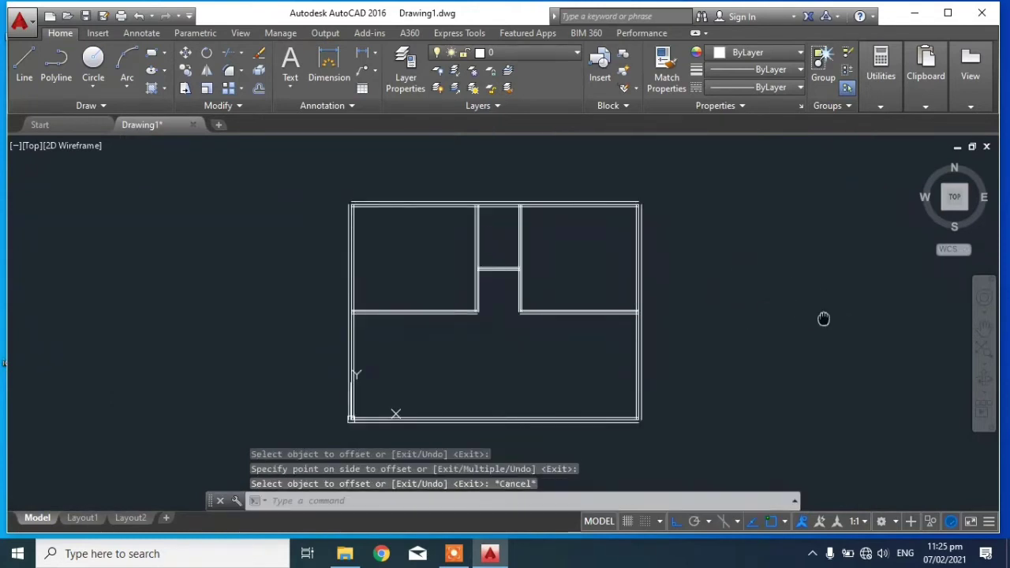
middle_click_drag(822, 318, 738, 313)
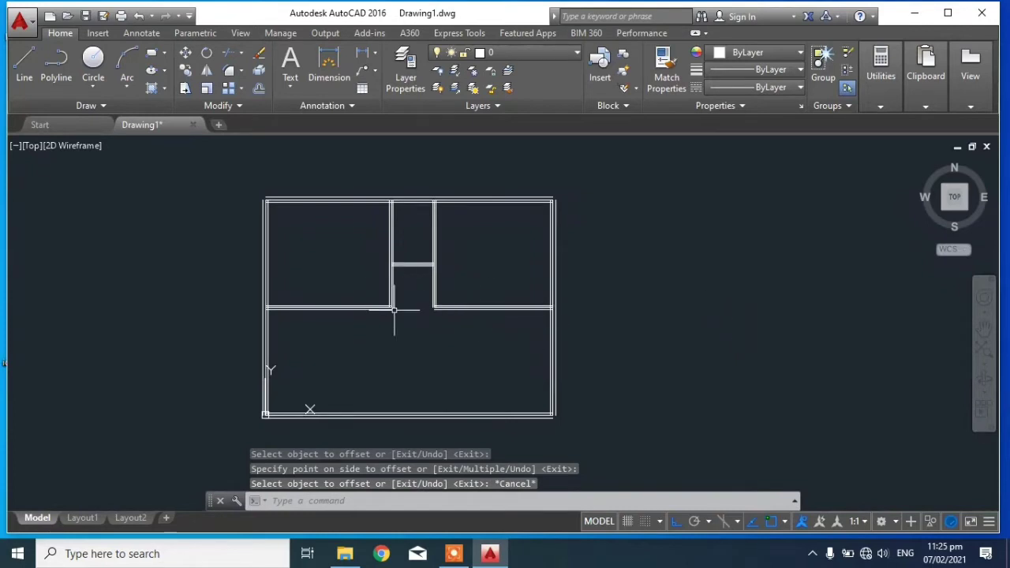
middle_click_drag(393, 309, 508, 298)
scroll(434, 177, "up", 3)
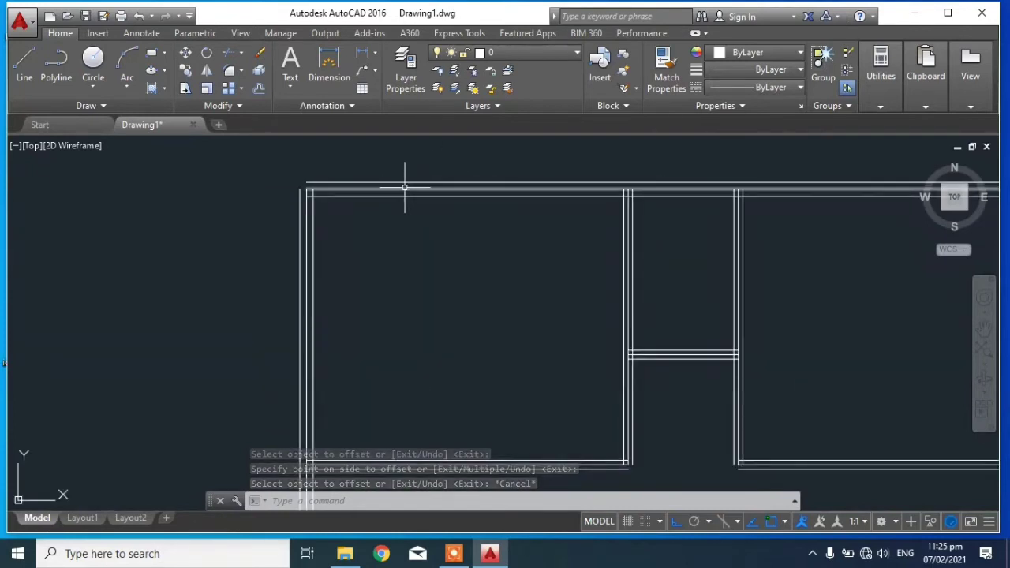
left_click(361, 192)
left_click(306, 214)
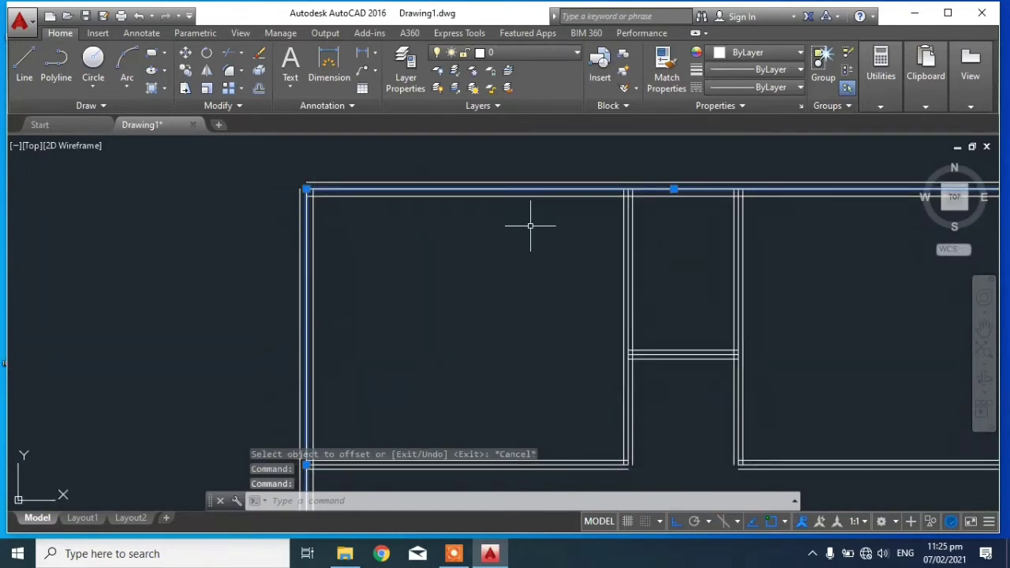
left_click(629, 250)
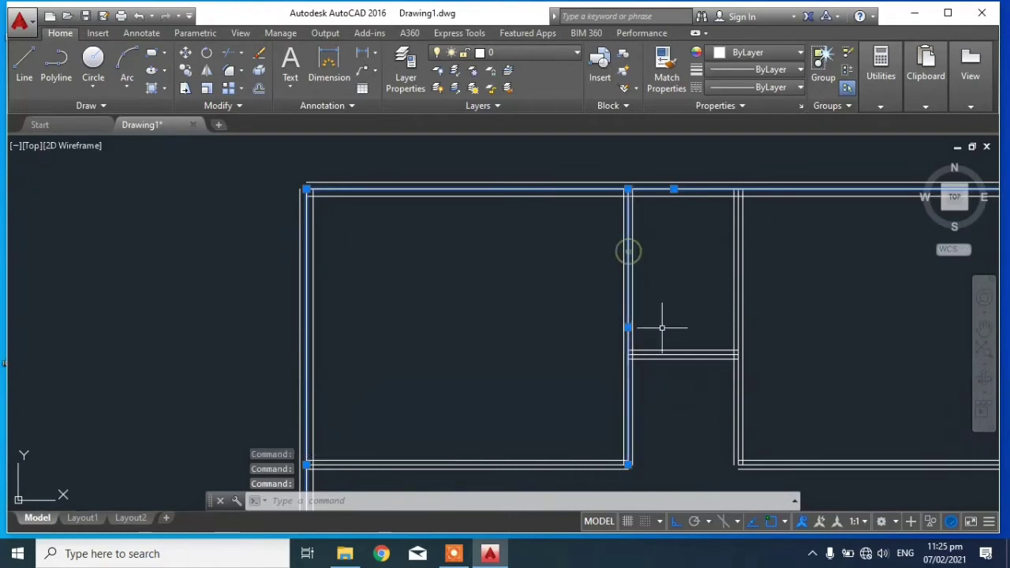
left_click(654, 341)
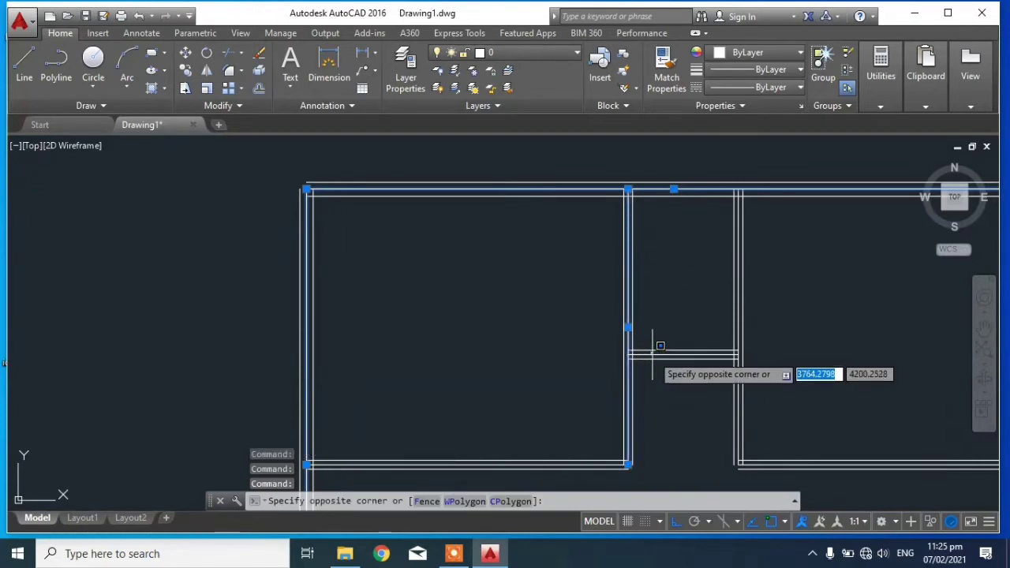
left_click(649, 352)
Step: Window-select the remaining single lines, including the bottom wall, and delete all nine
left_click(738, 318)
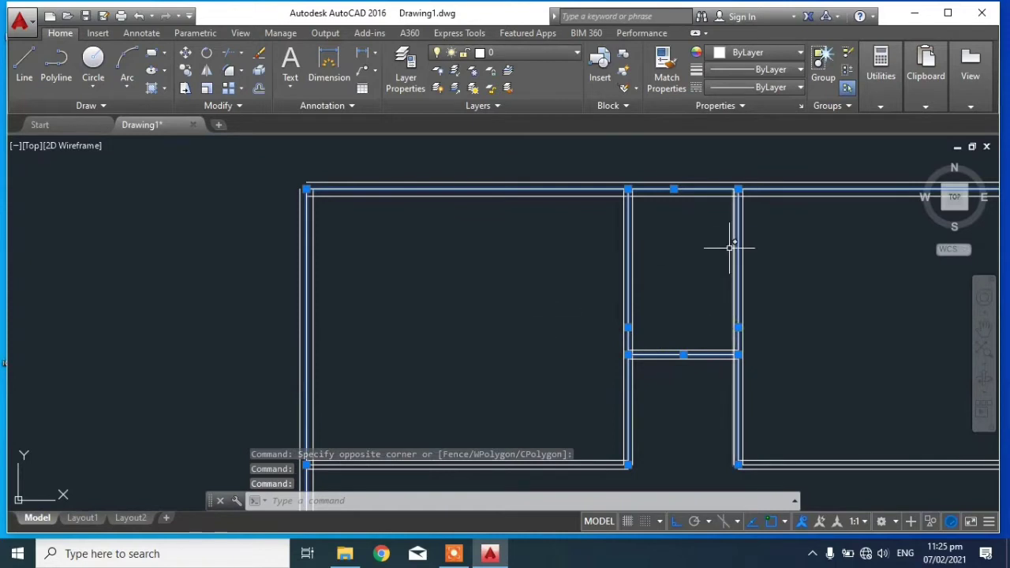
left_click(601, 467)
scroll(500, 349, "down", 4)
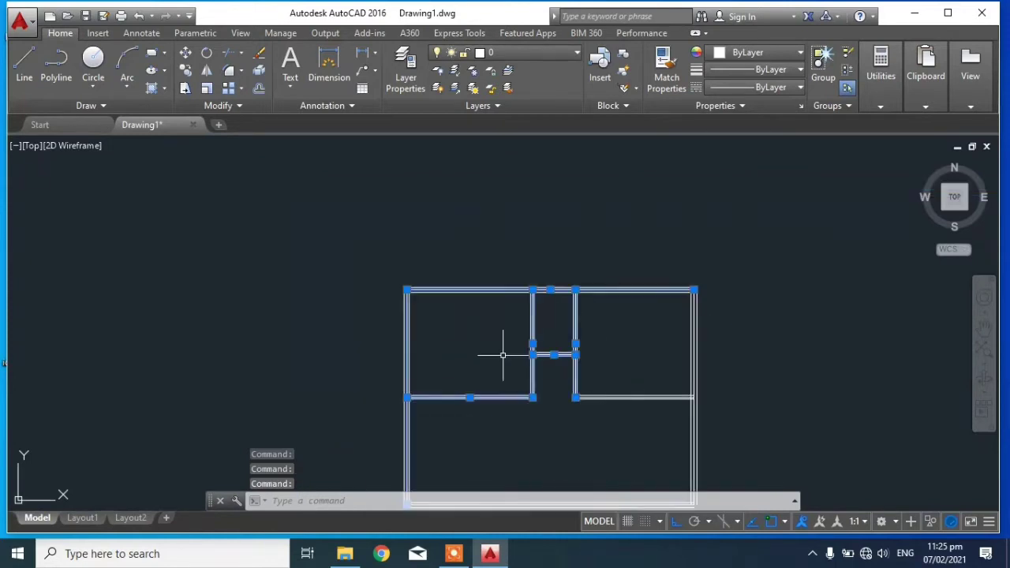
scroll(676, 409, "up", 4)
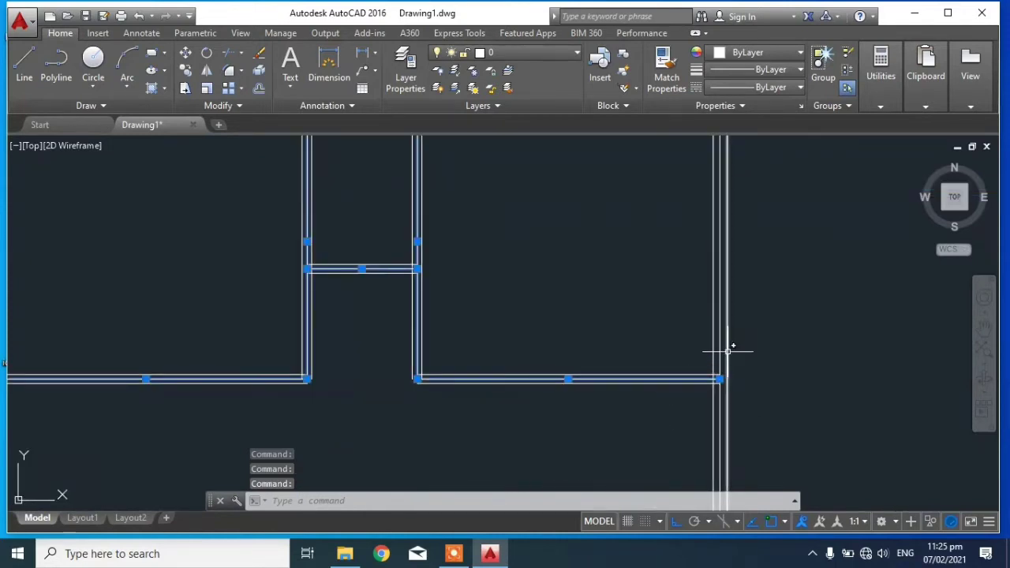
scroll(760, 292, "down", 4)
scroll(647, 416, "up", 2)
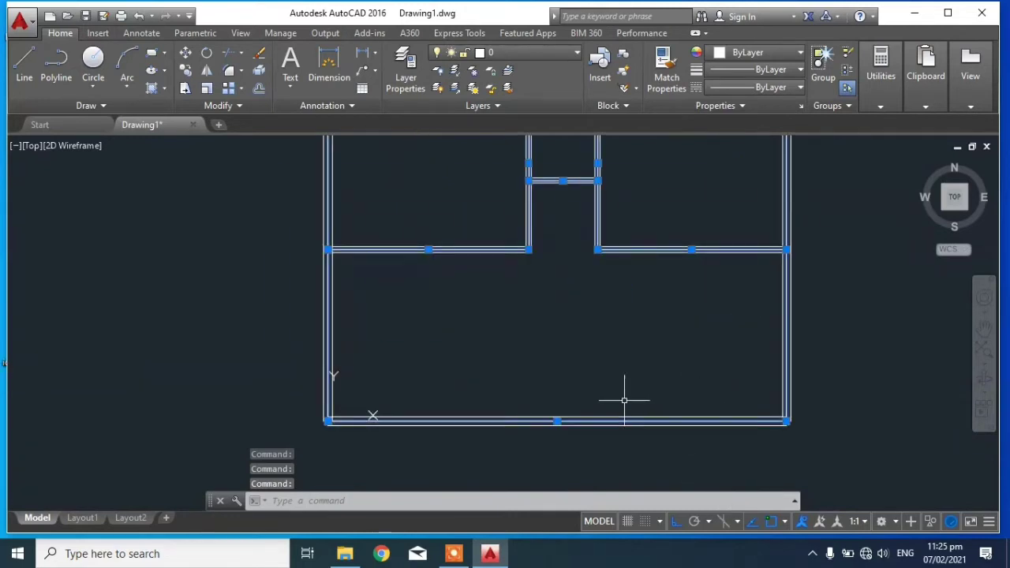
scroll(624, 401, "down", 2)
middle_click_drag(778, 338, 755, 351)
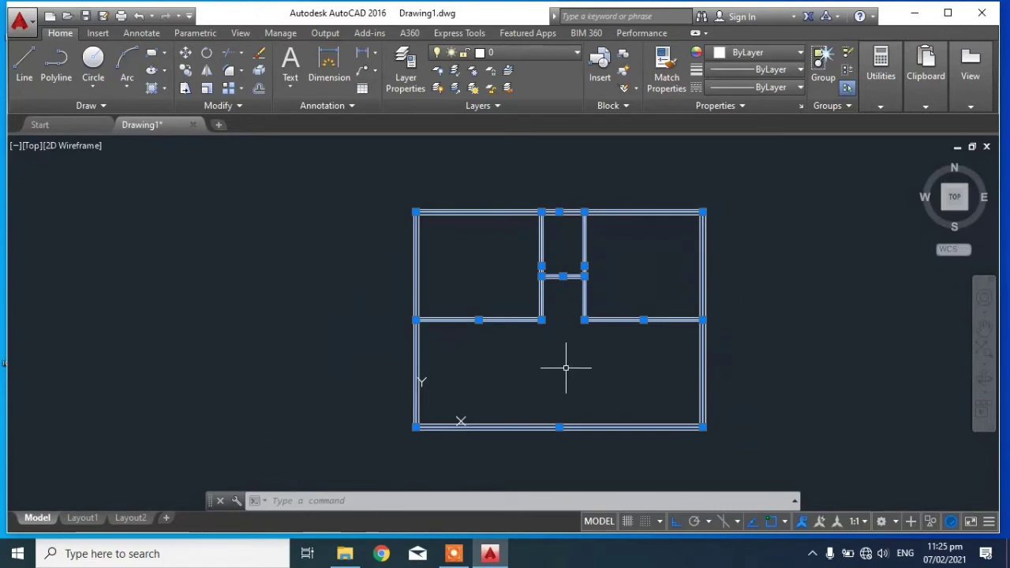
key("Delete")
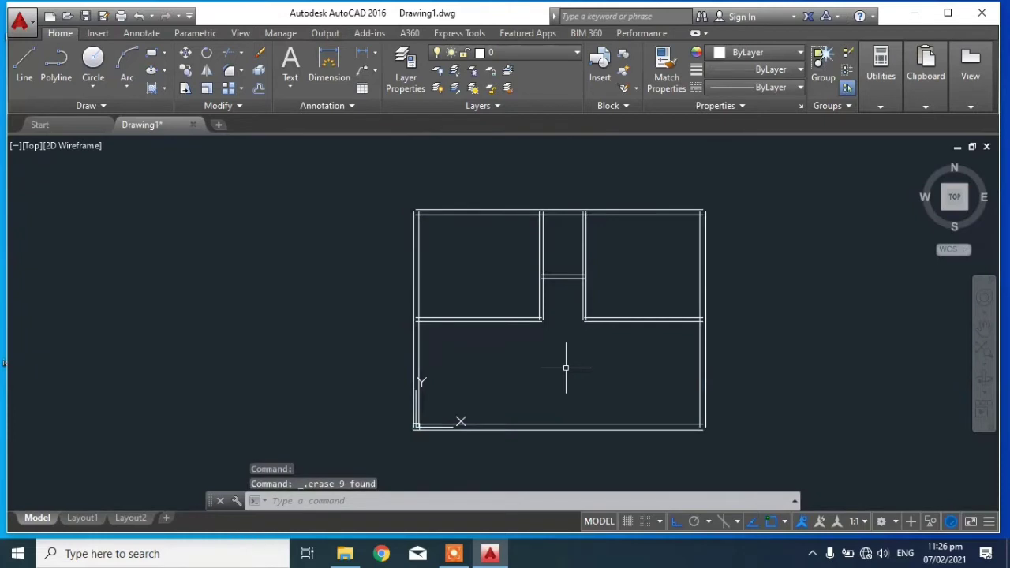
Step: Zoom in on the unjoined top-right wall corner and enter F for FILLET
mouse_move(748, 325)
middle_mouse_down()
mouse_move(703, 311)
mouse_move(657, 334)
middle_mouse_up()
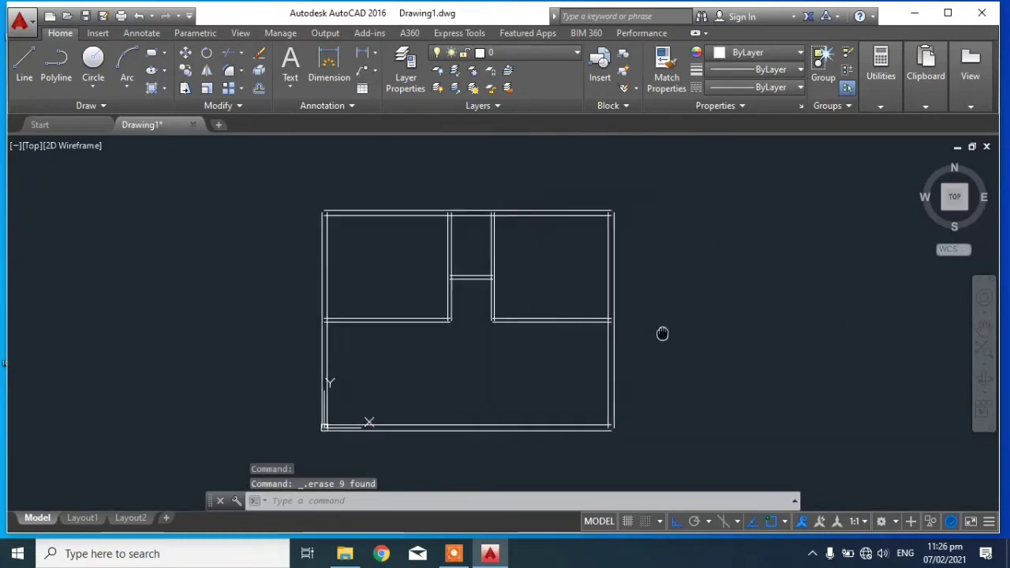
scroll(572, 200, "up", 10)
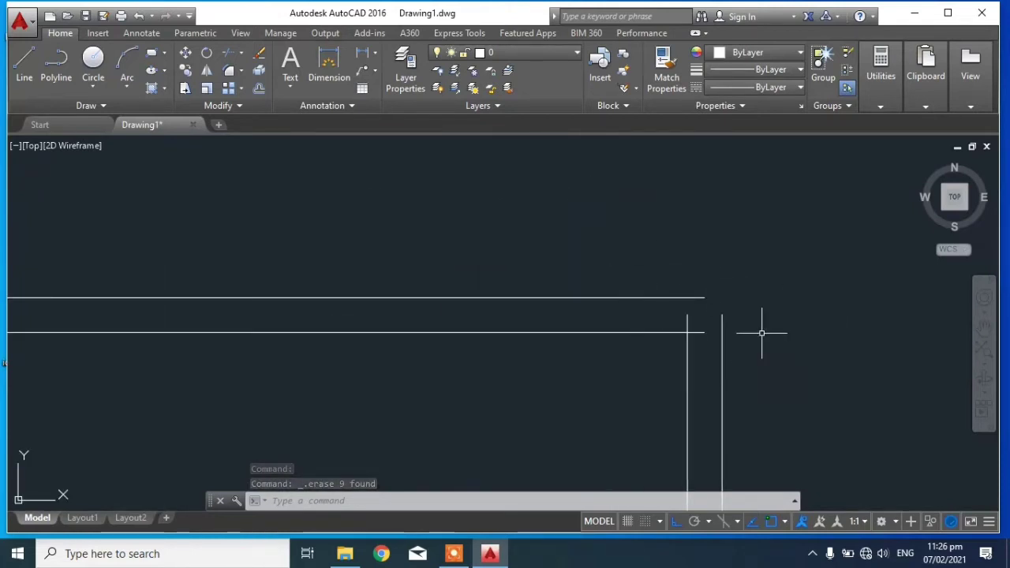
middle_click_drag(814, 405, 769, 337)
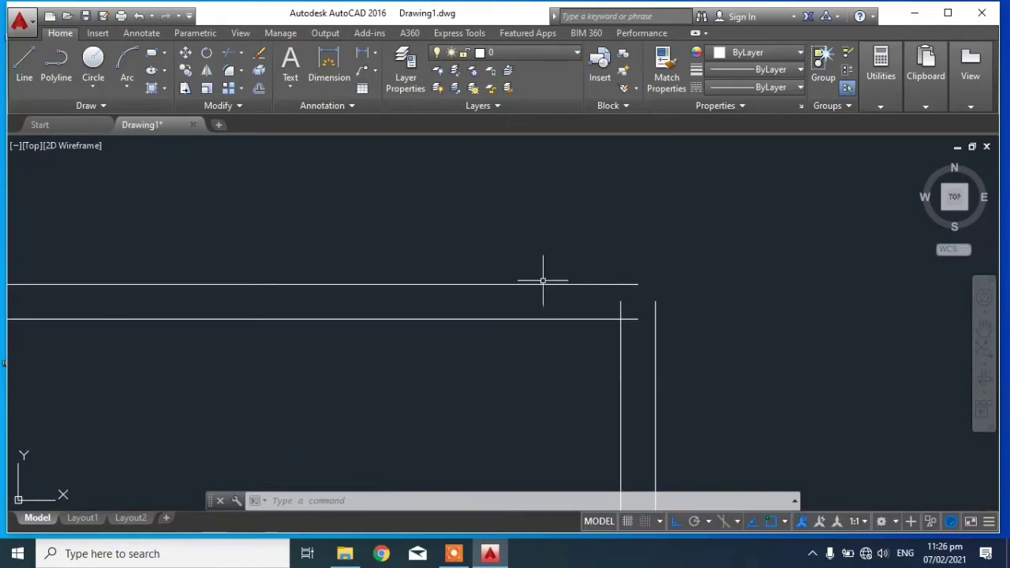
mouse_move(797, 390)
middle_mouse_down()
mouse_move(811, 362)
mouse_move(750, 376)
middle_mouse_up()
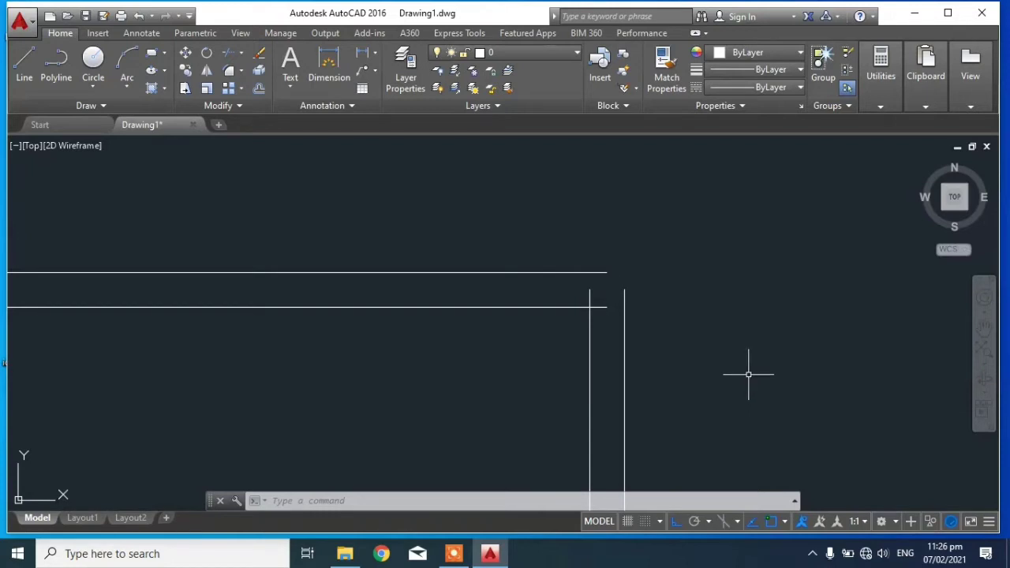
type("F")
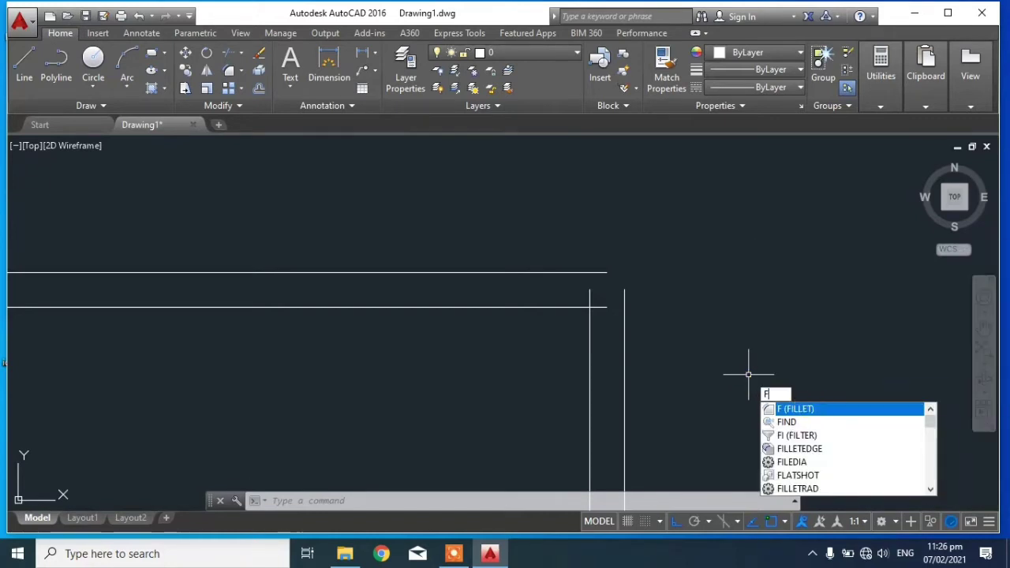
Step: Fillet the inner and outer top-right wall corners at radius 0
key("Return")
left_click(573, 307)
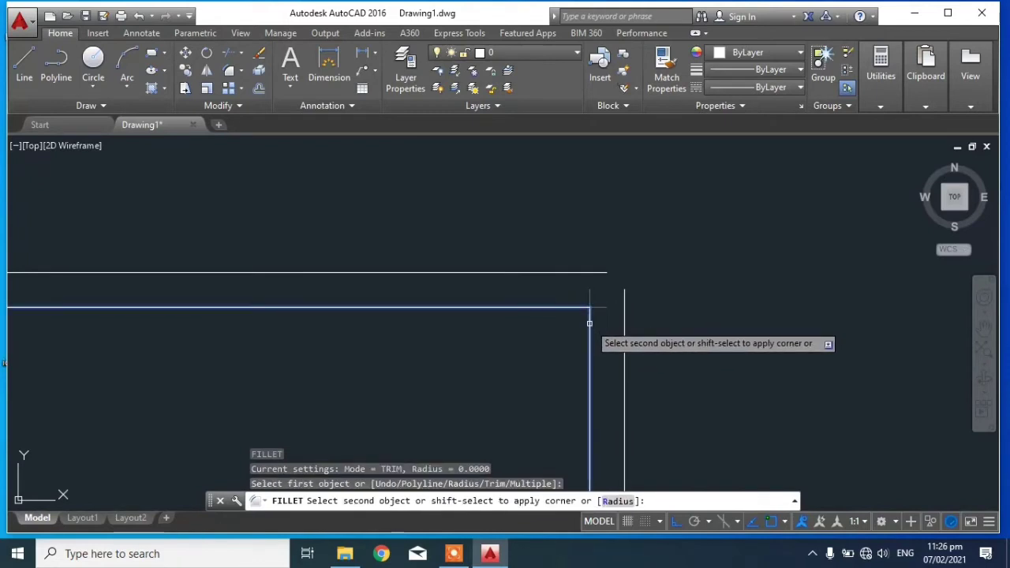
left_click(589, 322)
key("Return")
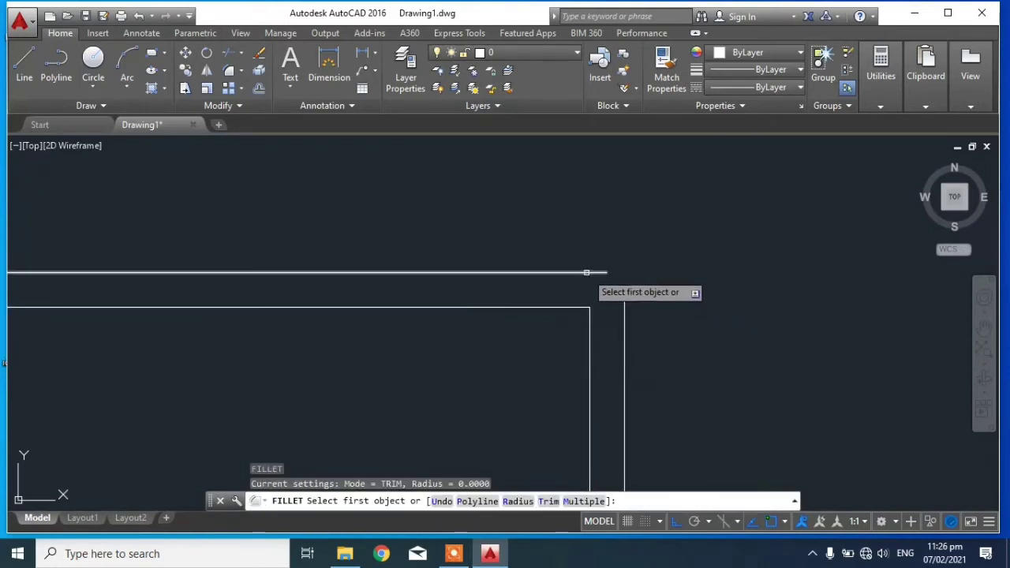
left_click(594, 272)
left_click(621, 307)
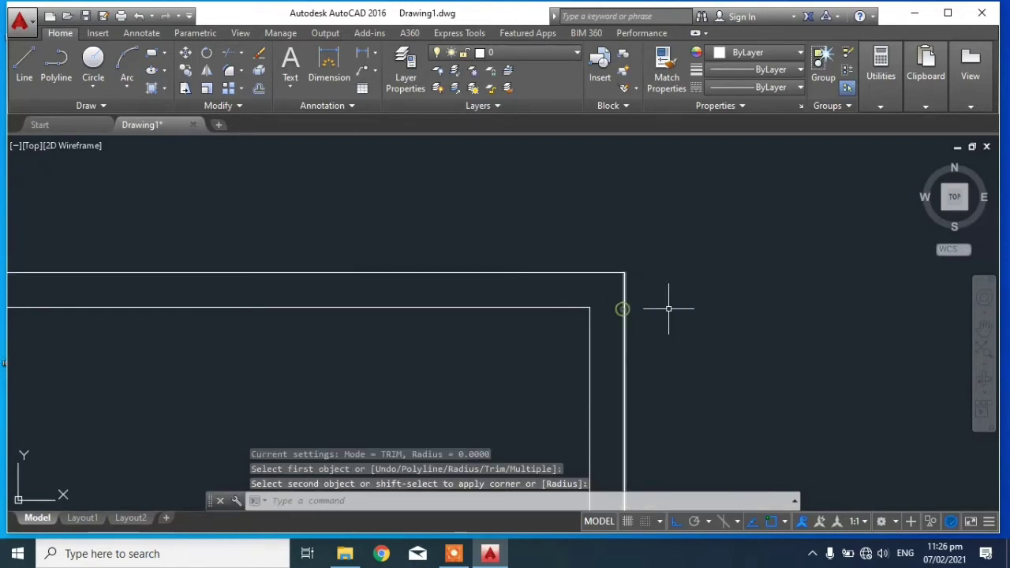
scroll(838, 265, "down", 5)
scroll(526, 276, "up", 5)
Step: Fillet the inner and outer top-left wall corners into square corners
key("Return")
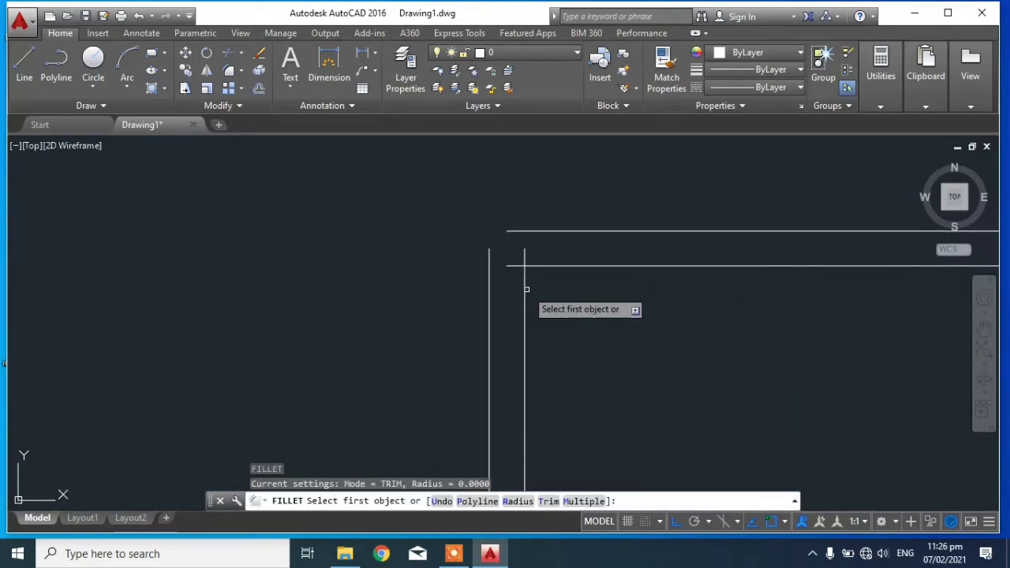
left_click(525, 291)
left_click(543, 265)
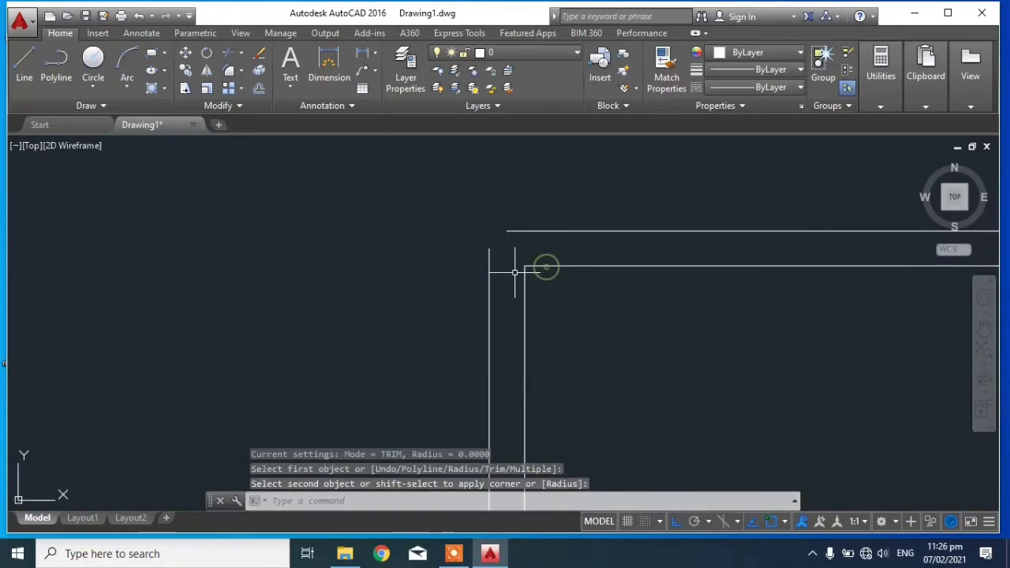
key("Return")
left_click(488, 263)
left_click(544, 229)
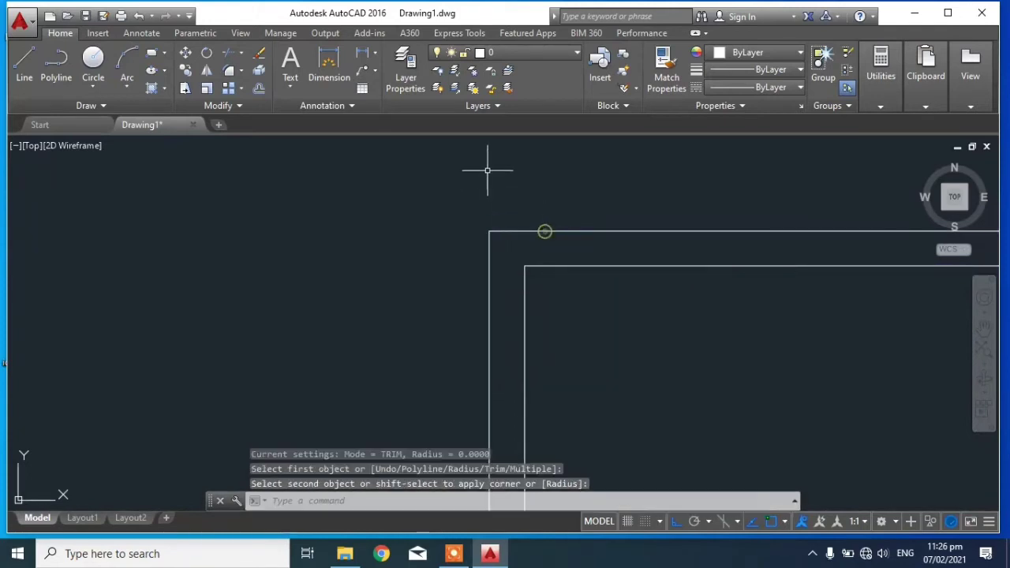
scroll(513, 344, "down", 5)
middle_click_drag(543, 361, 539, 276)
scroll(539, 276, "up", 5)
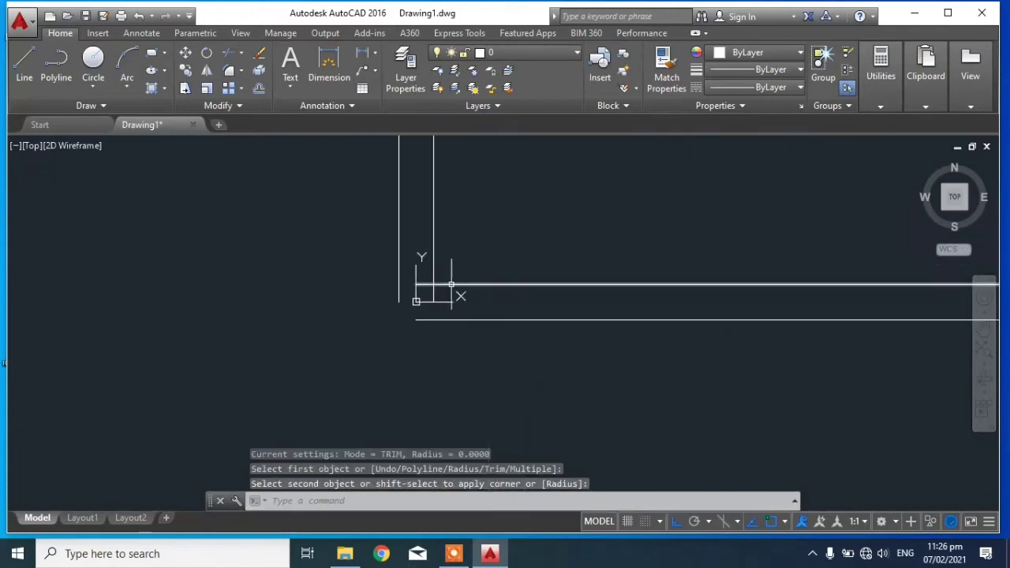
Step: Fillet the inner and outer lower-left wall corners into square corners
key("Return")
left_click(433, 263)
left_click(442, 284)
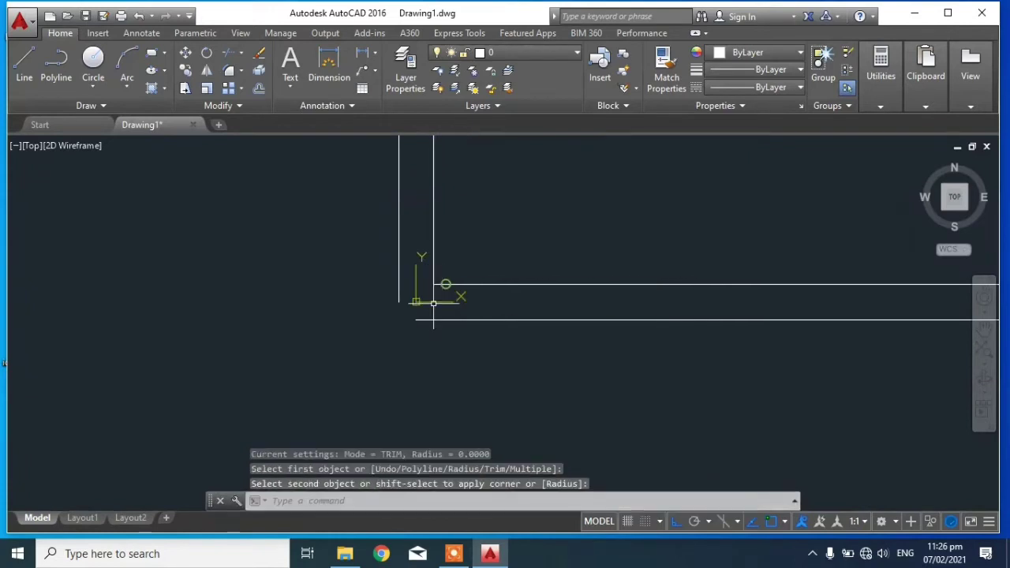
key("Return")
left_click(398, 289)
left_click(415, 318)
scroll(536, 333, "down", 3)
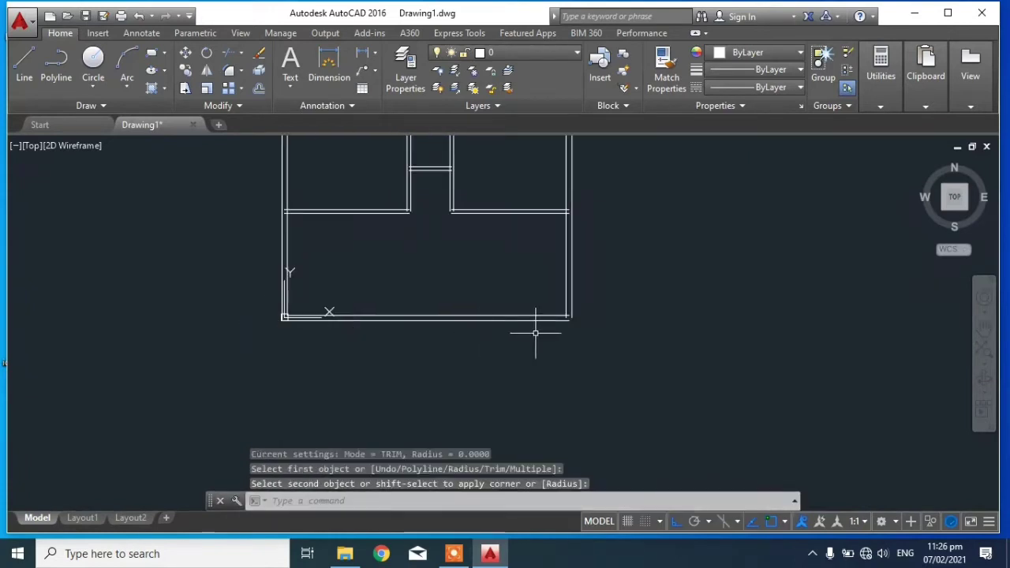
scroll(597, 298, "up", 4)
Step: Join the upper and lower horizontal wall lines to their vertical walls with zero-radius fillets
key("Return")
left_click(426, 341)
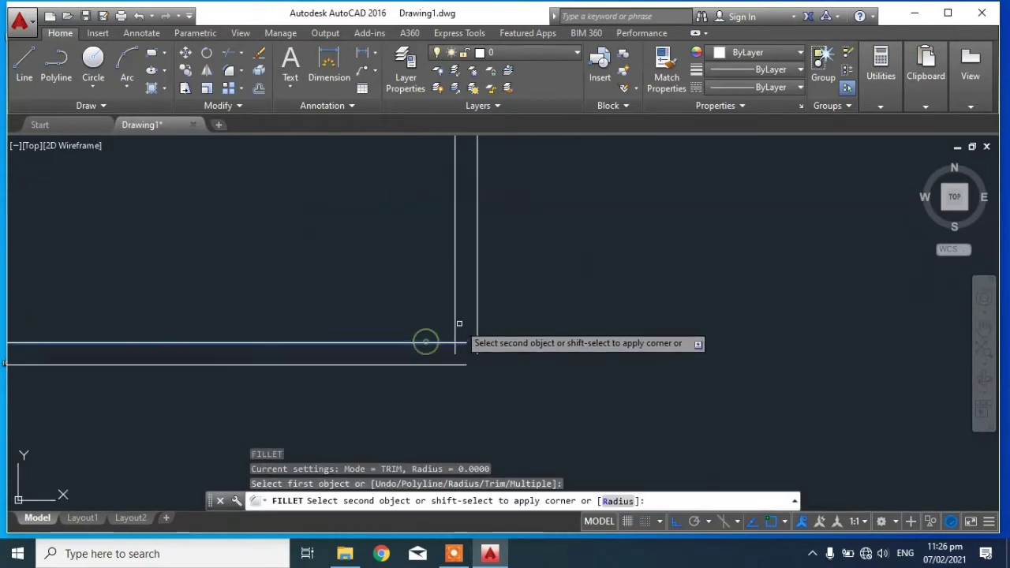
left_click(454, 323)
key("Return")
left_click(448, 365)
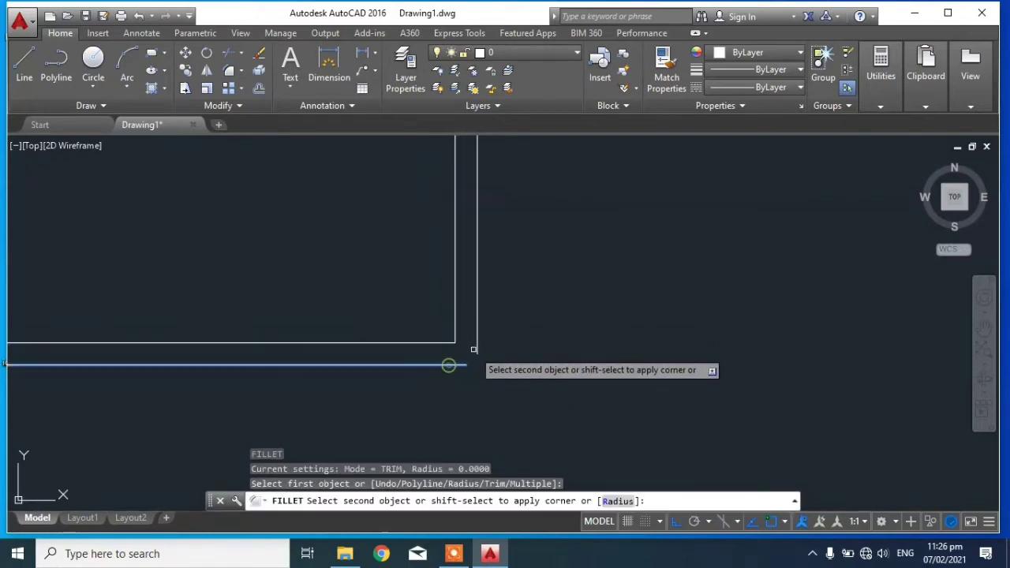
left_click(476, 349)
scroll(523, 363, "down", 3)
middle_click_drag(596, 313, 735, 378)
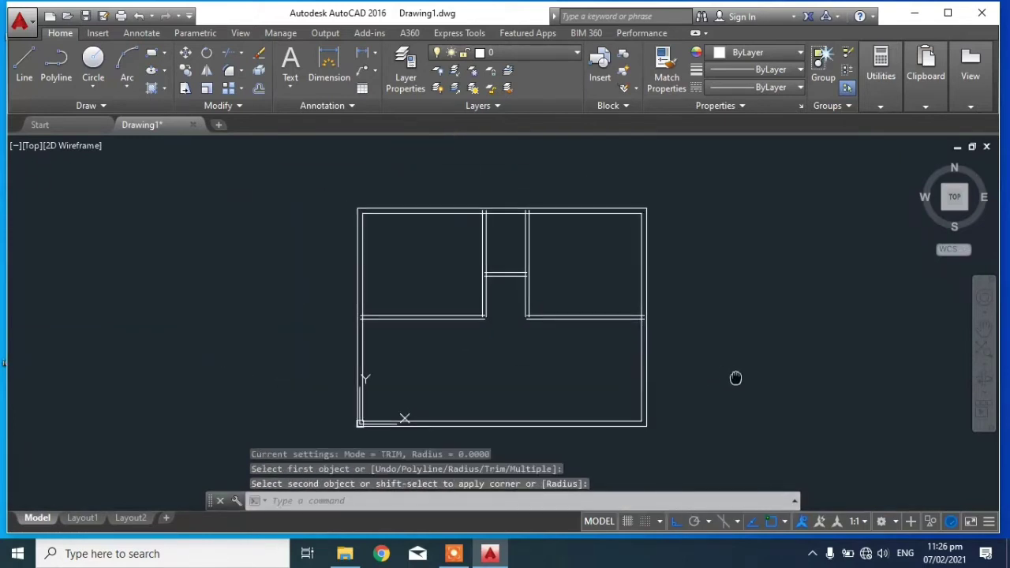
scroll(538, 323, "up", 5)
Step: Fillet the inner and outer corners of the next wall junction
key("Return")
left_click(484, 297)
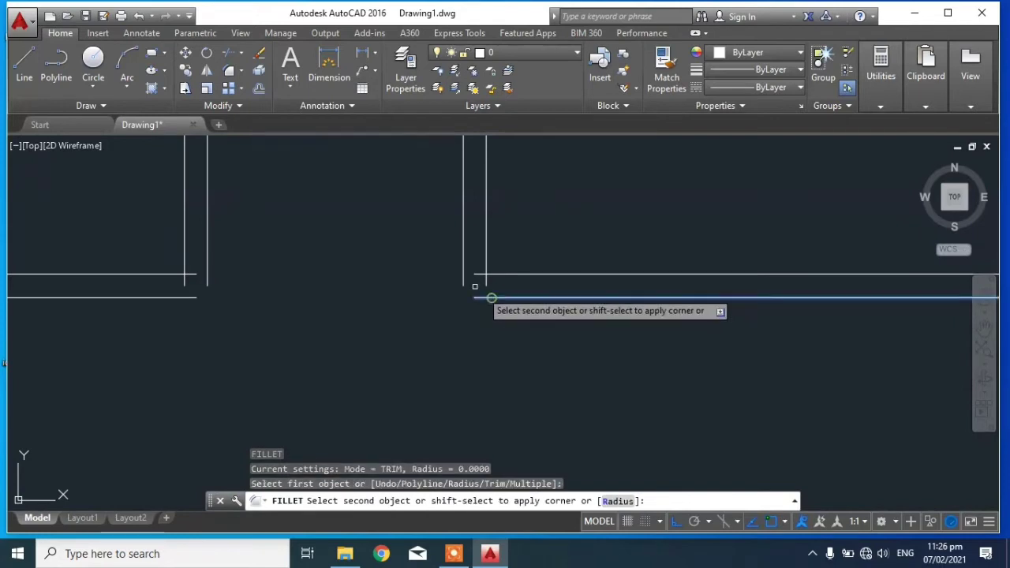
left_click(464, 262)
key("Return")
left_click(482, 274)
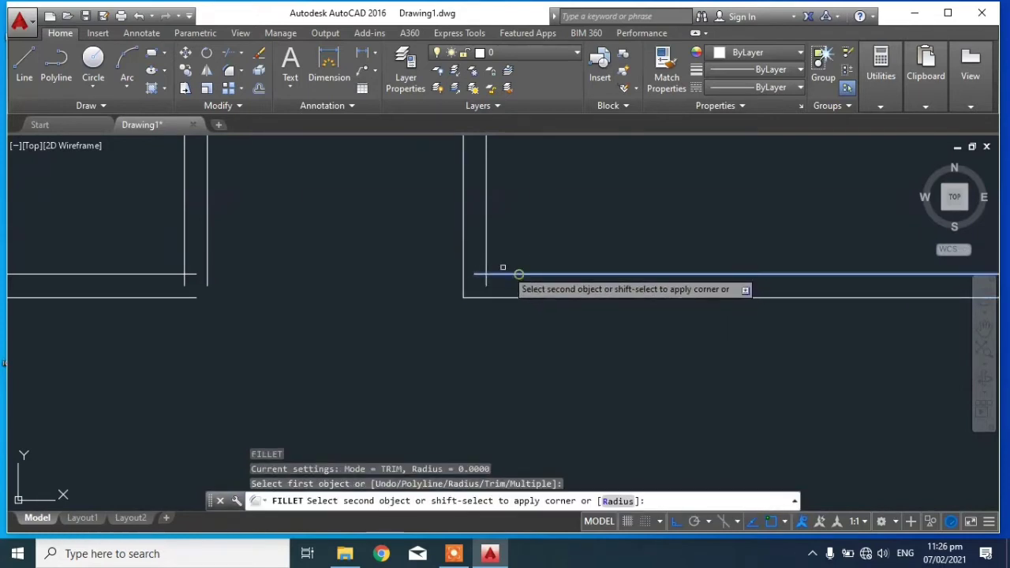
left_click(485, 250)
scroll(478, 282, "down", 3)
scroll(439, 289, "up", 3)
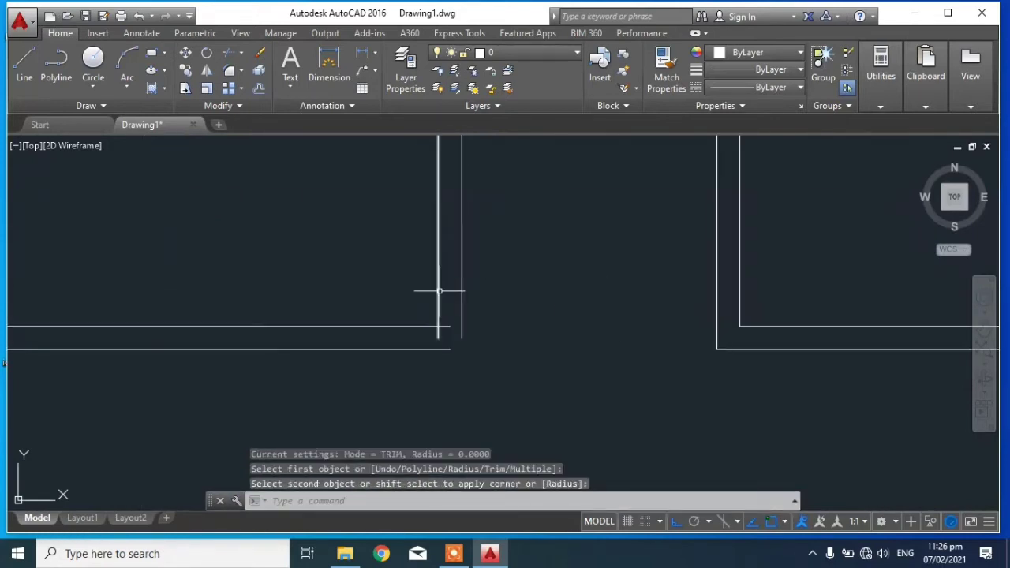
Step: Fillet the last pair of horizontal wall lines to their vertical walls and stop filleting
key("Return")
left_click(415, 325)
left_click(439, 307)
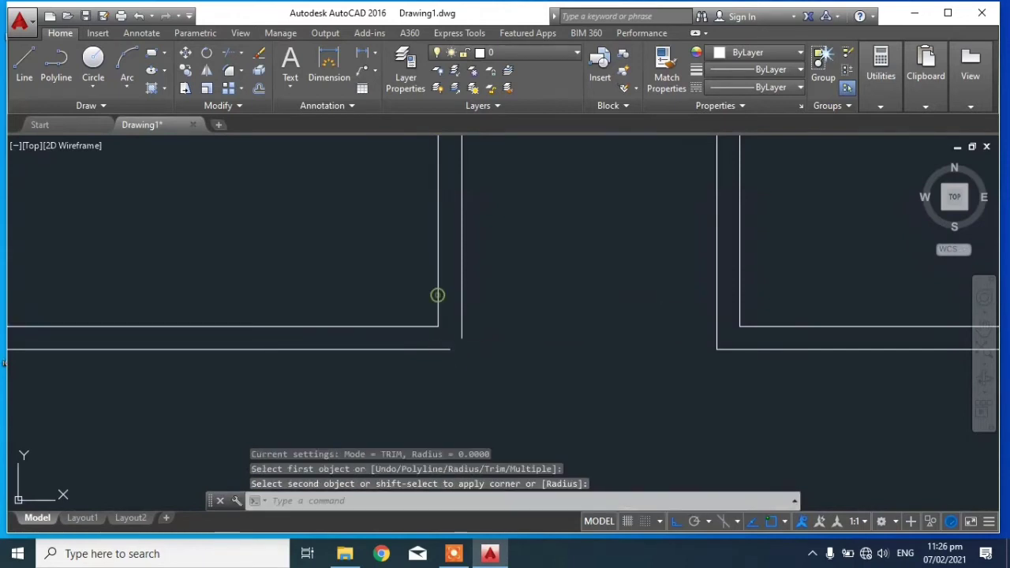
key("Return")
left_click(443, 348)
left_click(461, 328)
scroll(563, 276, "down", 5)
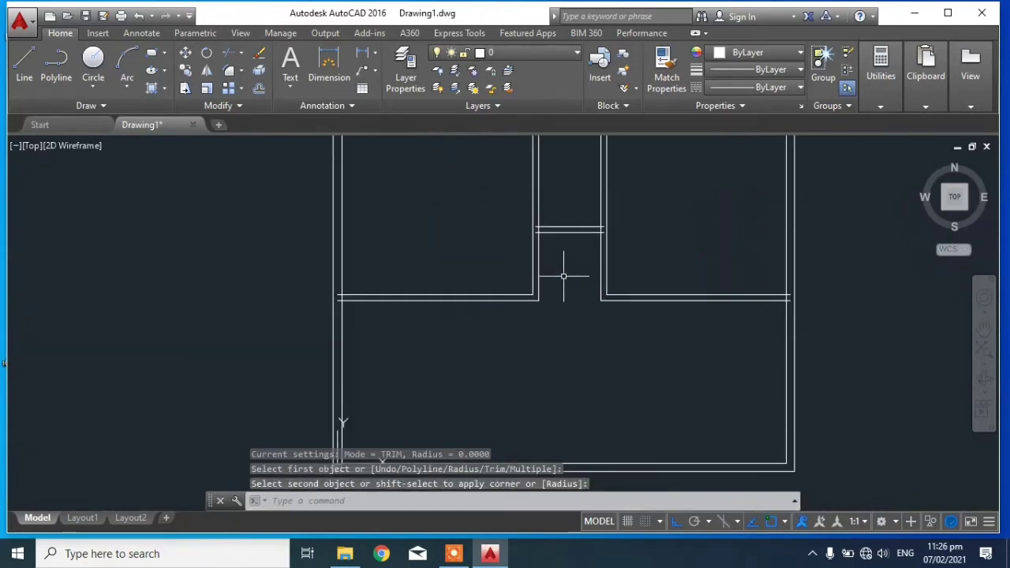
key("Escape")
scroll(526, 321, "down", 3)
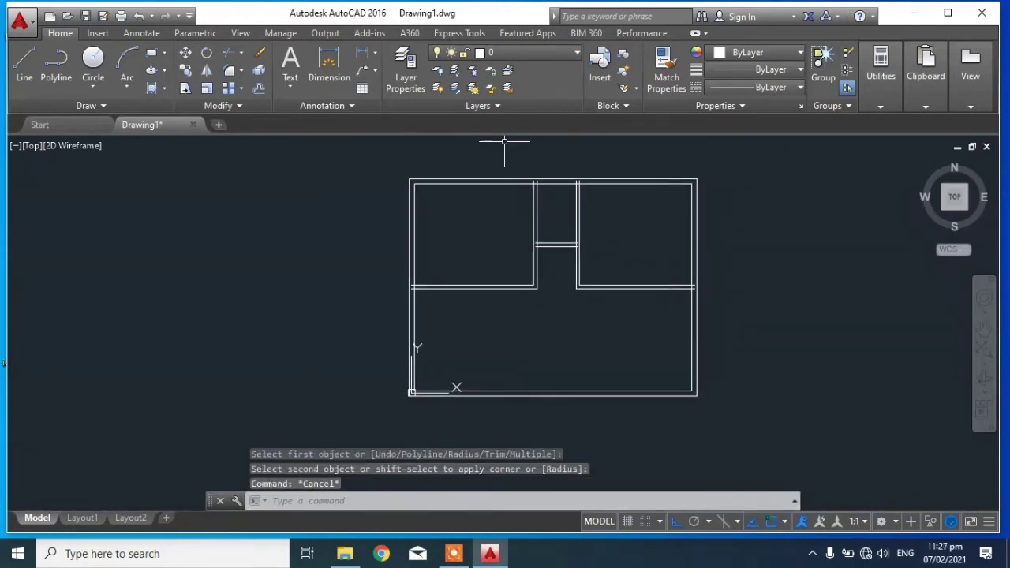
Step: Start TRIM with all objects as cutting edges and cut the first overlapping corridor wall lines
middle_click_drag(656, 347, 623, 319)
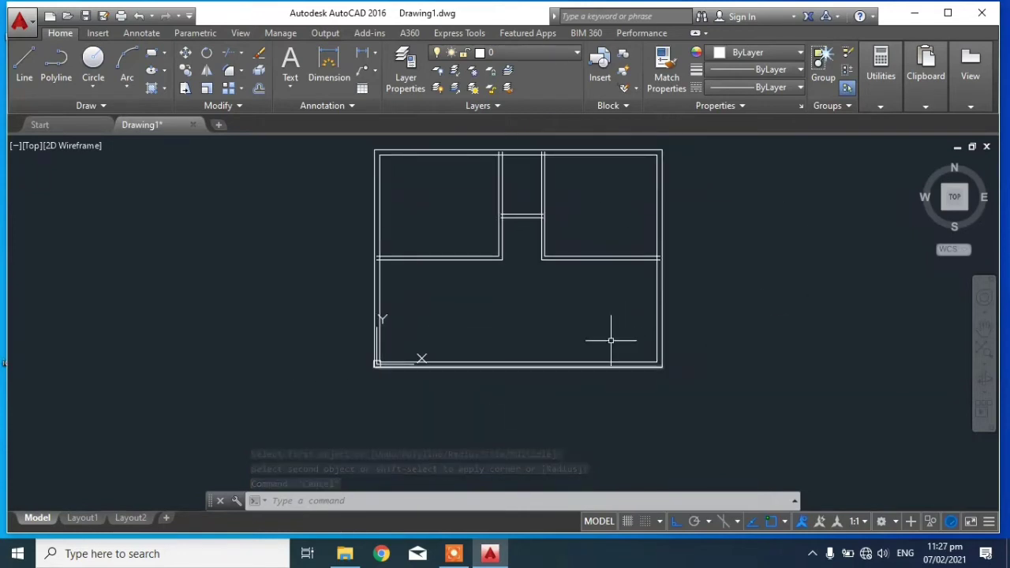
middle_click_drag(680, 329, 640, 353)
type("r")
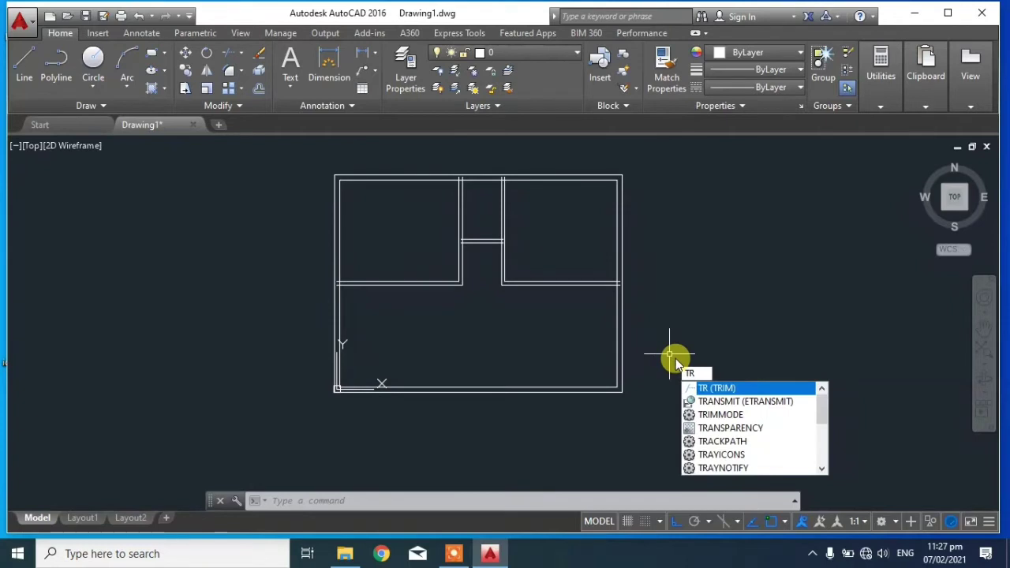
key("Return")
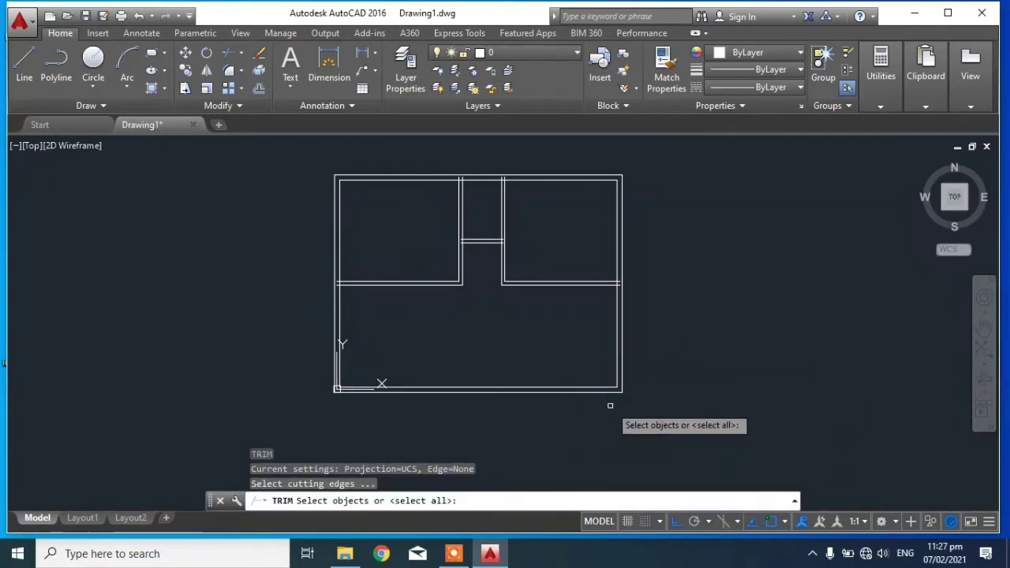
key("Return")
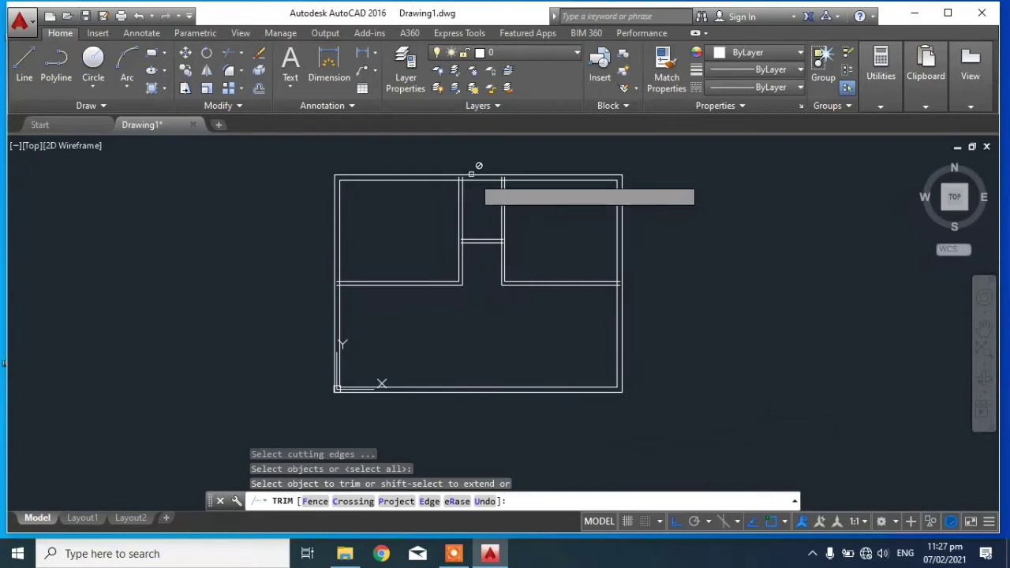
scroll(469, 170, "up", 5)
scroll(448, 197, "up", 5)
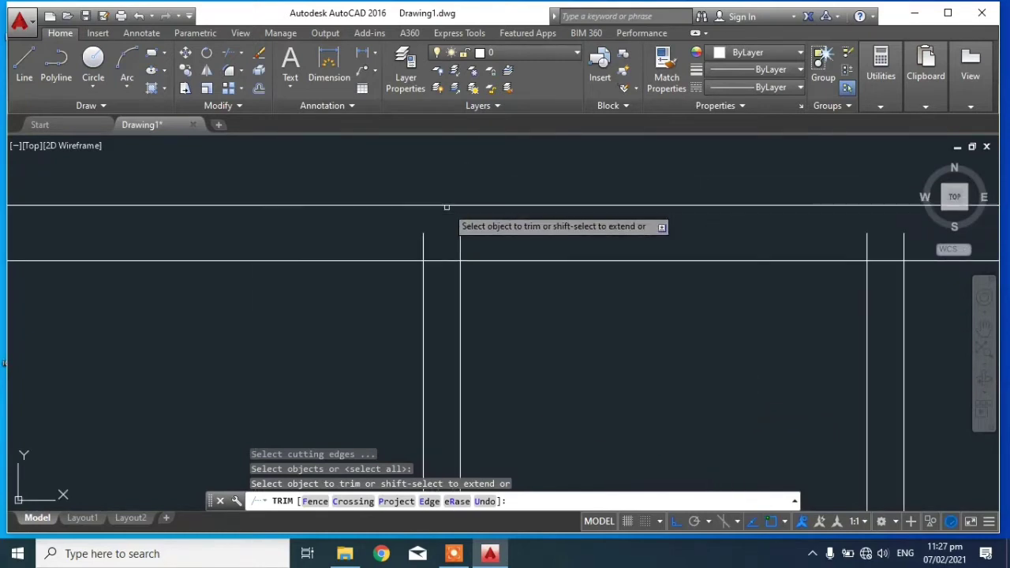
left_click(480, 246)
left_click(407, 229)
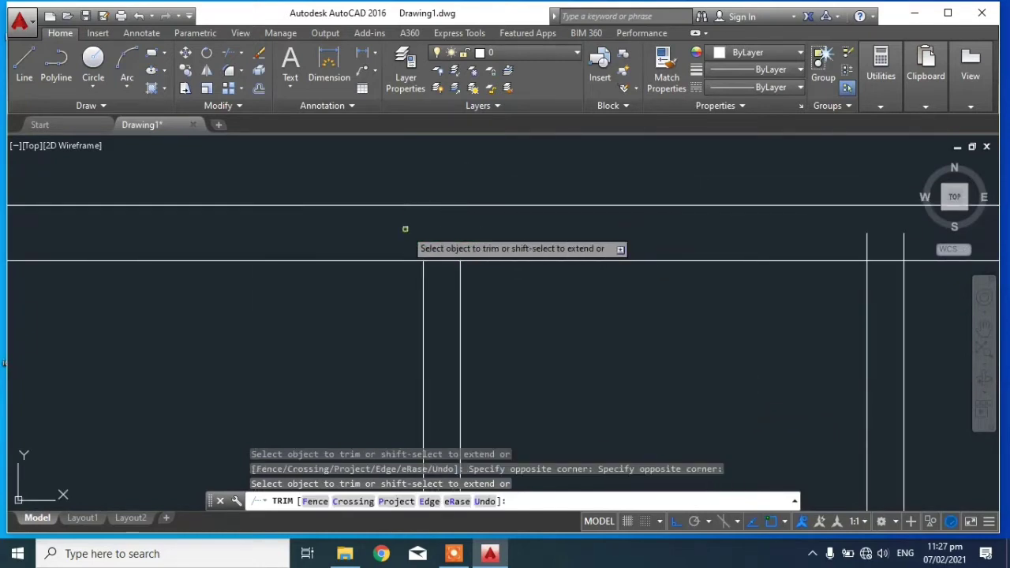
scroll(473, 221, "down", 3)
scroll(504, 228, "up", 3)
Step: Trim more corridor lines, the inner wall junction and the left corridor lines
left_click(506, 228)
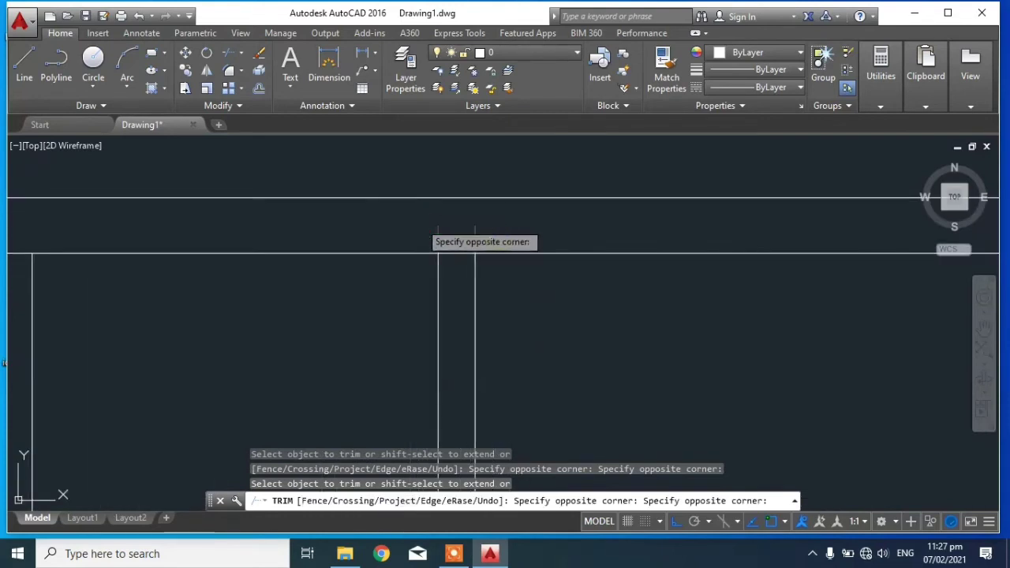
left_click(430, 212)
scroll(473, 237, "down", 3)
scroll(547, 300, "up", 5)
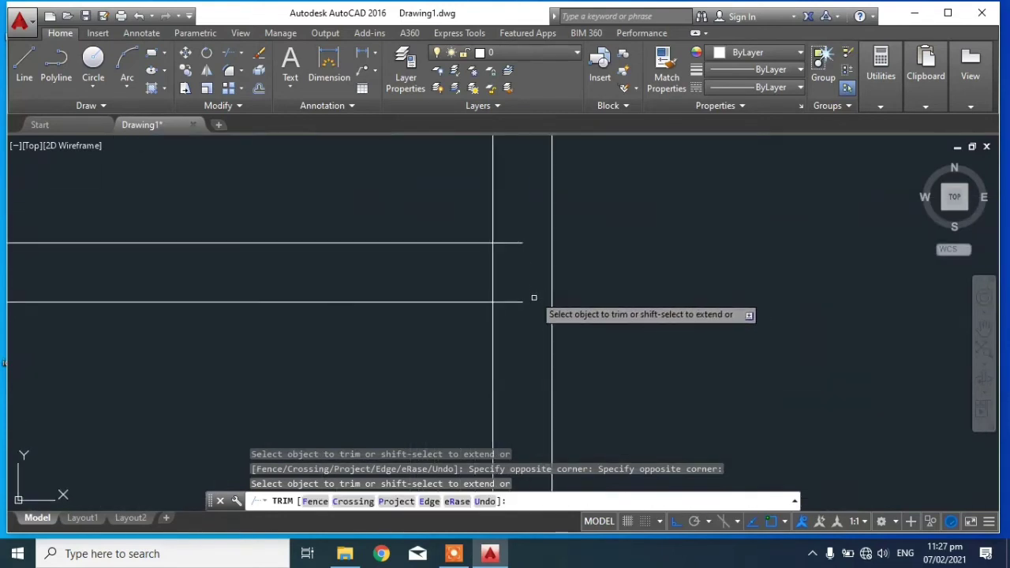
left_click(534, 312)
left_click(518, 221)
scroll(585, 234, "down", 3)
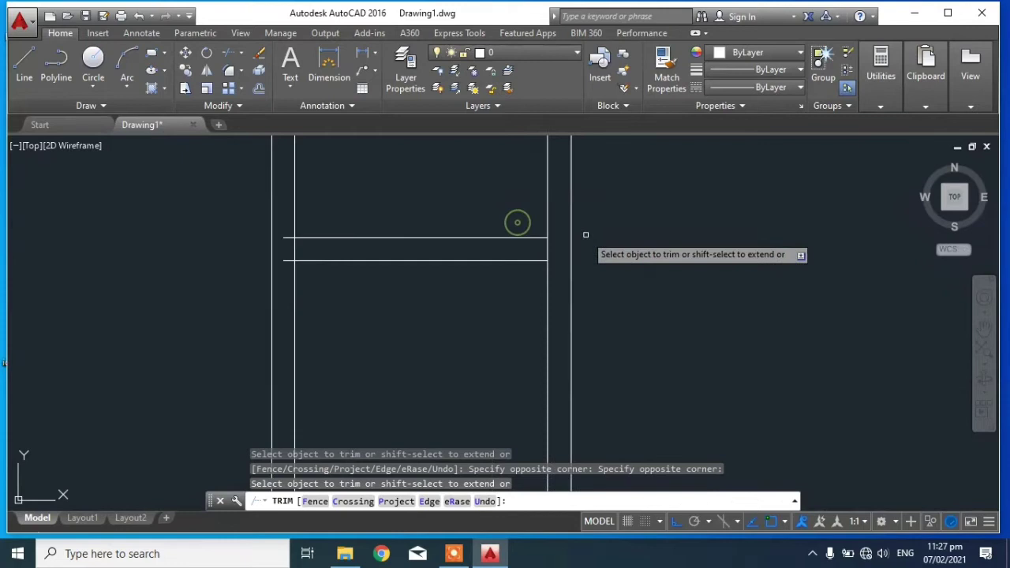
left_click(286, 264)
left_click(284, 225)
Step: Trim the right corridor lines and right vertical wall lines, then end trimming
scroll(406, 281, "down", 3)
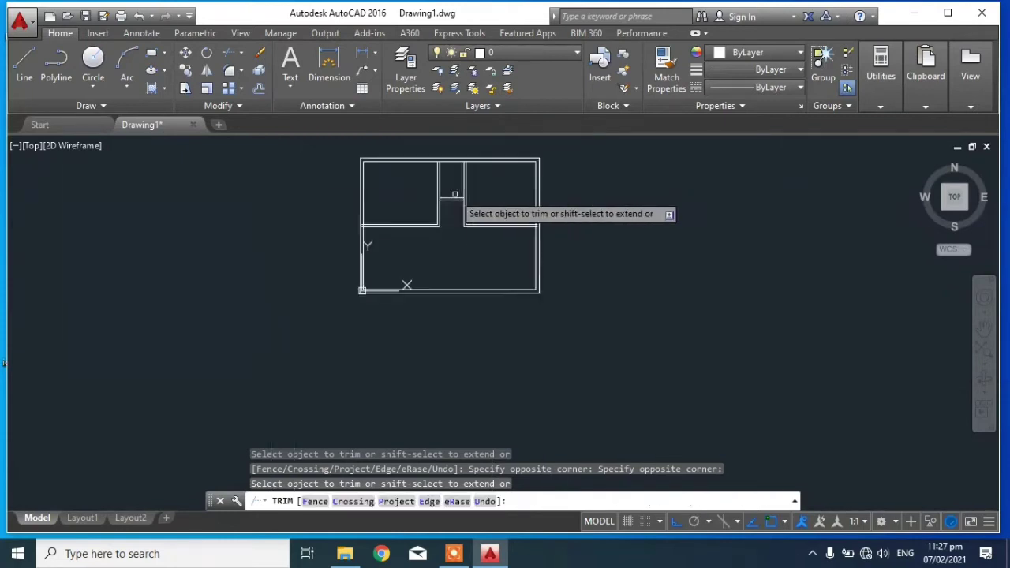
scroll(334, 225, "up", 3)
scroll(322, 254, "up", 2)
left_click(323, 254)
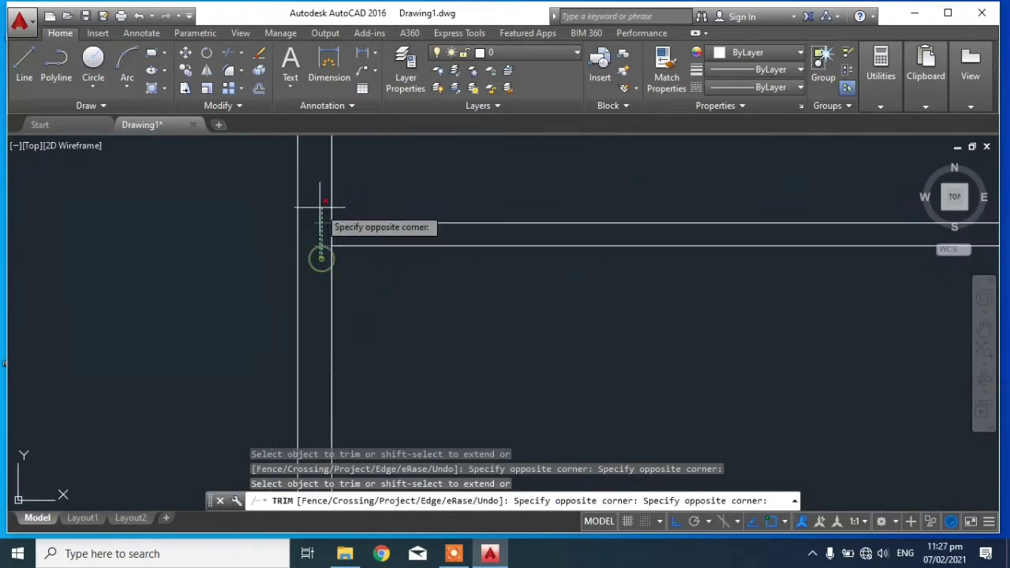
left_click(323, 226)
scroll(321, 208, "down", 3)
scroll(596, 254, "up", 3)
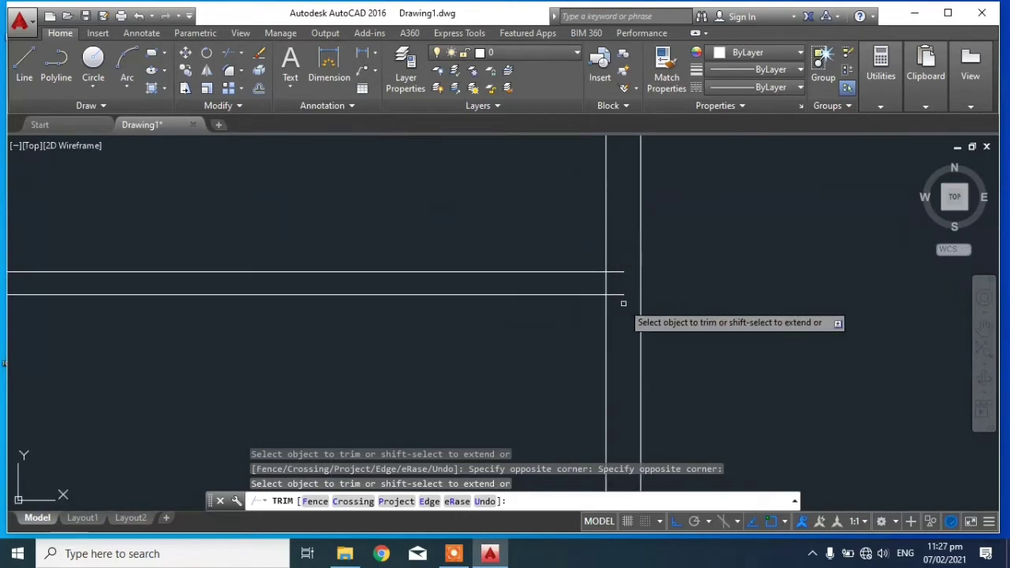
left_click(623, 309)
left_click(618, 265)
scroll(654, 207, "down", 2)
scroll(764, 233, "down", 2)
mouse_move(764, 233)
middle_mouse_down()
mouse_move(718, 325)
mouse_move(757, 292)
middle_mouse_up()
key("Escape")
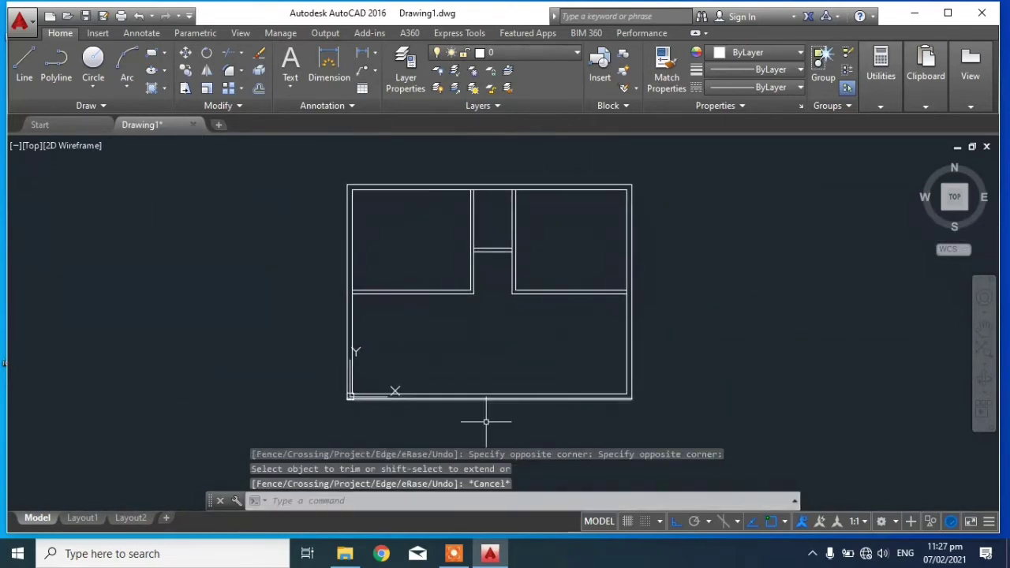
mouse_move(764, 405)
middle_mouse_down()
mouse_move(732, 304)
mouse_move(743, 292)
middle_mouse_up()
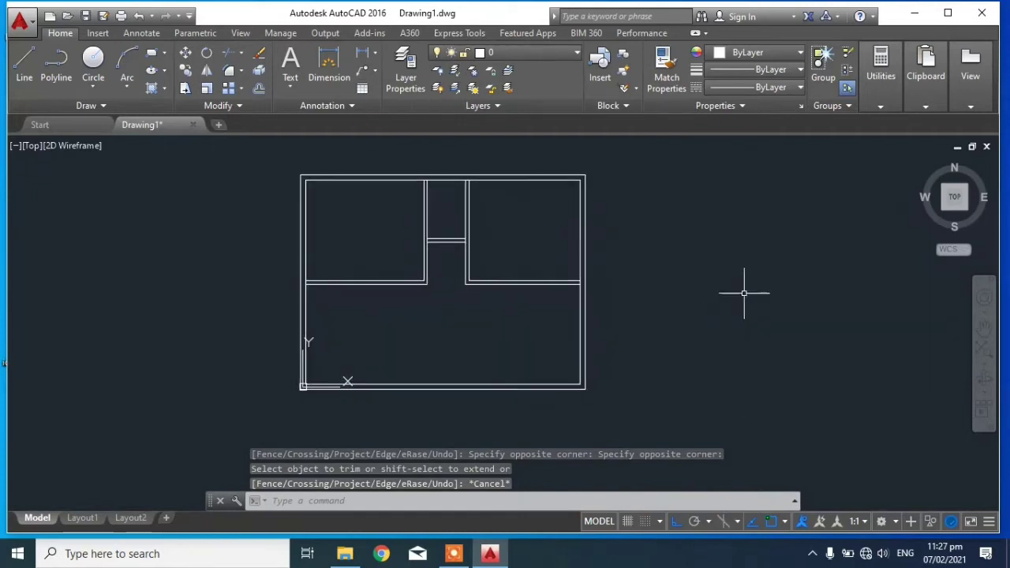
Step: Set the current layer to door from the Home tab Layer list
mouse_move(737, 380)
middle_mouse_down()
mouse_move(782, 315)
mouse_move(652, 384)
middle_mouse_up()
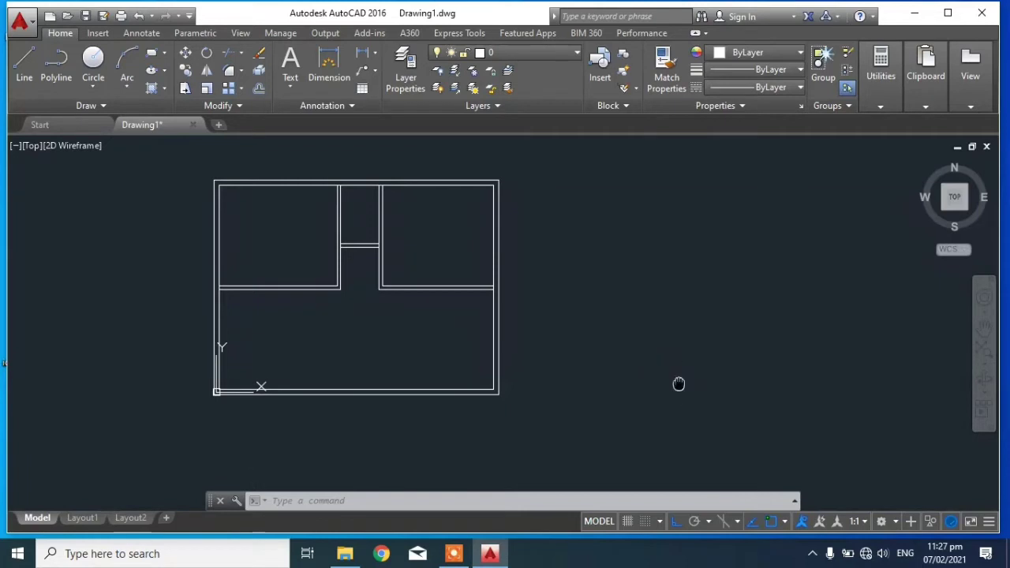
middle_click_drag(678, 384, 679, 369)
left_click(544, 53)
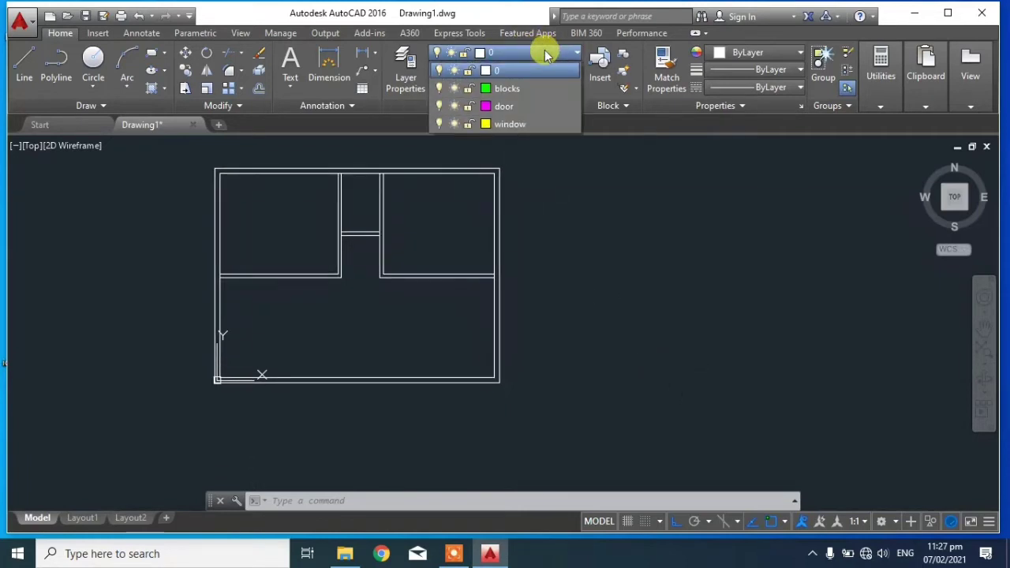
left_click(503, 107)
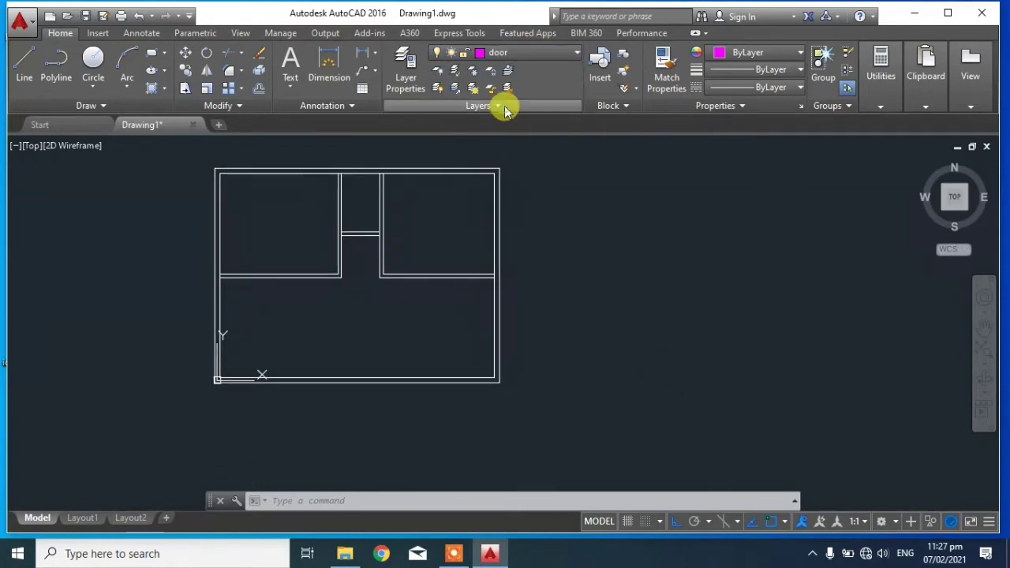
middle_click_drag(764, 316, 703, 321)
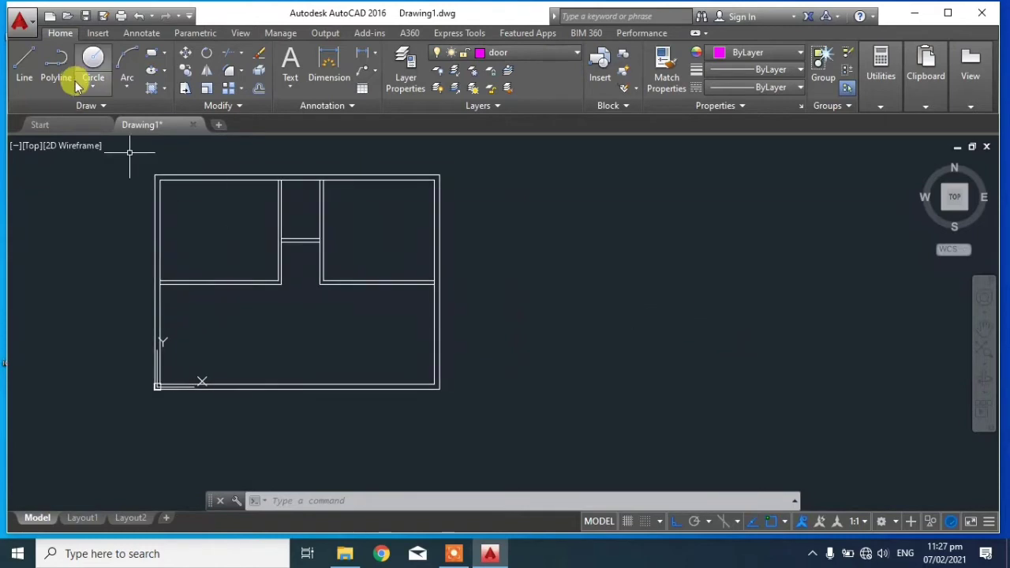
Step: Draw the door jamb outline with LINE, including a 150-unit side
type("L")
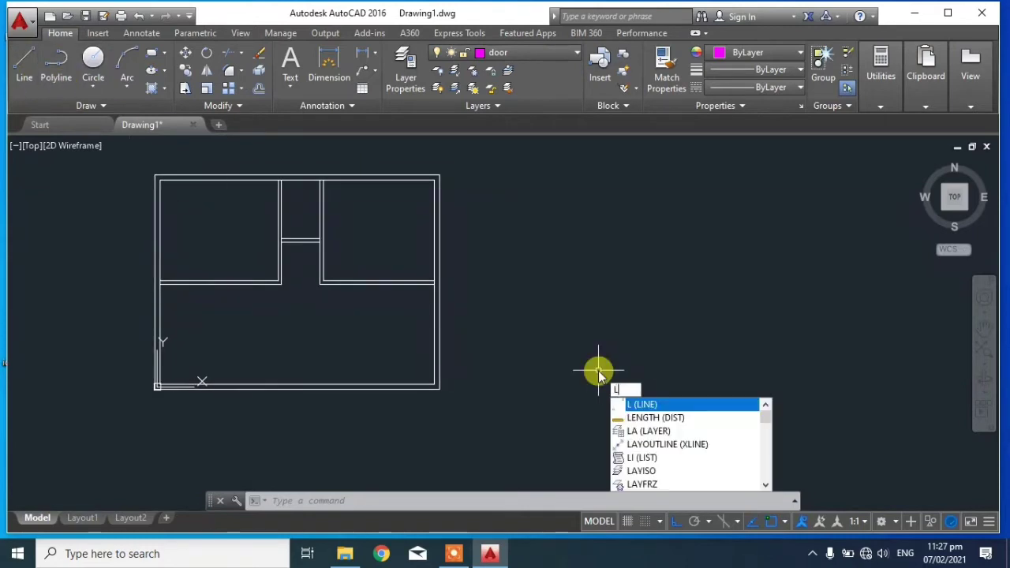
key("Return")
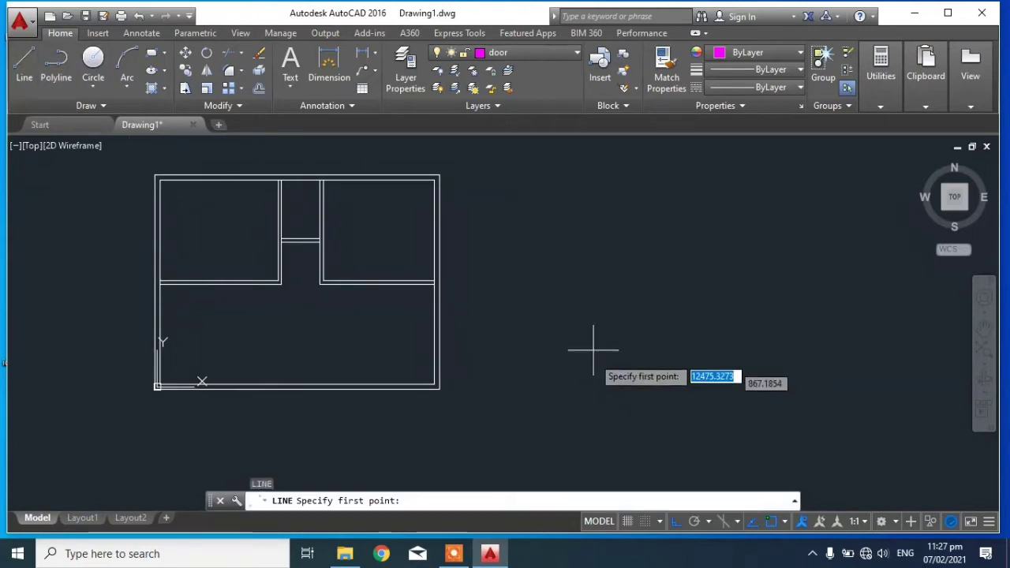
left_click(535, 302)
type("150")
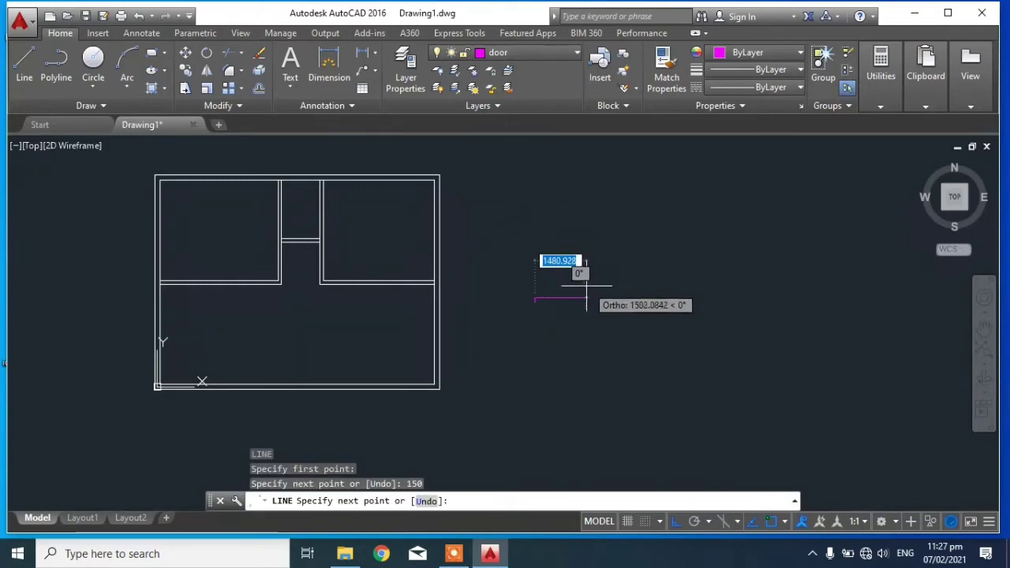
type("50")
key("Return")
scroll(586, 293, "up", 4)
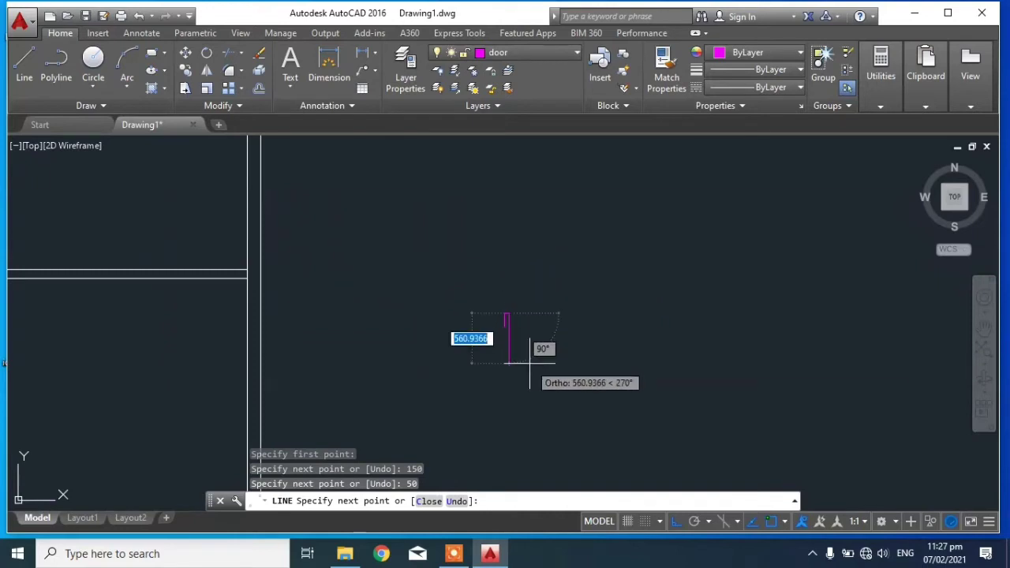
type("150")
key("Return")
scroll(528, 363, "up", 3)
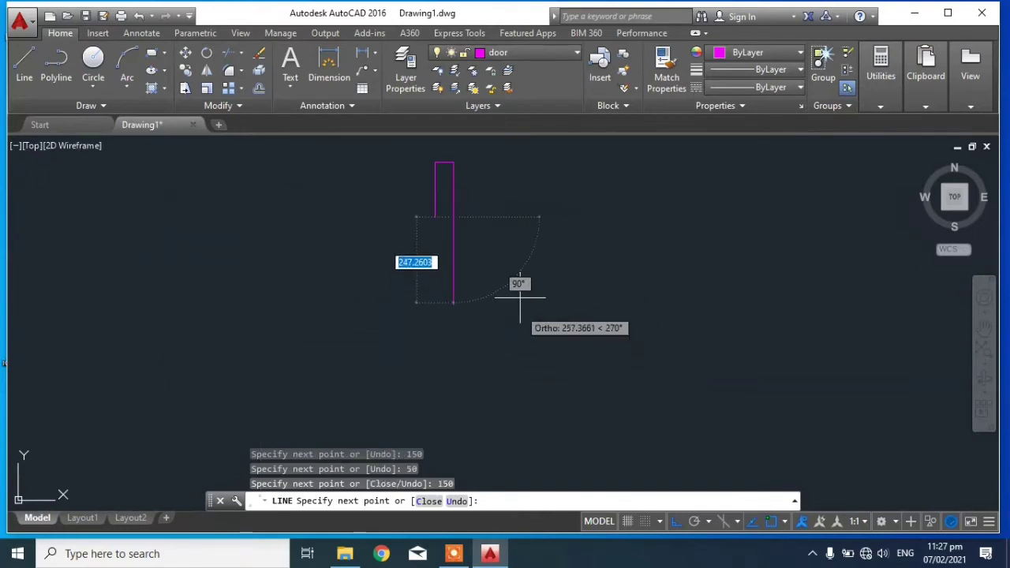
scroll(428, 213, "down", 2)
scroll(428, 214, "down", 2)
key("Escape")
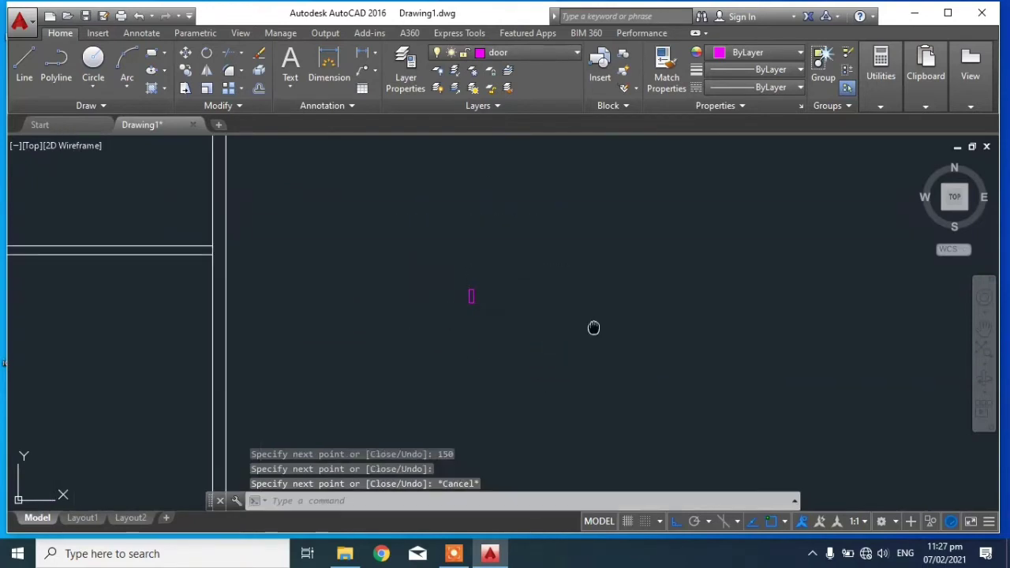
Step: Draw a 1000-unit door leaf line starting at the jamb corner
middle_click_drag(502, 302, 455, 316)
left_click(399, 279)
key("Escape")
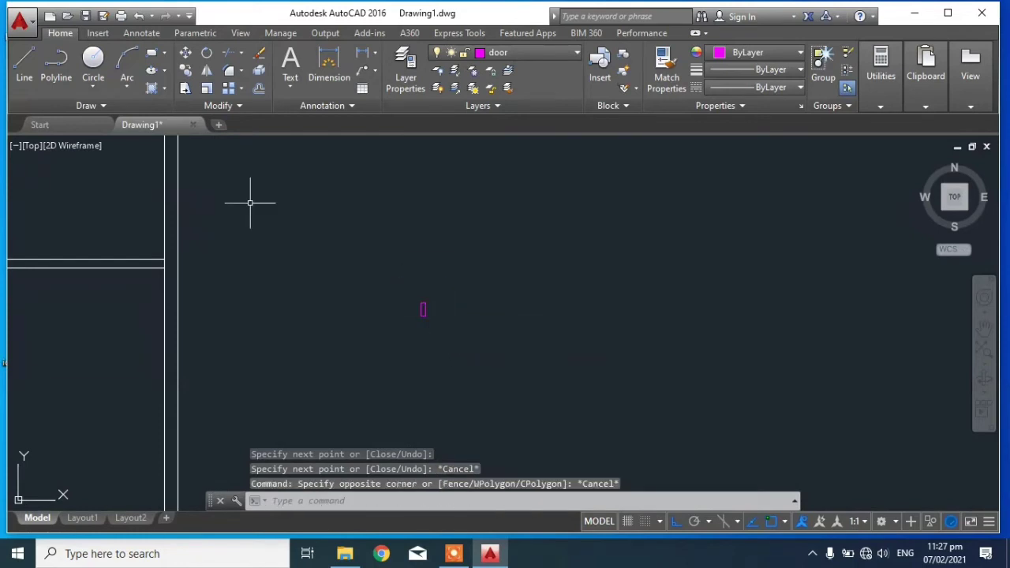
left_click(29, 63)
scroll(429, 316, "up", 2)
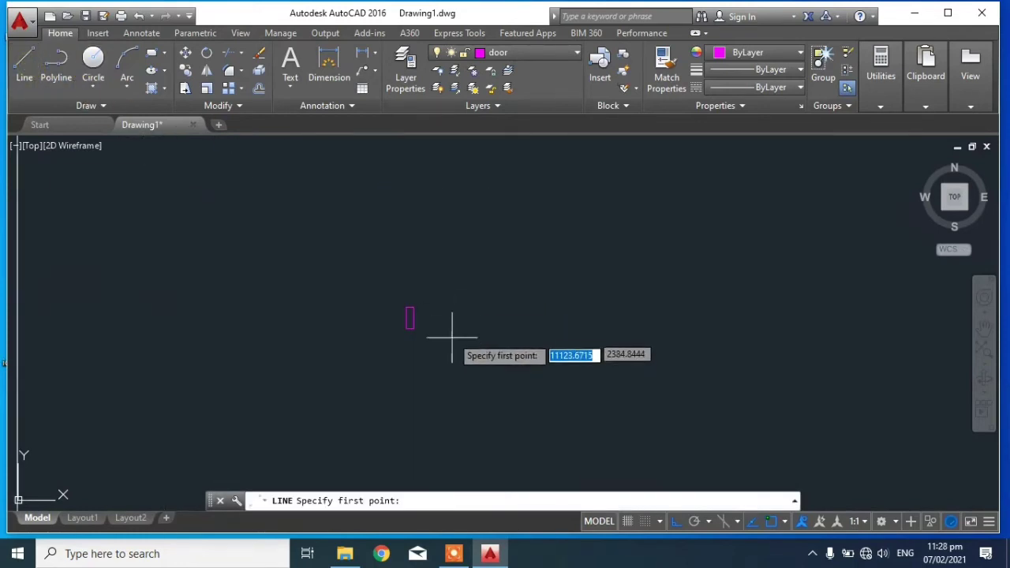
left_click(409, 328)
type("1000")
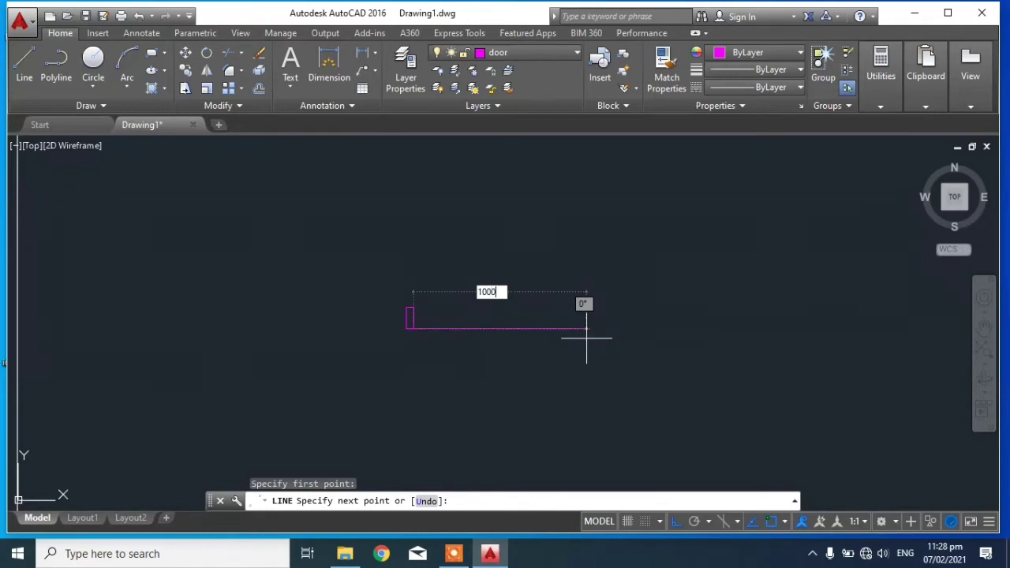
key("Return")
key("Escape")
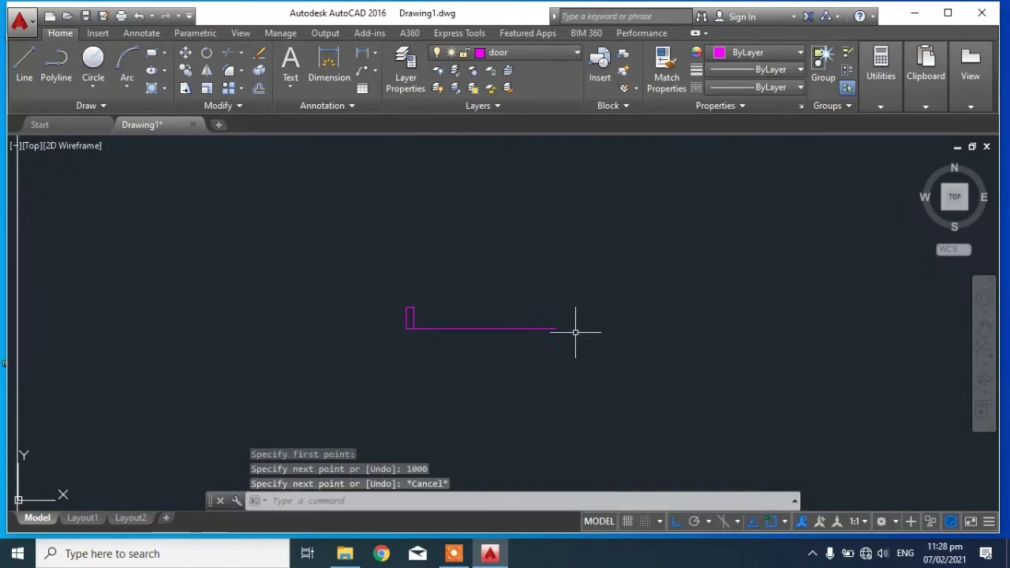
Step: Copy the jamb rectangle to the right end of the line
left_click(319, 252)
left_click(452, 405)
type("C")
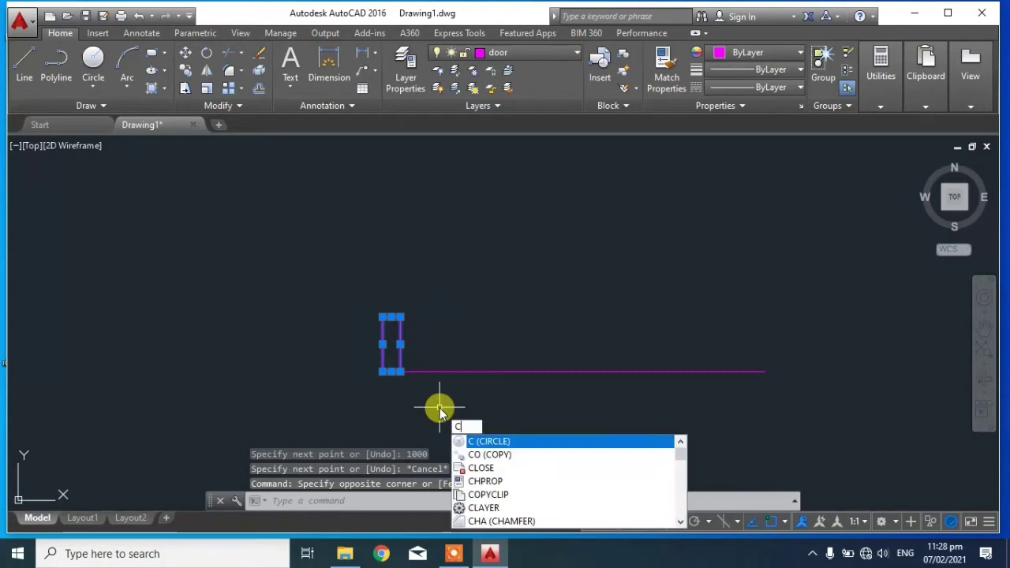
type("o")
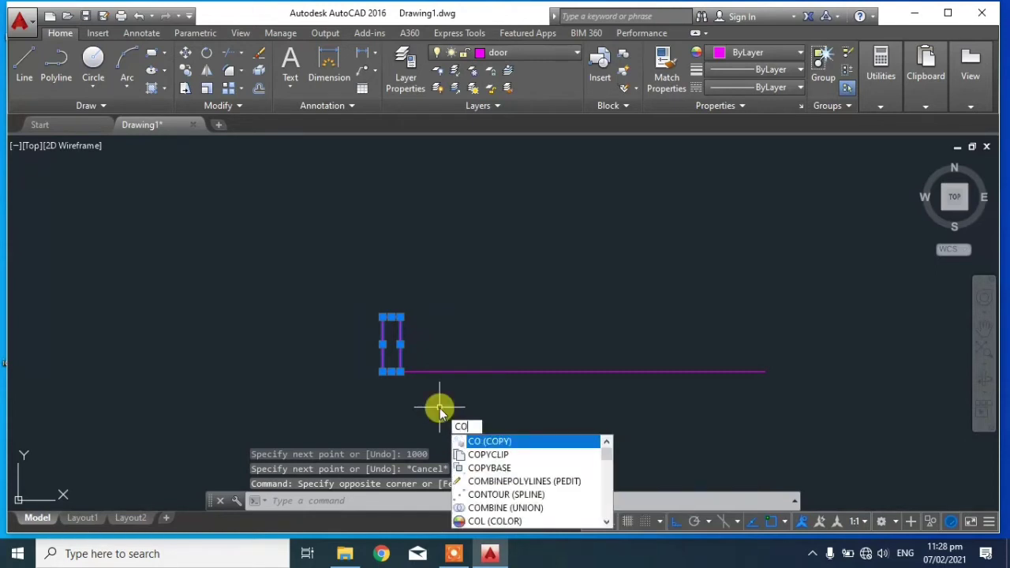
key("Return")
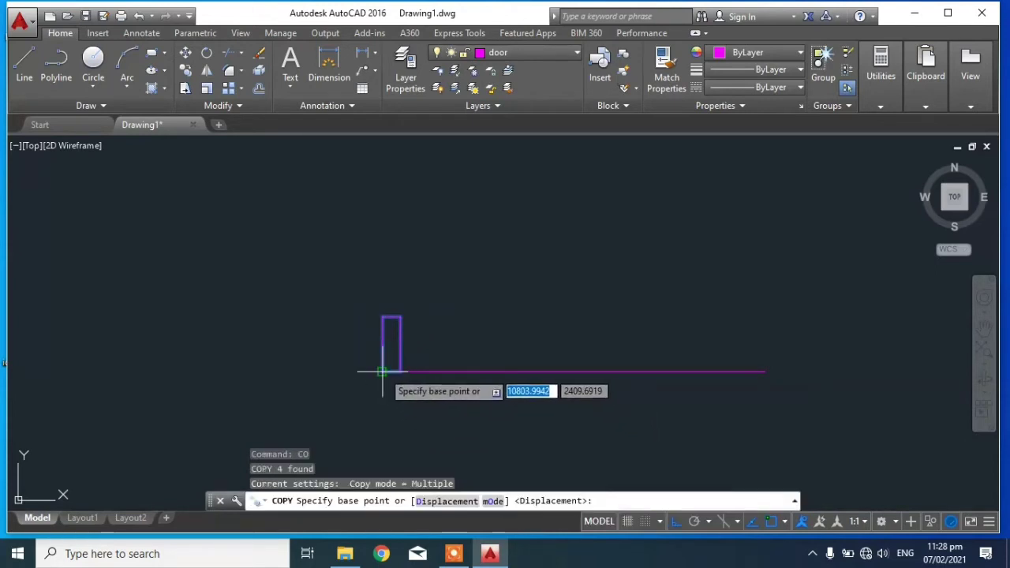
left_click(382, 371)
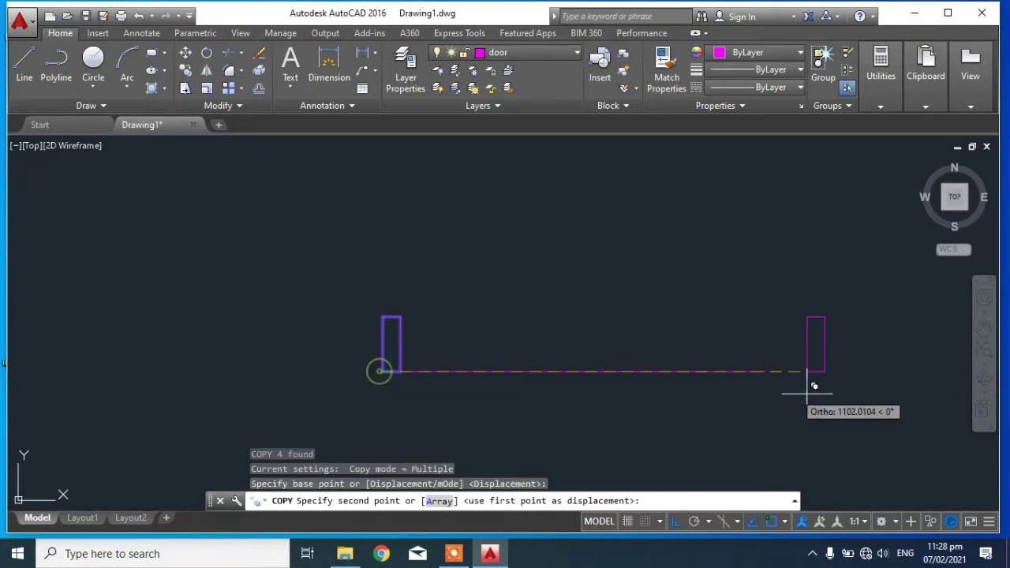
left_click(772, 374)
key("Return")
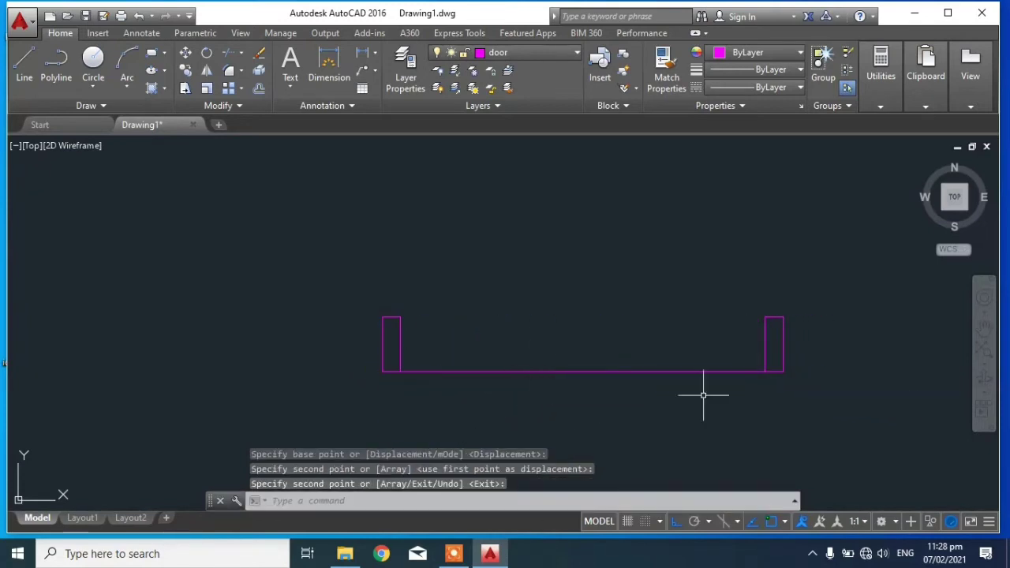
Step: Delete the line joining the two jambs
mouse_move(703, 395)
middle_mouse_down()
mouse_move(535, 378)
mouse_move(652, 399)
middle_mouse_up()
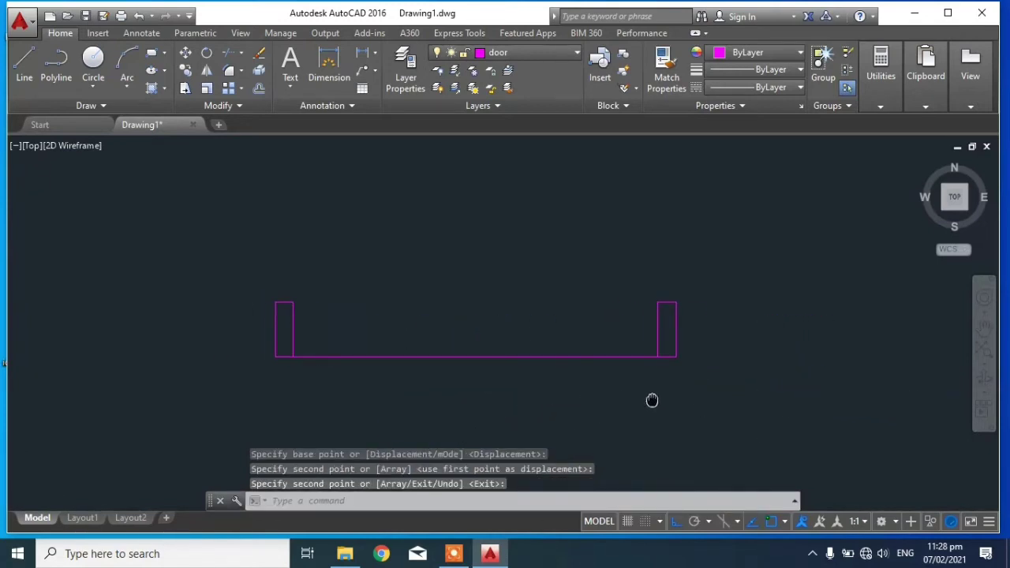
left_click(392, 258)
key("Delete")
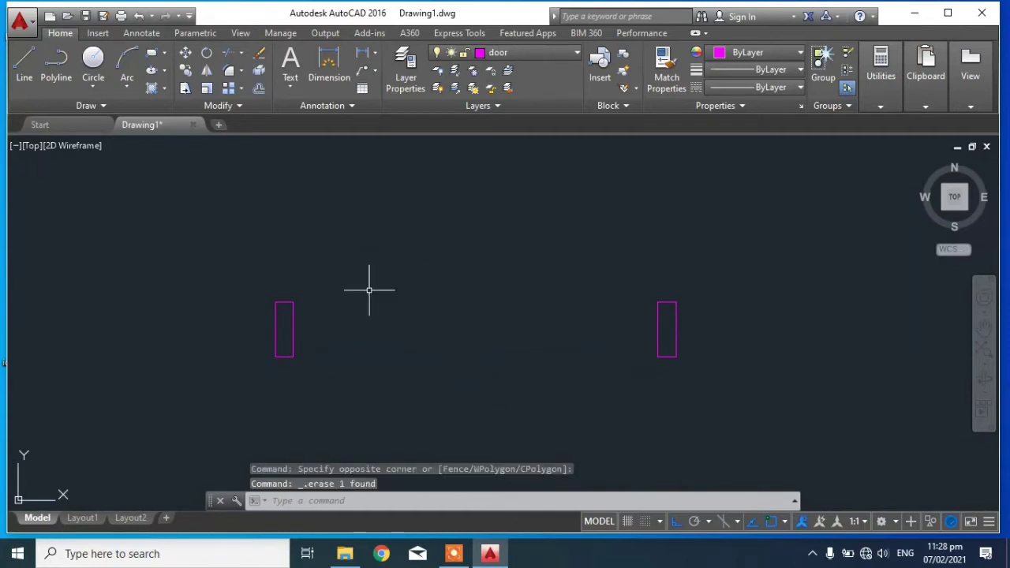
Step: Draw a circle centred on the left jamb reaching the right jamb
left_click(92, 62)
left_click(310, 338)
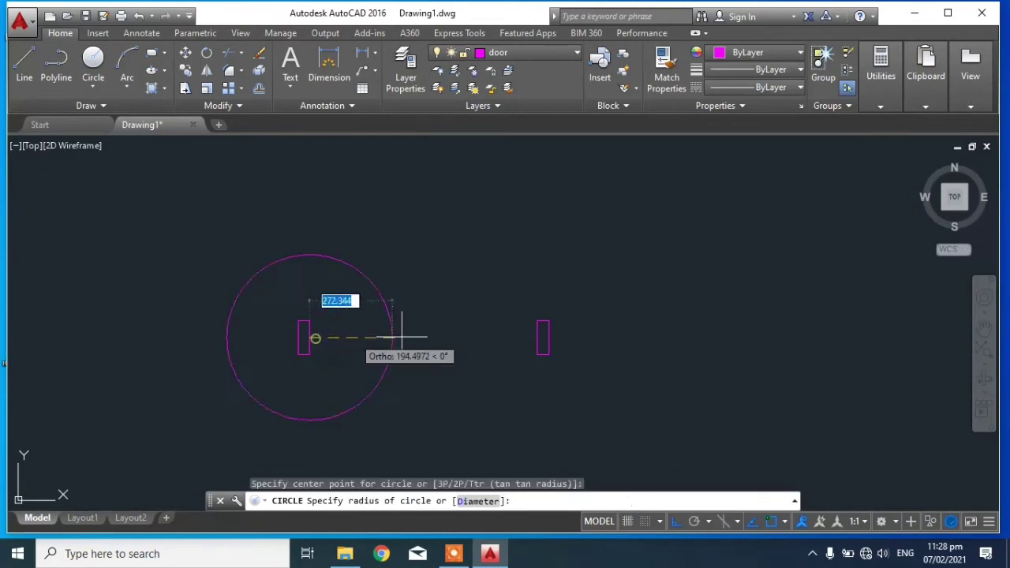
left_click(536, 338)
middle_click_drag(451, 375, 521, 450)
Step: Draw a vertical leaf line from the left jamb top to the circle's top
type("l")
key("Return")
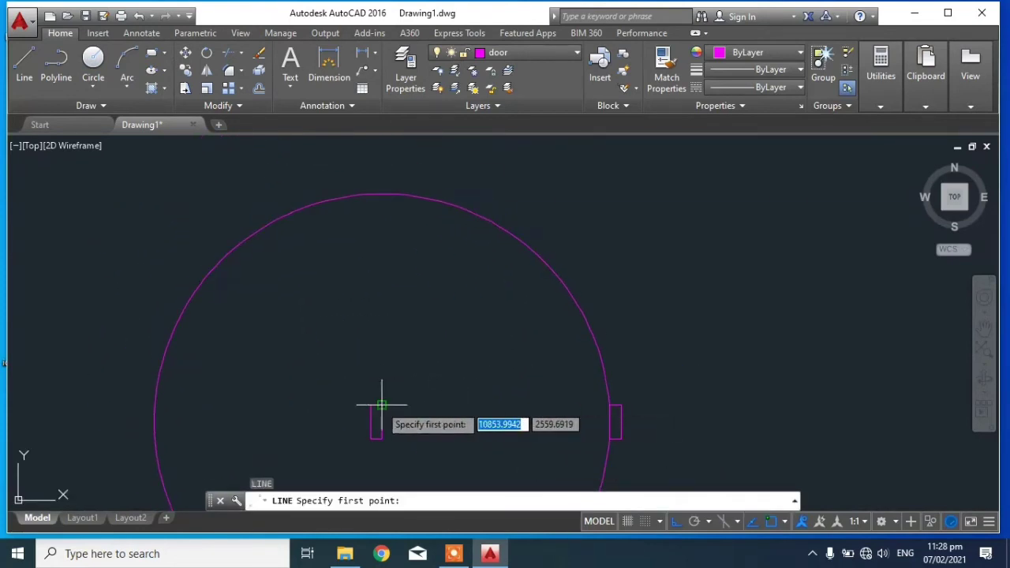
left_click(382, 404)
left_click(377, 192)
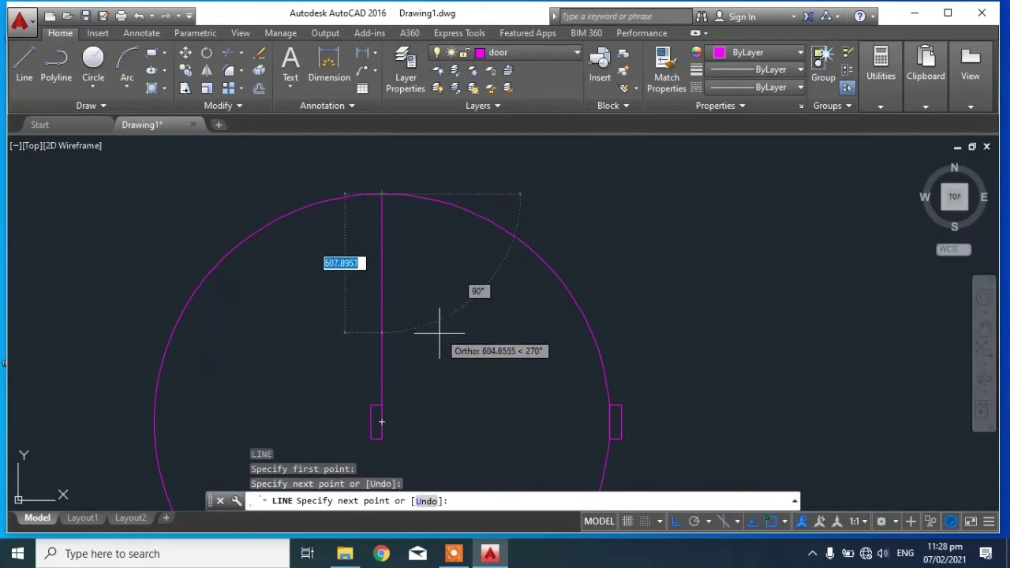
key("Escape")
type("c")
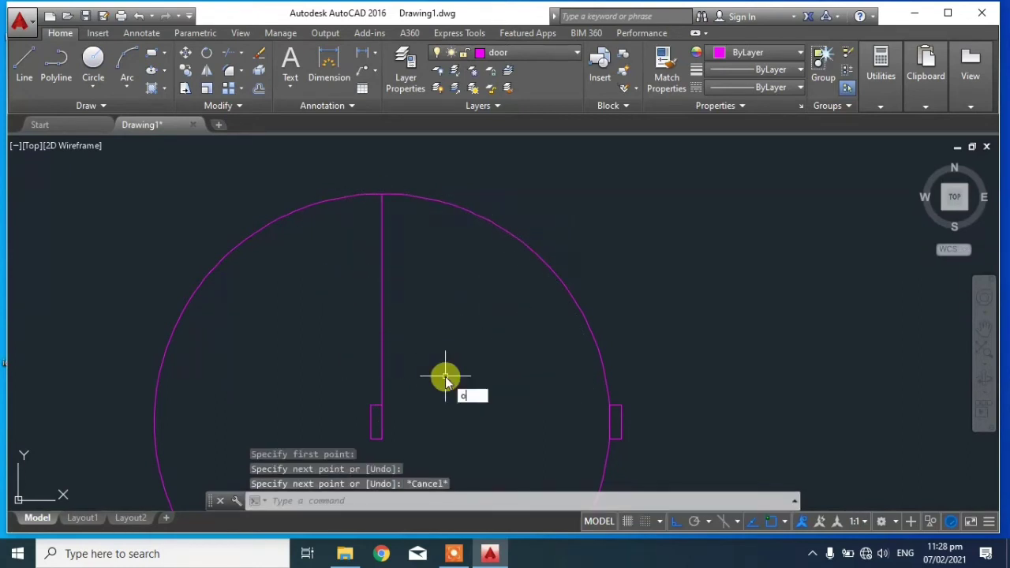
Step: Offset the leaf line 50 units to the right to give it thickness
key("Return")
type("50")
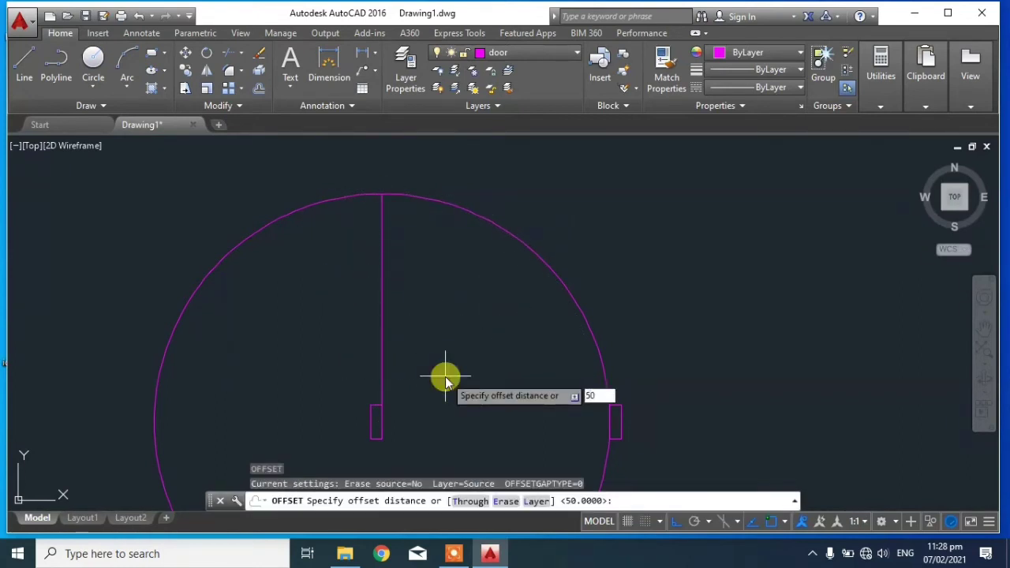
key("Return")
left_click(380, 285)
left_click(463, 313)
key("Escape")
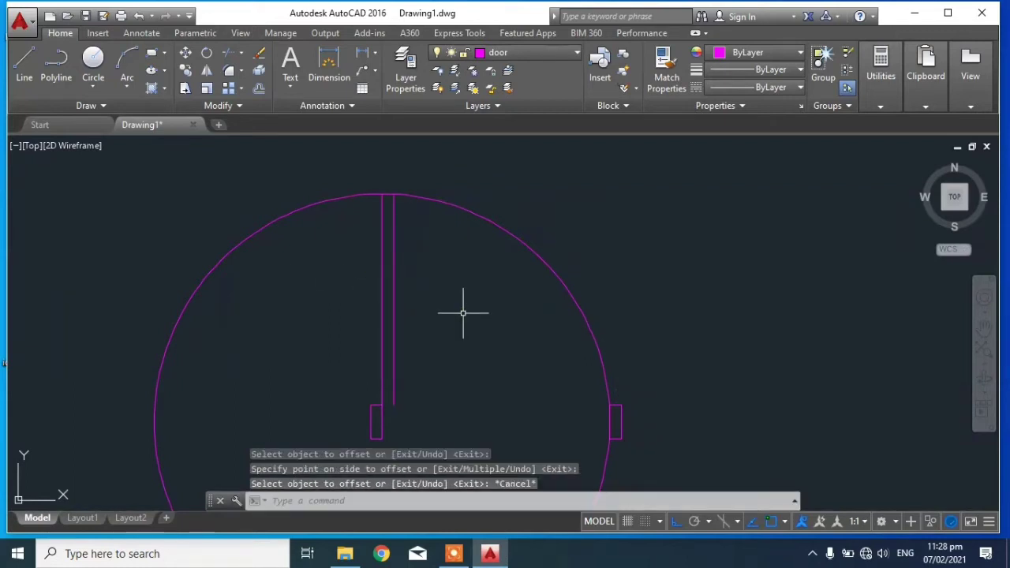
left_click(23, 68)
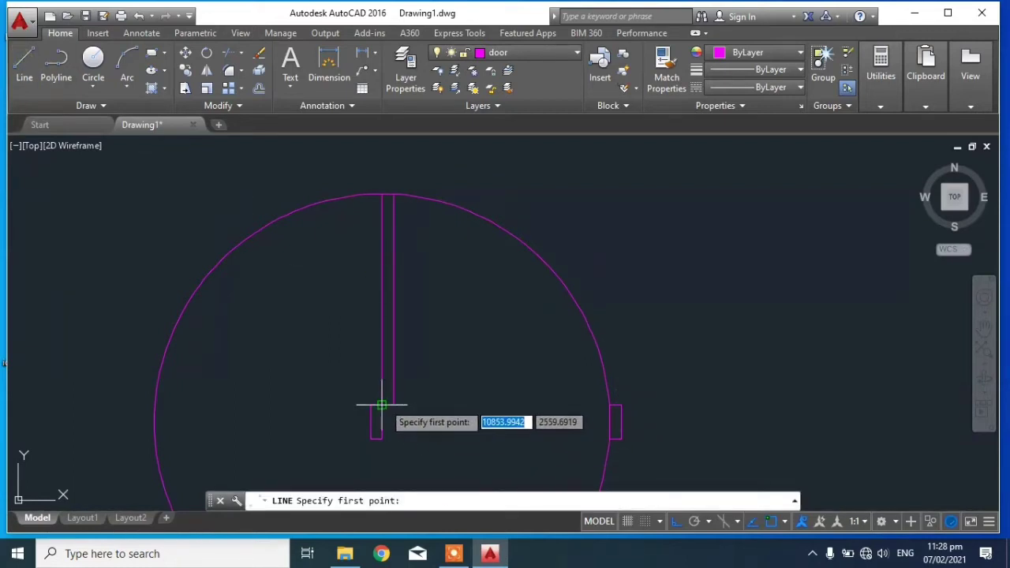
left_click(393, 405)
key("Escape")
middle_click_drag(394, 402, 383, 352)
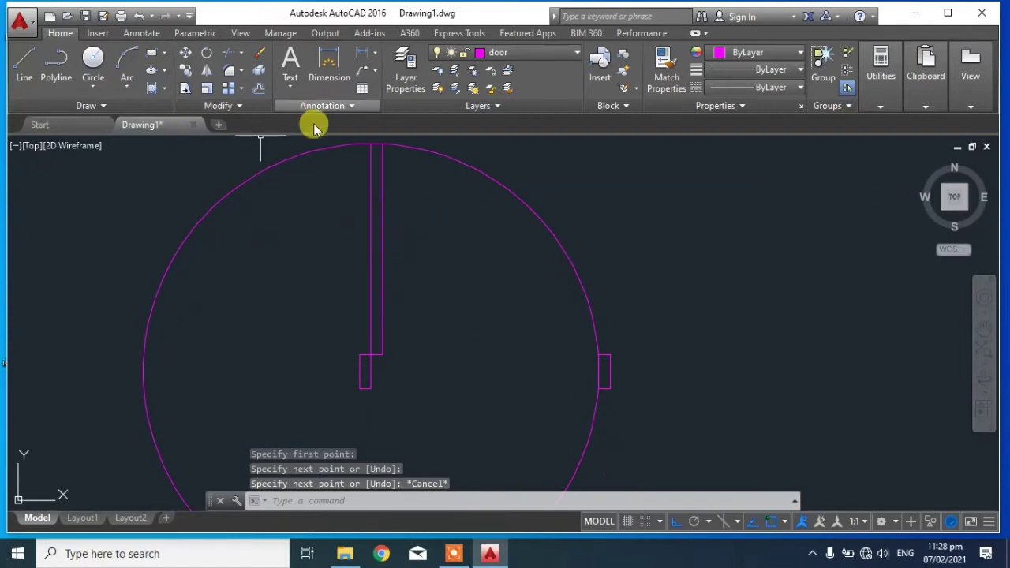
type("TR")
Step: Choose the leaf line and right jamb as TRIM cutting edges
key("Return")
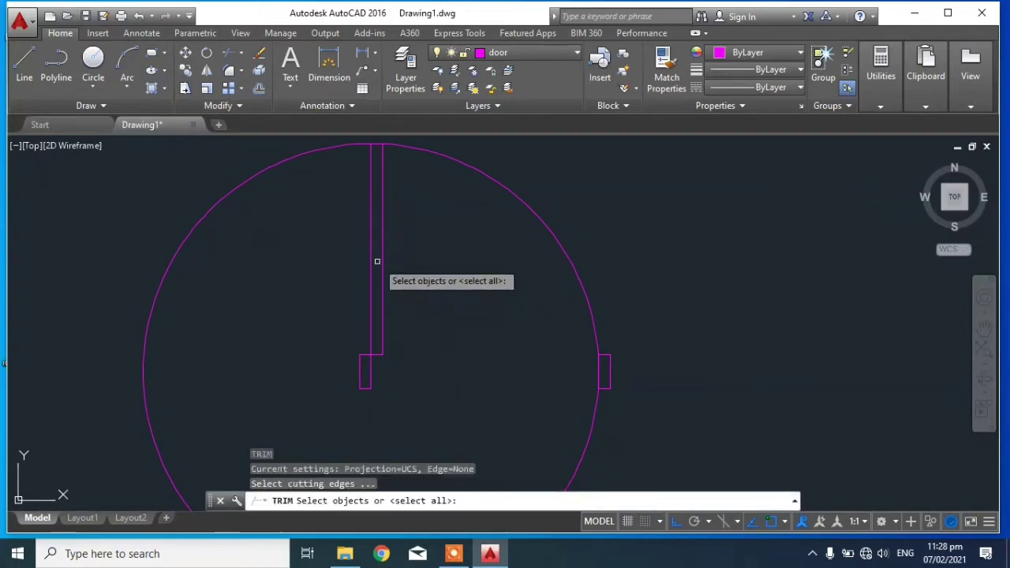
left_click(375, 265)
scroll(553, 372, "up", 5)
scroll(421, 385, "up", 4)
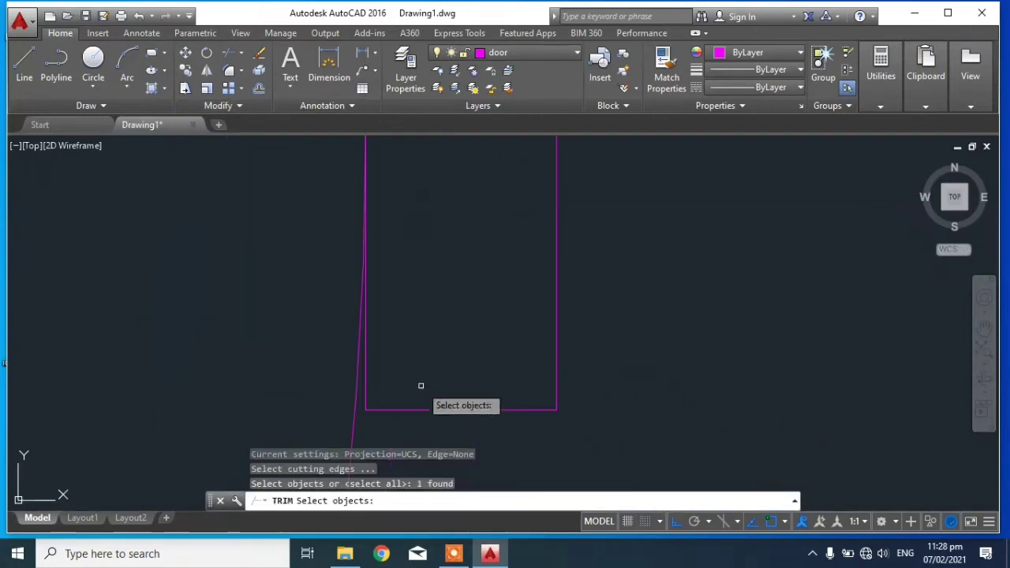
left_click(365, 369)
scroll(681, 318, "down", 5)
scroll(720, 315, "down", 3)
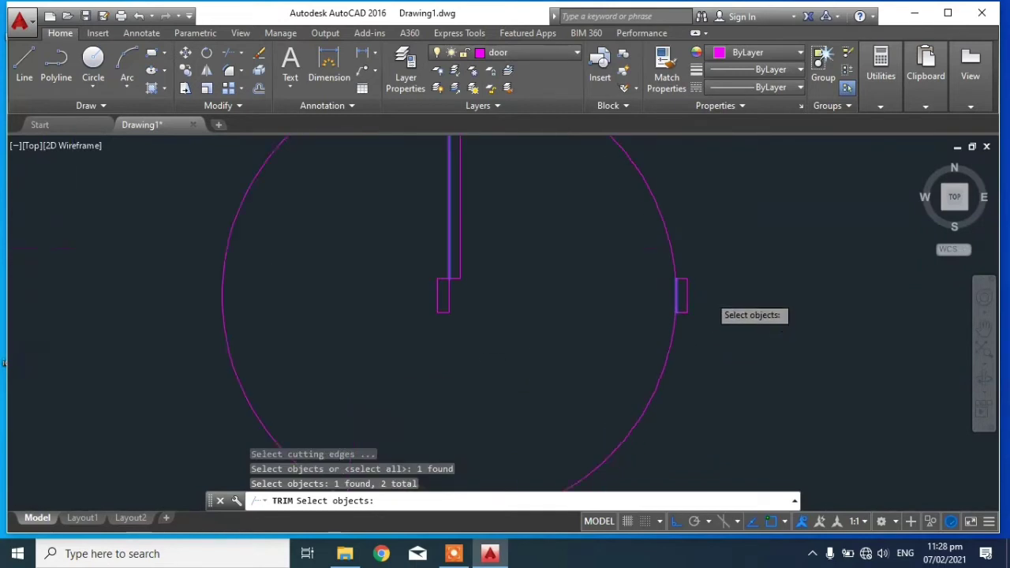
scroll(705, 288, "down", 3)
scroll(709, 290, "down", 4)
key("Return")
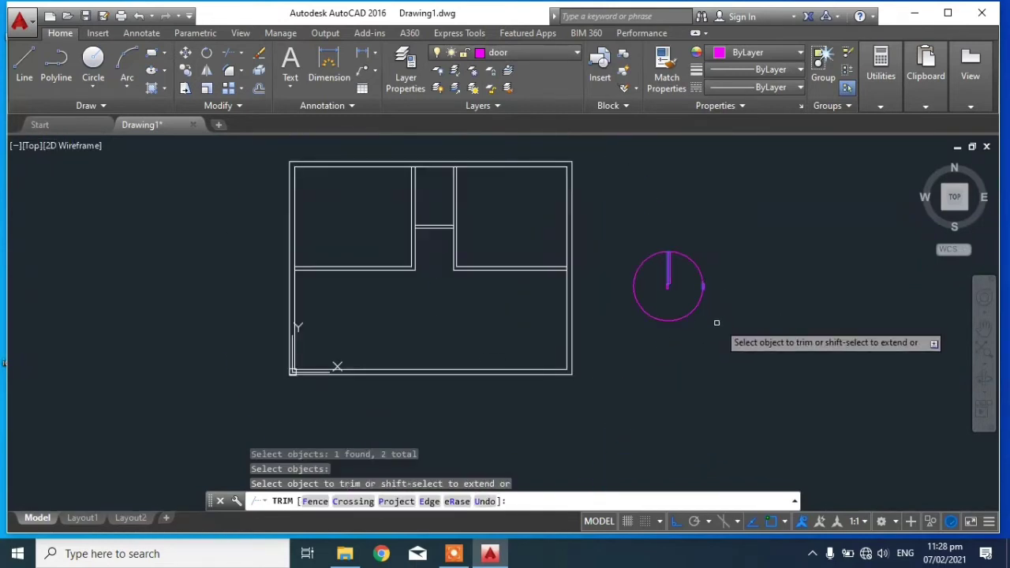
Step: Cut away the unwanted part of the circle, leaving the quarter swing arc
scroll(683, 327, "up", 4)
left_click(720, 362)
left_click(597, 315)
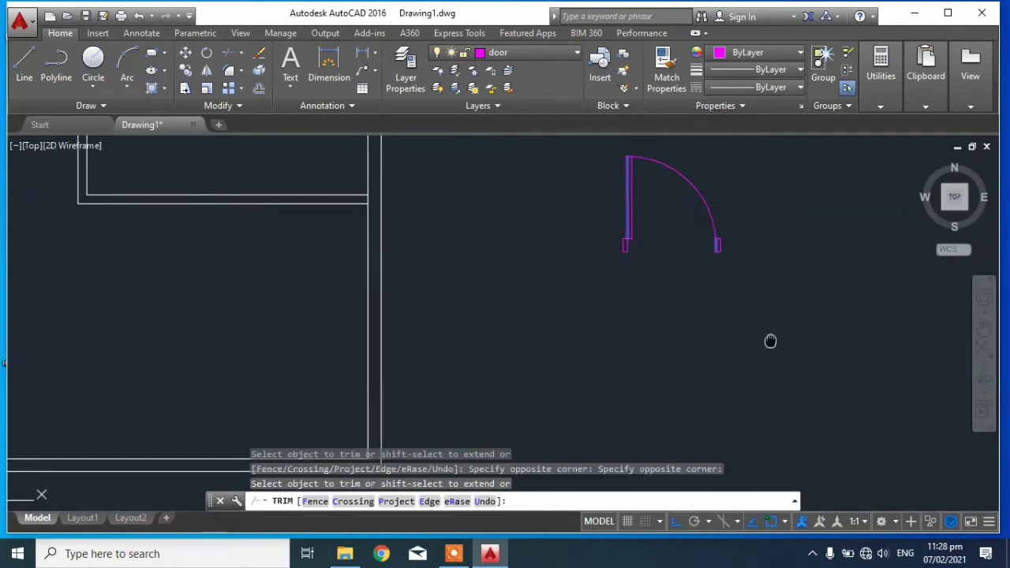
middle_click_drag(768, 340, 676, 372)
key("Escape")
scroll(733, 295, "down", 3)
mouse_move(769, 322)
middle_mouse_down()
mouse_move(714, 339)
mouse_move(697, 332)
middle_mouse_up()
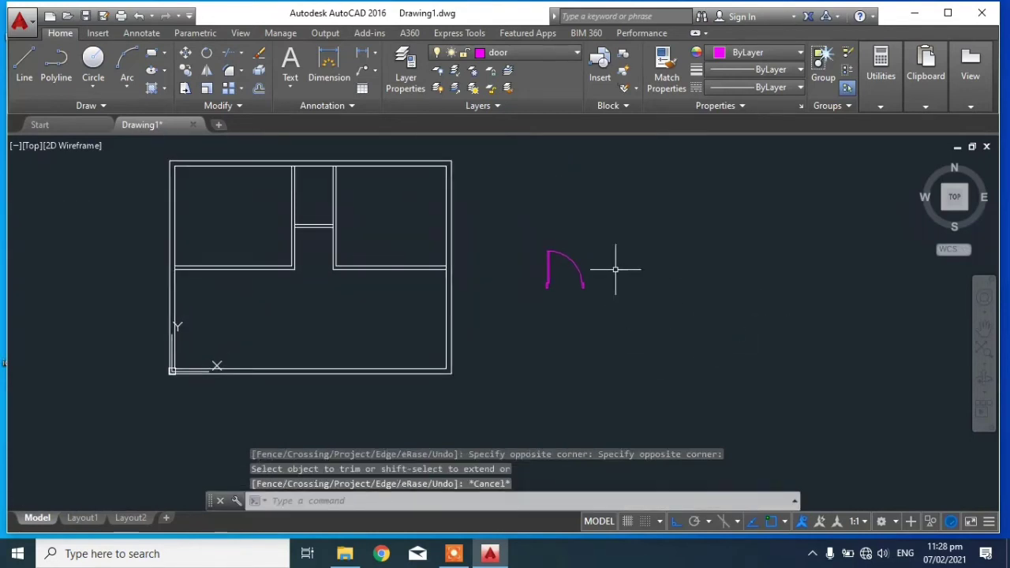
Step: Window-select the whole door symbol
scroll(613, 265, "up", 2)
left_click(441, 180)
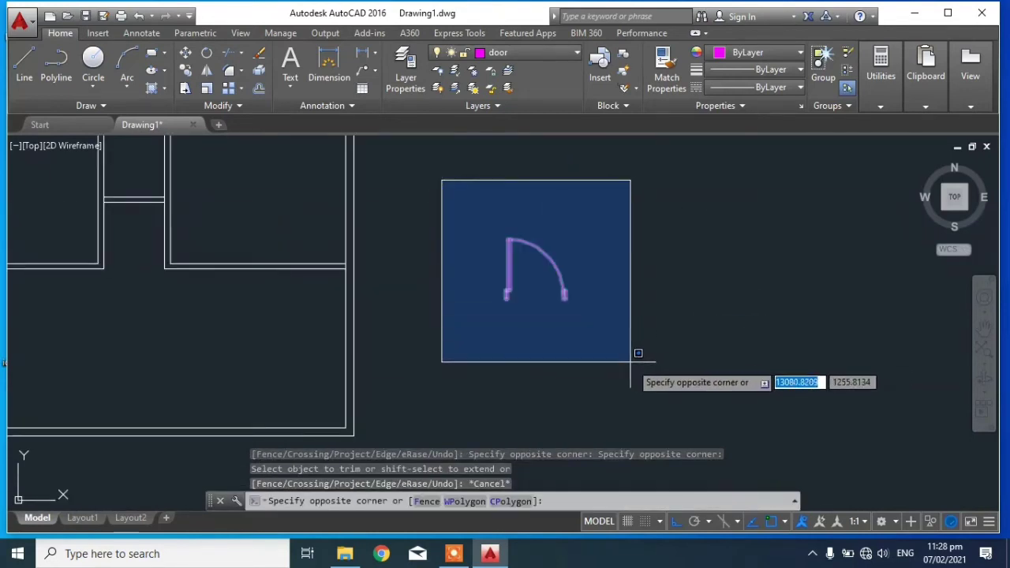
left_click(629, 355)
middle_click_drag(712, 359, 588, 361)
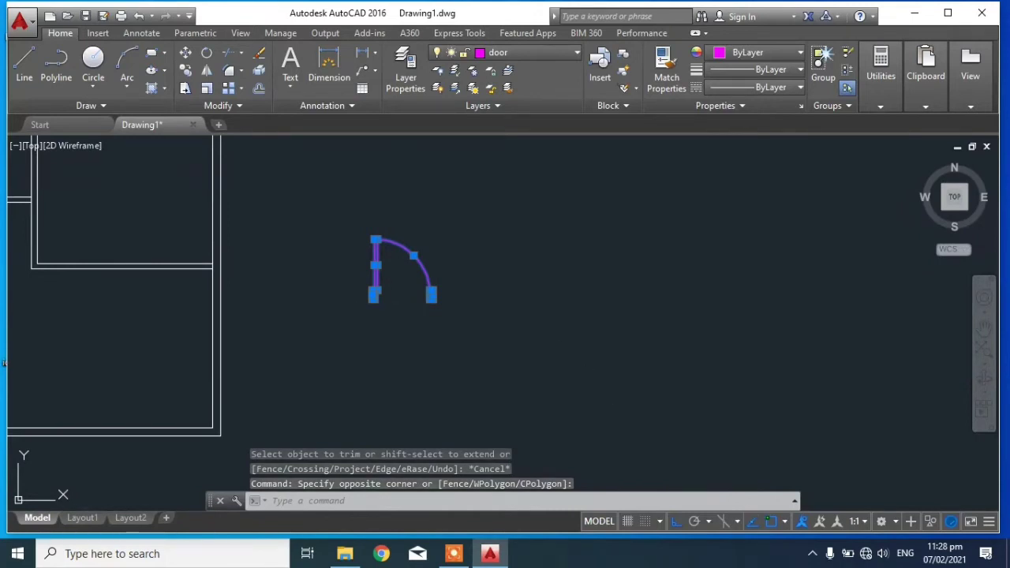
Step: Mirror the door about a vertical line to its right, keeping the original
key("Escape")
left_click(323, 208)
left_click(469, 333)
type("MI")
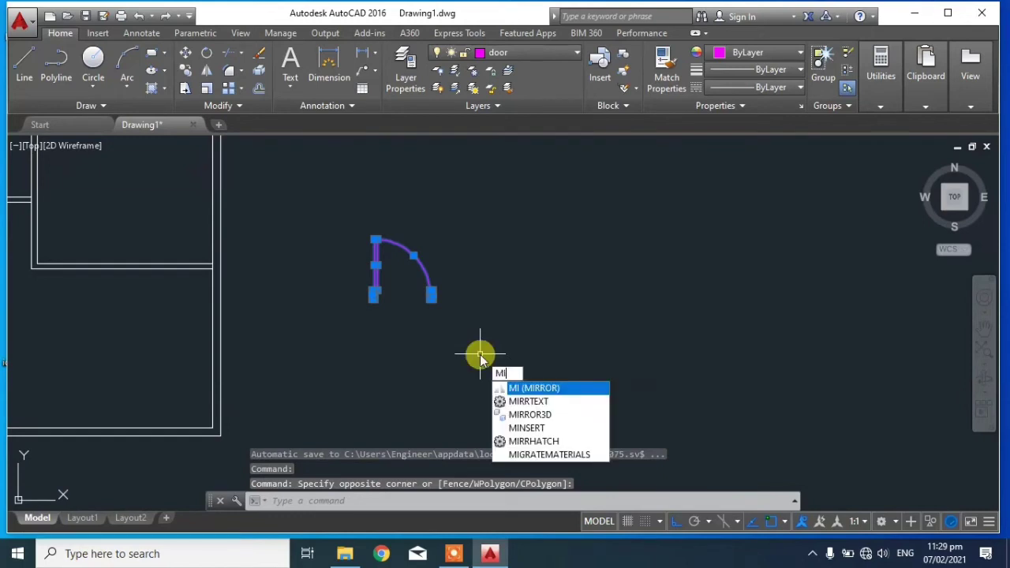
key("Return")
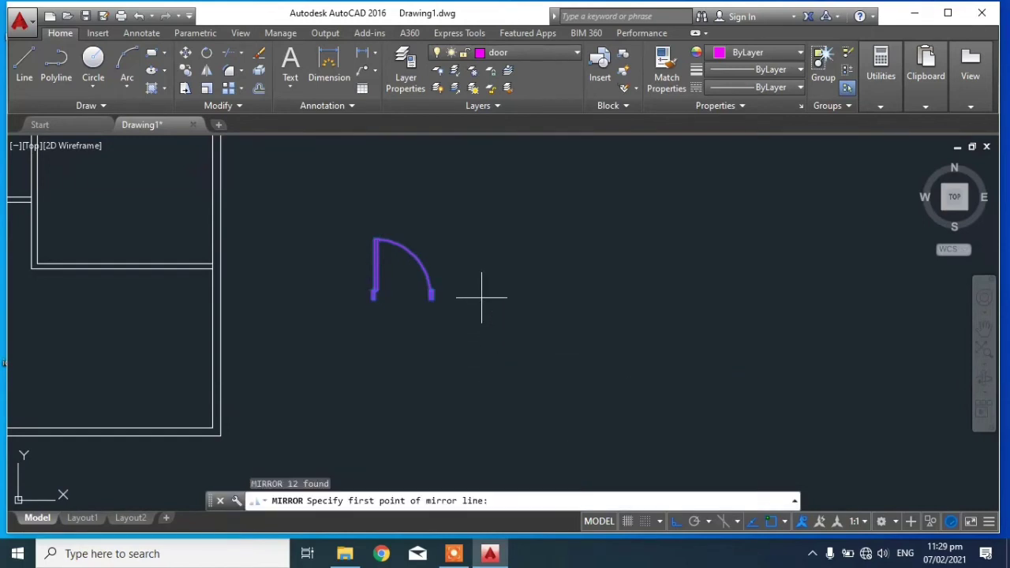
left_click(481, 296)
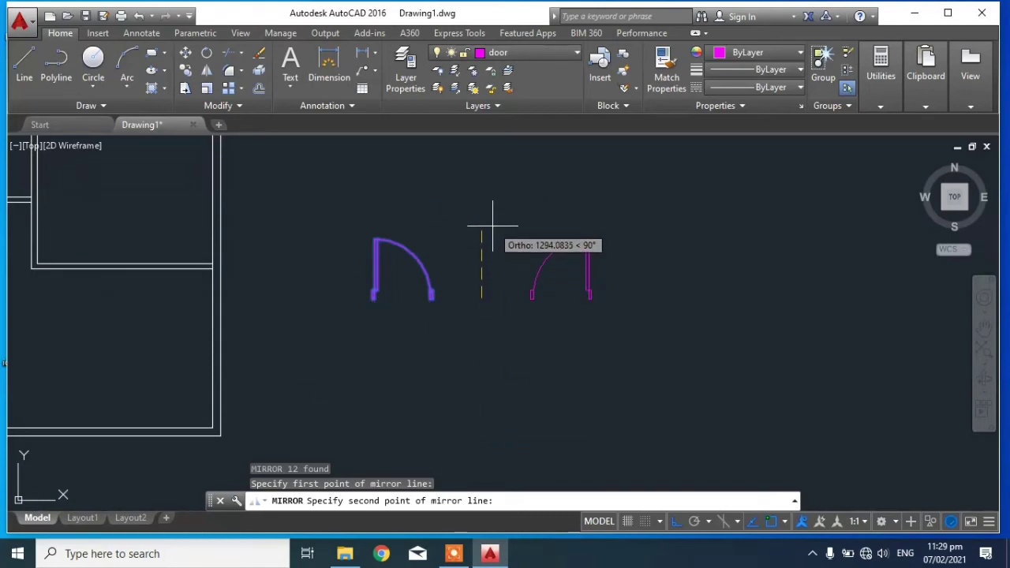
left_click(493, 226)
key("Return")
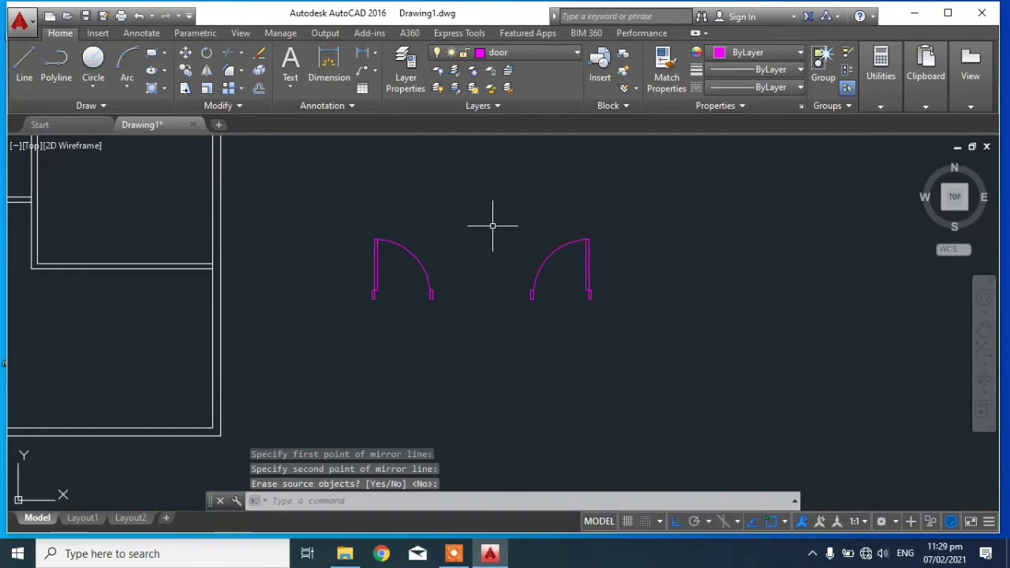
Step: Move both doors lower in the drawing with MOVE
scroll(497, 296, "down", 4)
mouse_move(497, 295)
middle_mouse_down()
mouse_move(597, 297)
mouse_move(475, 277)
middle_mouse_up()
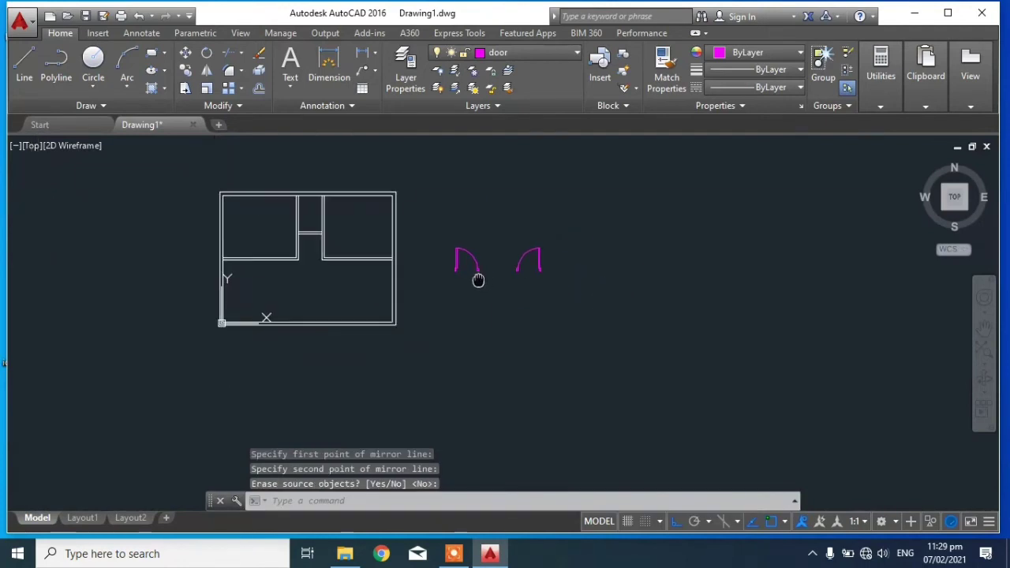
scroll(477, 243, "up", 2)
middle_click_drag(476, 353, 527, 302)
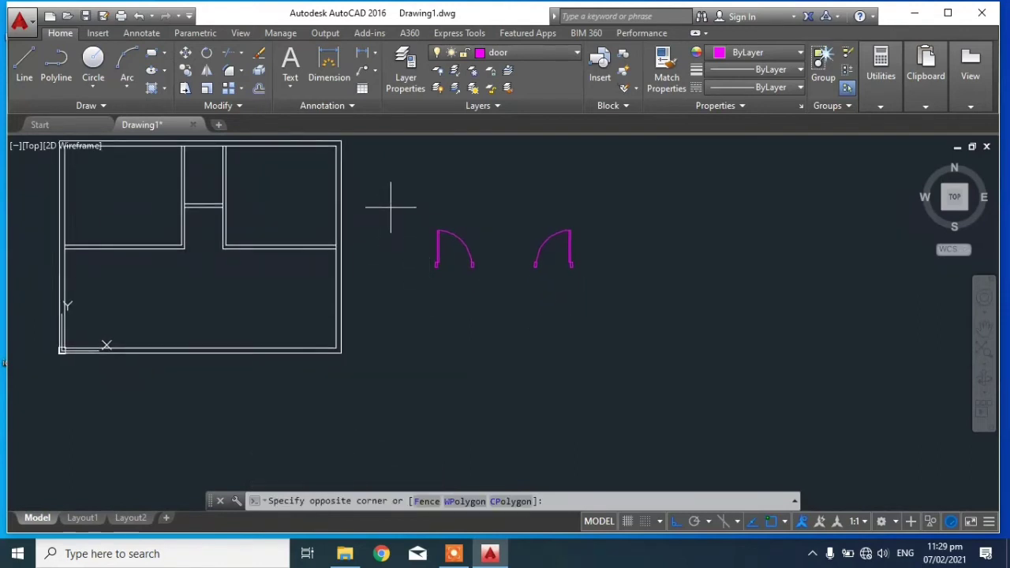
left_click(610, 297)
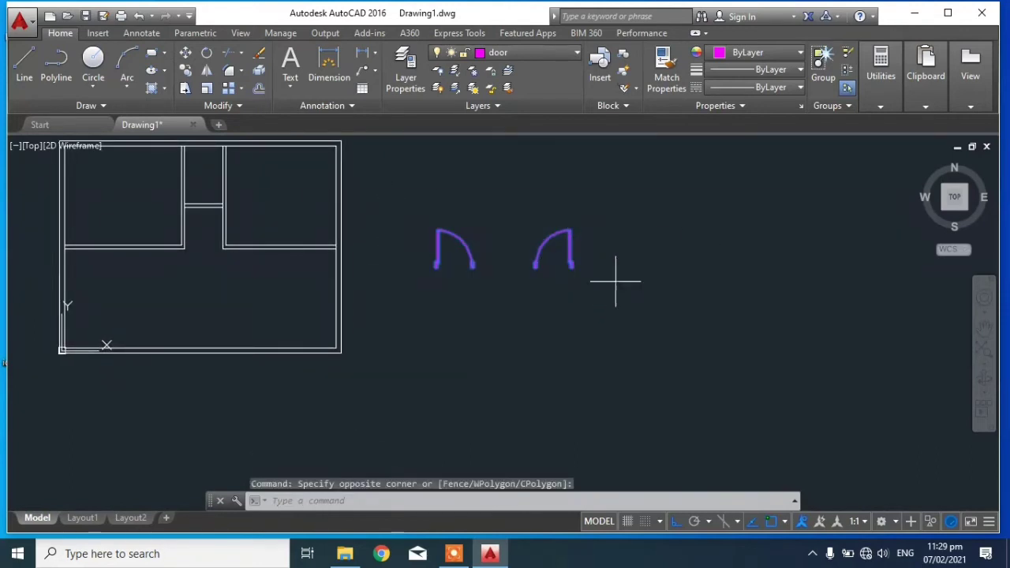
type("m")
key("Return")
left_click(638, 219)
left_click(637, 328)
key("Escape")
mouse_move(578, 371)
middle_mouse_down()
mouse_move(600, 388)
mouse_move(605, 381)
middle_mouse_up()
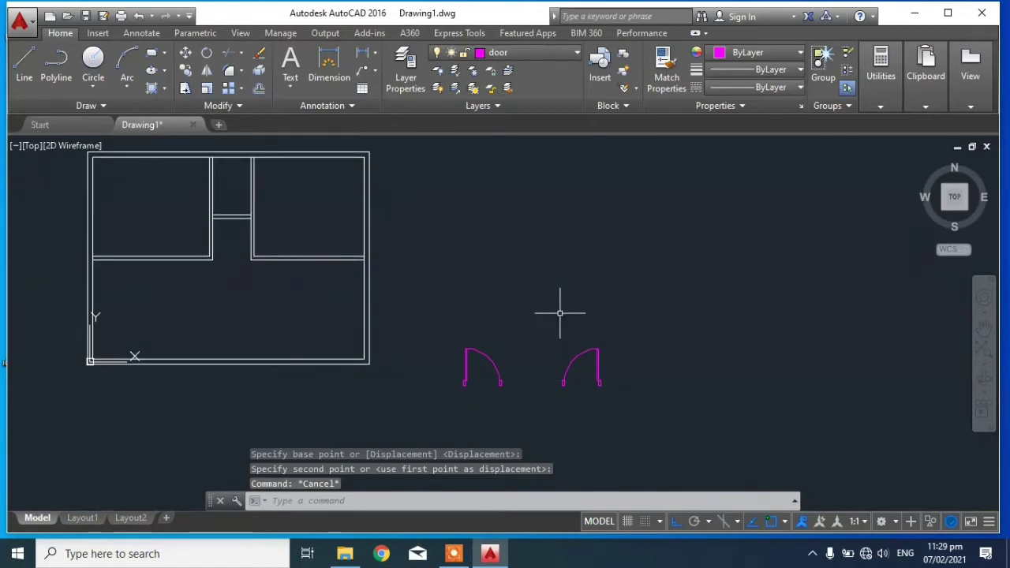
mouse_move(559, 313)
middle_mouse_down()
mouse_move(534, 266)
mouse_move(541, 329)
middle_mouse_up()
scroll(524, 266, "up", 2)
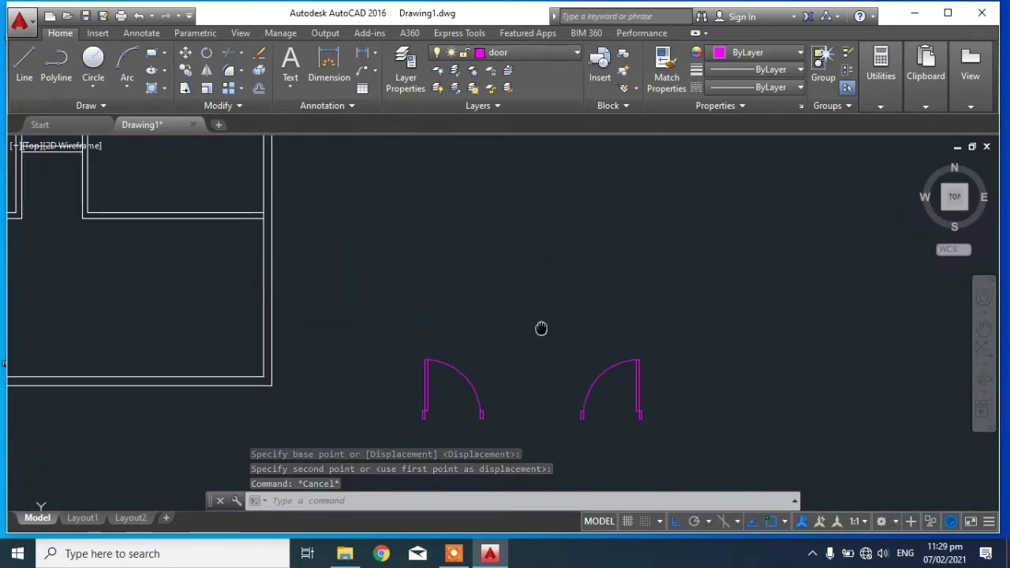
Step: Draw a closed 50 x 100 door jamb rectangle with LINE above the doors
left_click(21, 77)
scroll(428, 237, "up", 2)
left_click(413, 271)
type("100")
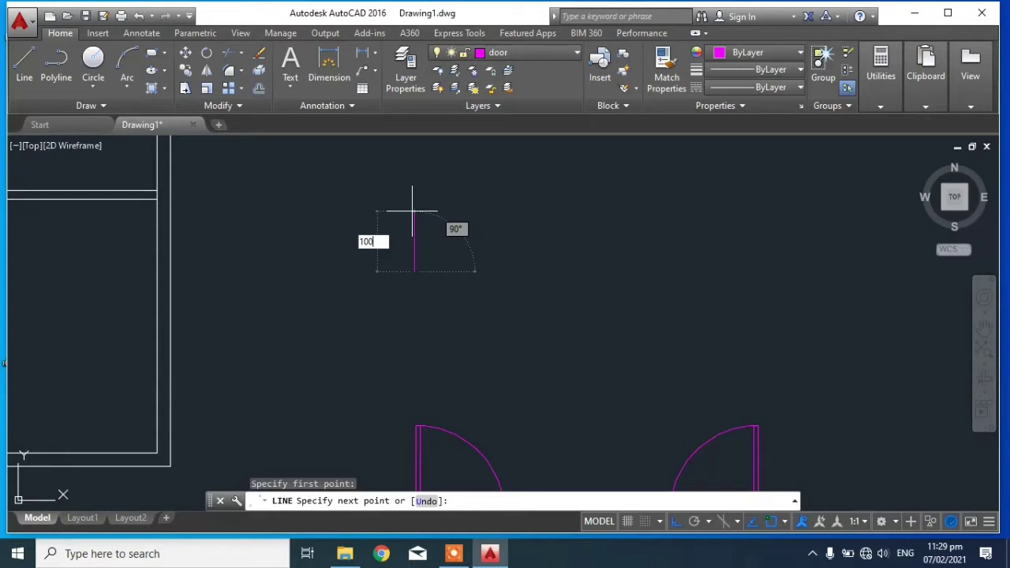
key("Return")
scroll(441, 260, "down", 3)
type("50")
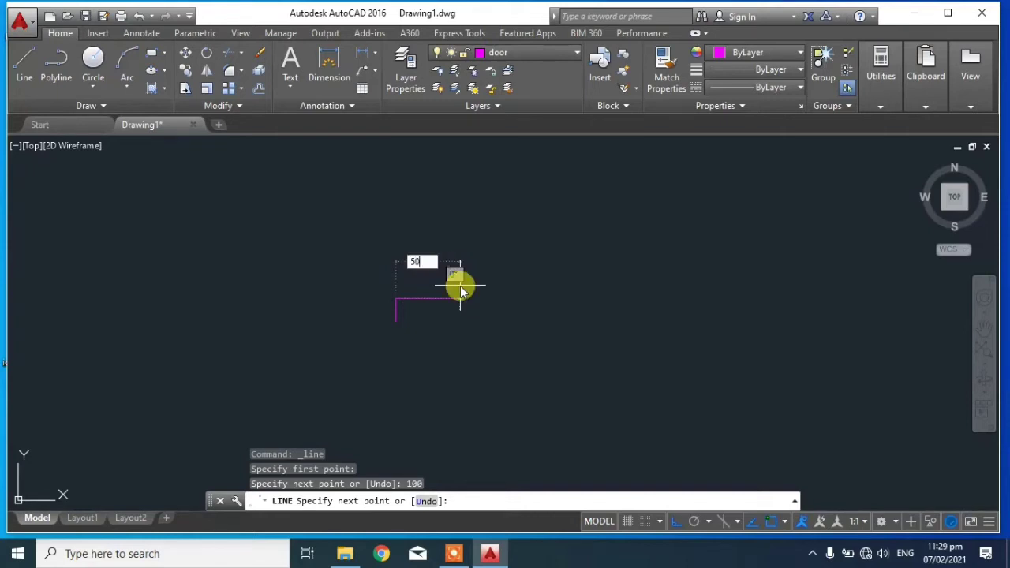
key("Return")
type("100")
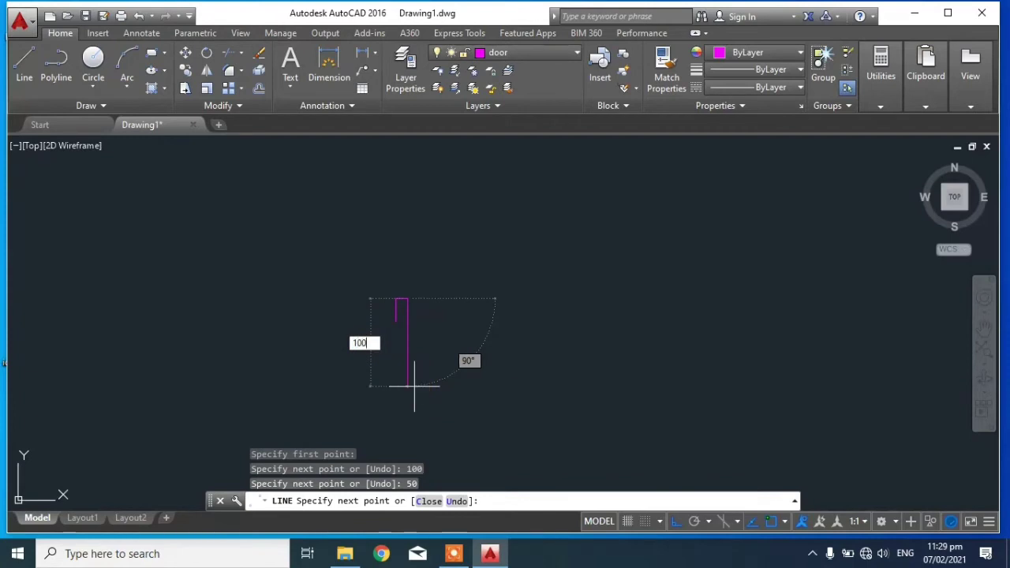
key("Return")
key("Escape")
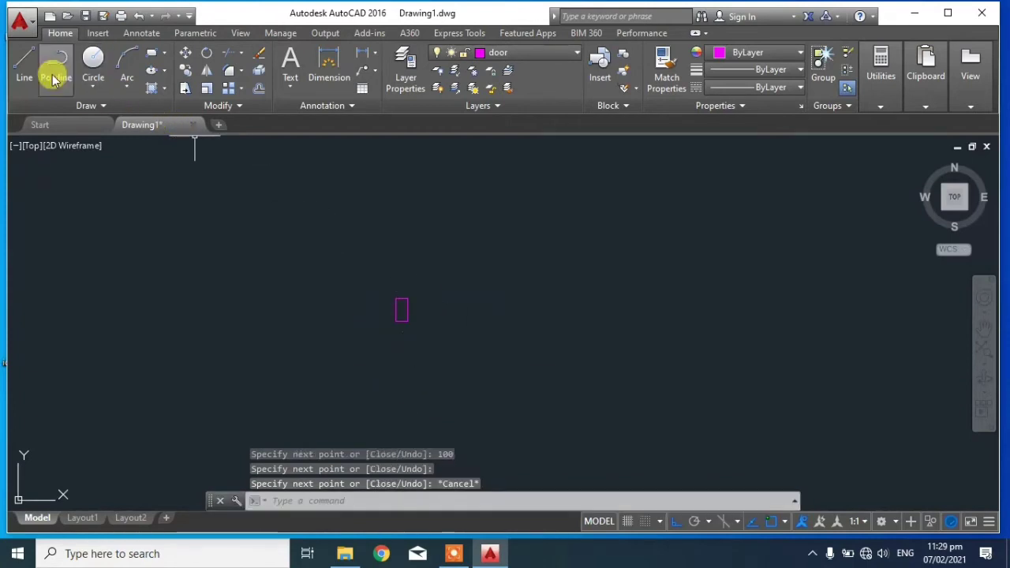
left_click(24, 63)
left_click(407, 298)
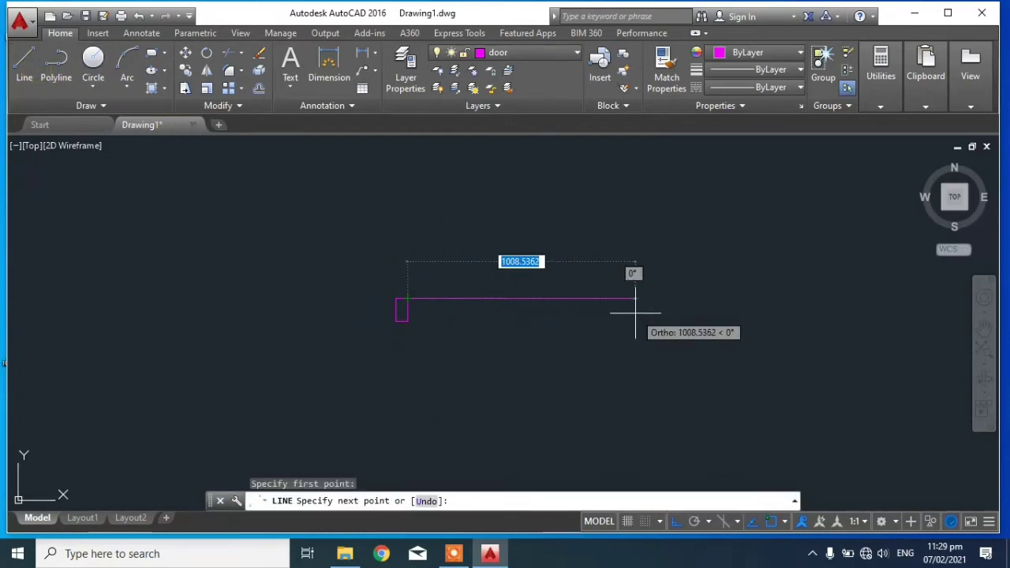
Step: Finish the 900-long guide line and copy the jamb from its top-right corner to the line's end
key("Return")
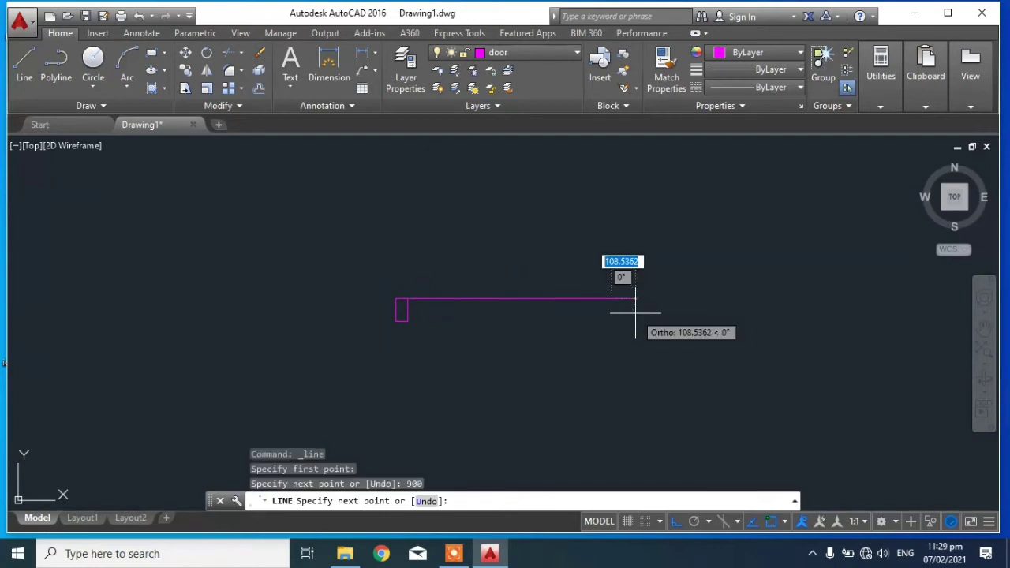
key("Escape")
left_click(363, 265)
left_click(434, 359)
type("co")
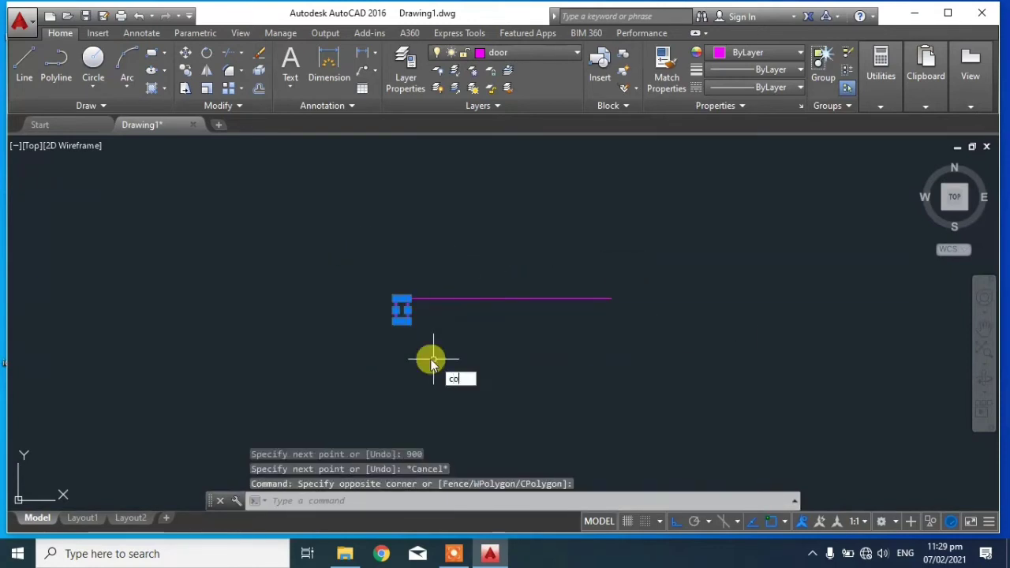
key("Return")
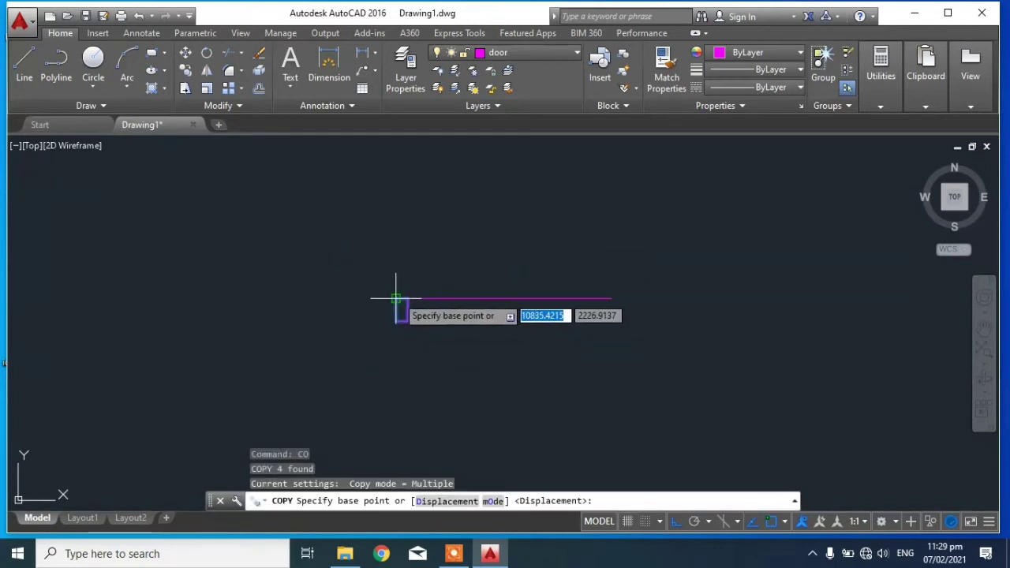
left_click(396, 299)
left_click(610, 298)
key("Escape")
Step: Erase the 900 guide line, leaving two separate jambs
left_click(560, 329)
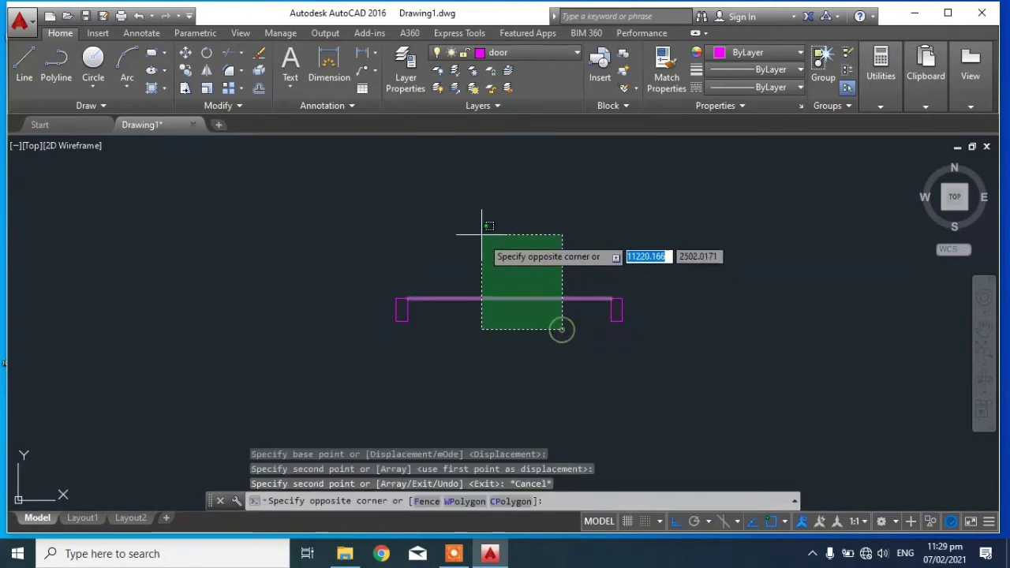
left_click(481, 234)
key("Delete")
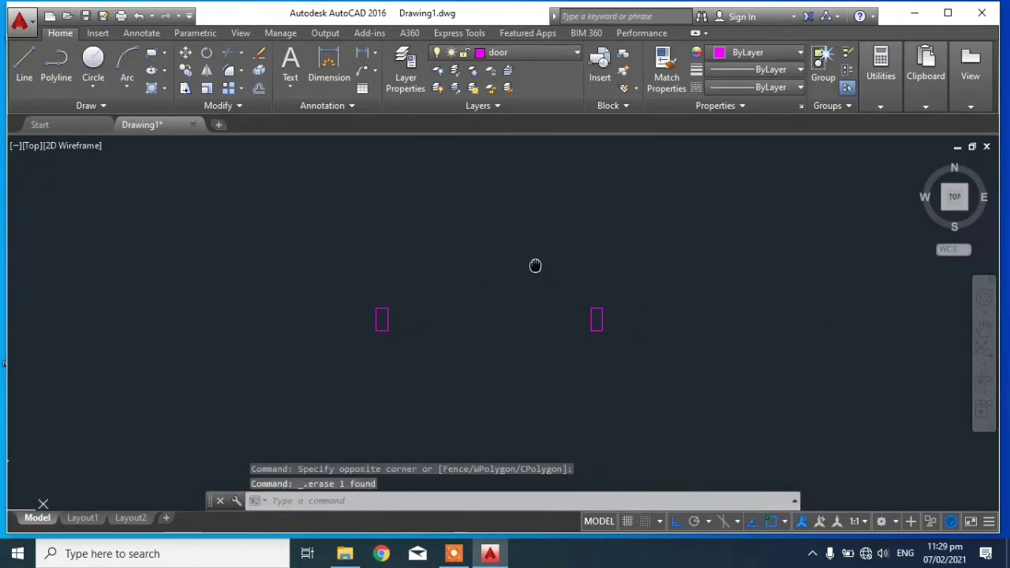
left_click(112, 71)
Step: Draw a circle centred on the left jamb reaching the right jamb, plus a leaf line to its top
left_click(383, 318)
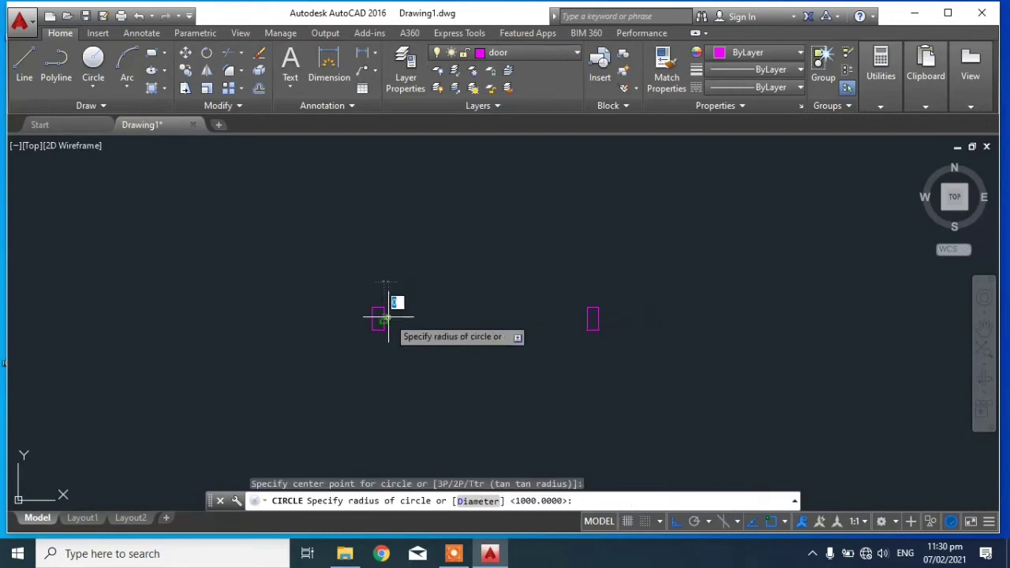
left_click(570, 320)
scroll(394, 289, "down", 1)
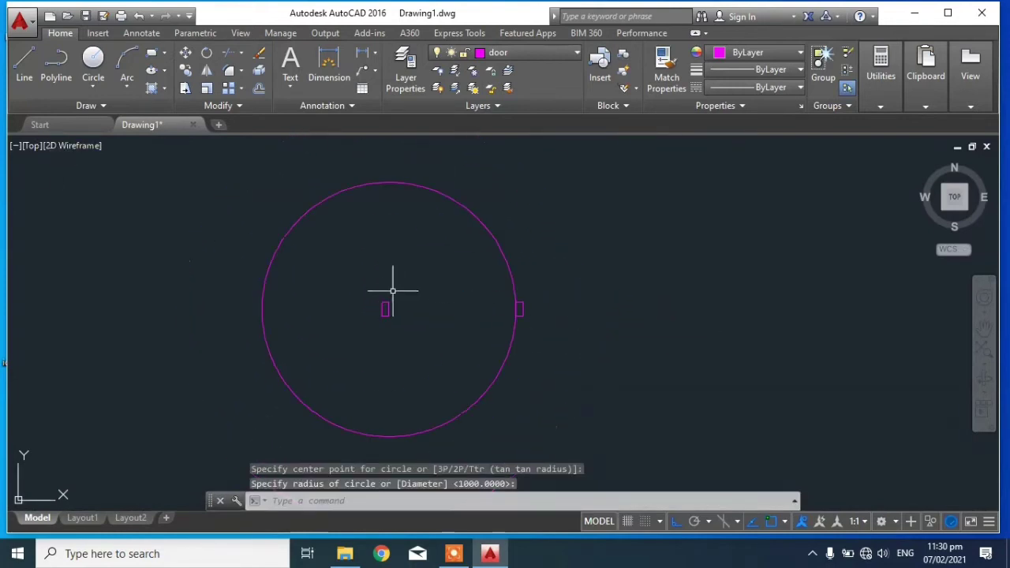
left_click(25, 60)
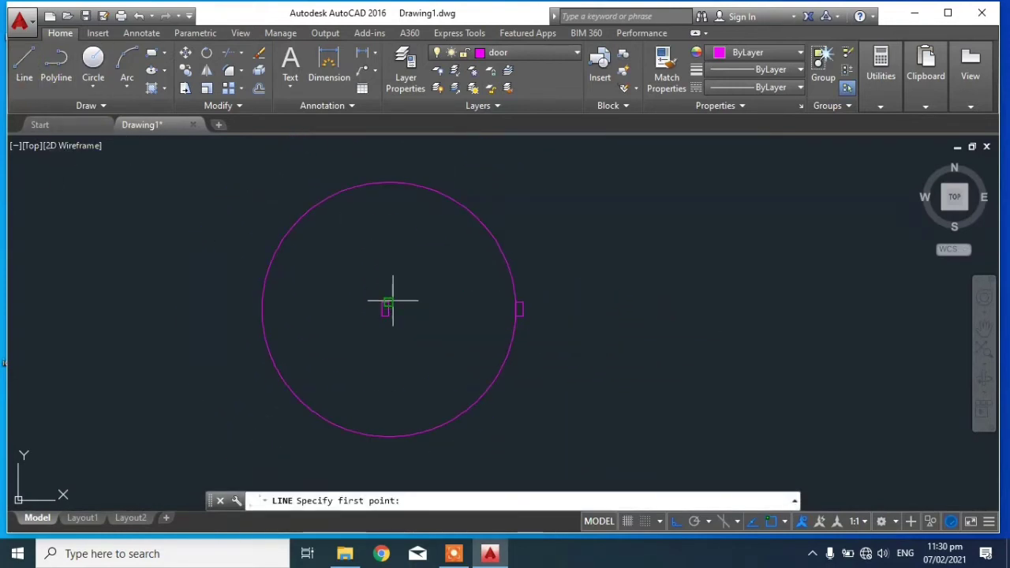
left_click(387, 307)
left_click(388, 183)
key("Return")
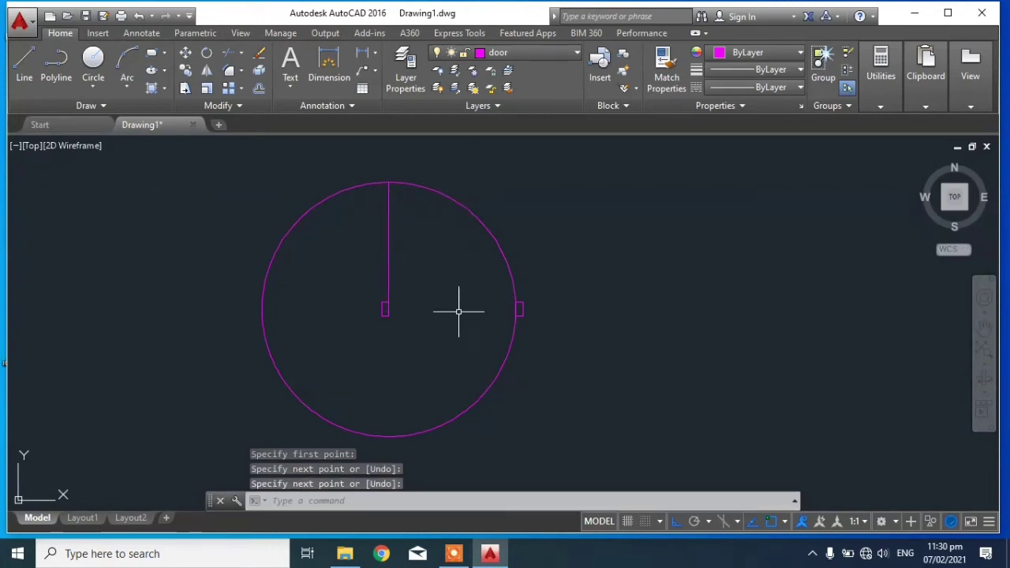
type("o")
Step: Offset the leaf line 50 to the right to make the double-line door leaf
key("Return")
key("Return")
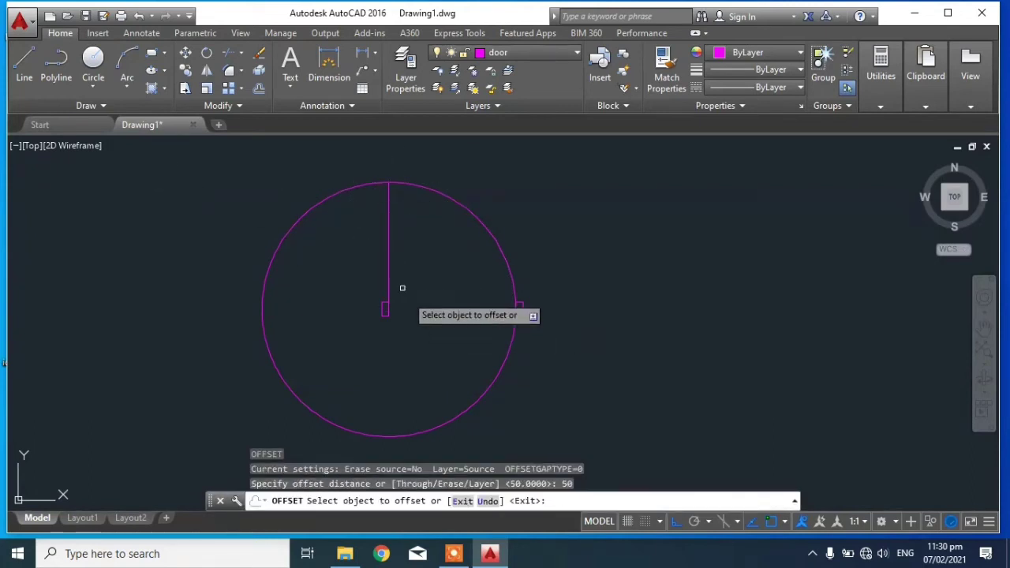
left_click(387, 257)
left_click(453, 276)
key("Escape")
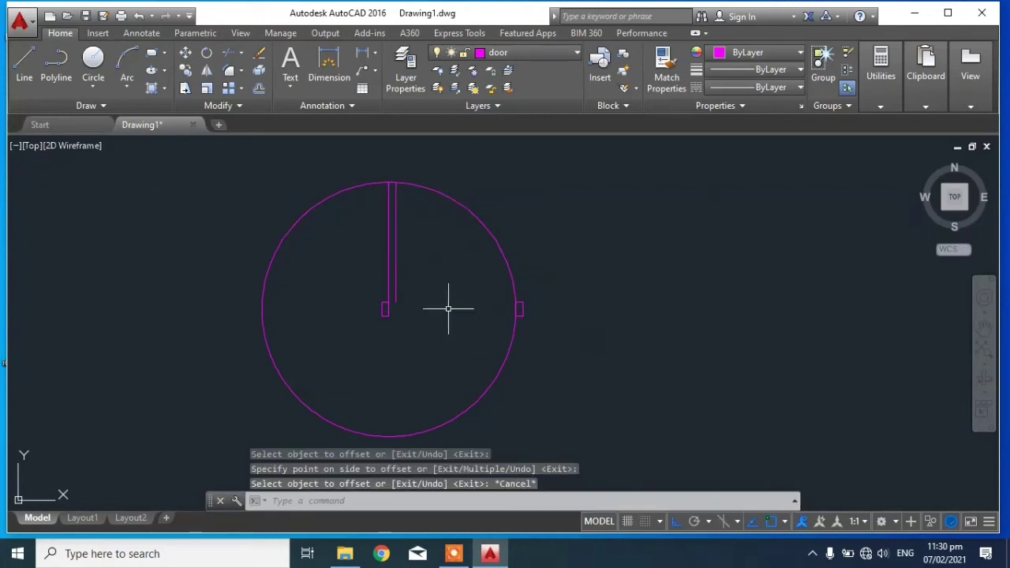
type("l")
key("Return")
left_click(394, 301)
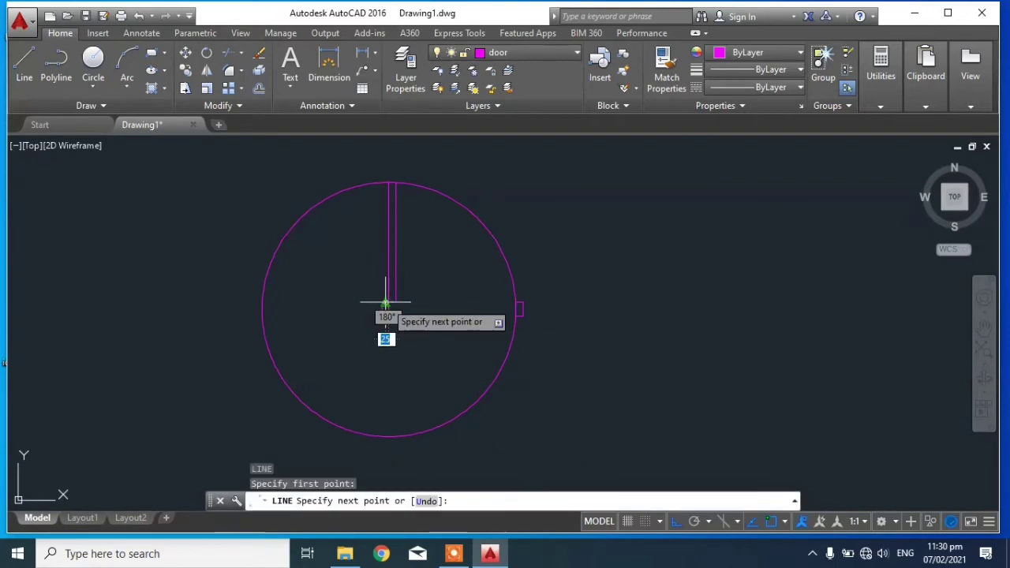
key("Escape")
type("TR")
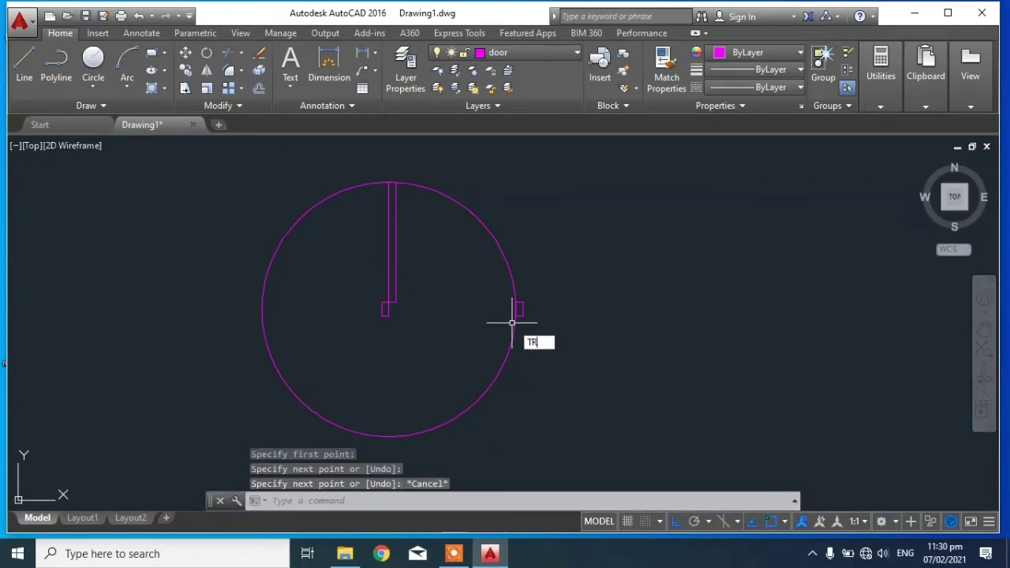
Step: Trim the circle against the leaf line and right jamb, leaving a quarter swing arc
key("Return")
left_click(388, 207)
scroll(542, 314, "up", 6)
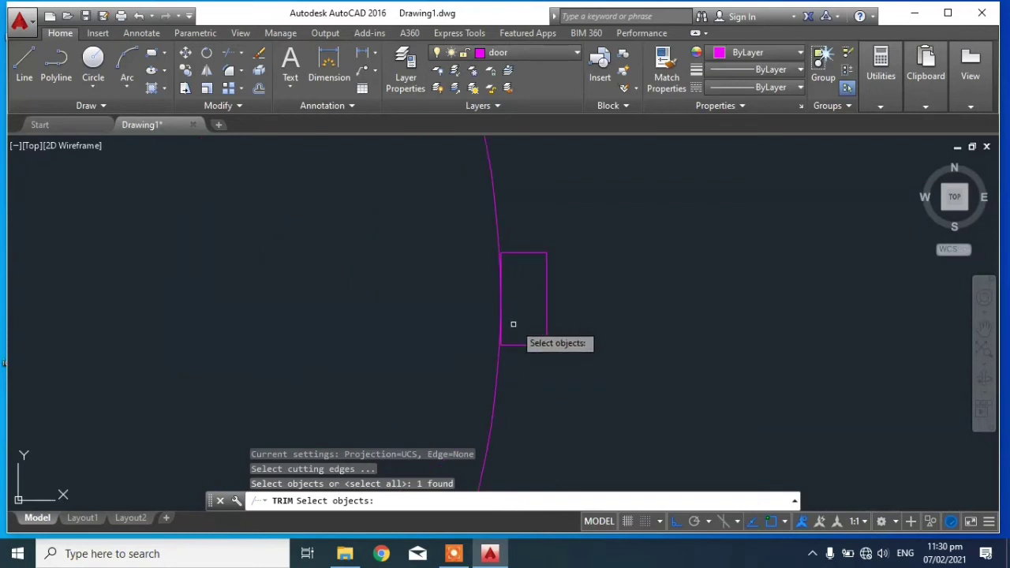
scroll(513, 322, "up", 5)
left_click(470, 367)
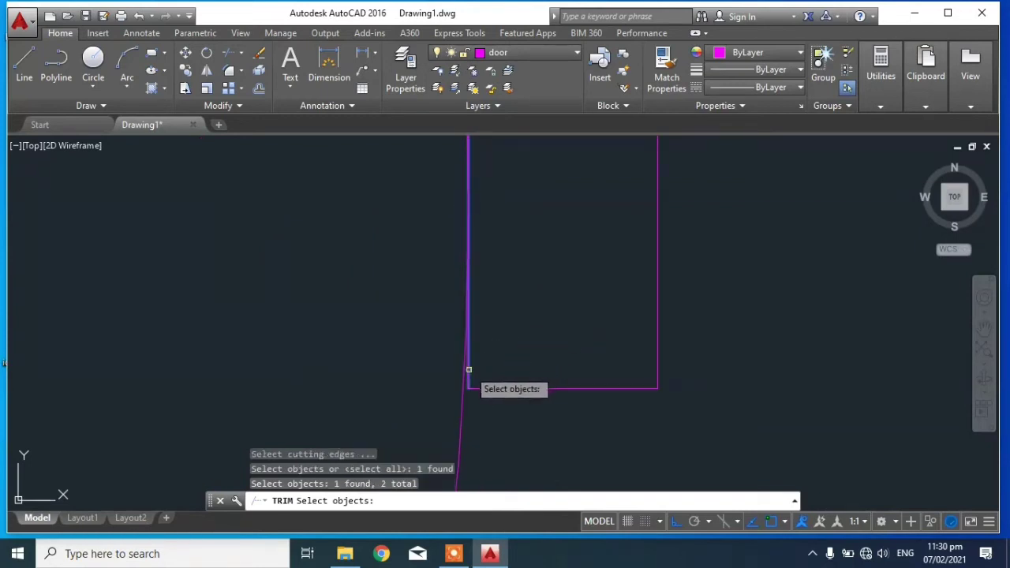
scroll(647, 305, "down", 3)
scroll(695, 298, "down", 3)
key("Return")
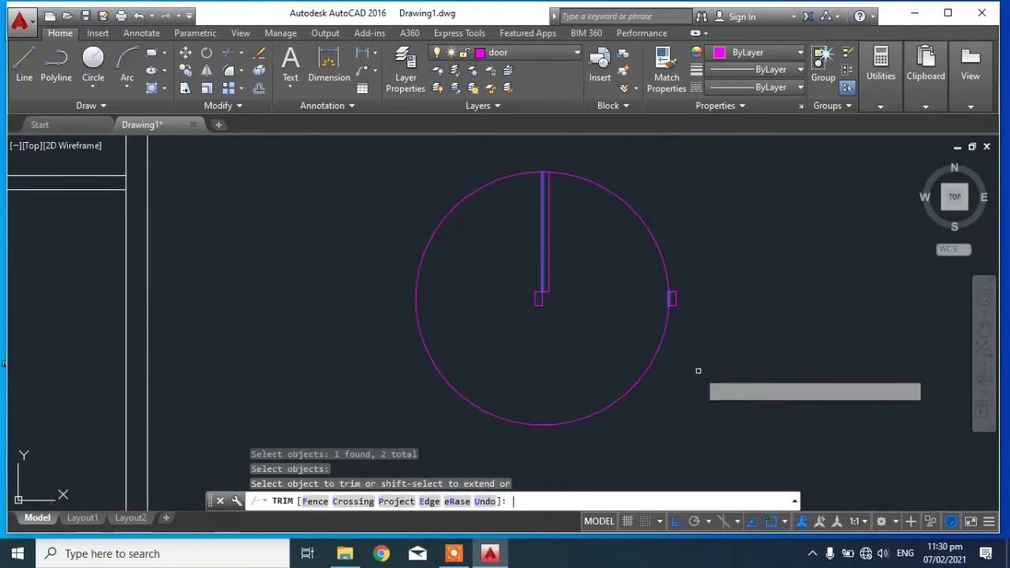
left_click_drag(662, 418, 556, 358)
scroll(367, 294, "down", 2)
scroll(369, 304, "down", 2)
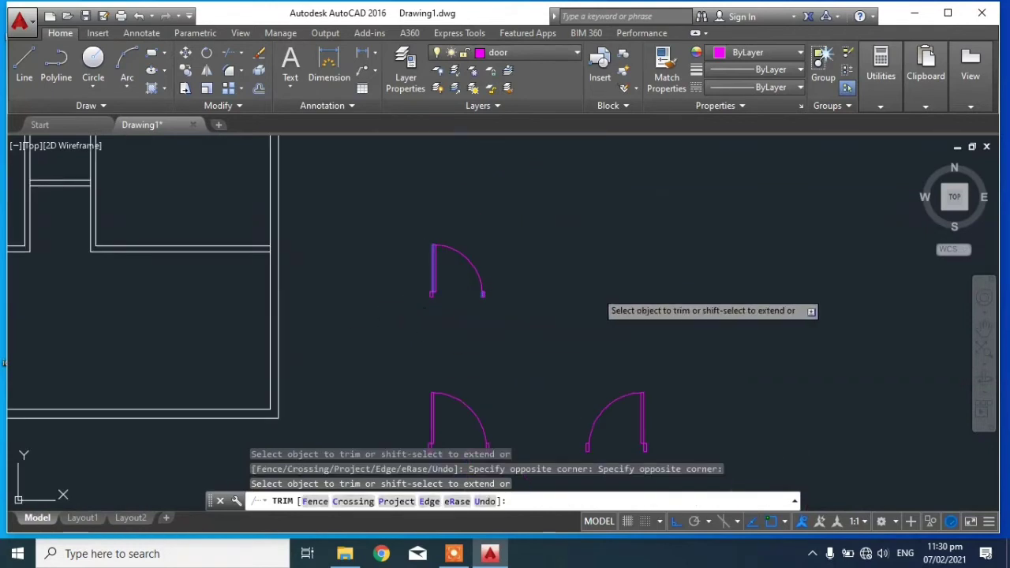
key("Escape")
Step: Recentre the view on the finished door and reselect it, cancelling a stray trim
scroll(652, 280, "down", 2)
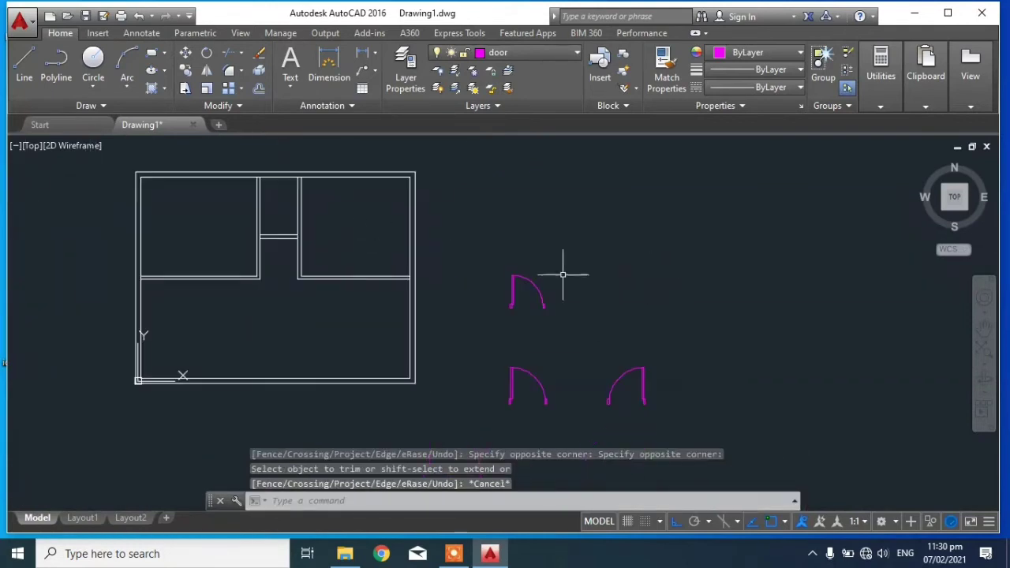
scroll(513, 268, "up", 4)
left_click(473, 261)
left_click(662, 411)
middle_click_drag(661, 412, 565, 394)
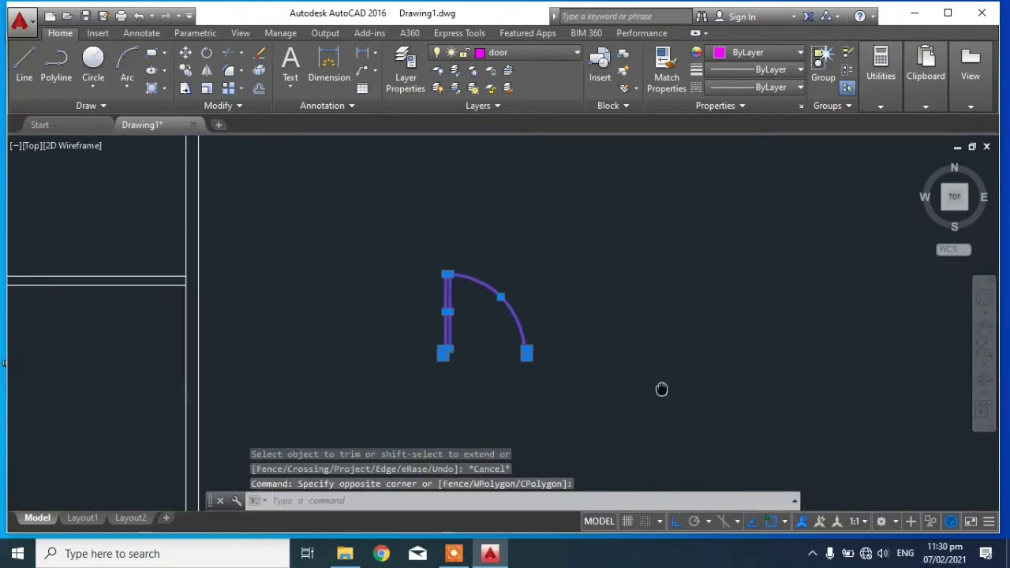
key("Escape")
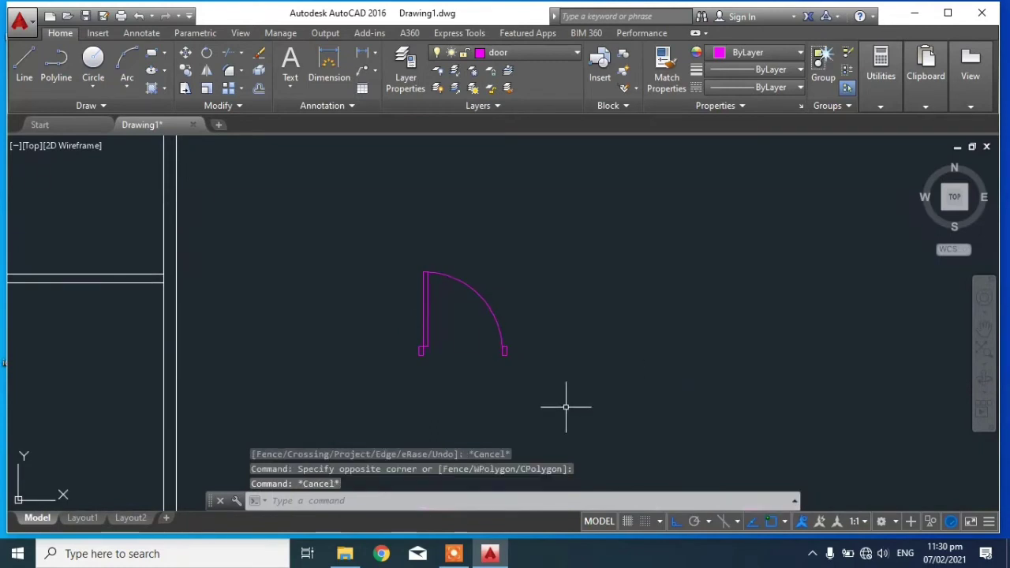
type("m")
key("Escape")
left_click(344, 203)
left_click(582, 419)
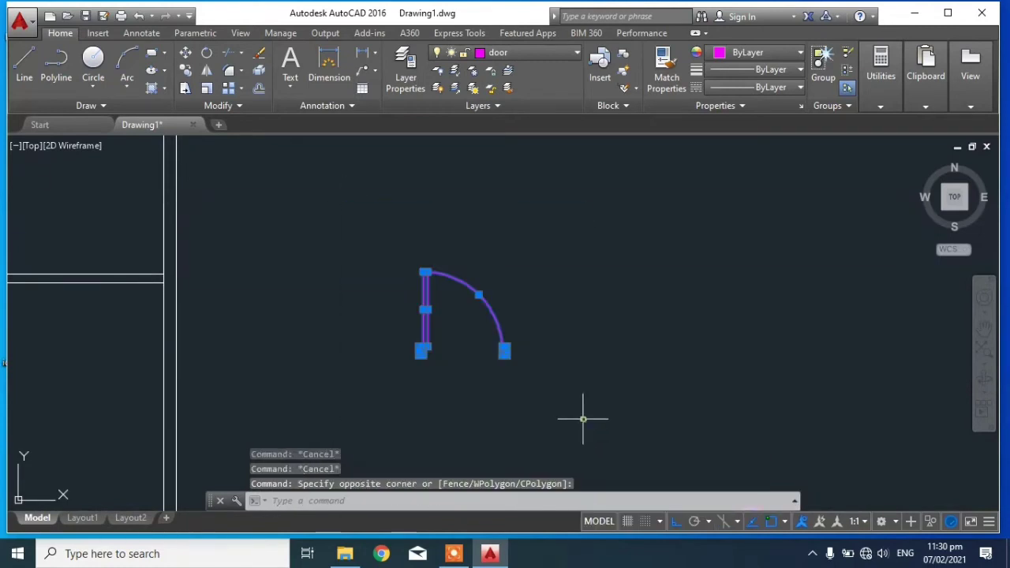
type("tr")
key("Return")
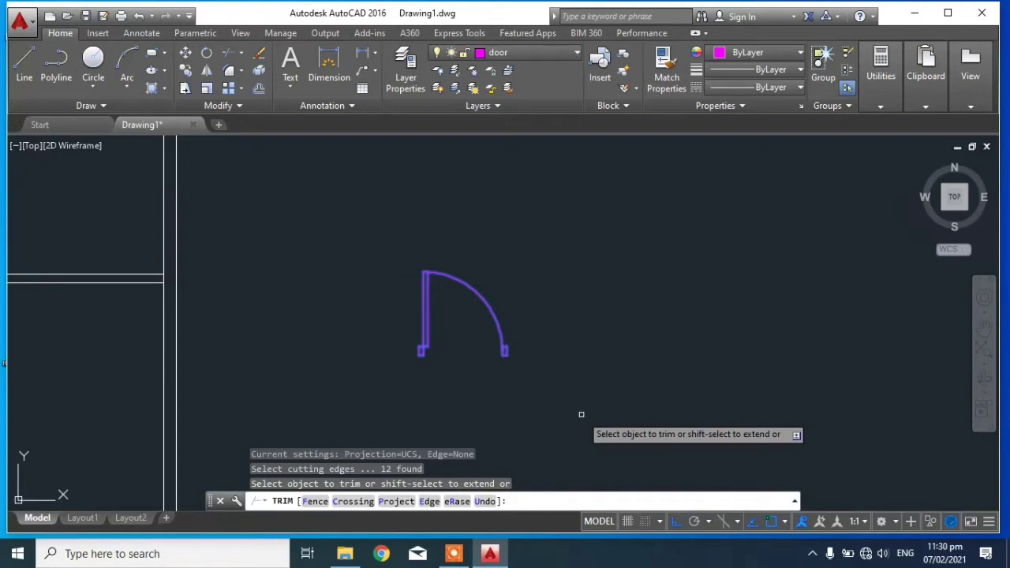
key("Escape")
key("Escape")
key("Escape")
Step: Mirror the door's 12 objects, setting the mirror line's first point to its right
type("i")
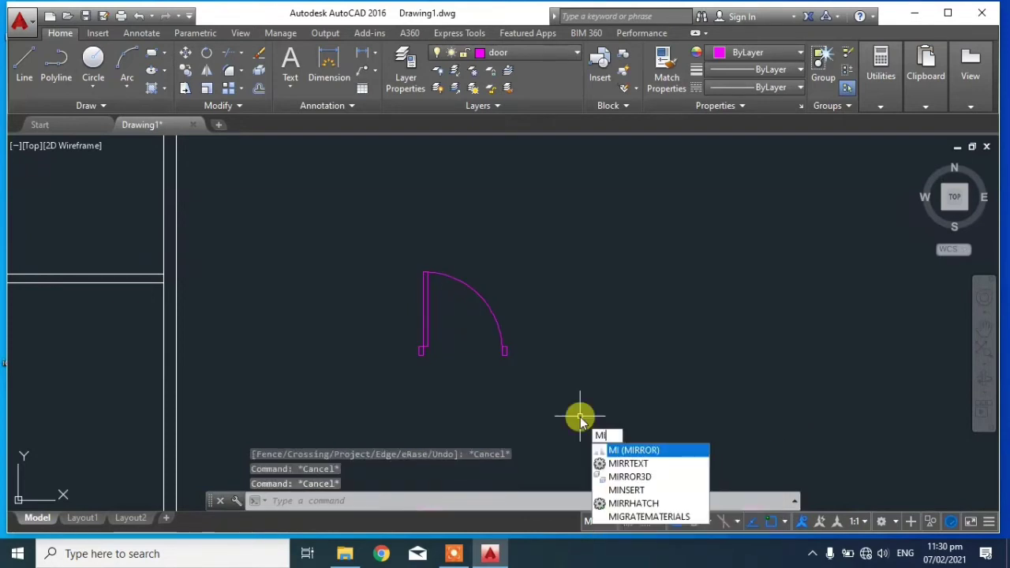
key("Return")
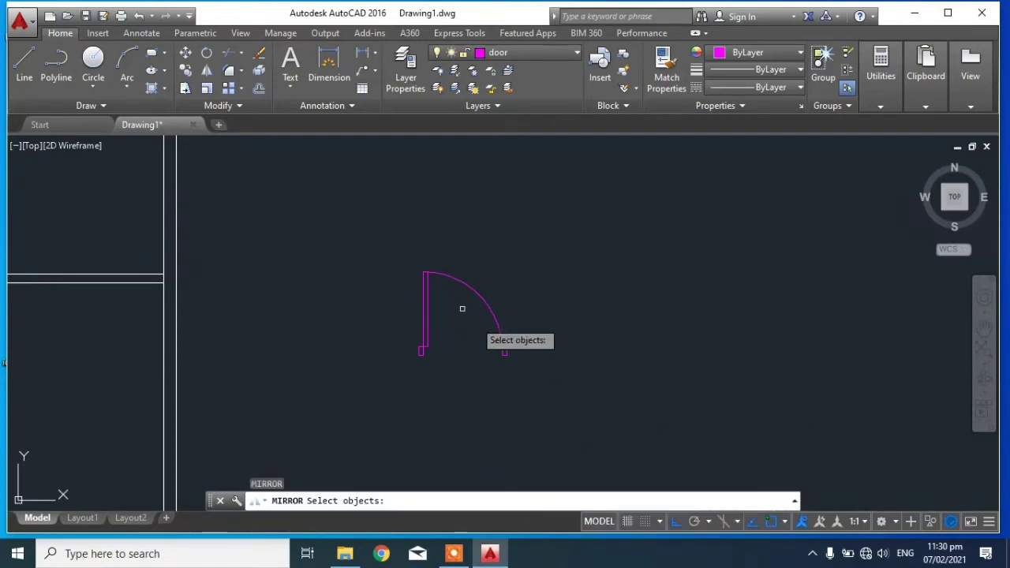
left_click(354, 230)
left_click(554, 397)
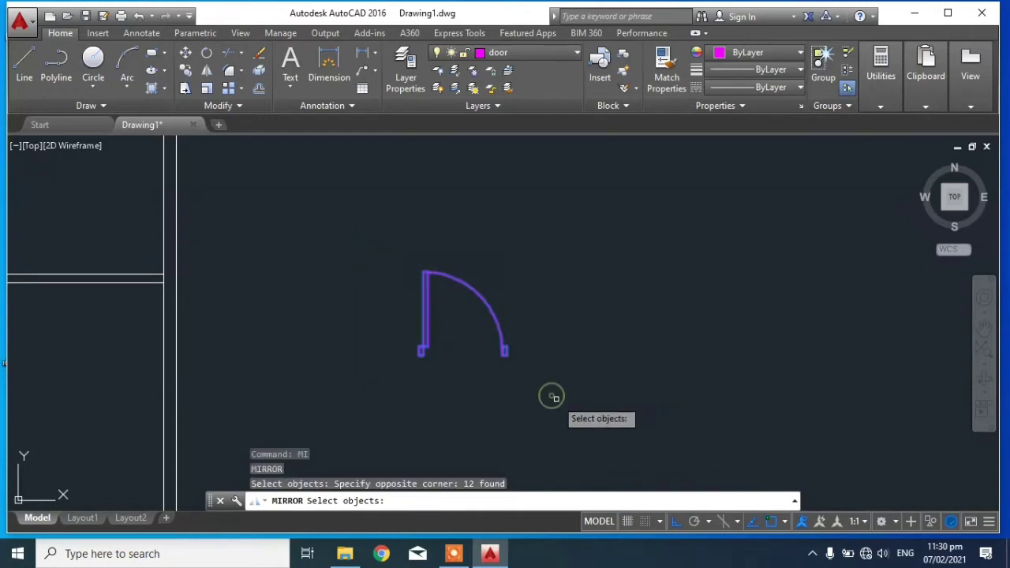
key("Return")
middle_click_drag(739, 394, 656, 382)
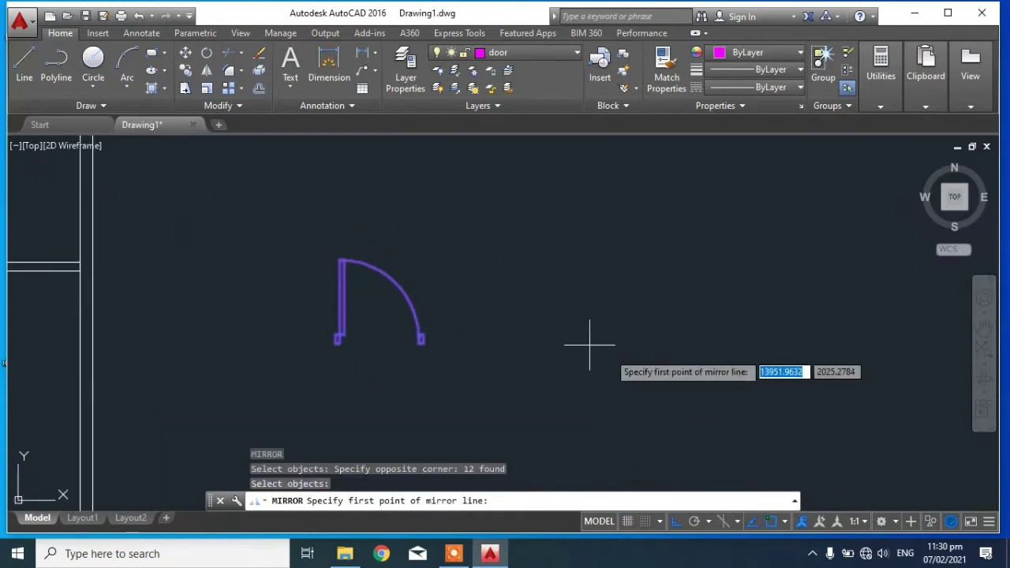
left_click(504, 341)
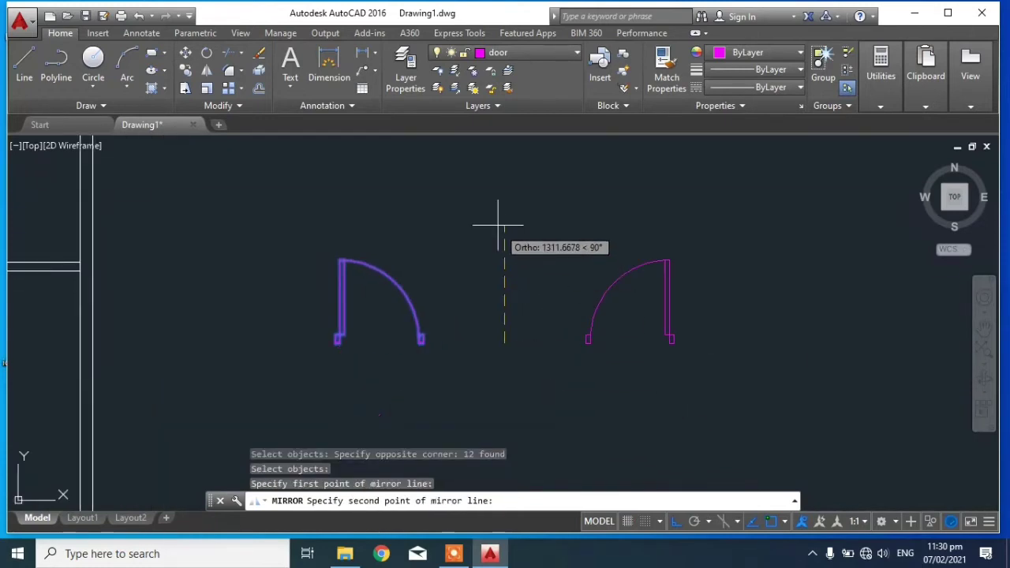
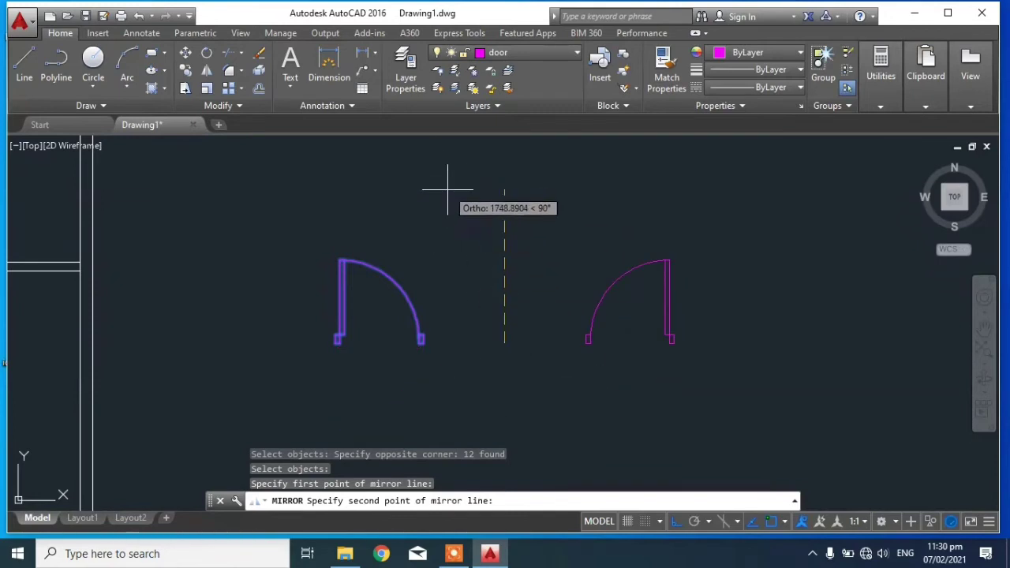
Step: Mirror the upper door pair downward, keeping the originals, and zoom out to see all four doors
left_click(480, 268)
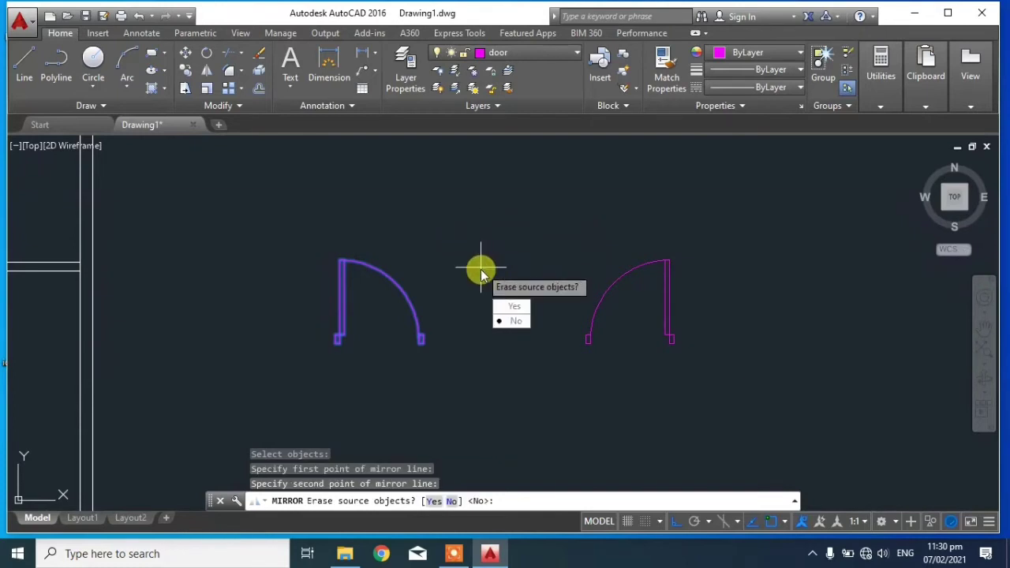
key("Return")
scroll(552, 268, "down", 5)
mouse_move(575, 282)
middle_mouse_down()
mouse_move(749, 284)
mouse_move(557, 286)
mouse_move(705, 327)
mouse_move(602, 316)
mouse_move(552, 333)
mouse_move(557, 318)
middle_mouse_up()
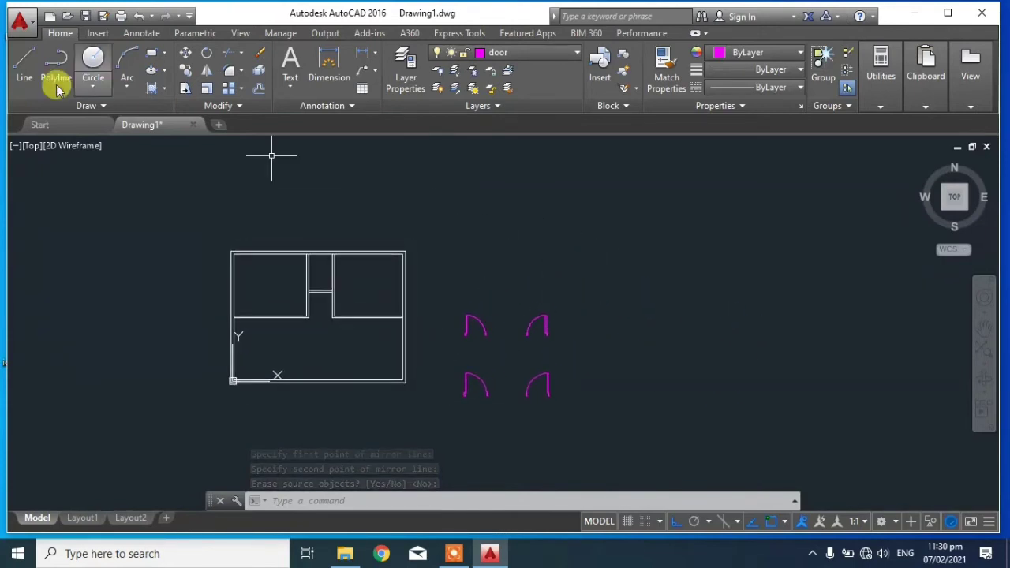
Step: Draw a small magenta door jamb with 50, 150 and 50 line segments
left_click(25, 63)
scroll(446, 289, "up", 5)
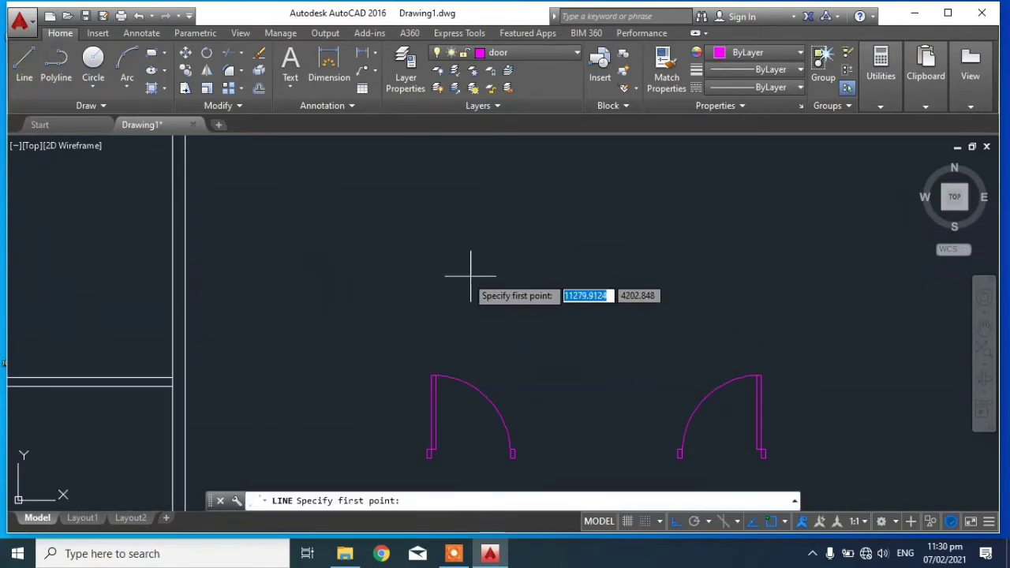
scroll(583, 270, "down", 4)
scroll(587, 279, "up", 2)
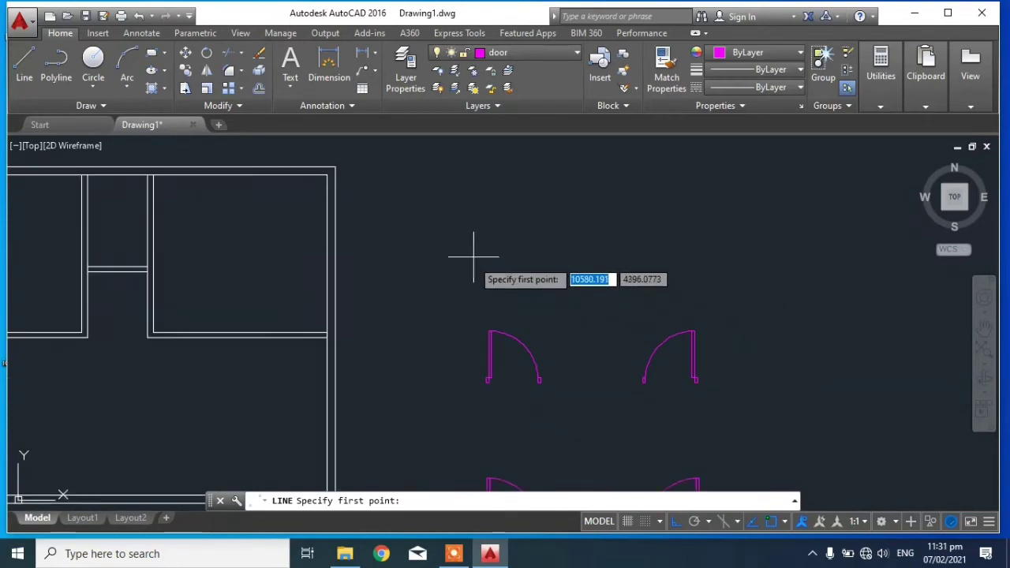
left_click(480, 251)
type("50")
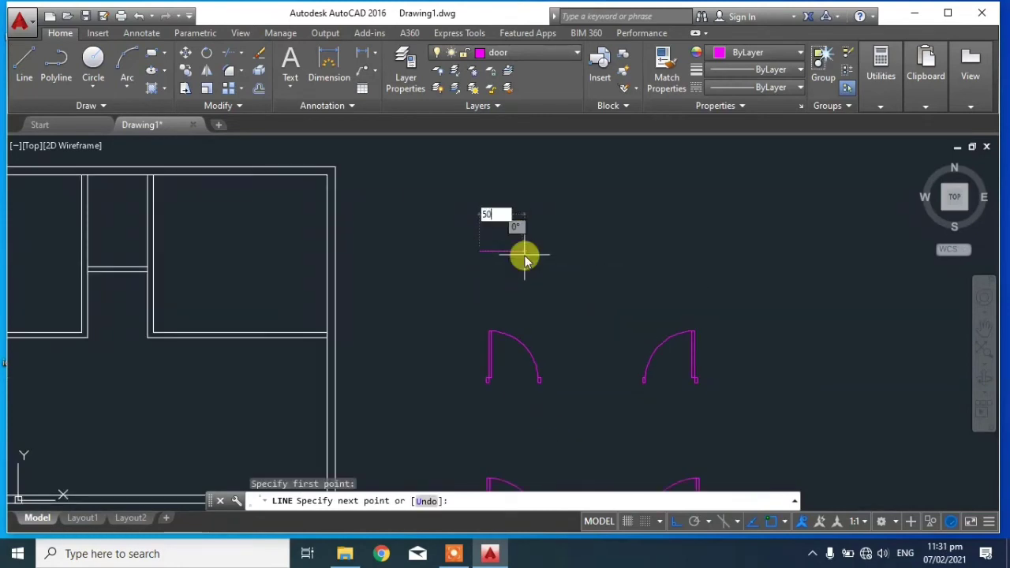
key("Return")
type("150")
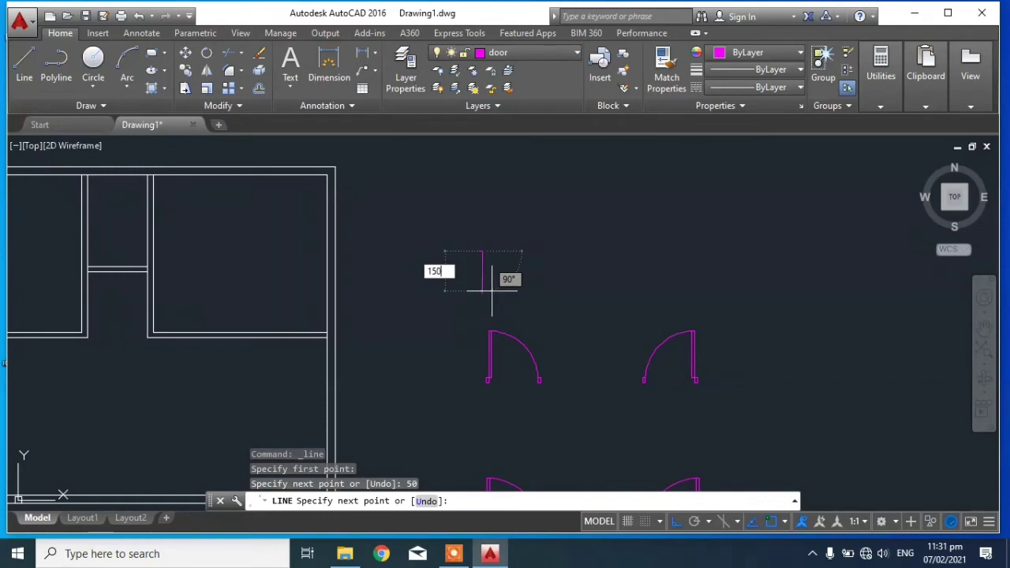
key("Return")
type("50")
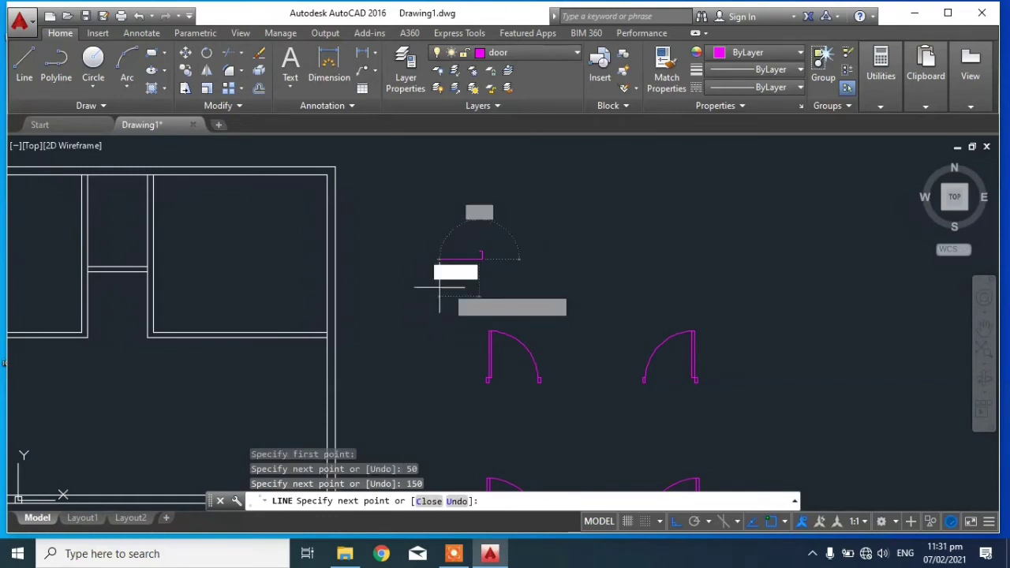
key("Return")
scroll(451, 276, "up", 3)
key("Escape")
middle_click_drag(608, 253, 518, 303)
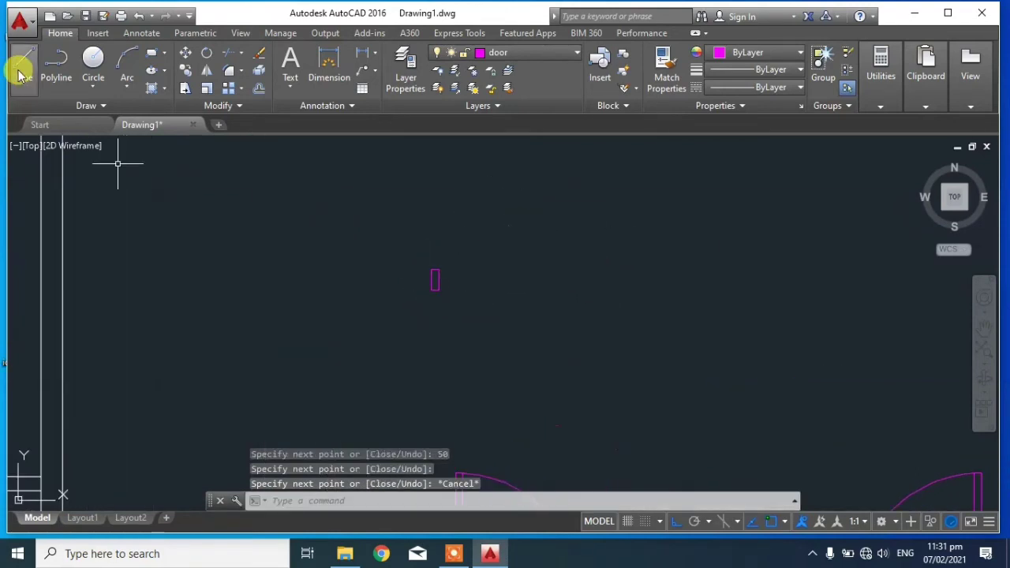
Step: Draw a 700-unit spacing line from the jamb's corner
left_click(24, 64)
left_click(438, 290)
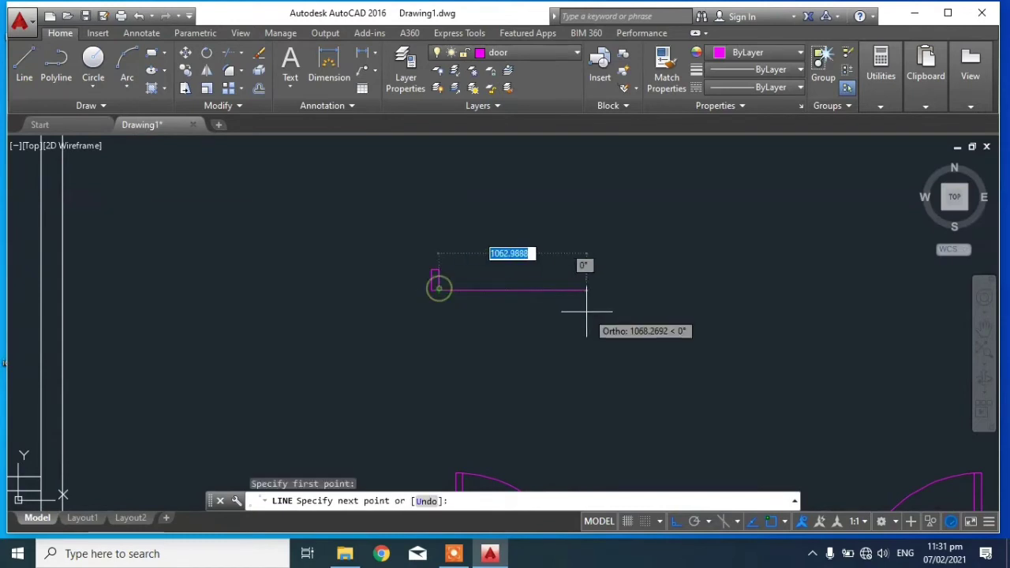
type("700")
key("Return")
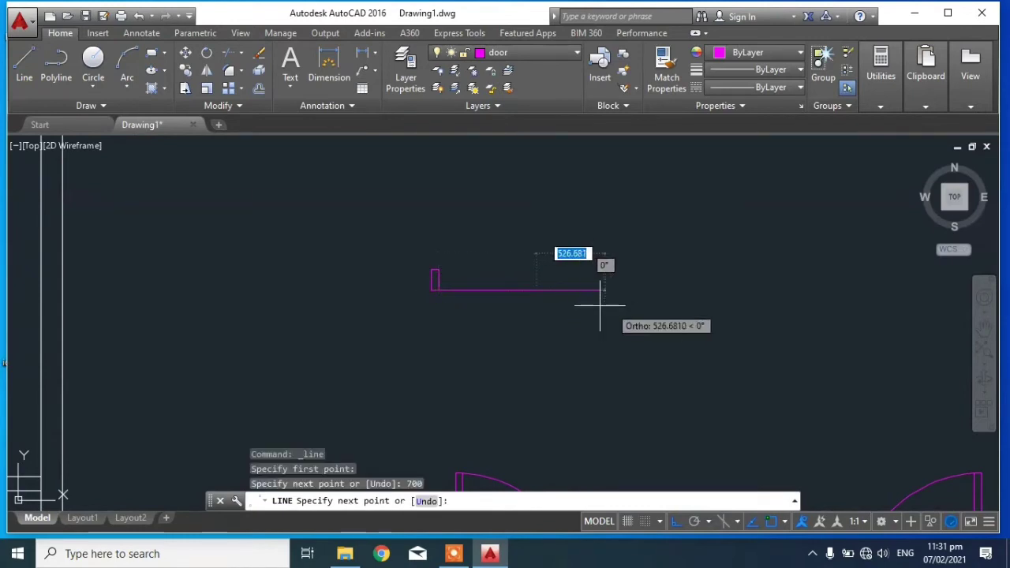
key("Escape")
scroll(468, 271, "up", 2)
Step: Copy the jamb to the far end of the 700 line, then delete the guide line
left_click(373, 235)
left_click(448, 330)
type("CO")
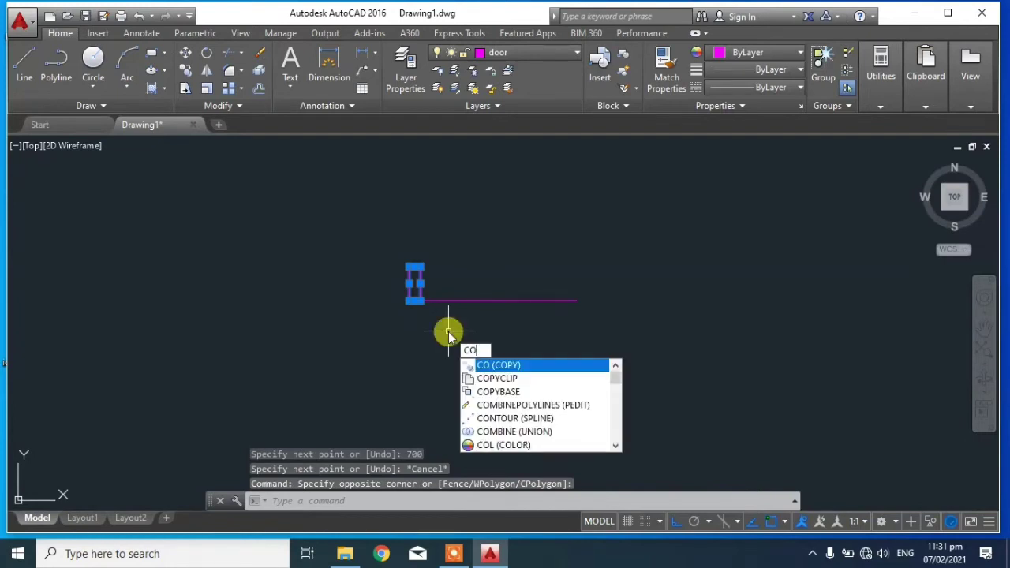
key("Return")
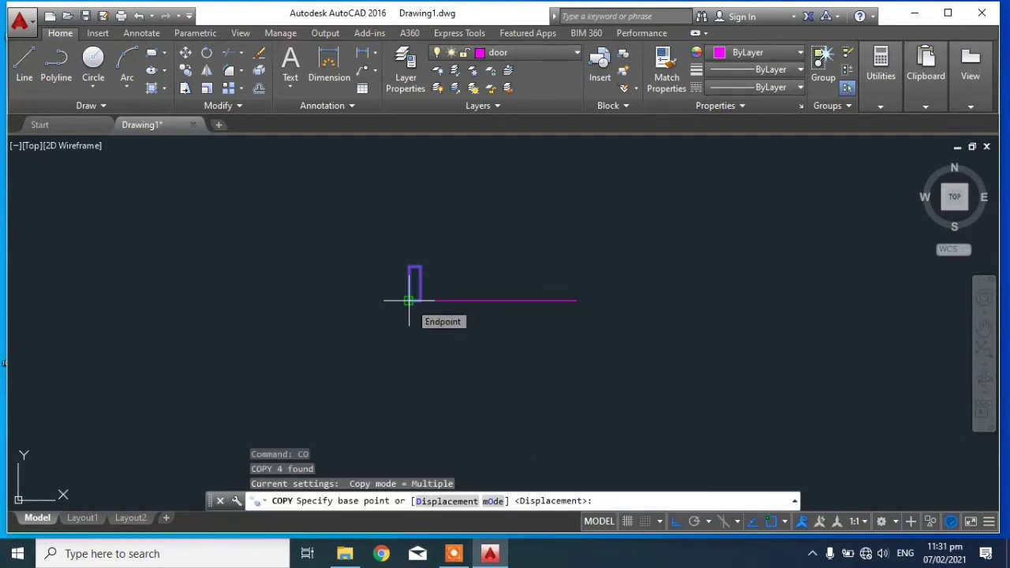
left_click(409, 300)
left_click(577, 300)
key("Escape")
left_click(543, 320)
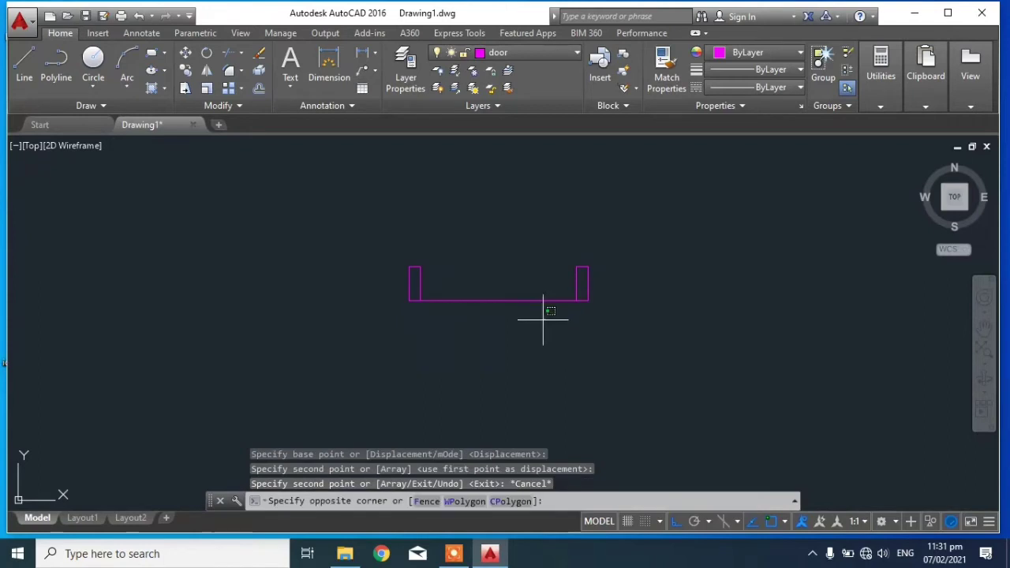
left_click(514, 265)
key("Delete")
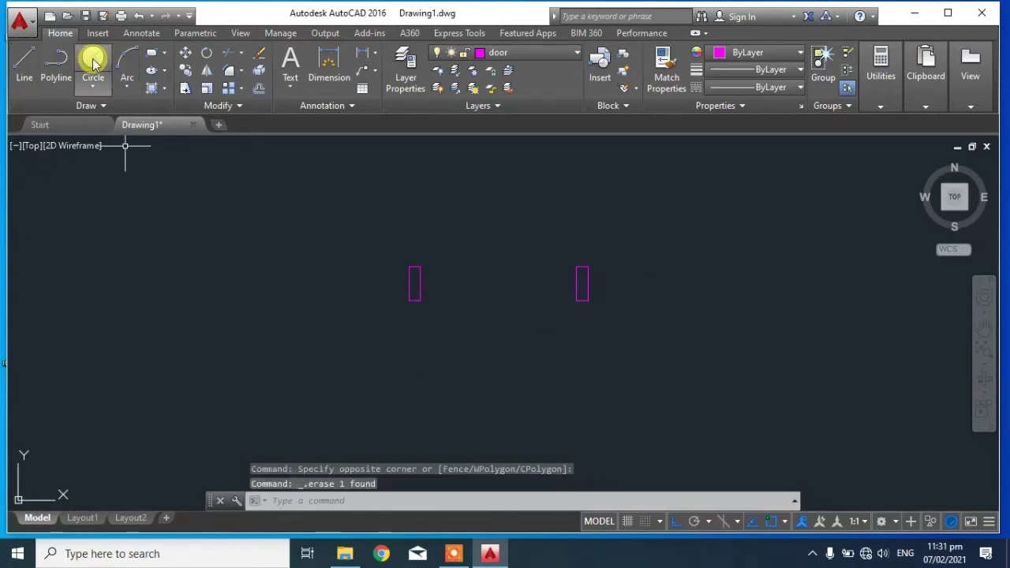
Step: Draw a circle spanning the two jambs and a vertical door-leaf line from its centre
left_click(93, 59)
left_click(420, 283)
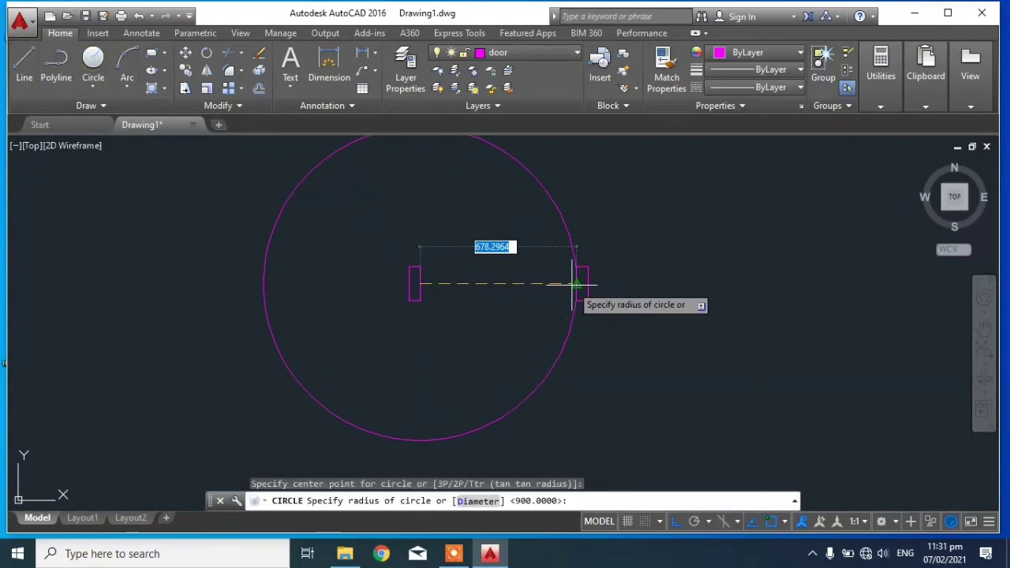
left_click(574, 284)
scroll(453, 337, "down", 4)
key("Return")
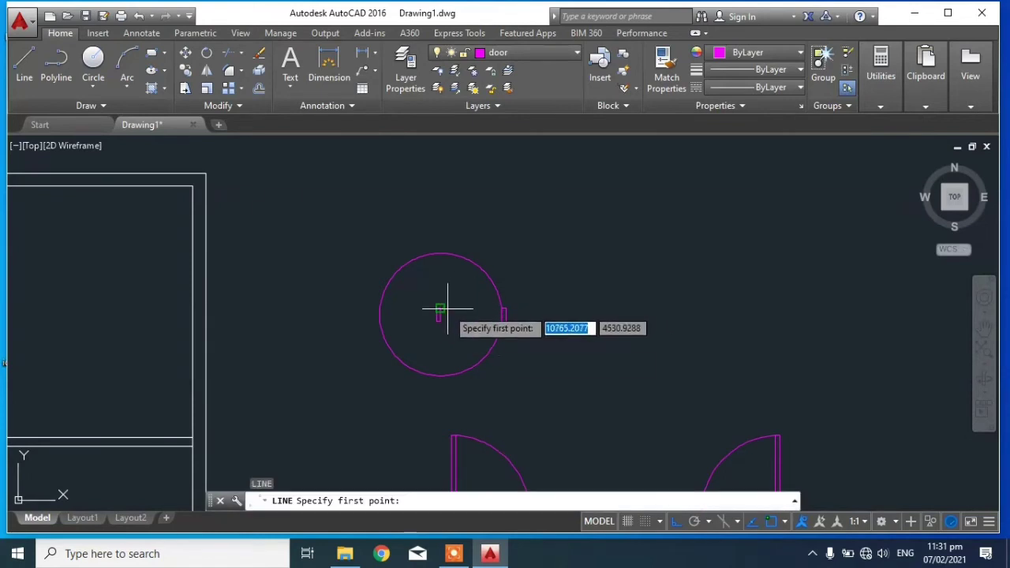
left_click(442, 310)
left_click(443, 276)
key("Escape")
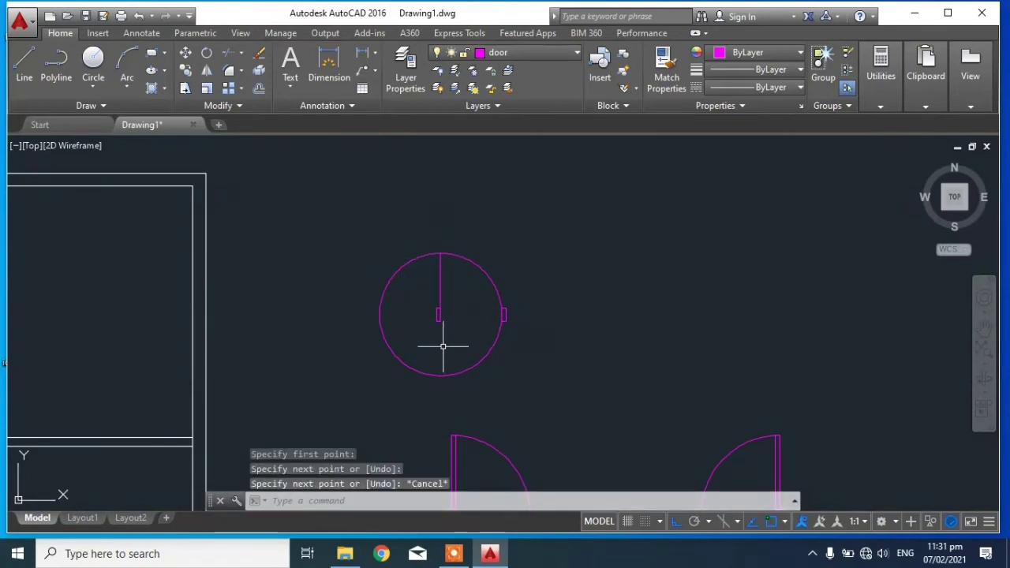
Step: Offset the leaf line 50 to the right to give the door leaf thickness
type("o")
key("Return")
key("Return")
scroll(442, 347, "up", 4)
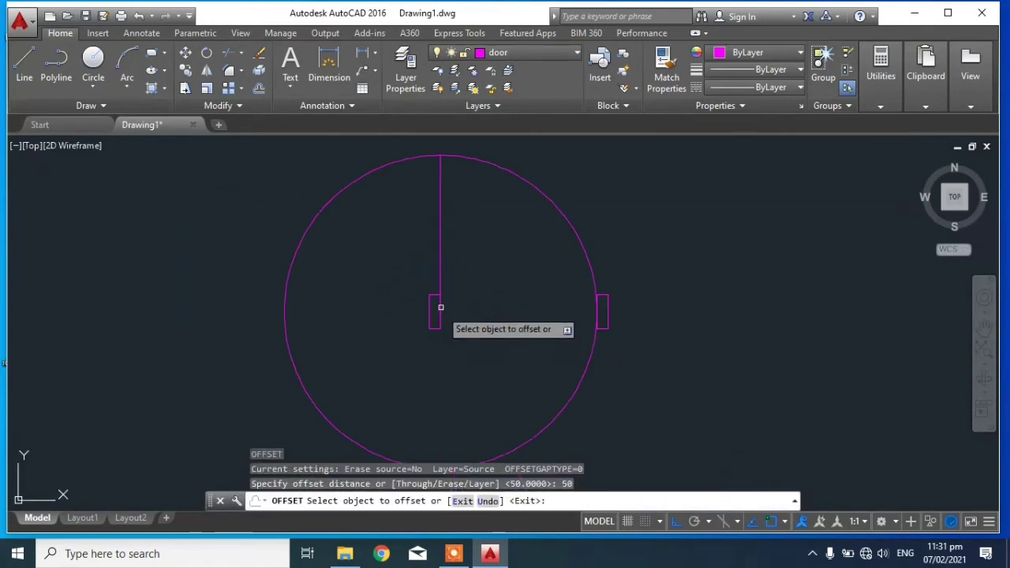
left_click(442, 267)
left_click(504, 260)
key("Escape")
middle_click_drag(504, 292, 489, 310)
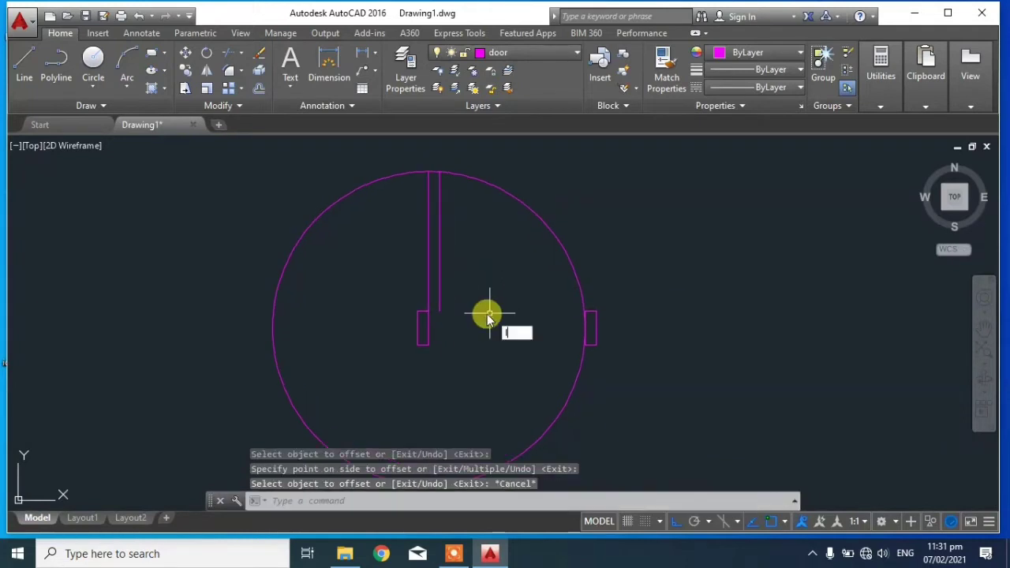
key("Return")
left_click(439, 310)
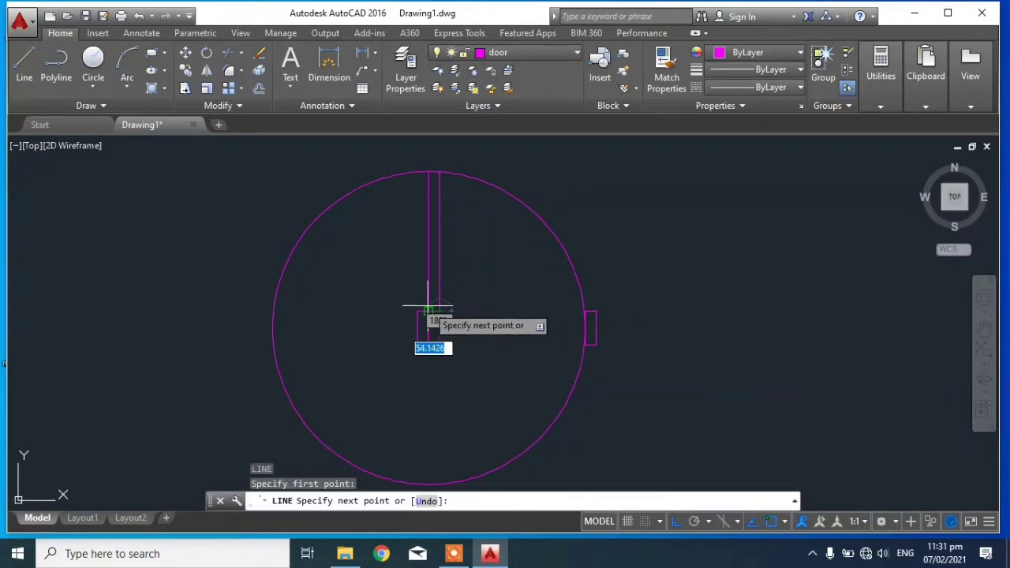
key("Escape")
scroll(513, 292, "down", 4)
scroll(592, 292, "up", 1)
scroll(418, 280, "up", 3)
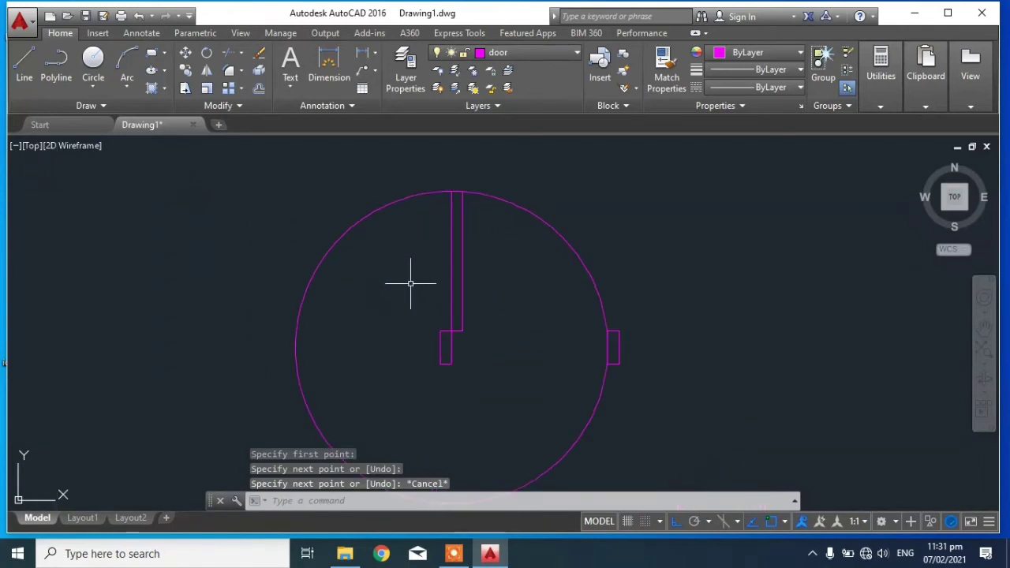
type("tr")
Step: Trim the circle against the leaf lines to a quarter swing arc, then view the whole plan
key("Return")
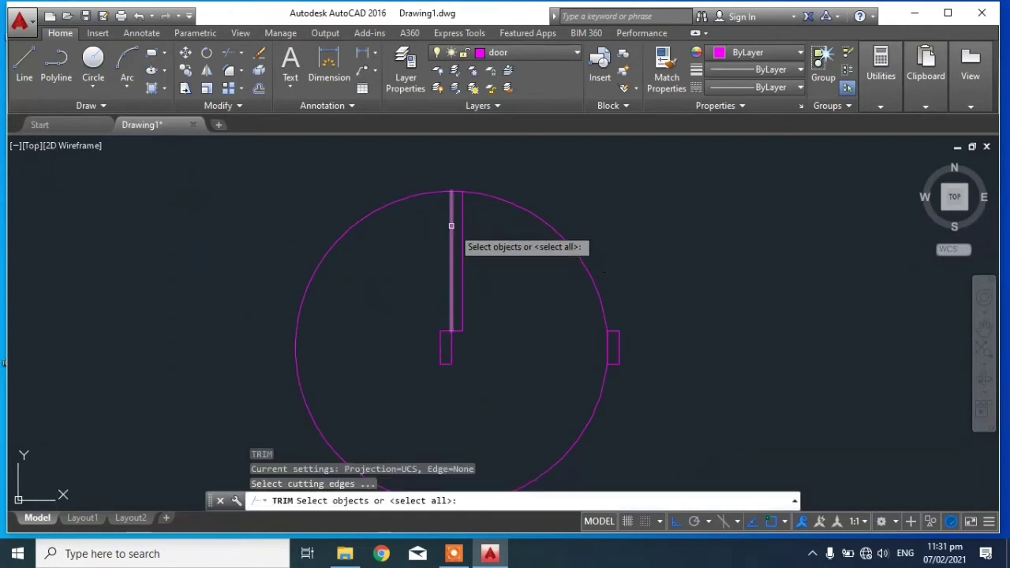
left_click(450, 226)
scroll(496, 396, "up", 5)
left_click(442, 435)
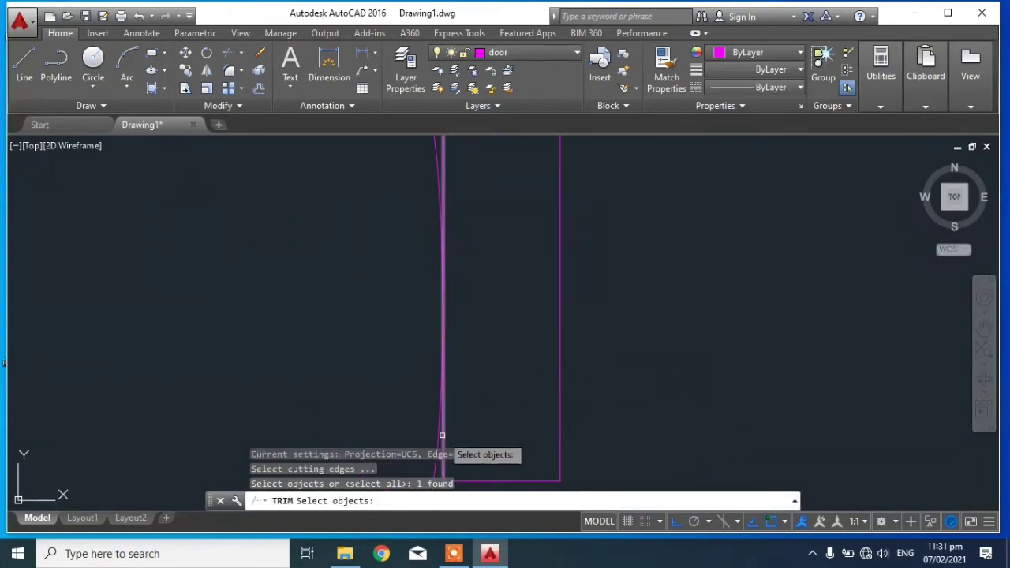
scroll(442, 435, "down", 3)
scroll(713, 356, "down", 5)
key("Return")
left_click(713, 357)
left_click(623, 320)
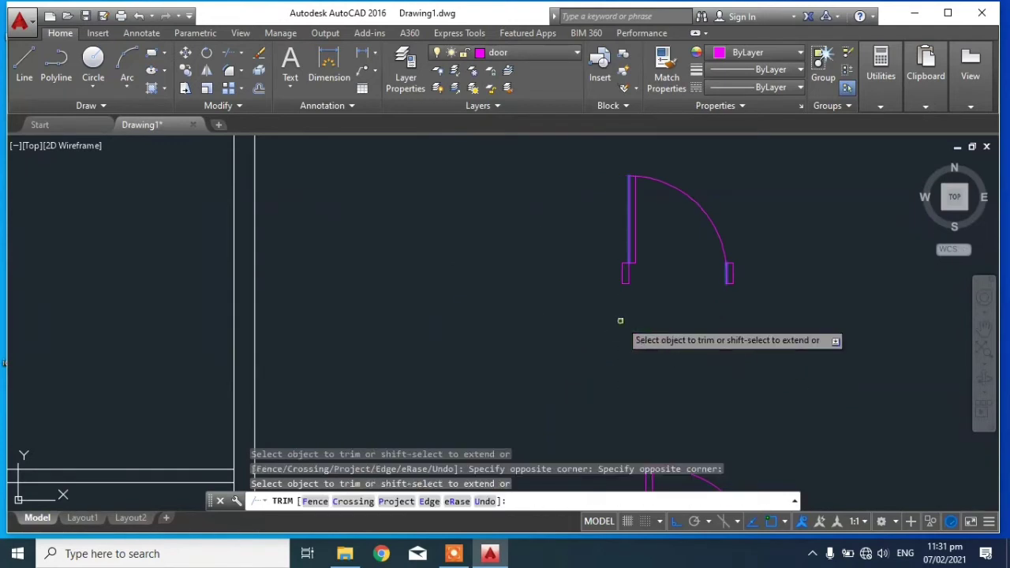
key("Escape")
scroll(541, 252, "down", 2)
scroll(614, 276, "down", 4)
mouse_move(613, 275)
middle_mouse_down()
mouse_move(744, 229)
mouse_move(646, 267)
mouse_move(458, 271)
middle_mouse_up()
scroll(485, 250, "down", 2)
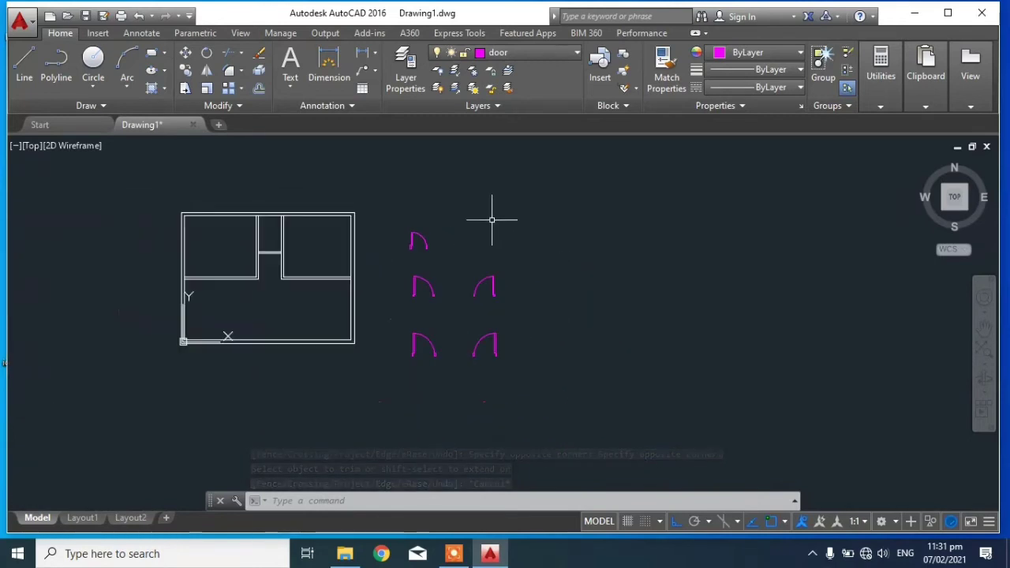
middle_click_drag(530, 169, 548, 198)
scroll(548, 198, "up", 2)
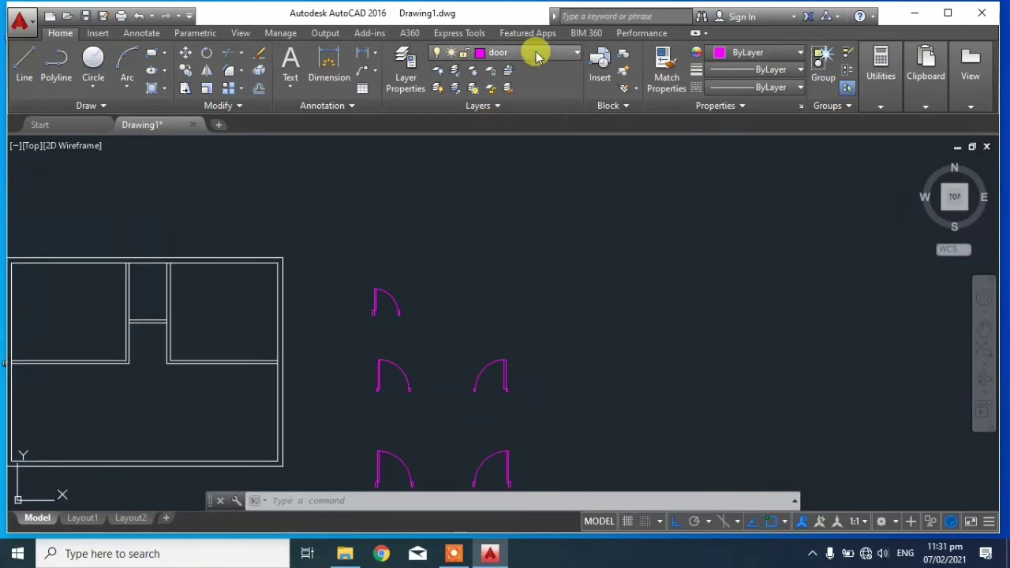
Step: Choose the window layer from the layer list and erase a stray short line
left_click(536, 54)
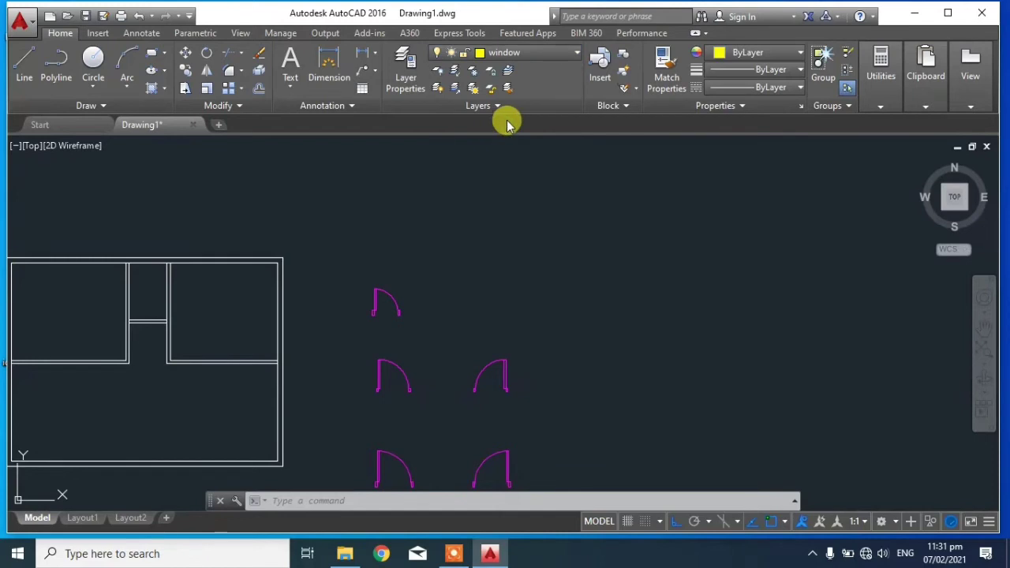
middle_click_drag(302, 179, 232, 164)
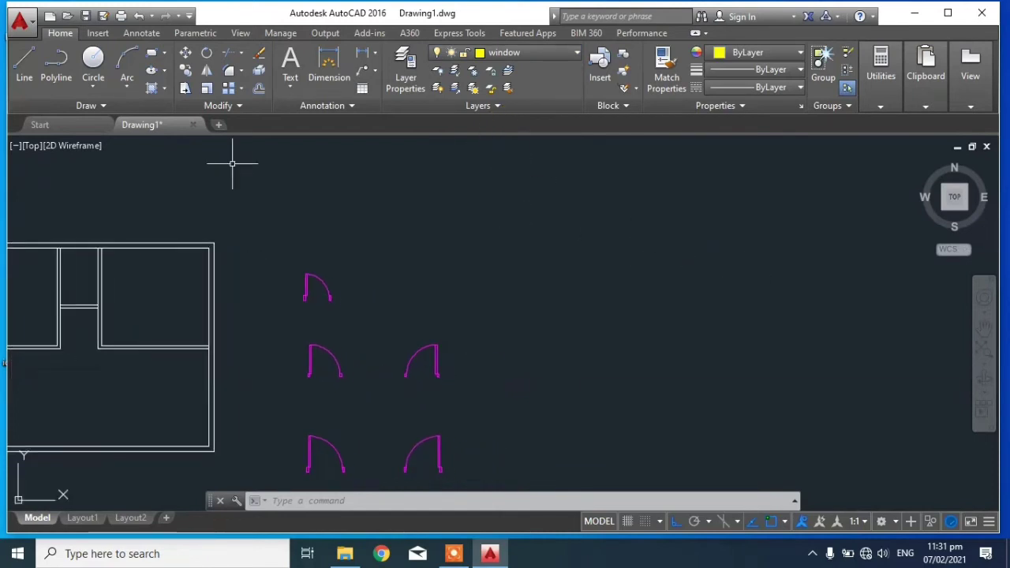
left_click(26, 69)
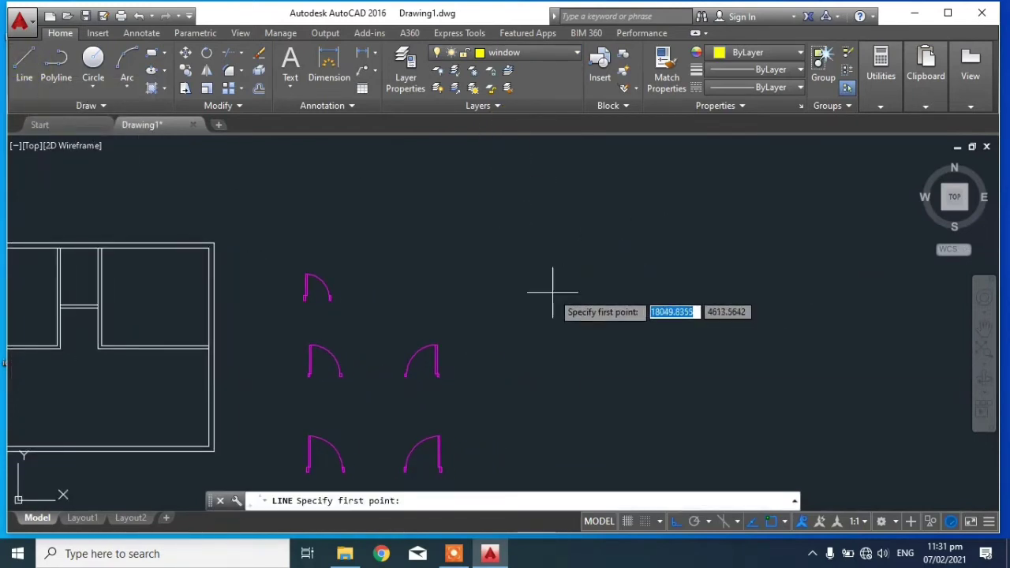
left_click(496, 285)
type("120")
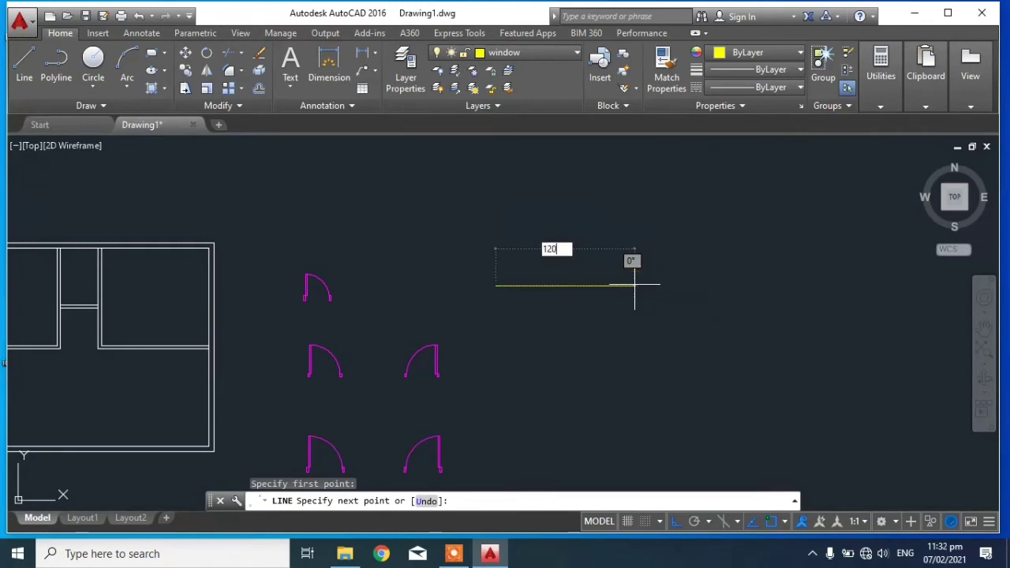
key("Return")
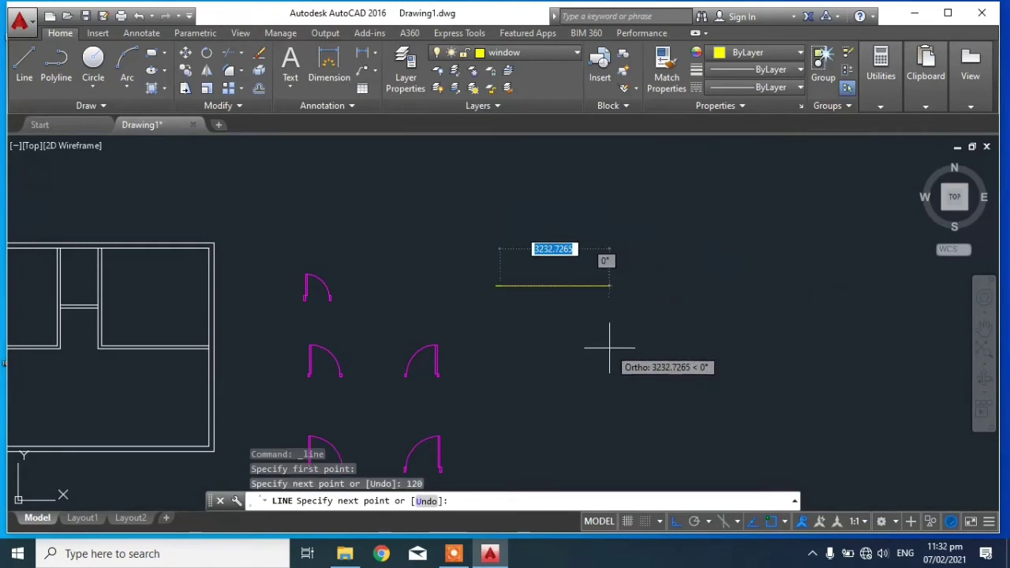
key("Escape")
left_click(541, 292)
left_click(469, 245)
key("Delete")
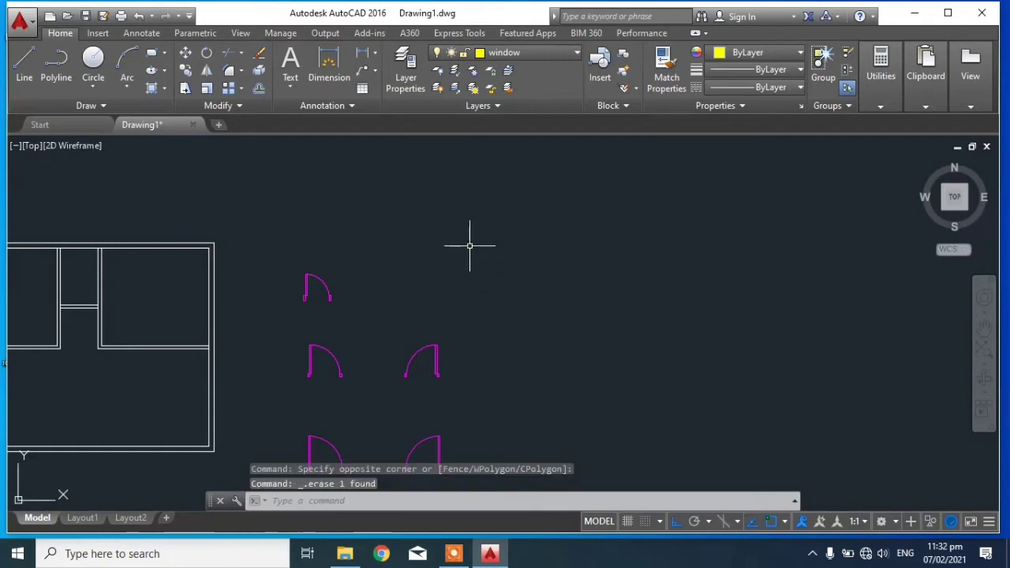
Step: Draw a 1200 by 150 yellow window rectangle with typed line lengths
left_click(25, 64)
left_click(499, 265)
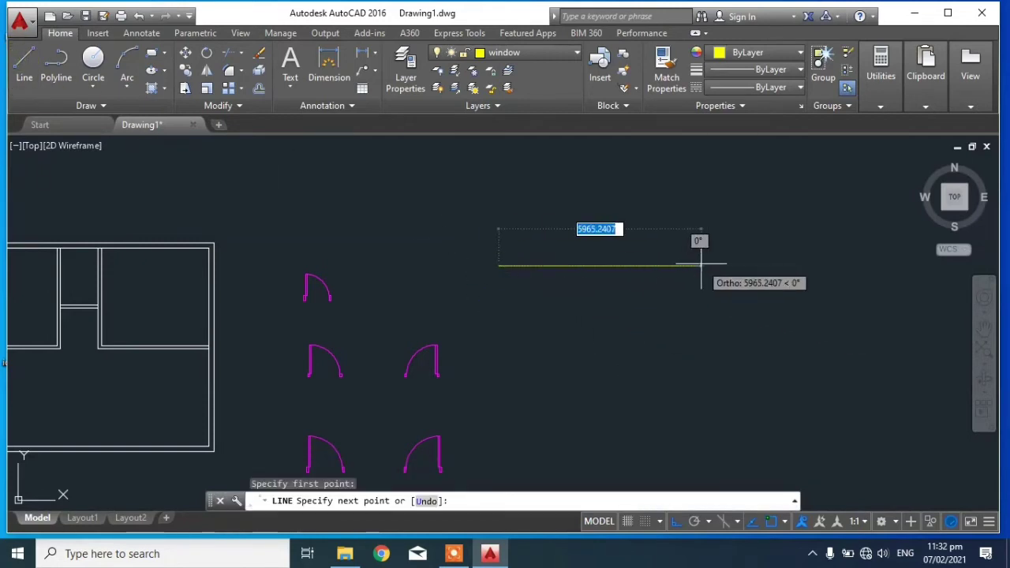
type("120")
key("Return")
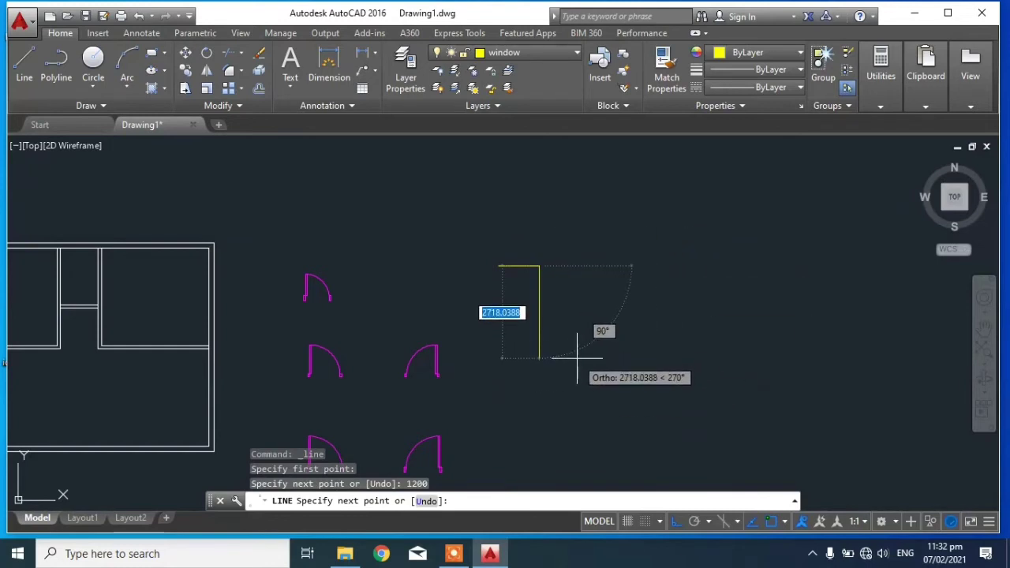
type("150")
key("Return")
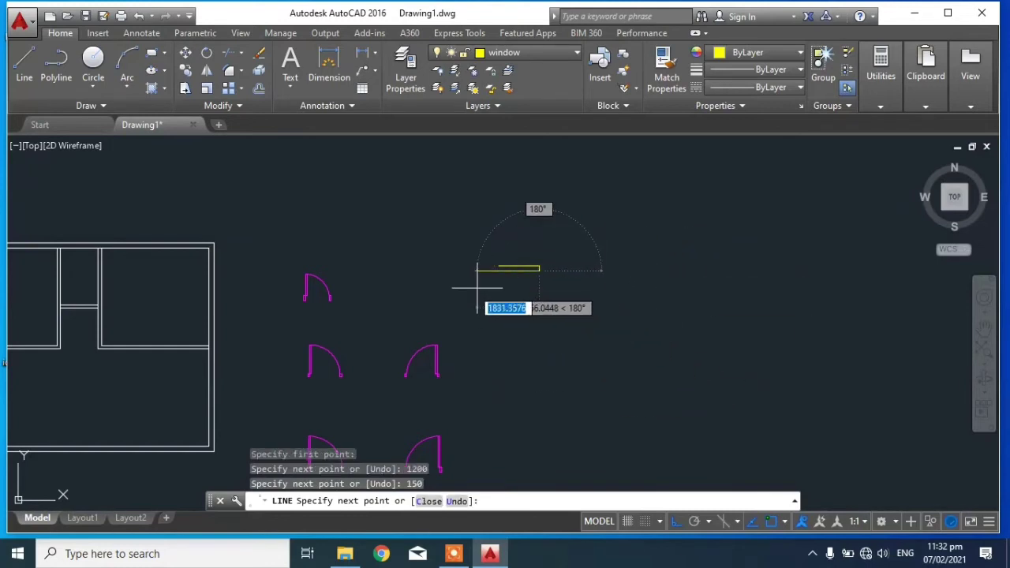
type("1200")
key("Return")
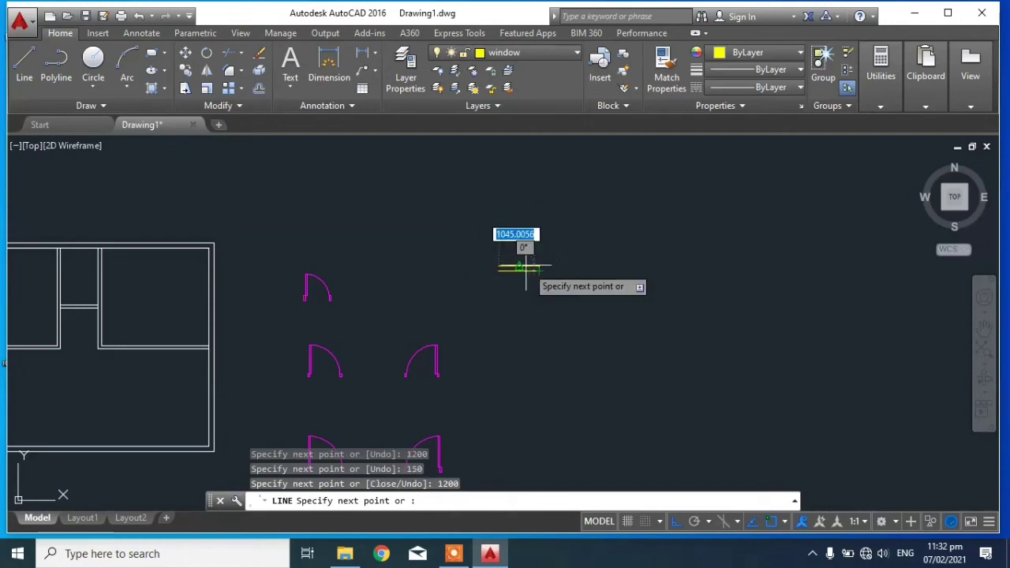
scroll(512, 271, "up", 2)
left_click(472, 270)
key("Escape")
Step: Add a lengthwise centre line and a midpoint split line inside the 1200 window
left_click(25, 61)
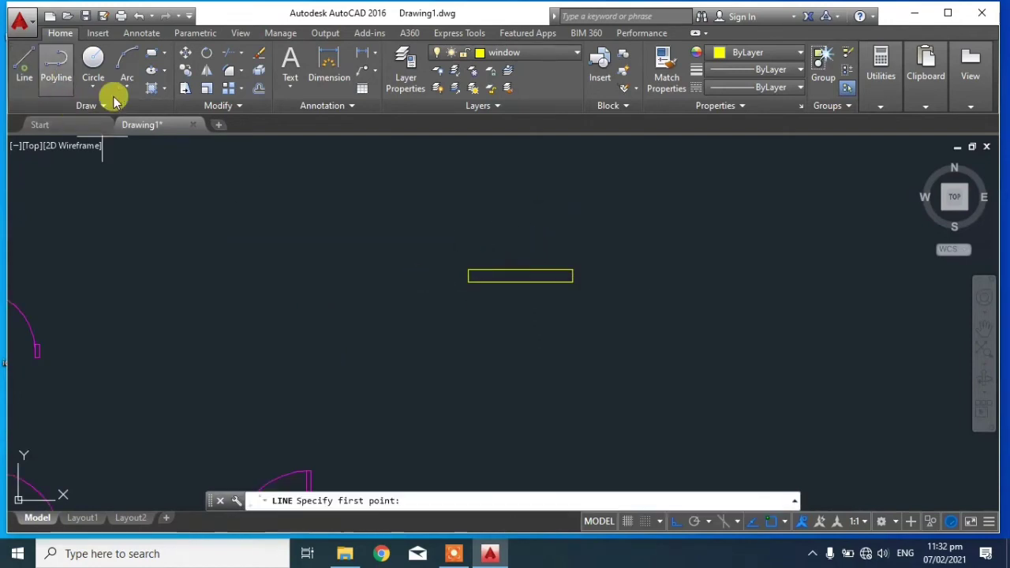
left_click(468, 275)
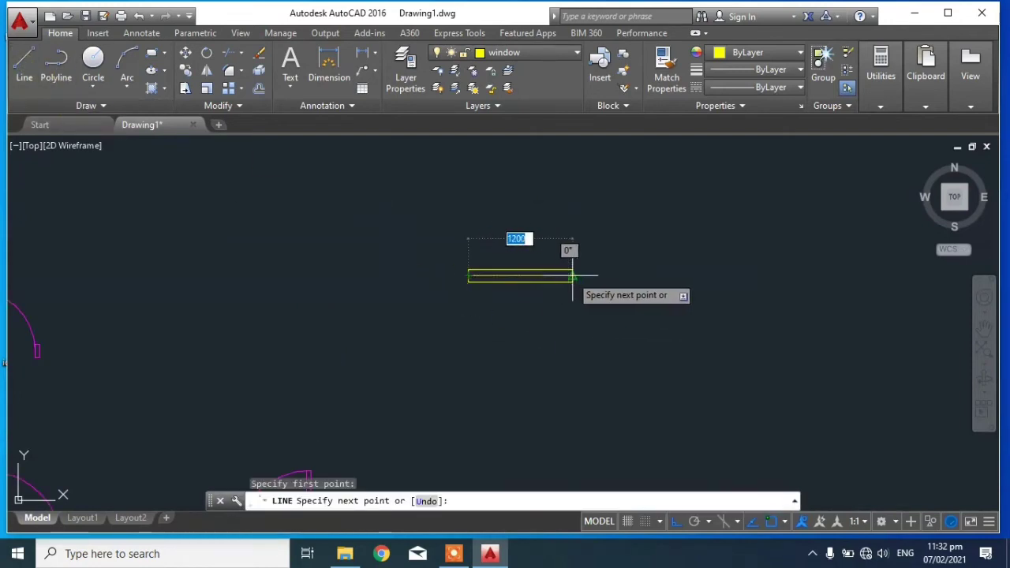
left_click(573, 275)
key("Escape")
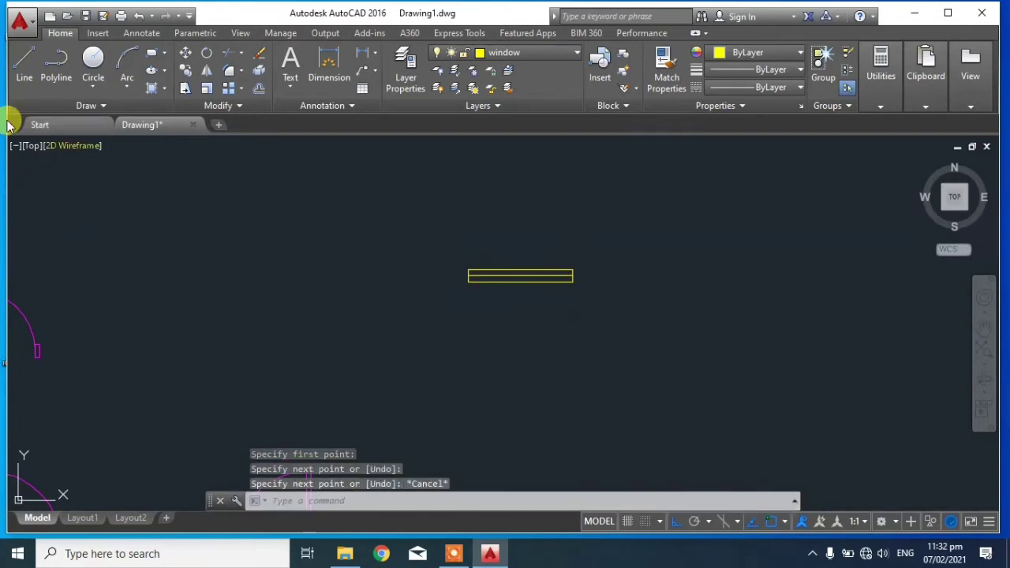
left_click(24, 61)
scroll(567, 273, "up", 3)
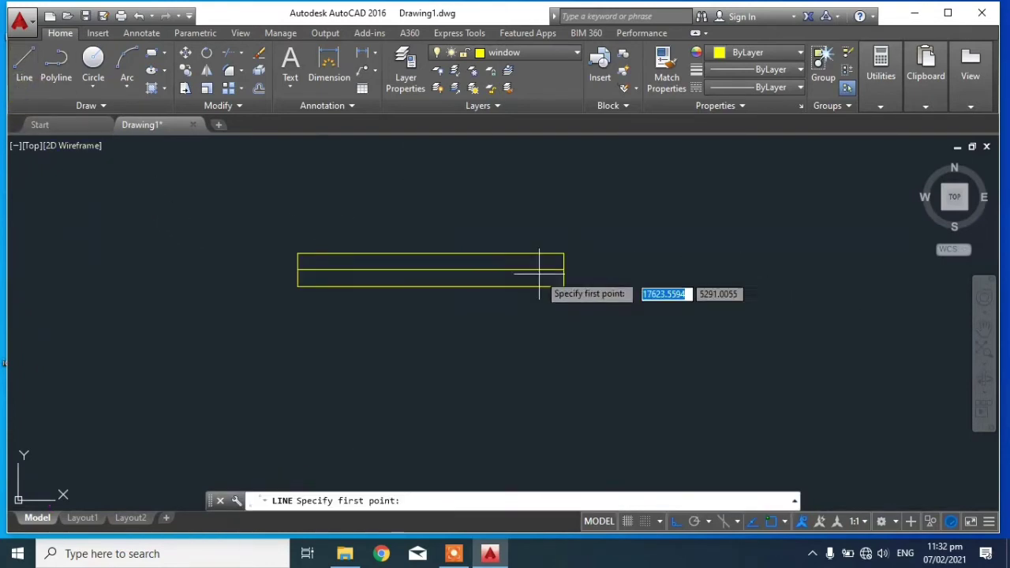
left_click(430, 253)
left_click(430, 286)
key("Escape")
scroll(578, 279, "down", 5)
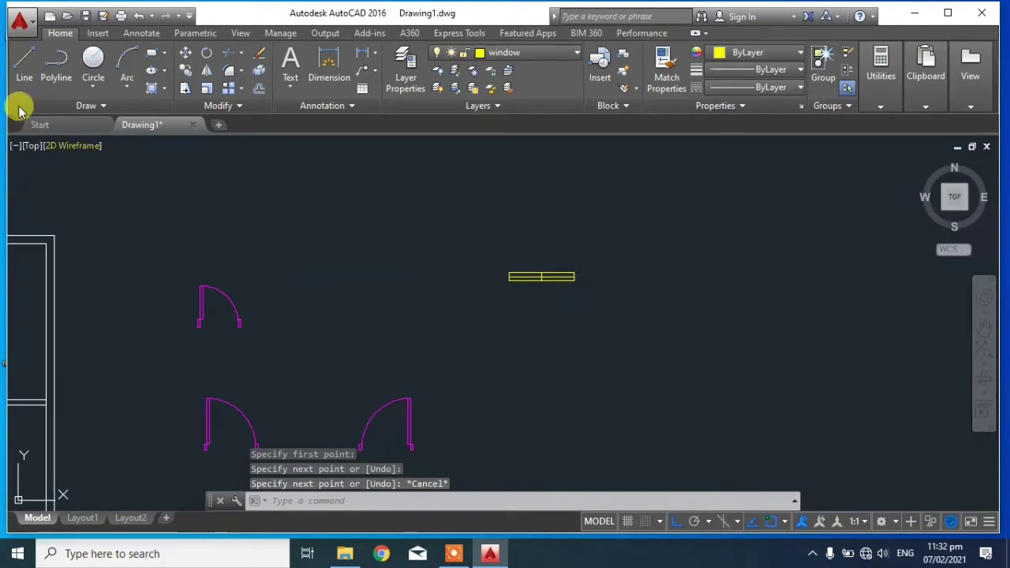
Step: Draw a second 600 by 150 window rectangle below the first
left_click(25, 62)
middle_click_drag(530, 312, 403, 289)
scroll(403, 289, "up", 4)
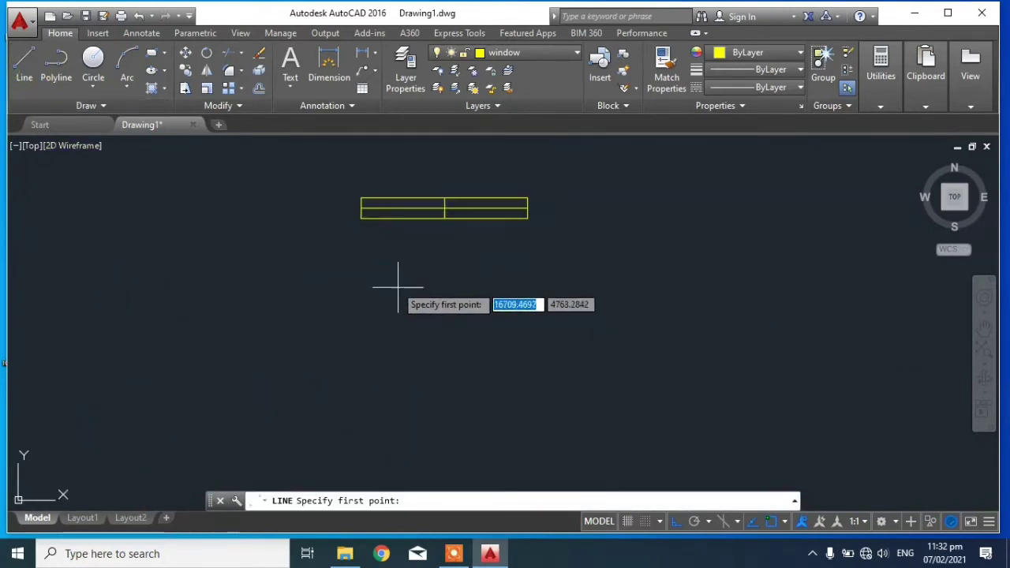
left_click(403, 319)
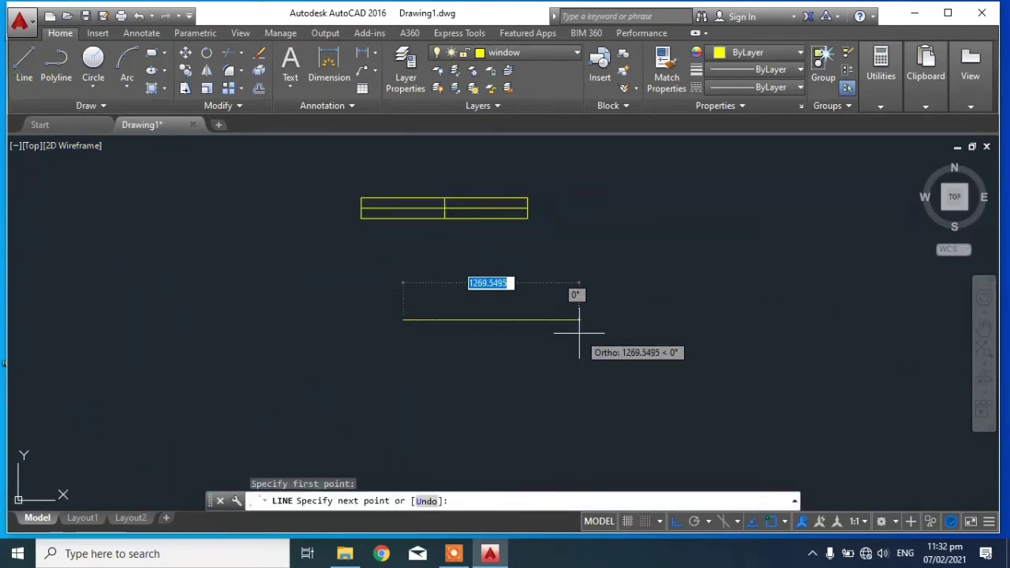
type("700")
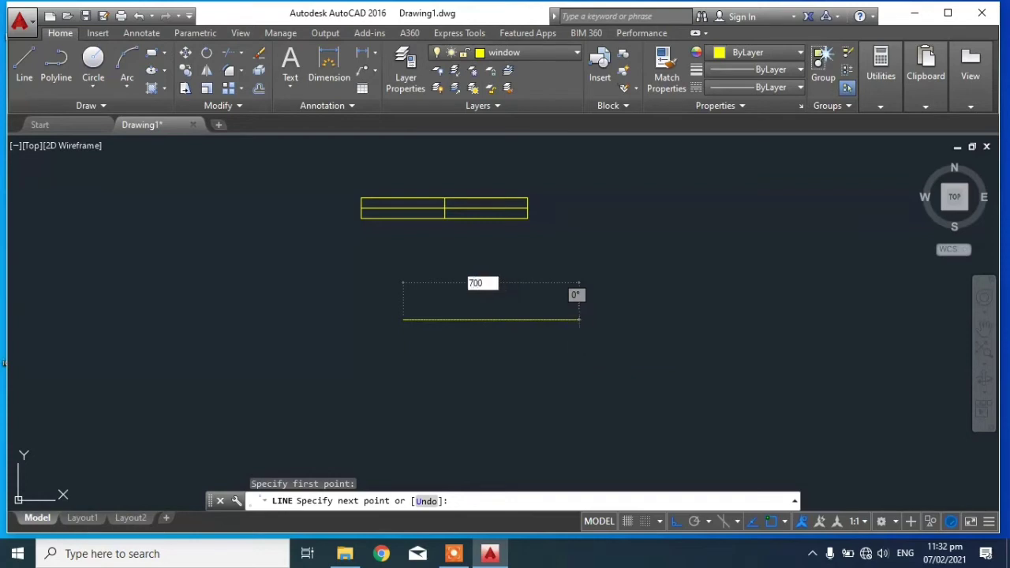
key("Return")
key("ctrl+z")
type("6")
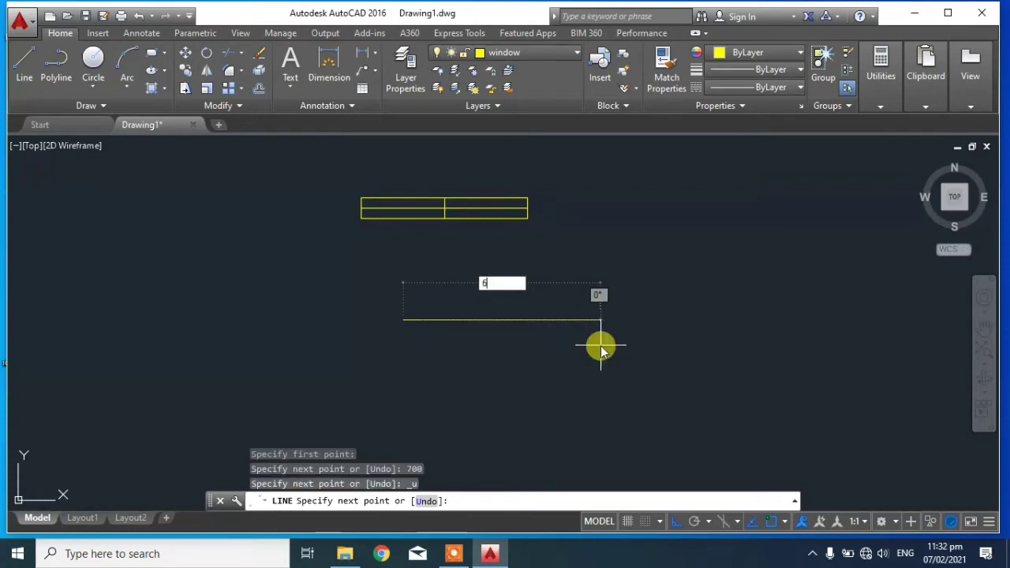
key("Return")
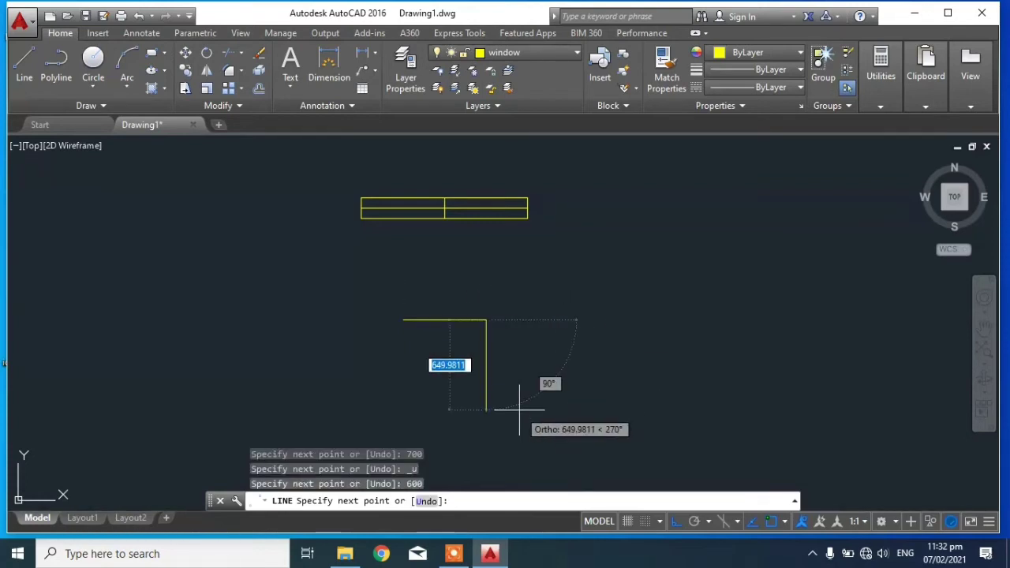
type("150")
key("Return")
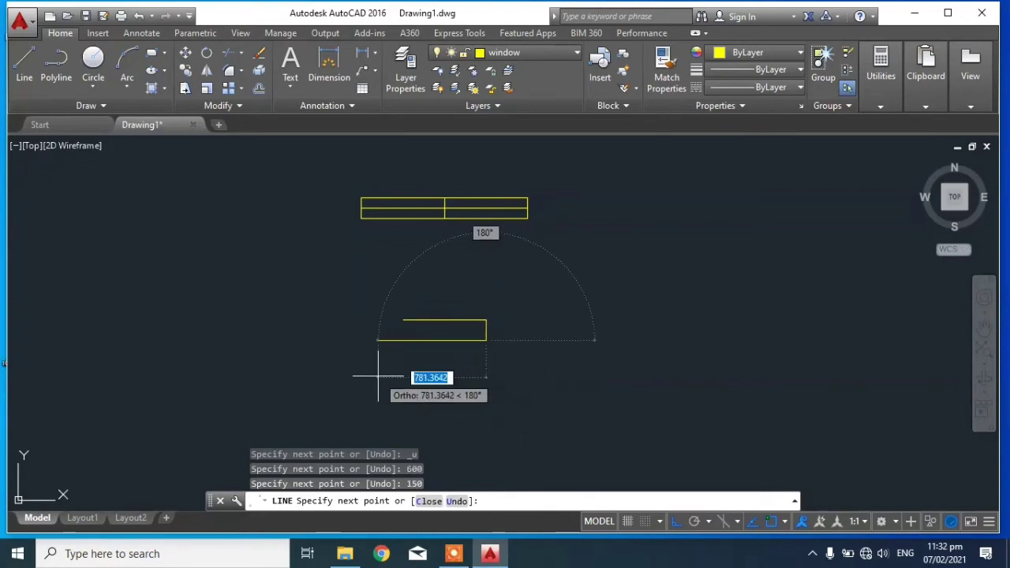
type("600")
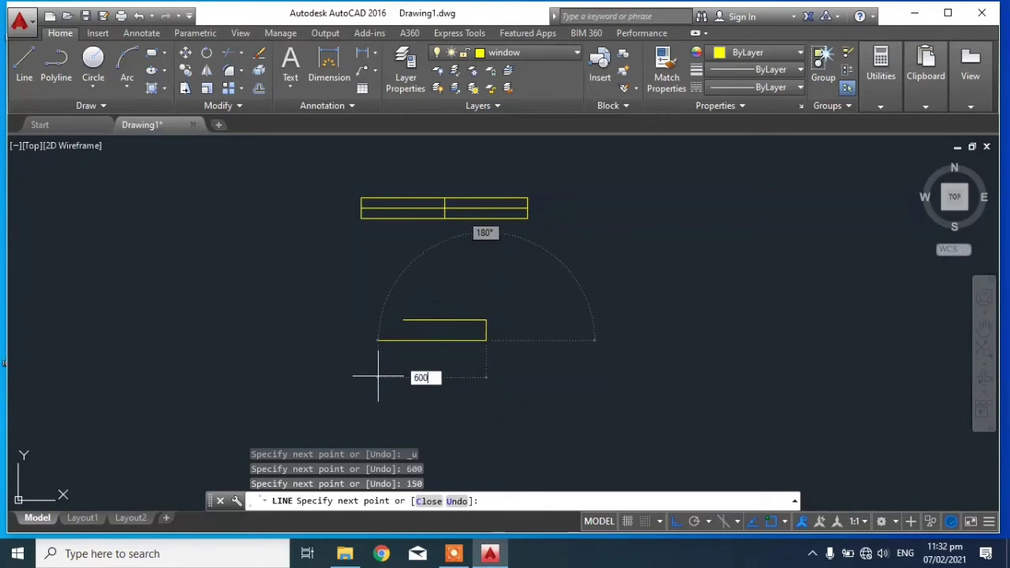
key("Return")
left_click(406, 321)
key("Escape")
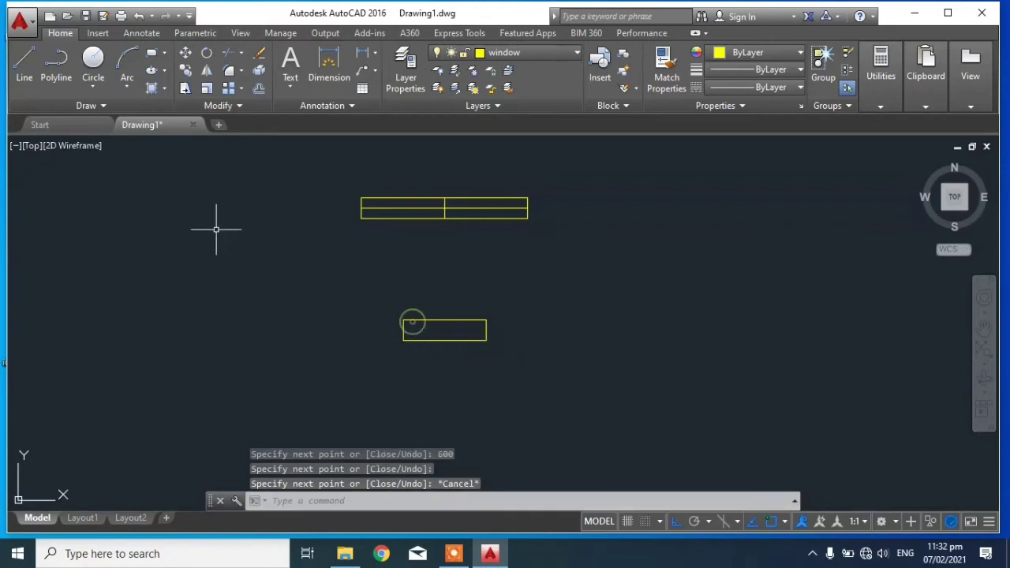
Step: Abandon a middle line in the 600 window and zoom out to the whole floor plan
key("Return")
left_click(403, 329)
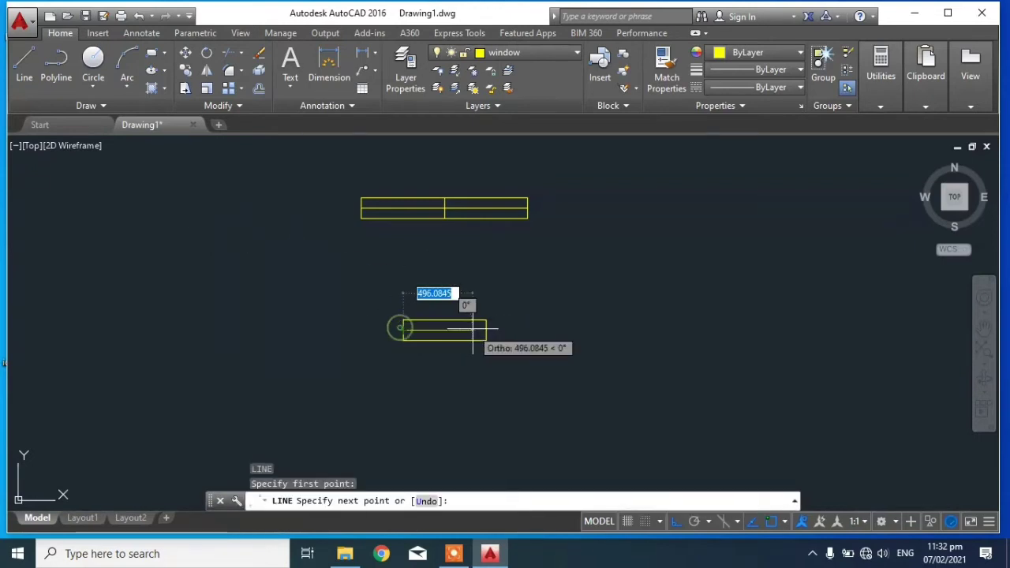
key("Escape")
scroll(637, 308, "down", 5)
scroll(671, 331, "down", 2)
mouse_move(705, 356)
middle_mouse_down()
mouse_move(694, 324)
mouse_move(640, 357)
mouse_move(660, 342)
middle_mouse_up()
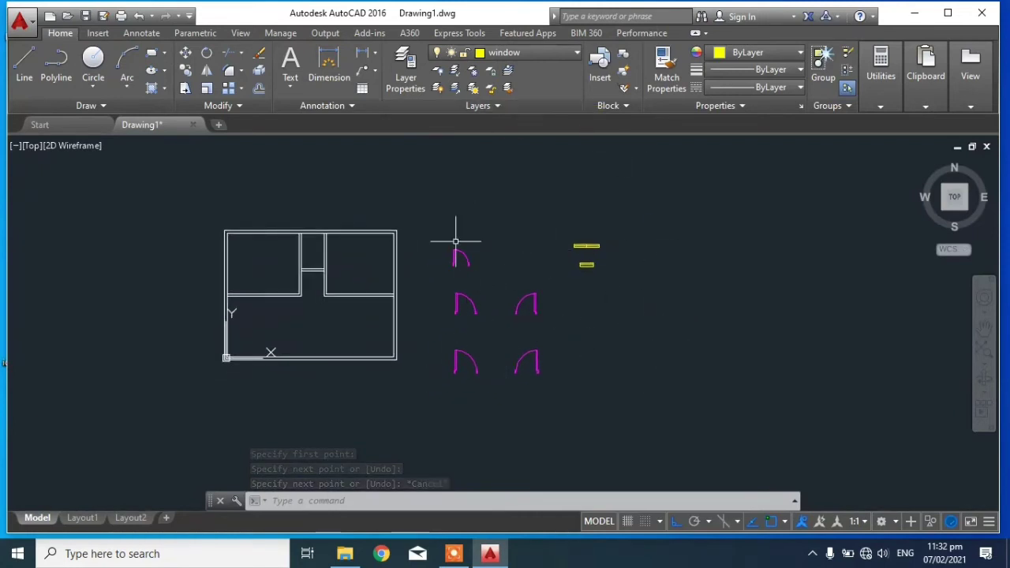
Step: Window-select the new lower-left magenta door
middle_click_drag(699, 260, 736, 223)
mouse_move(564, 329)
middle_mouse_down()
mouse_move(591, 402)
mouse_move(581, 363)
middle_mouse_up()
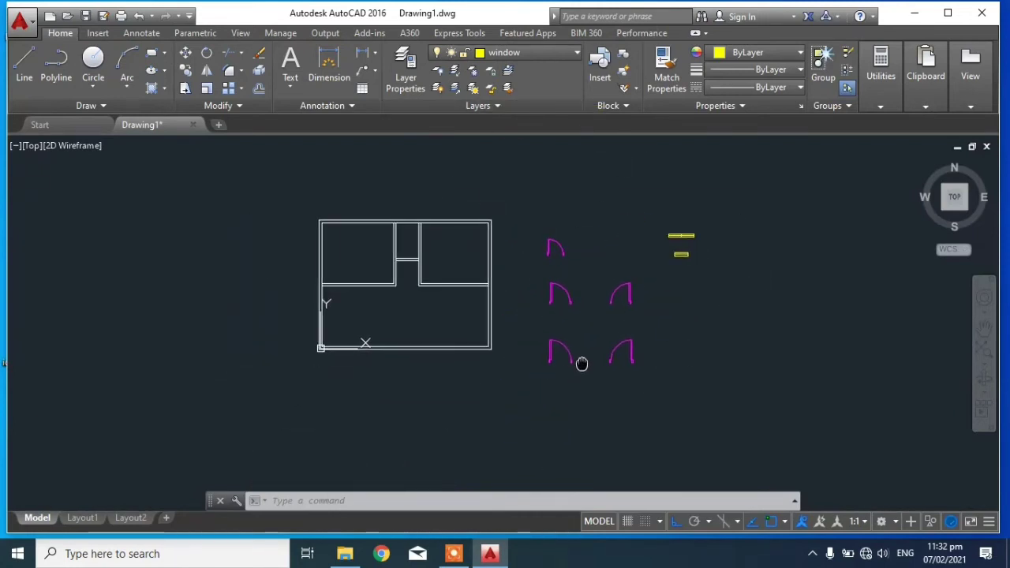
scroll(568, 363, "up", 2)
left_click(604, 374)
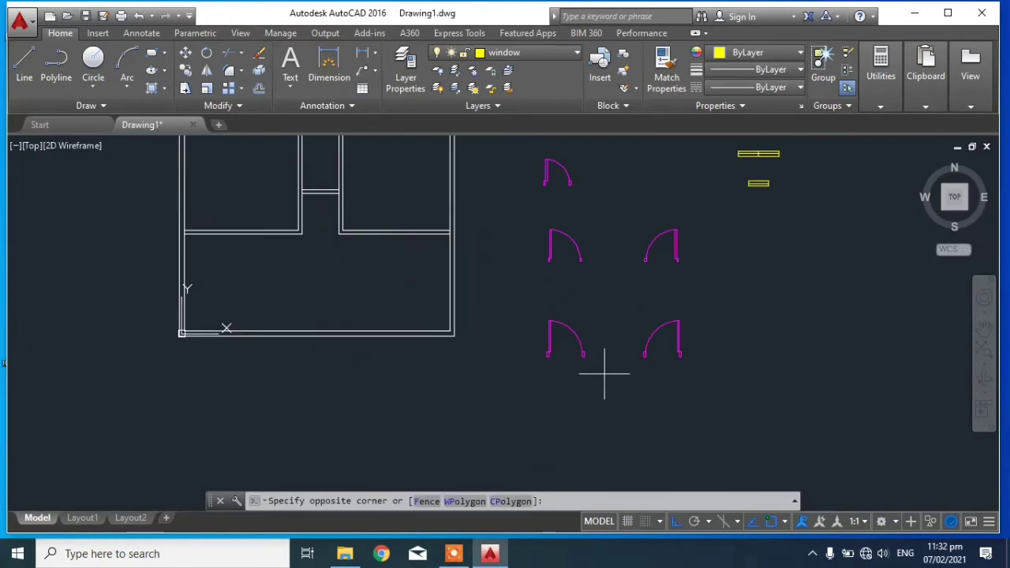
left_click(640, 432)
left_click(514, 293)
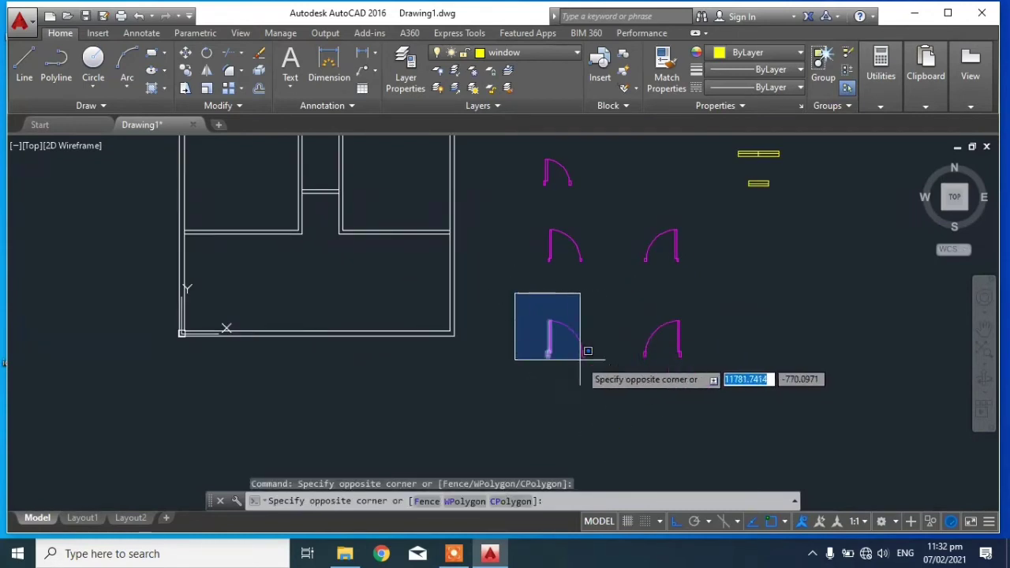
left_click(616, 391)
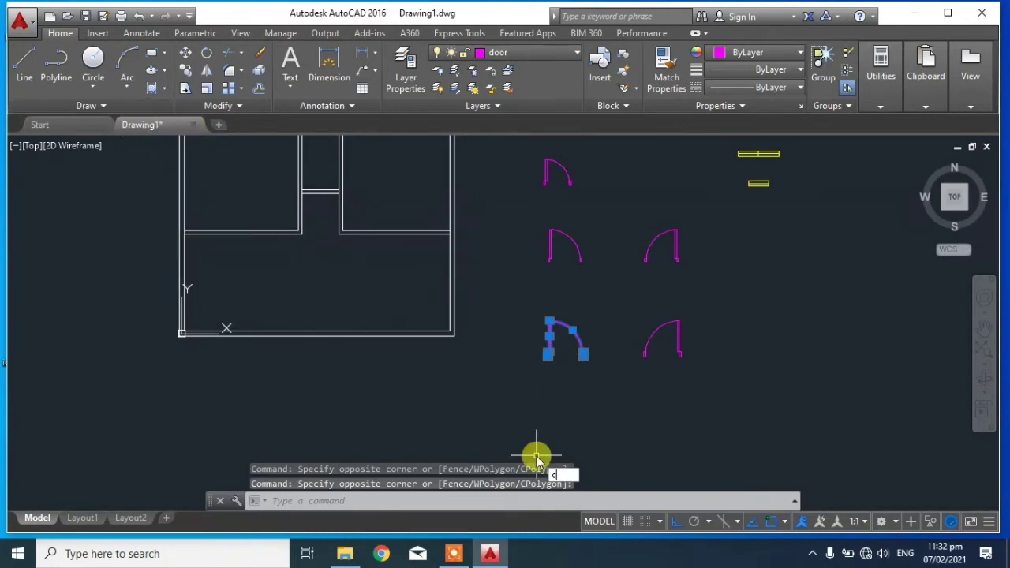
Step: Copy the door from its hinge corner to the floor plan's lower-left wall corner
type("o")
key("Return")
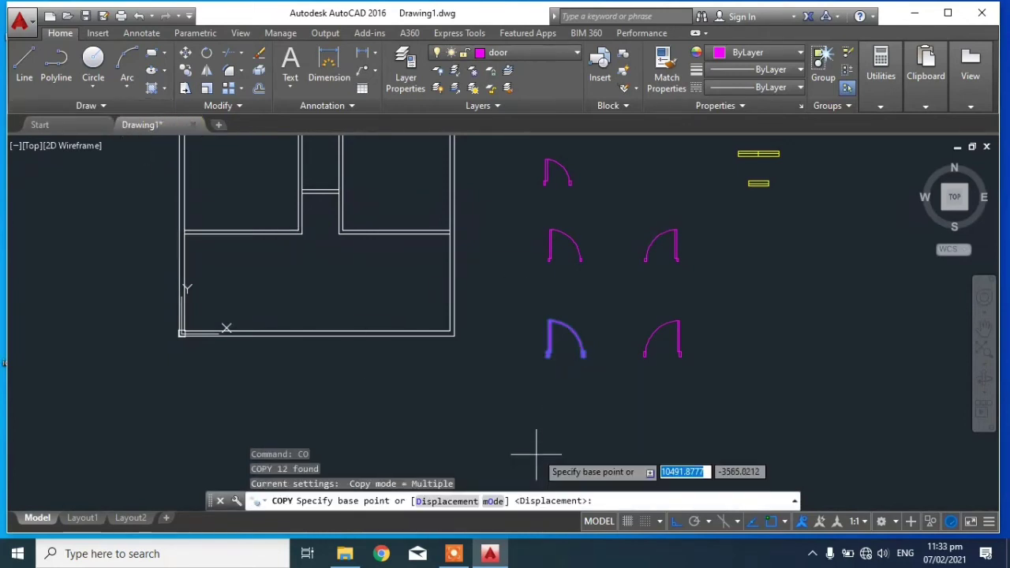
scroll(541, 345, "up", 2)
scroll(597, 428, "up", 3)
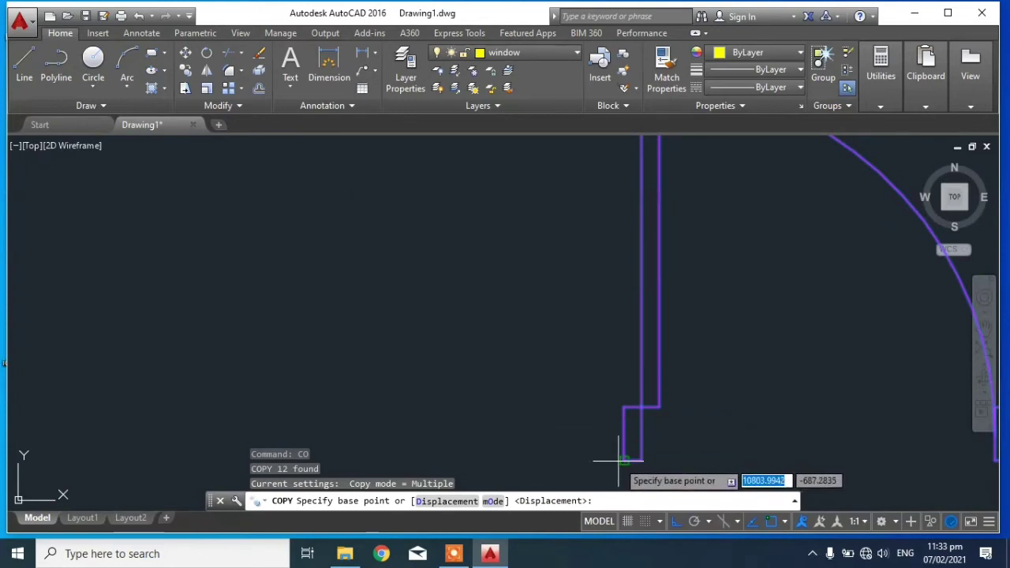
left_click(618, 460)
scroll(623, 462, "down", 5)
scroll(168, 369, "up", 5)
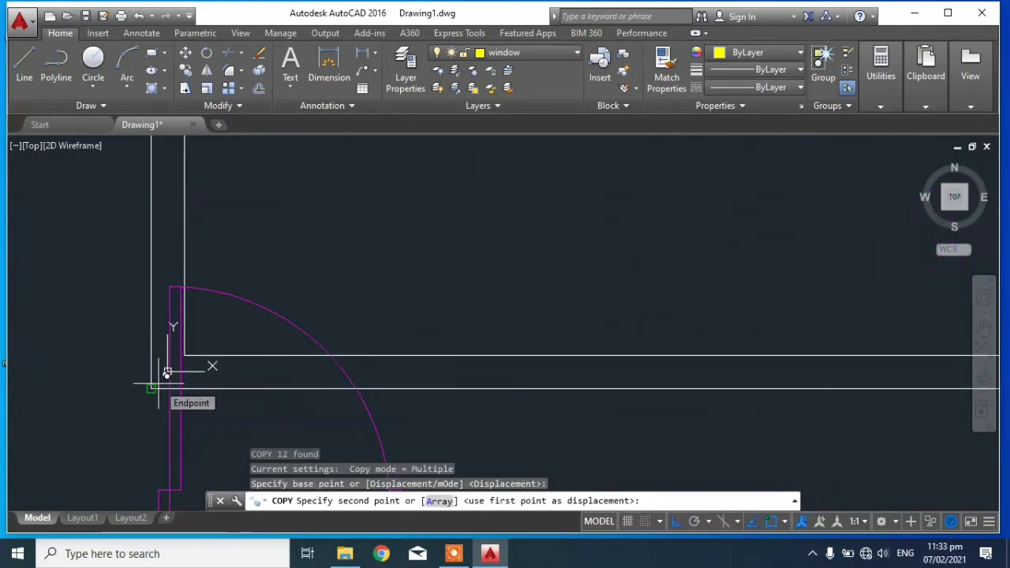
left_click(168, 371)
scroll(474, 331, "down", 2)
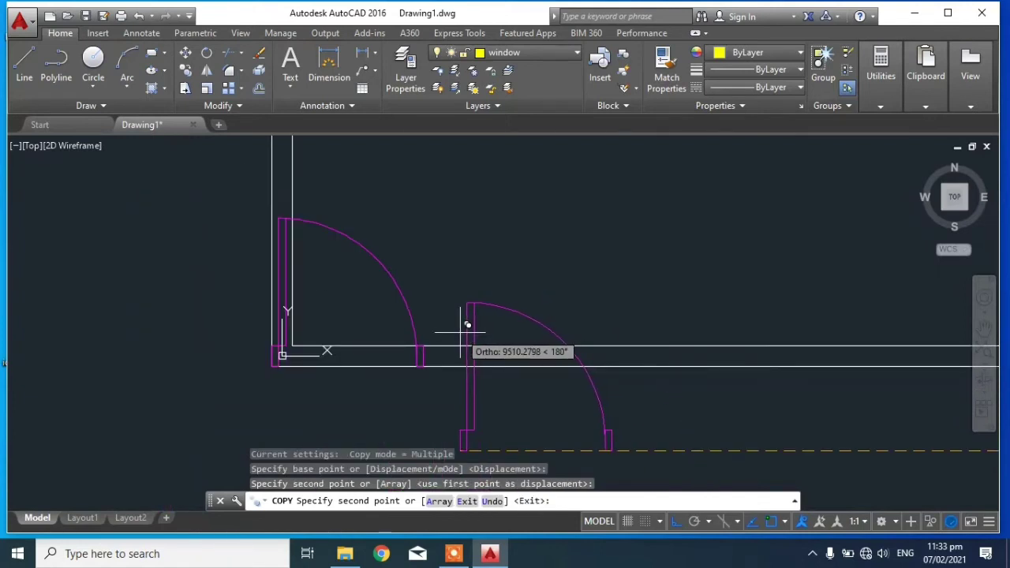
key("Escape")
Step: Pan to the copied door in the corner and select it
scroll(458, 334, "down", 2)
middle_click_drag(574, 327, 486, 316)
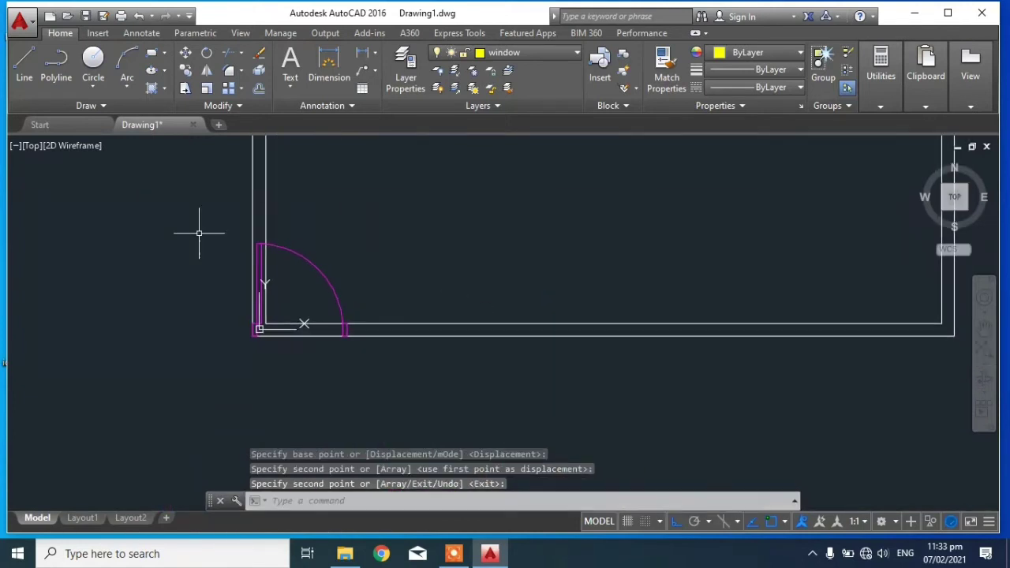
left_click(154, 181)
left_click(440, 403)
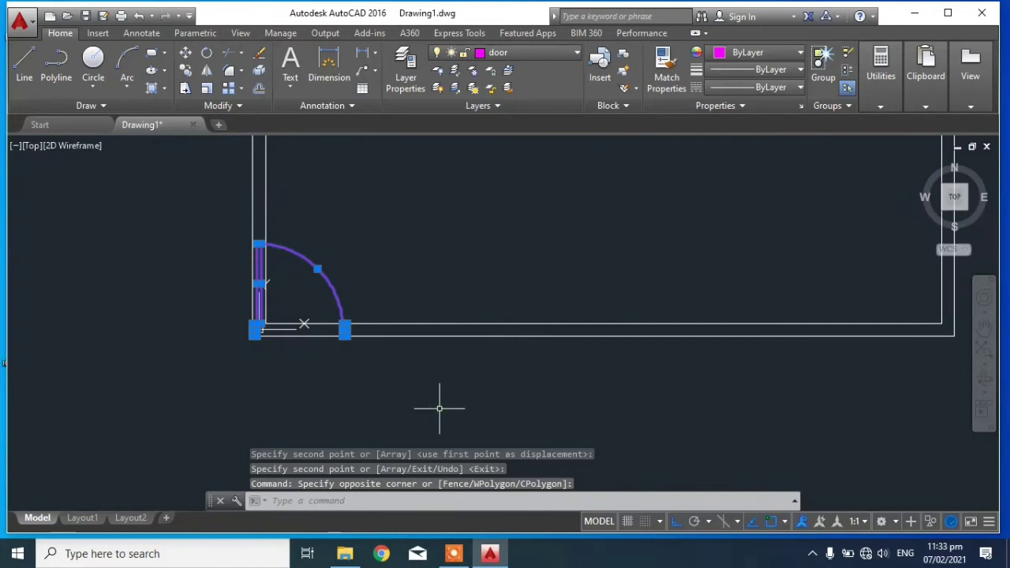
type("M")
Step: Move the copied magenta door to the plan's bottom-left wall corner
key("Return")
scroll(237, 394, "up", 5)
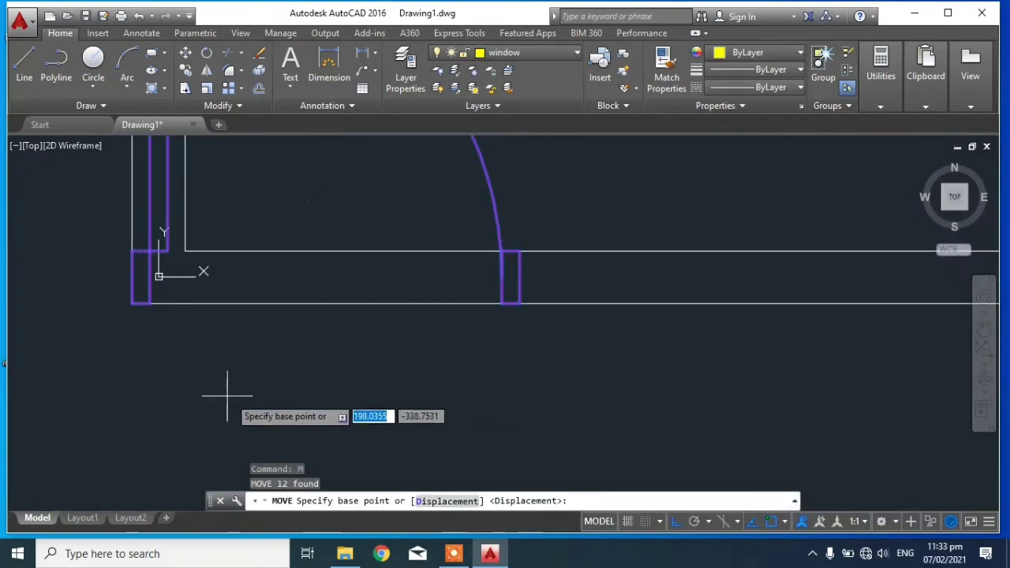
scroll(352, 384, "down", 3)
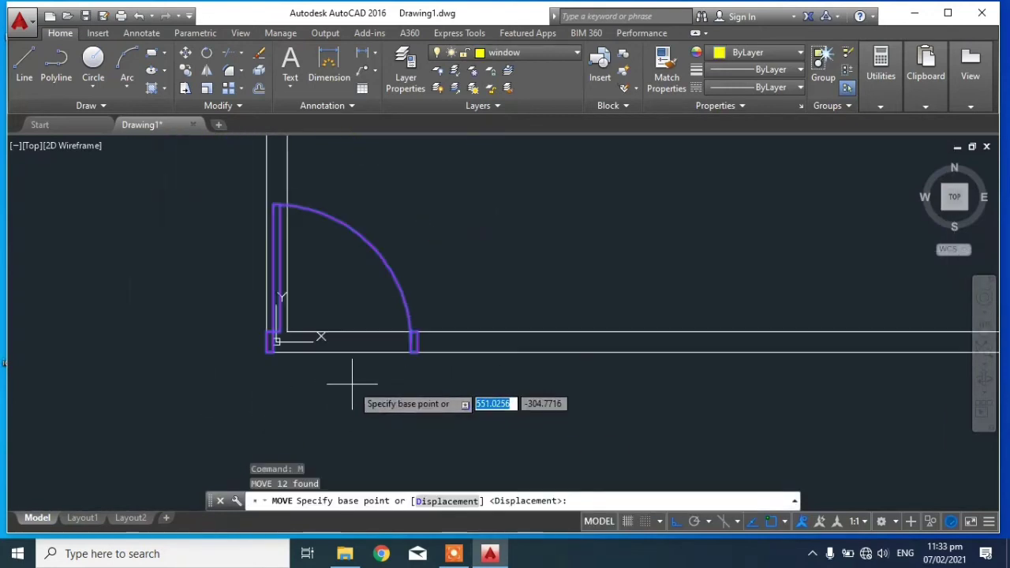
left_click(238, 413)
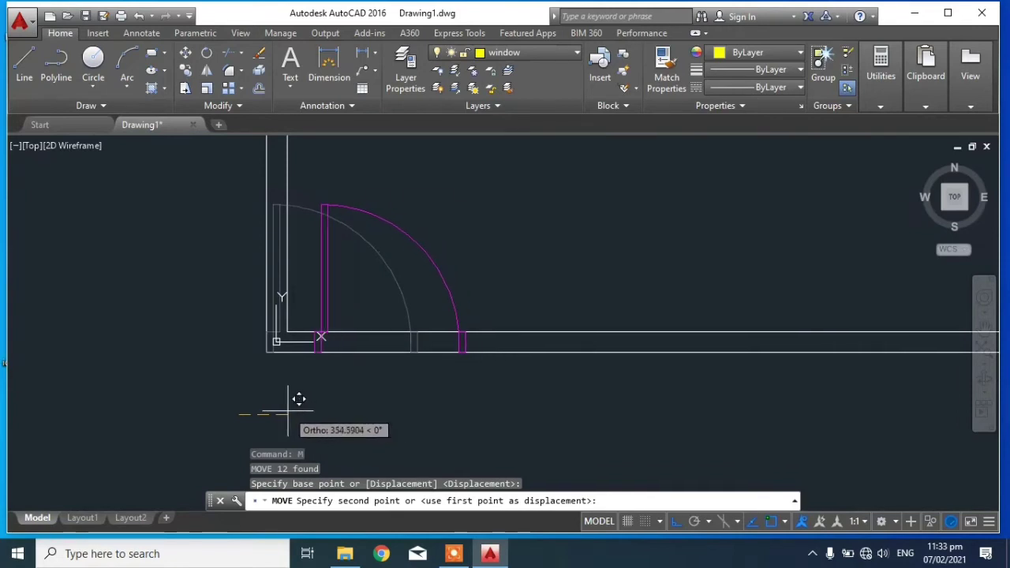
left_click(321, 337)
Step: Frame the plan and spare doors, then select the middle-left spare door
scroll(338, 368, "down", 8)
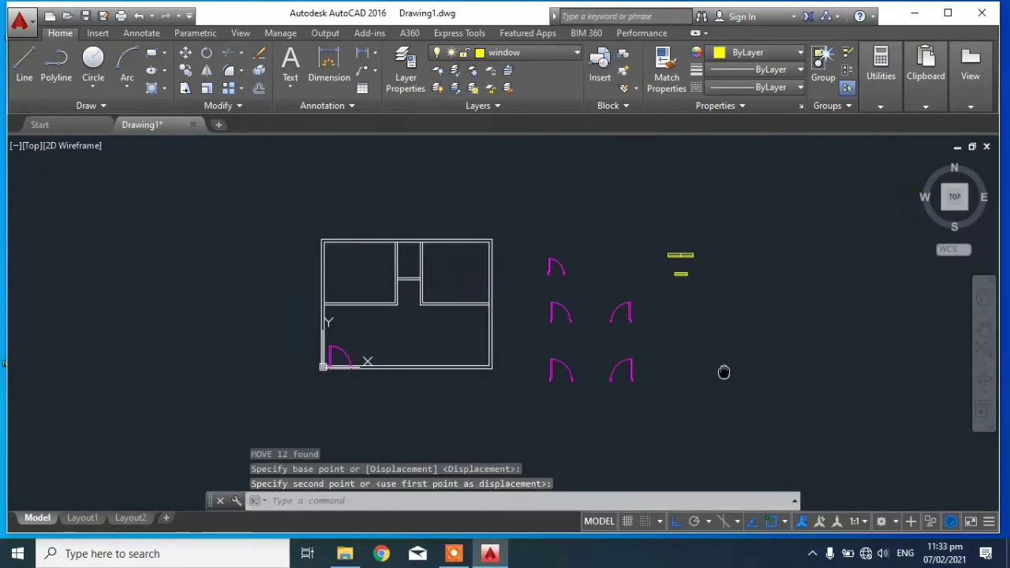
scroll(559, 333, "up", 2)
mouse_move(559, 333)
middle_mouse_down()
mouse_move(649, 345)
mouse_move(581, 288)
middle_mouse_up()
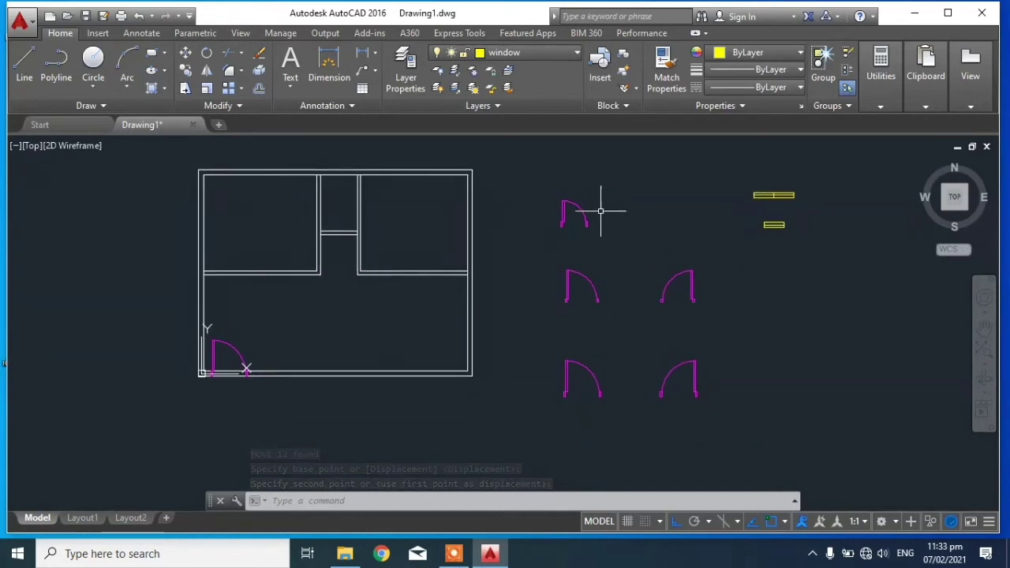
middle_click_drag(600, 211, 604, 266)
scroll(604, 268, "up", 2)
middle_click_drag(643, 316, 711, 253)
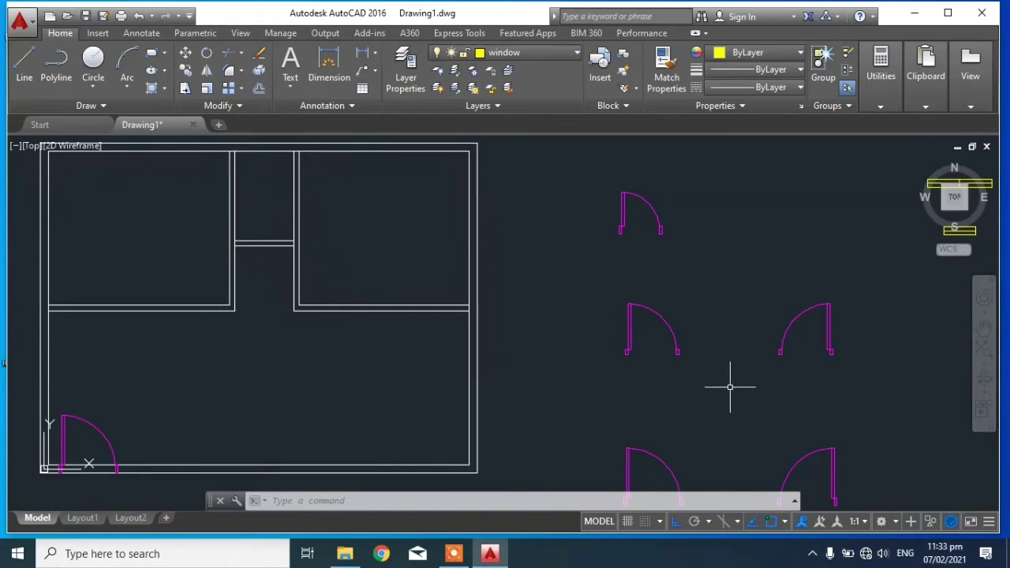
left_click(698, 384)
left_click(594, 284)
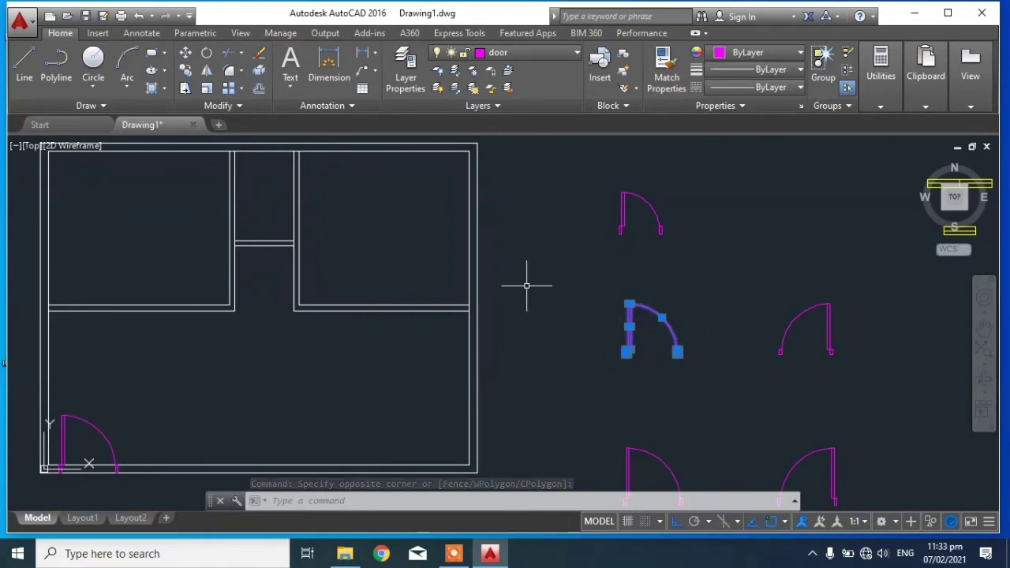
Step: Rotate the spare door 90° about its bottom corner so its leaf lies horizontal
left_click(206, 53)
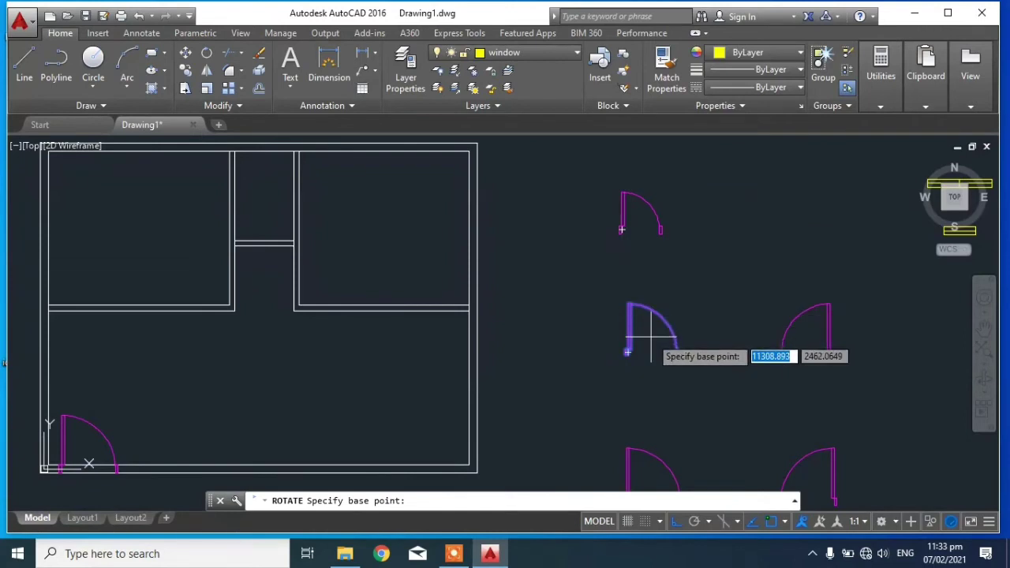
left_click(651, 337)
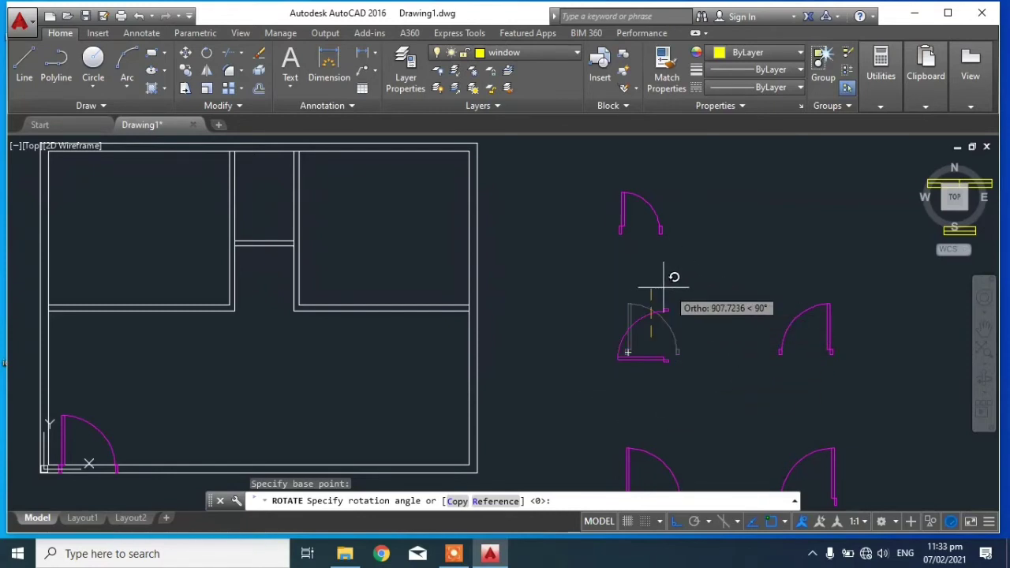
left_click(616, 289)
Step: Recentre the view and window-select the rotated door
mouse_move(695, 353)
middle_mouse_down()
mouse_move(636, 332)
mouse_move(660, 396)
mouse_move(759, 399)
middle_mouse_up()
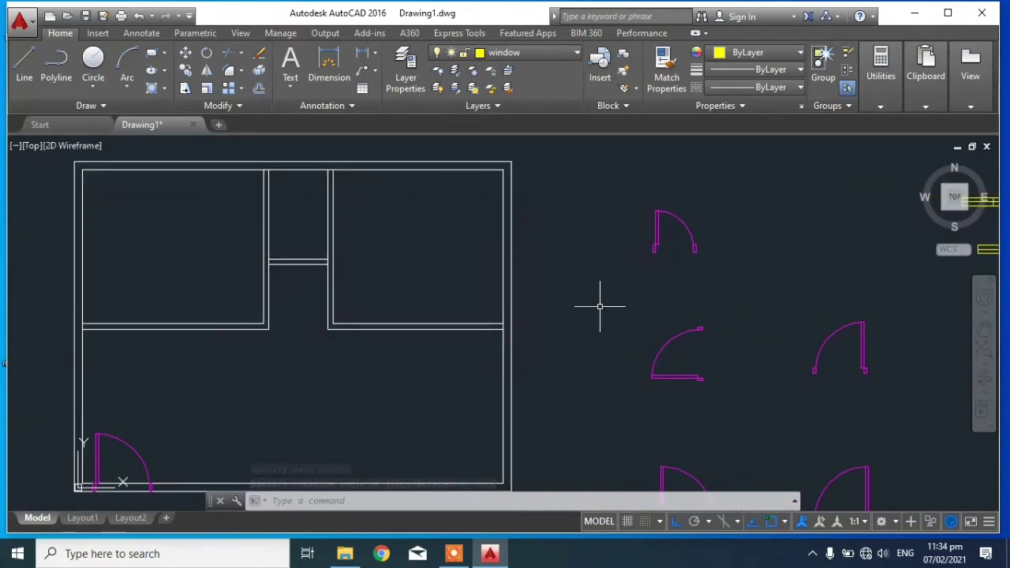
left_click(578, 292)
left_click(742, 419)
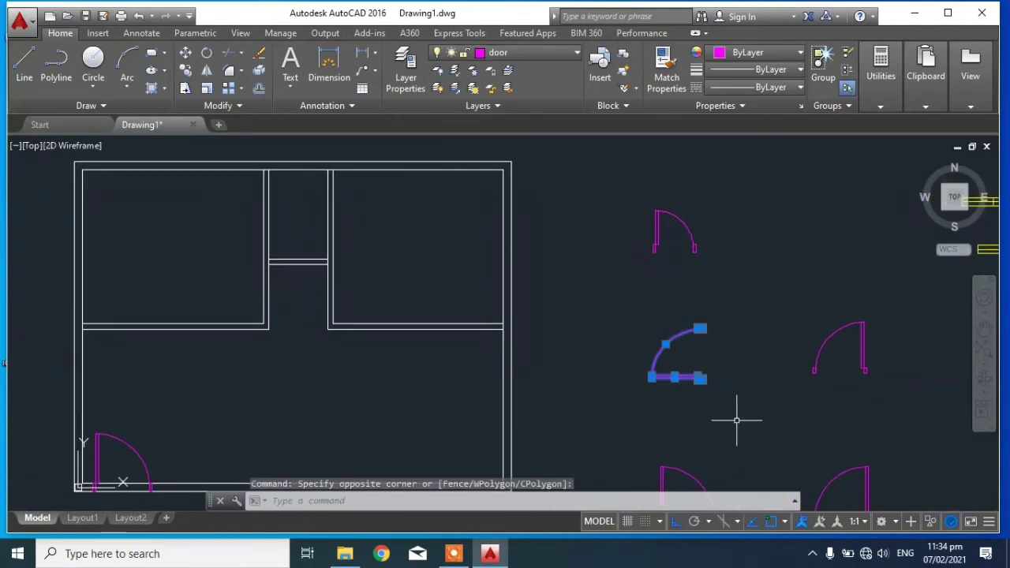
Step: Copy the rotated door into the upper-left room's doorway off the central passage
type("co")
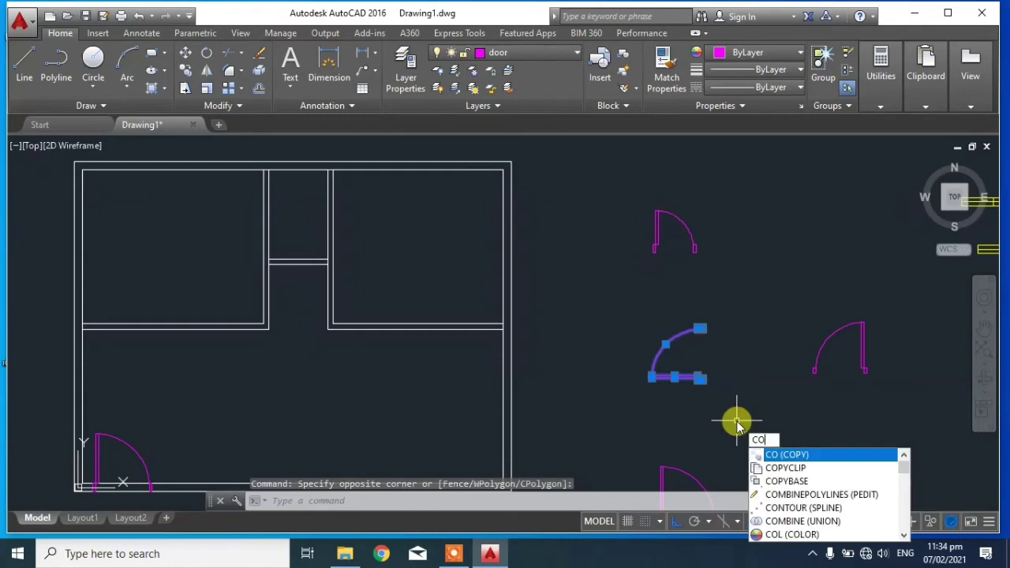
key("Return")
scroll(718, 406, "up", 4)
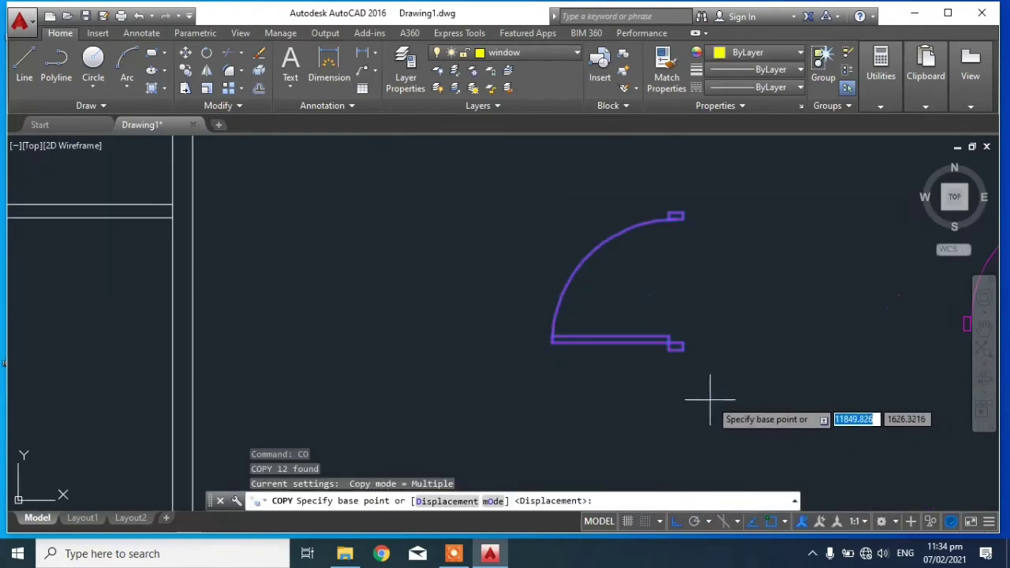
left_click(668, 341)
scroll(676, 342, "down", 4)
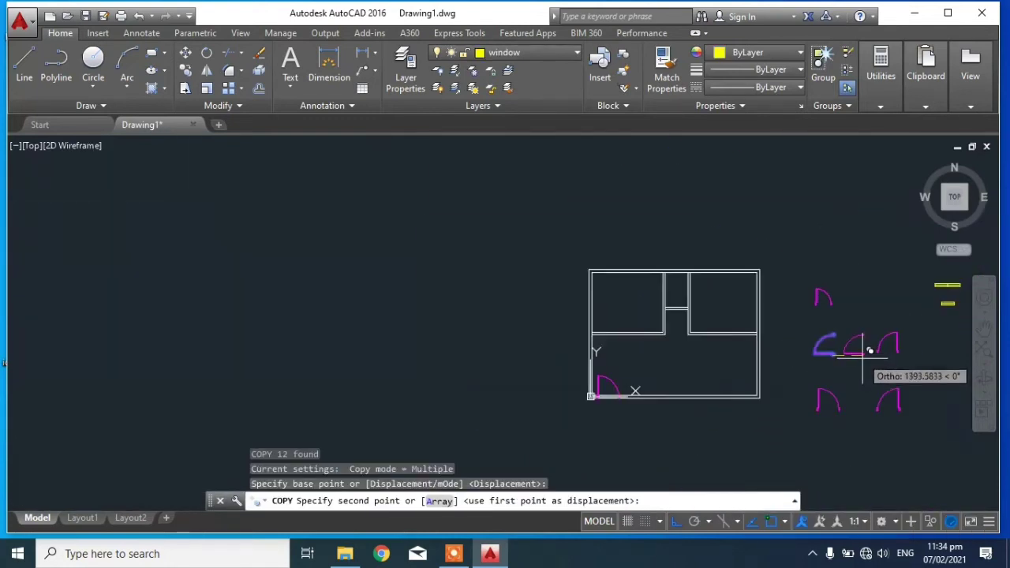
scroll(717, 317, "up", 5)
left_click(552, 384)
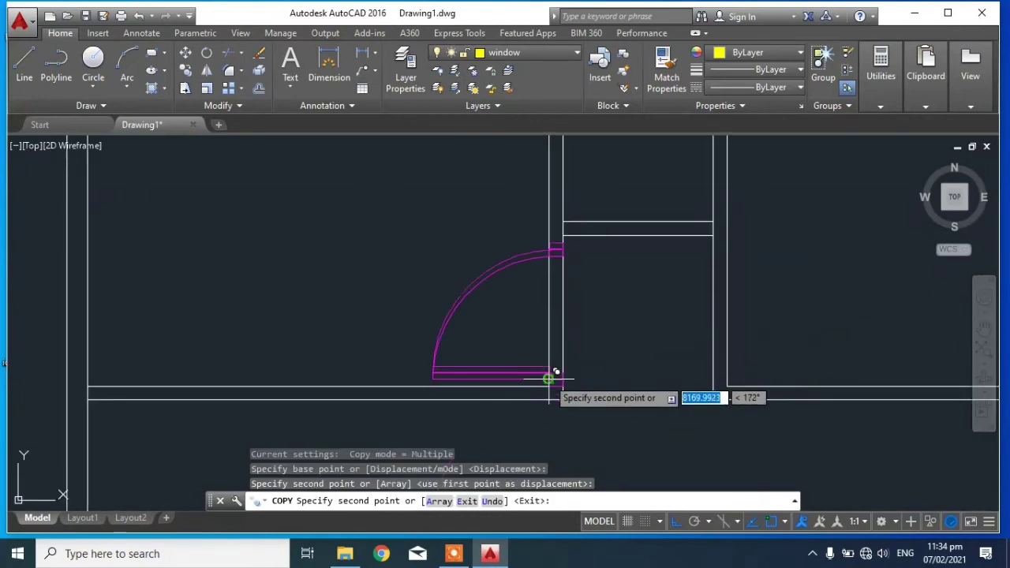
key("Escape")
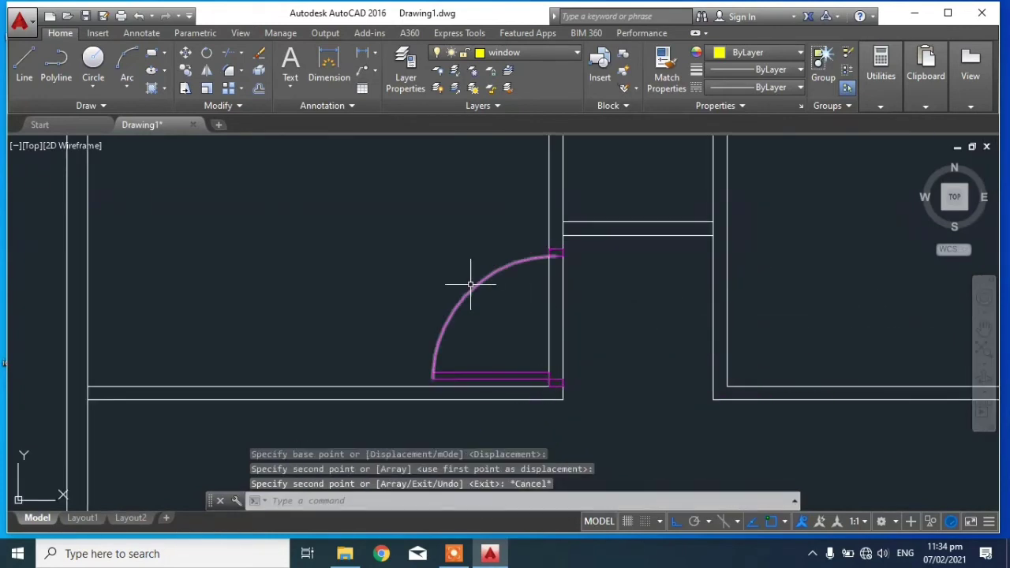
Step: Bring the copied door into view and window-select it
scroll(469, 281, "down", 4)
middle_click_drag(920, 336, 807, 329)
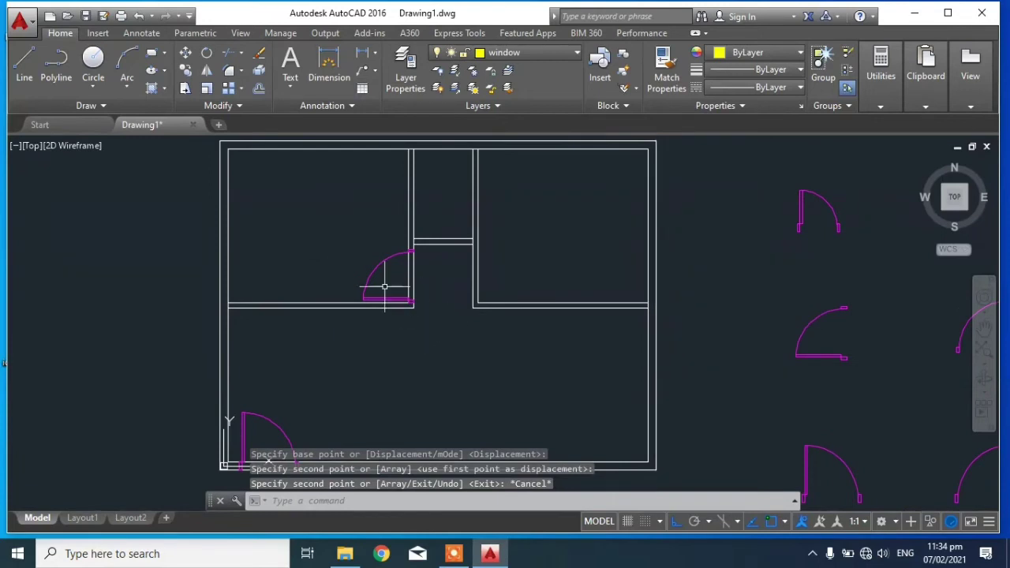
scroll(379, 274, "up", 4)
middle_click_drag(529, 282, 466, 290)
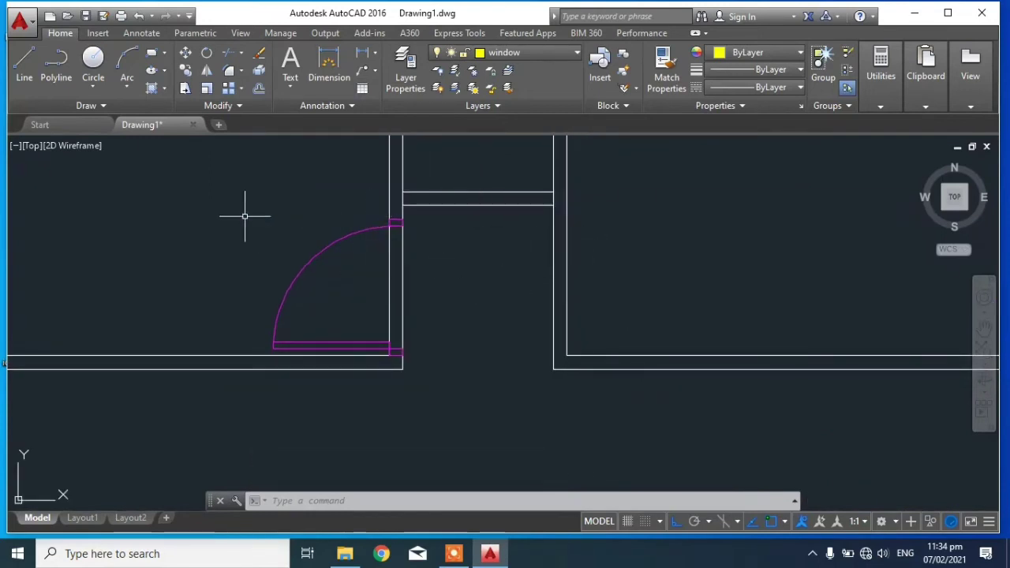
left_click(212, 215)
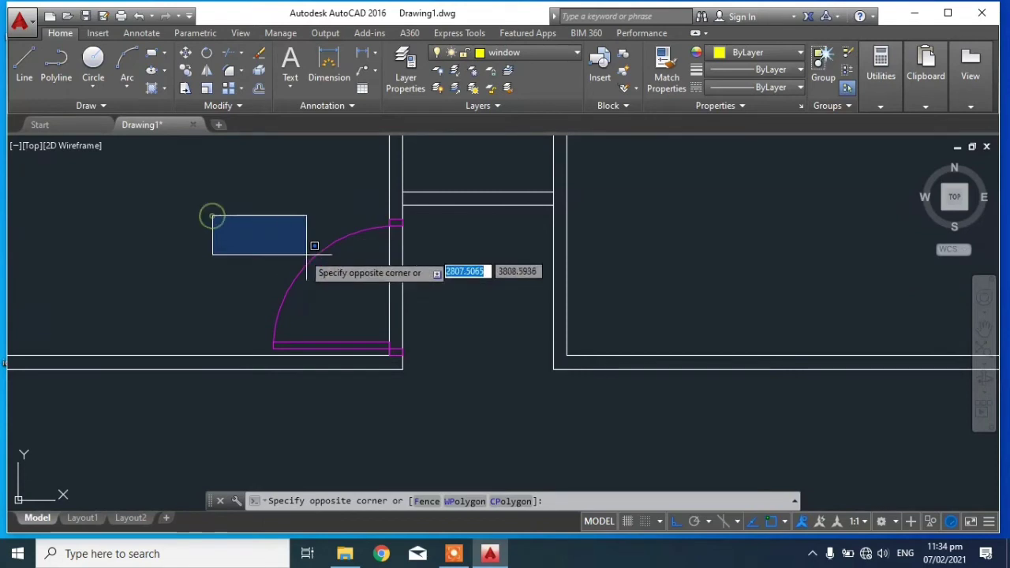
left_click(431, 360)
middle_click_drag(435, 291, 435, 338)
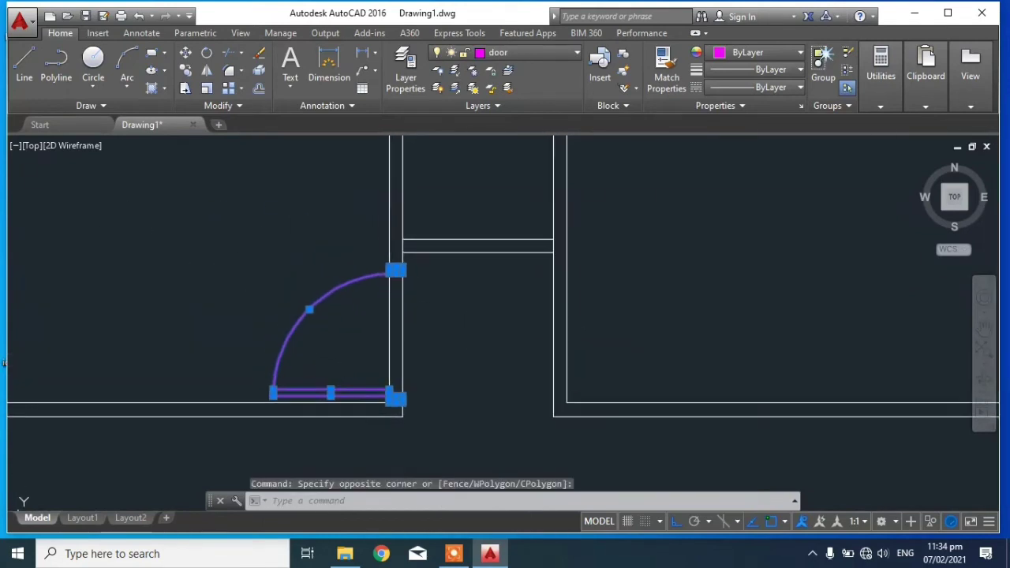
Step: Mirror the door about the passage's vertical centreline into the upper-right room, keeping the original
type("mi")
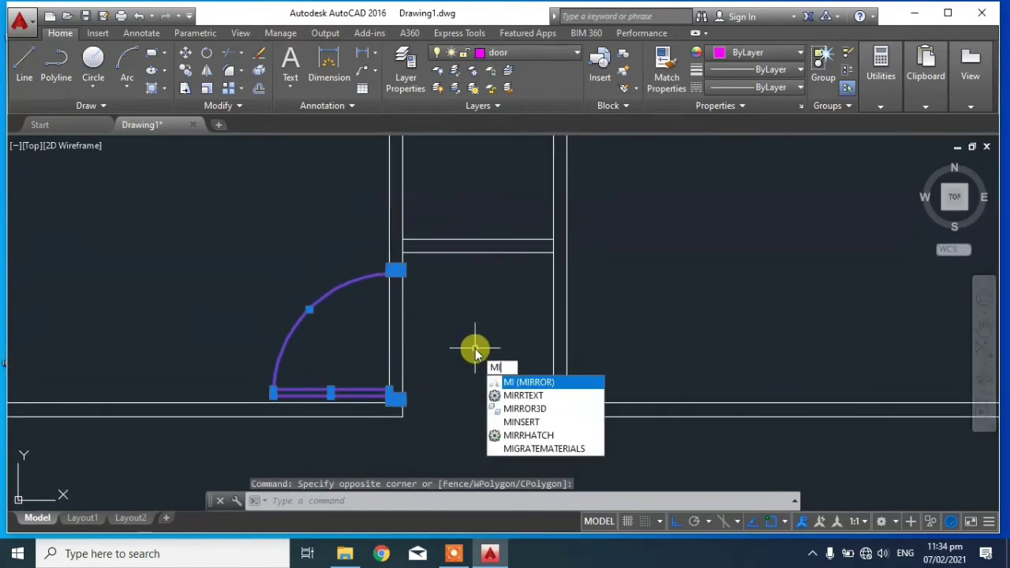
key("Return")
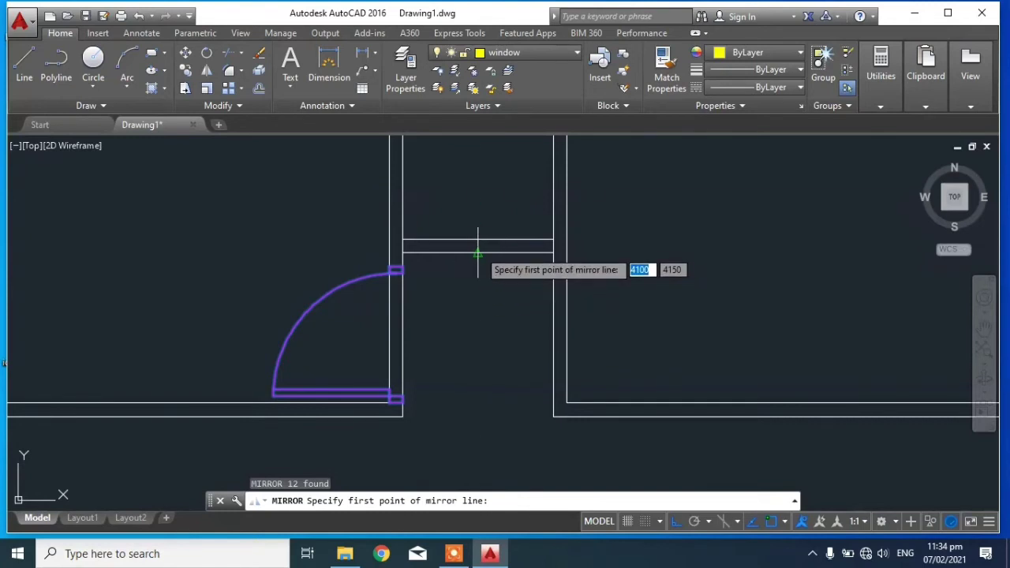
left_click(477, 252)
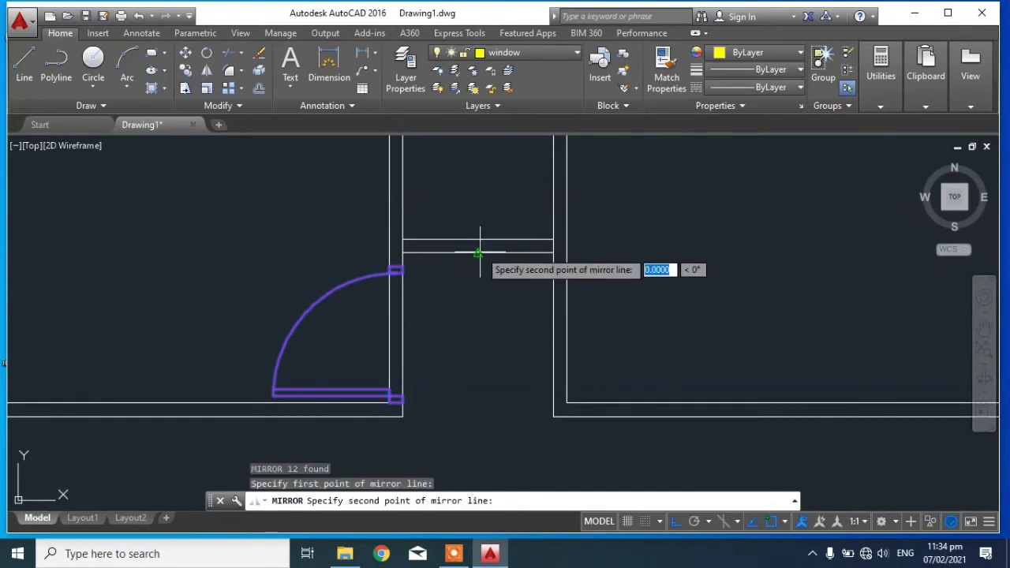
left_click(491, 382)
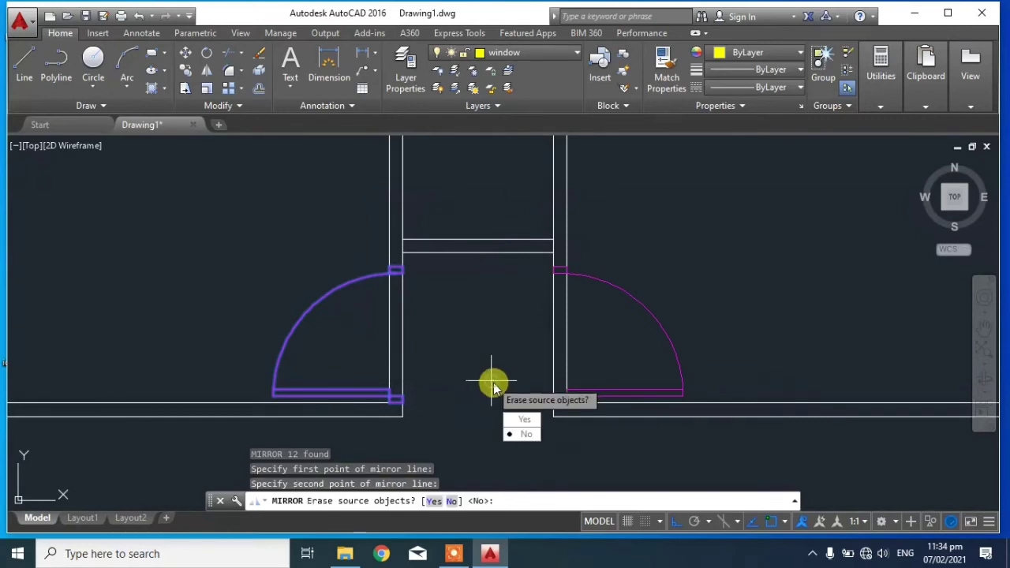
key("Return")
scroll(489, 383, "down", 5)
scroll(484, 316, "down", 2)
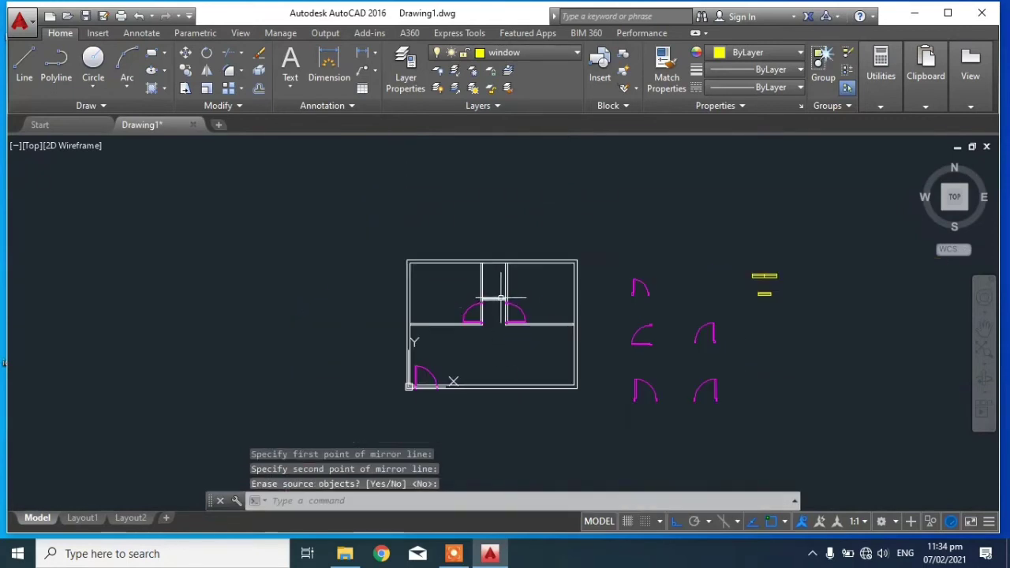
mouse_move(769, 352)
middle_mouse_down()
mouse_move(727, 337)
mouse_move(684, 340)
middle_mouse_up()
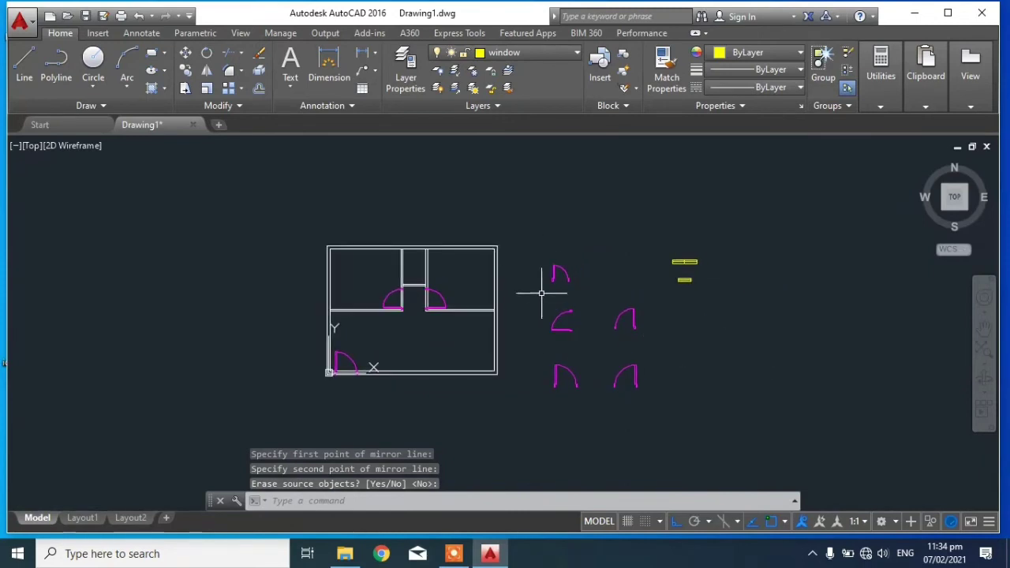
scroll(597, 277, "up", 2)
Step: Select another spare door and move it to a new spot in the plan
scroll(602, 286, "up", 4)
left_click(646, 343)
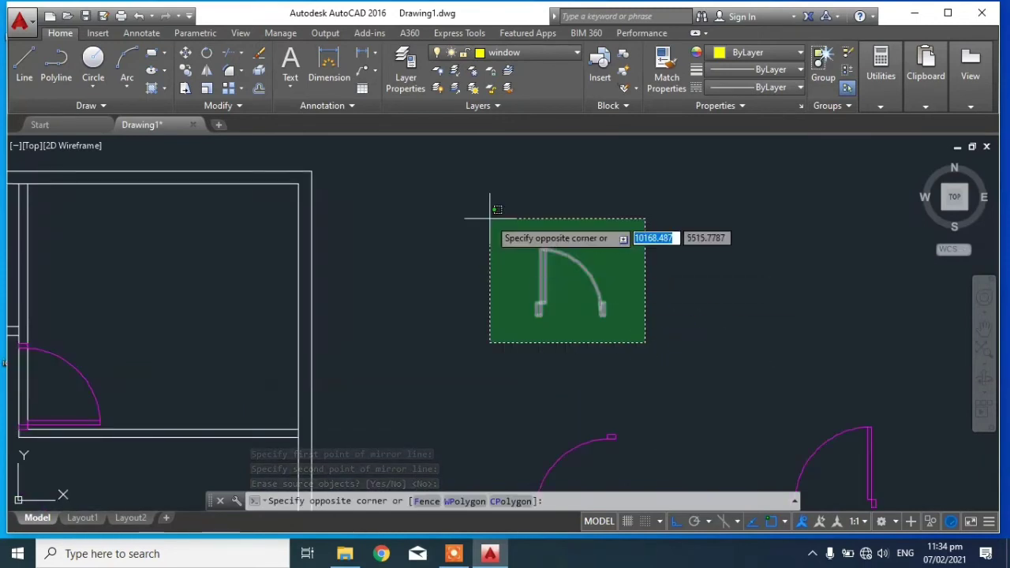
left_click(489, 219)
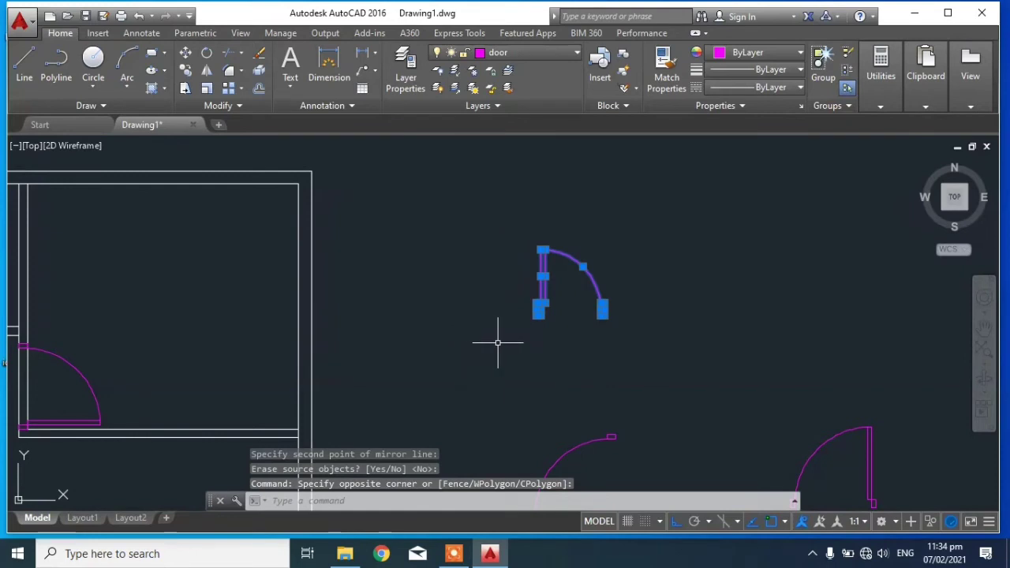
type("M")
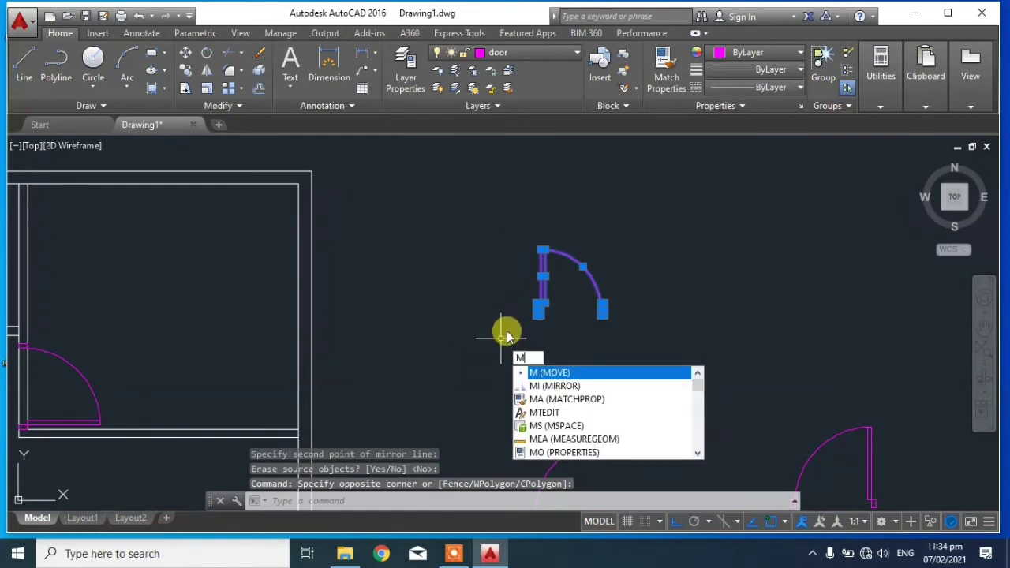
key("Return")
scroll(524, 319, "up", 4)
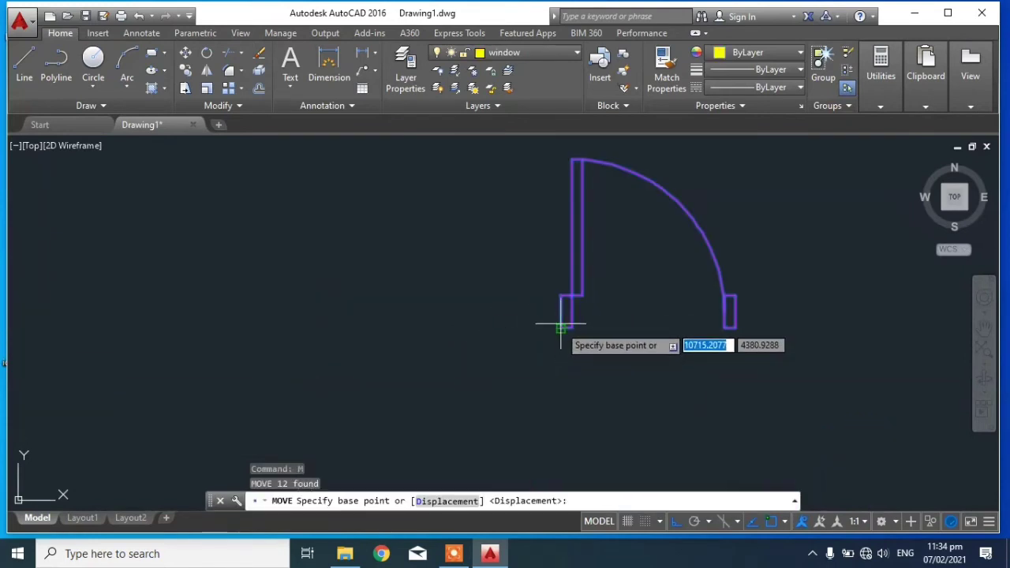
left_click(560, 328)
scroll(636, 279, "down", 5)
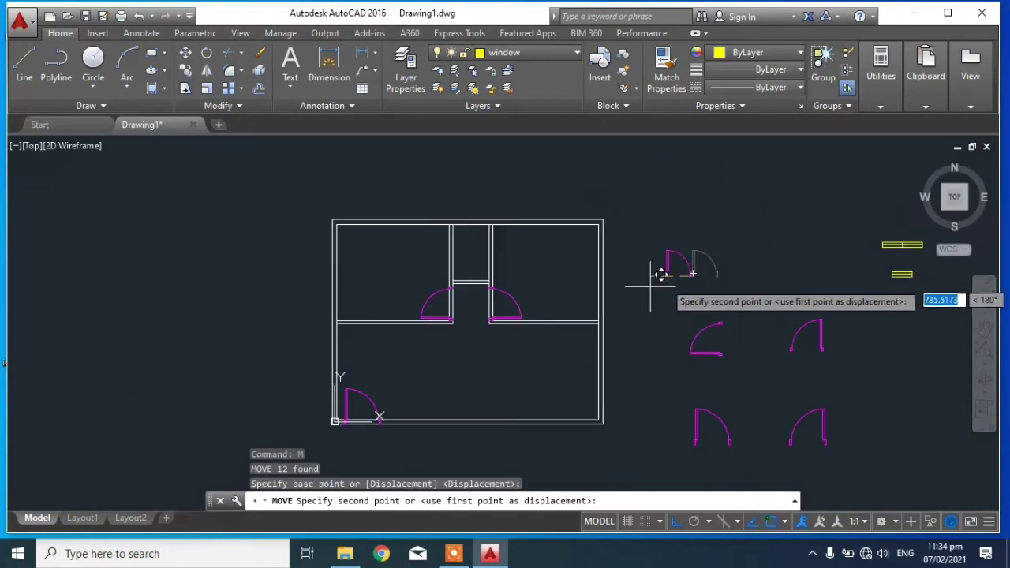
scroll(459, 286, "up", 5)
scroll(459, 285, "up", 2)
left_click(404, 254)
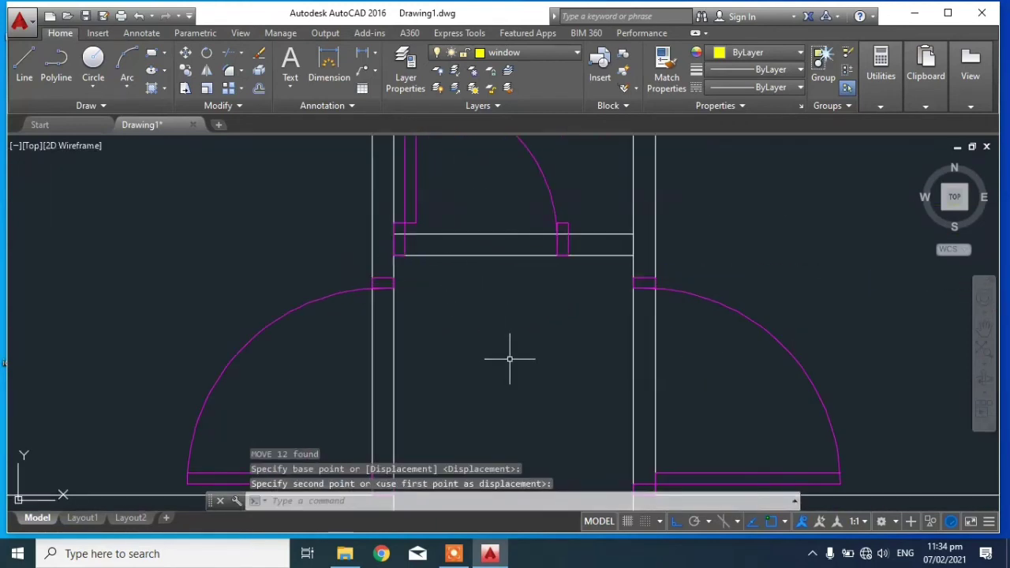
scroll(509, 359, "down", 2)
mouse_move(518, 346)
middle_mouse_down()
mouse_move(452, 377)
mouse_move(282, 374)
mouse_move(363, 376)
middle_mouse_up()
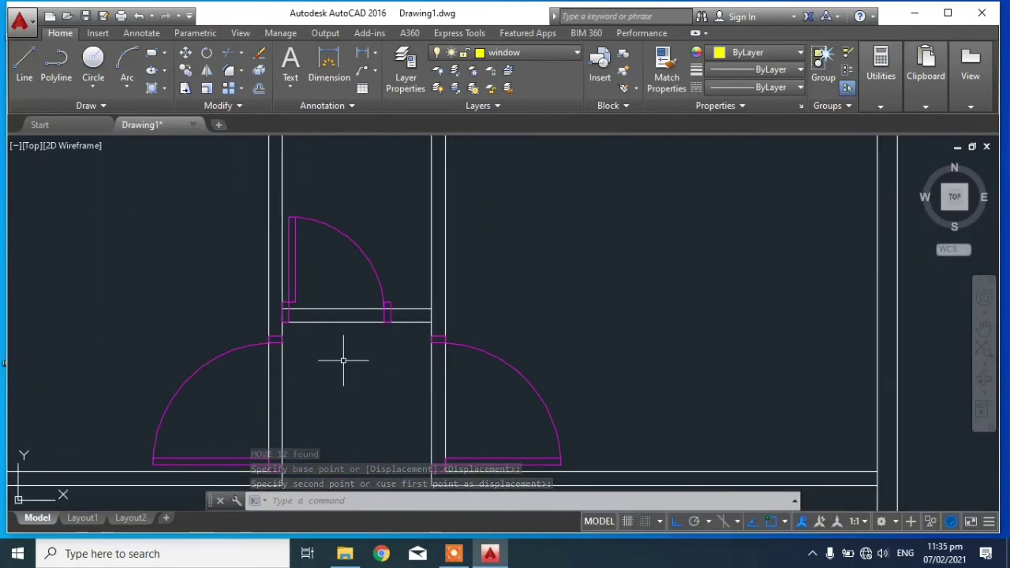
Step: Undo that door move with Ctrl+Z and cancel the pending prompt
scroll(343, 360, "up", 2)
key("ctrl+z")
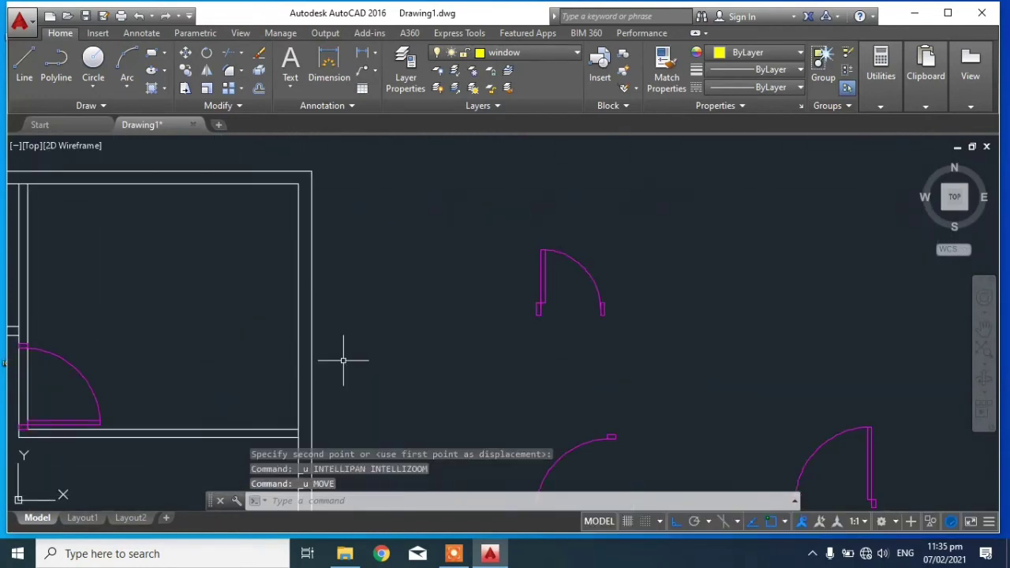
key("Escape")
scroll(631, 331, "up", 3)
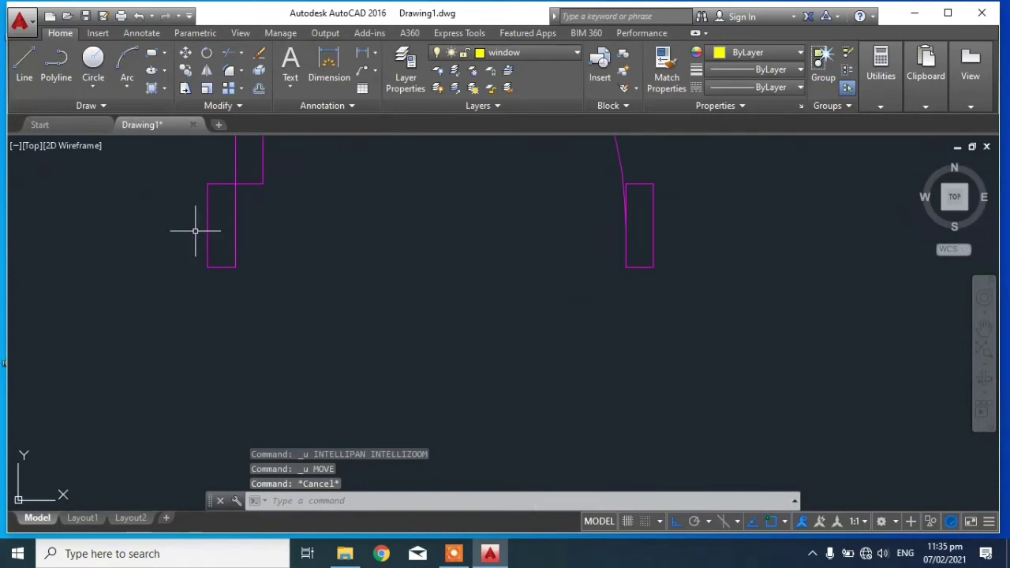
Step: Offset the door jamb's top edge by 100 to mark the shortened jambs
left_click(36, 64)
scroll(169, 162, "up", 2)
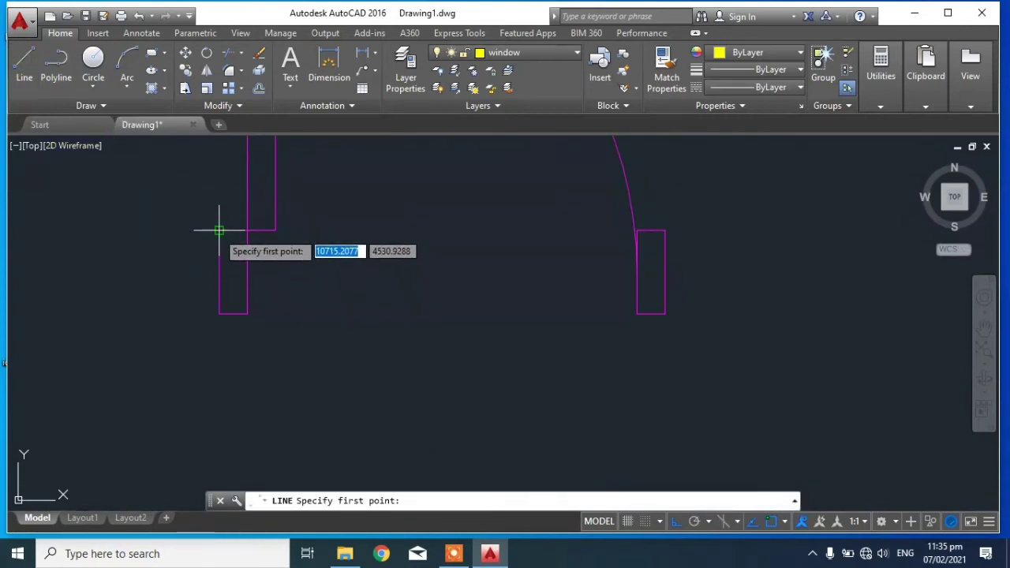
left_click(218, 231)
key("Escape")
middle_click_drag(348, 303, 417, 326)
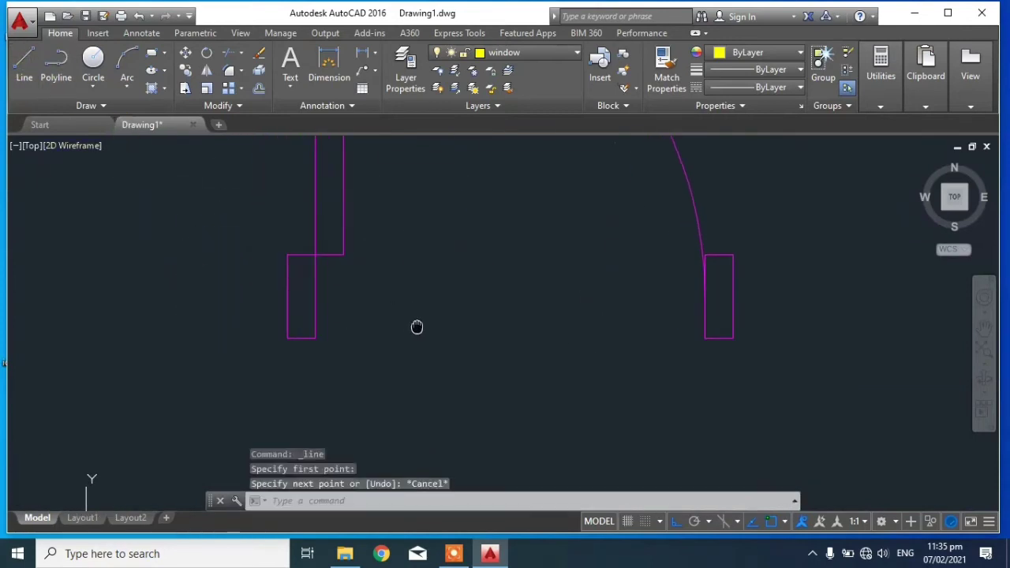
type("o")
key("Return")
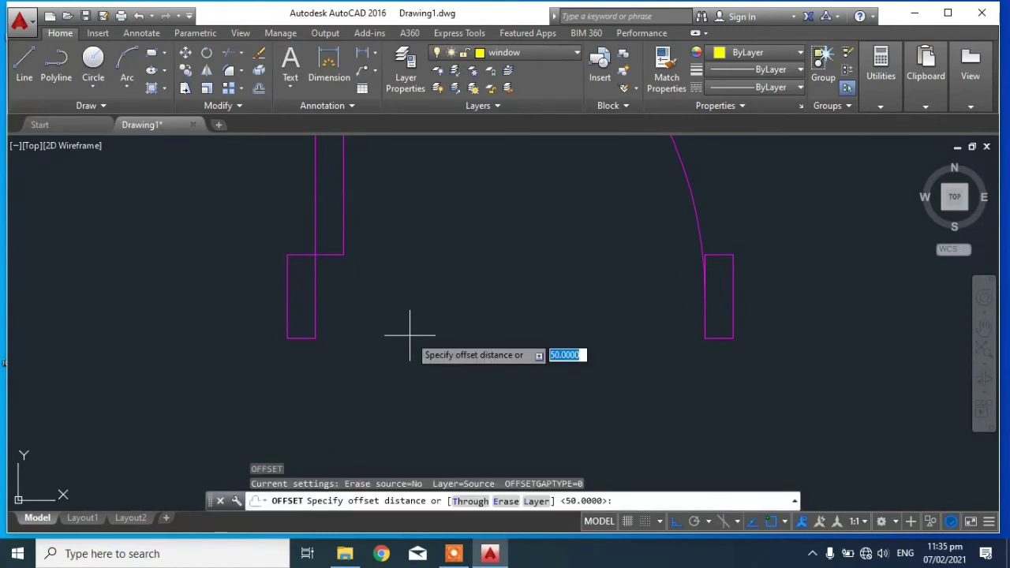
left_click(329, 255)
key("Escape")
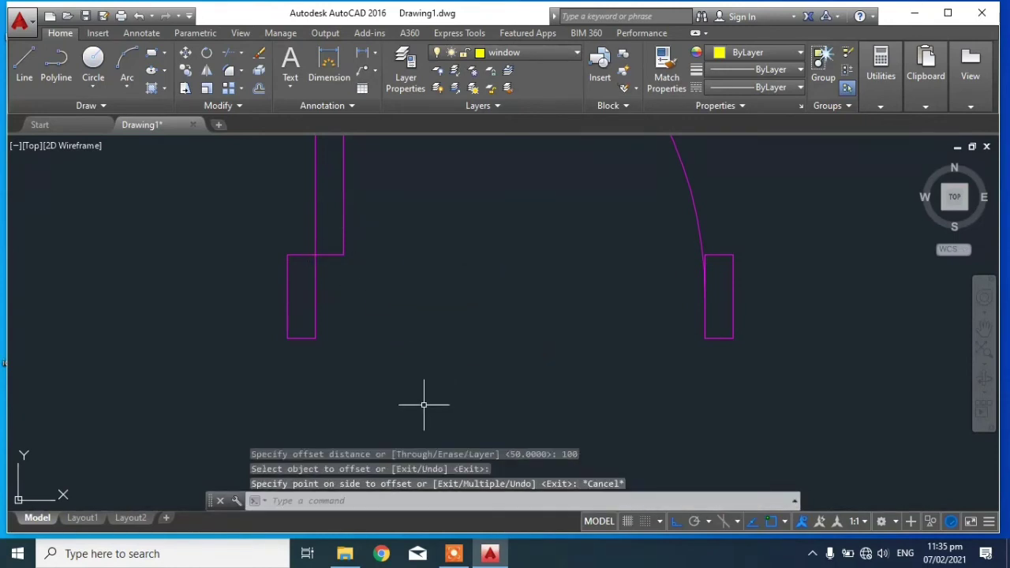
key("Return")
key("Return")
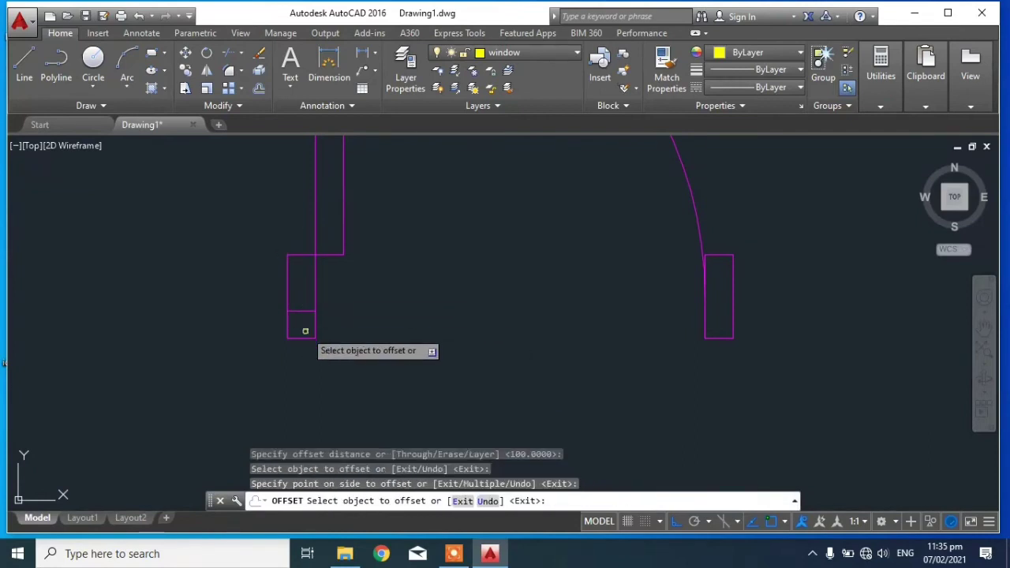
key("Escape")
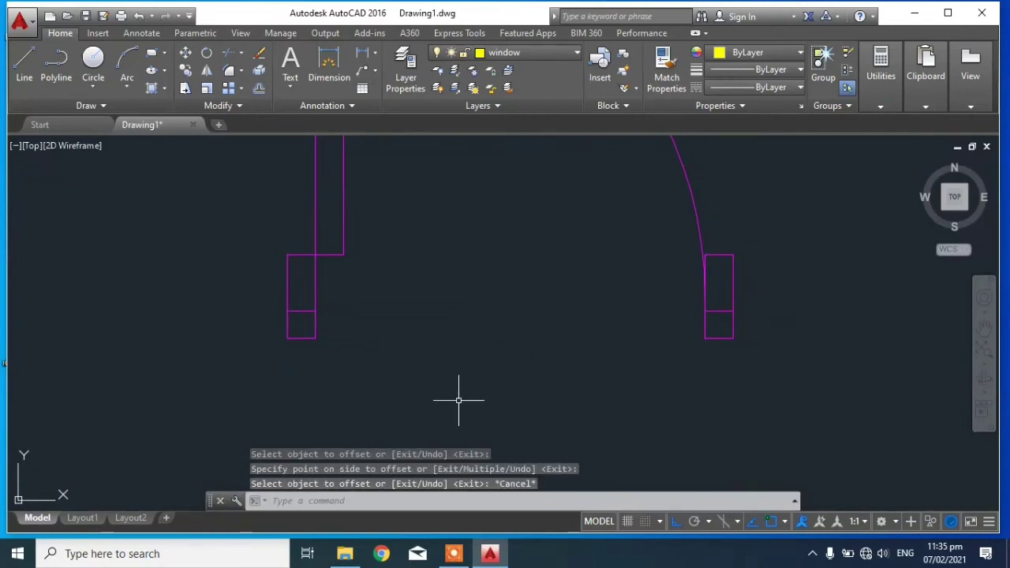
type("f")
Step: Fillet the left and right jamb corners closed at the new offset lines
key("Return")
left_click(261, 317)
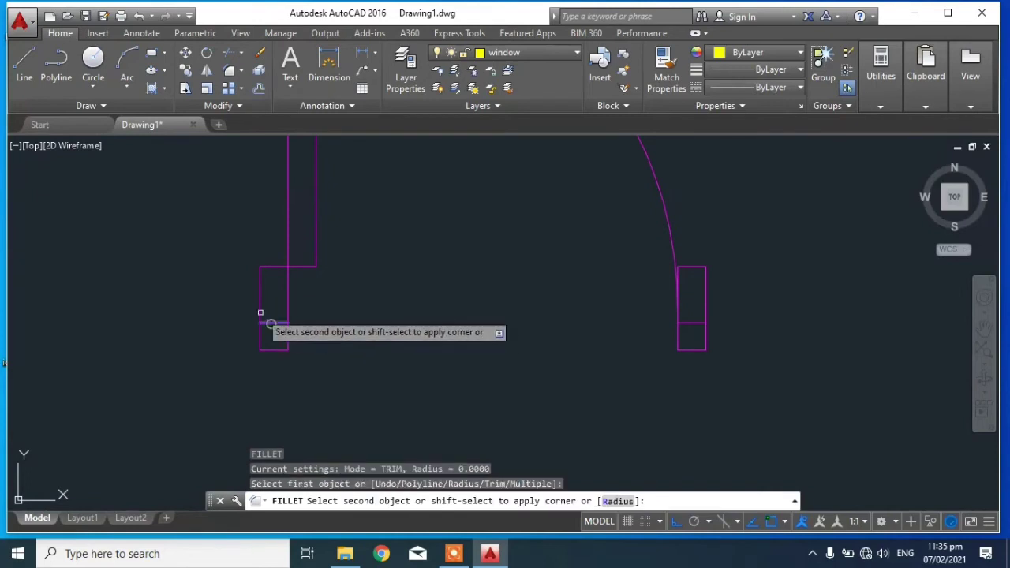
left_click(278, 321)
key("Return")
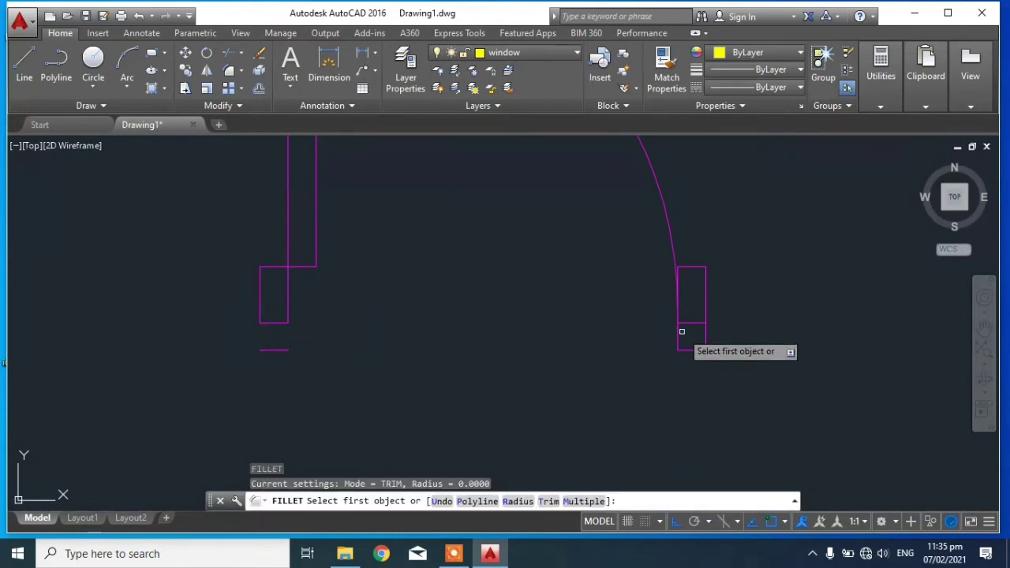
left_click(687, 322)
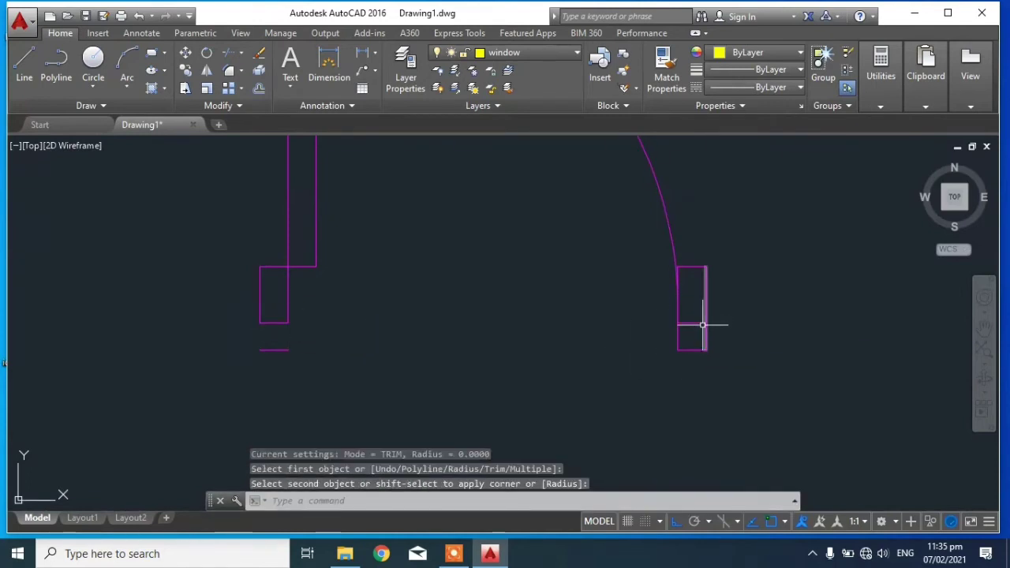
left_click(702, 324)
key("Return")
left_click(704, 314)
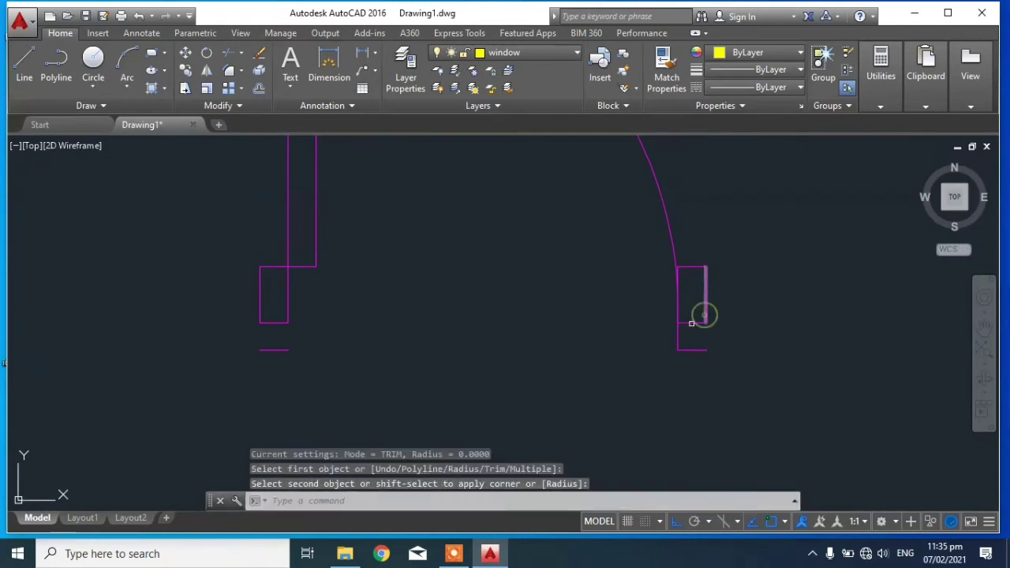
key("Return")
left_click(683, 323)
scroll(678, 316, "up", 5)
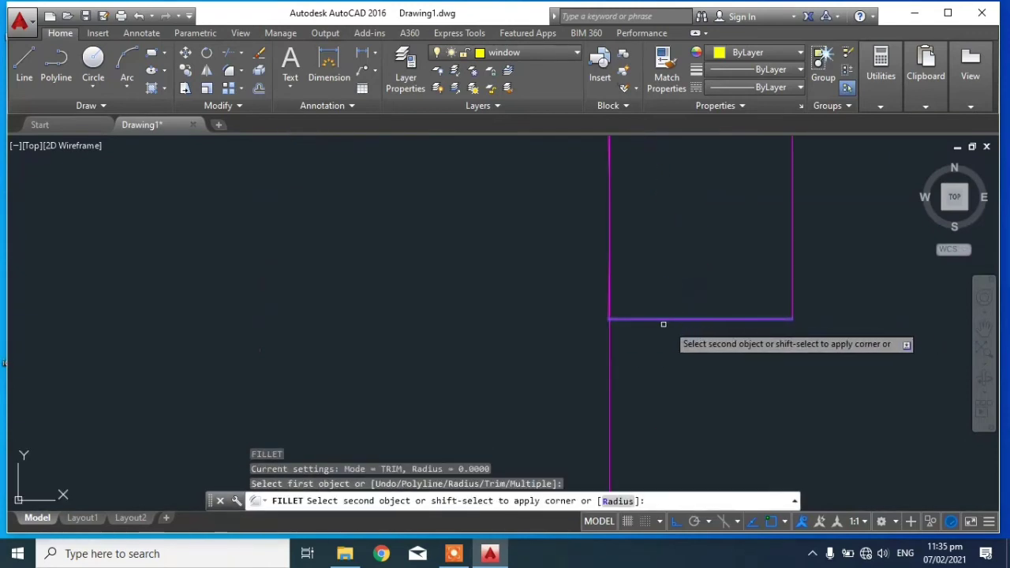
key("Escape")
Step: Attempt to trim the stray lines against the jamb side line and door arc
scroll(640, 337, "down", 4)
left_click(741, 408)
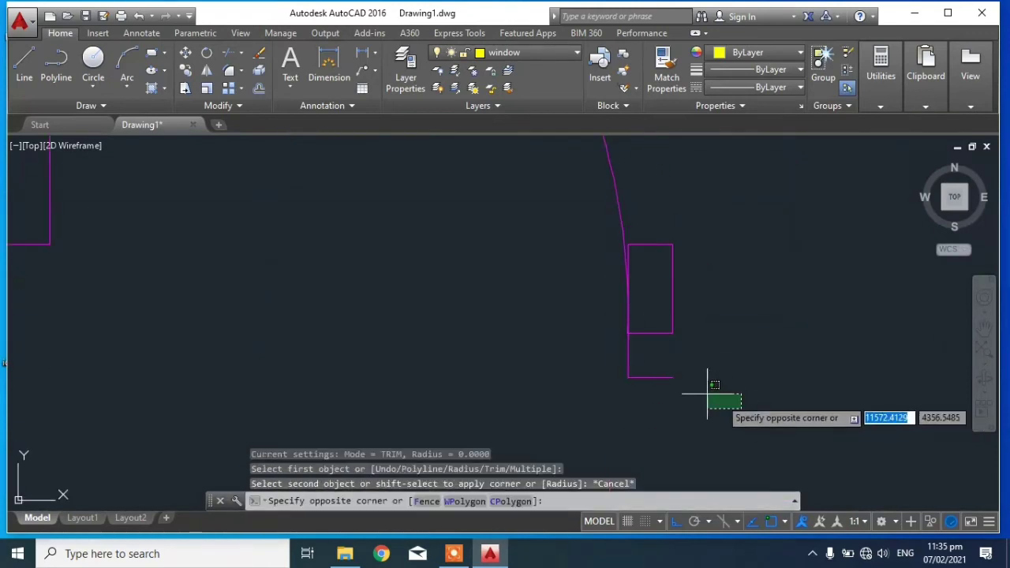
key("Escape")
key("Return")
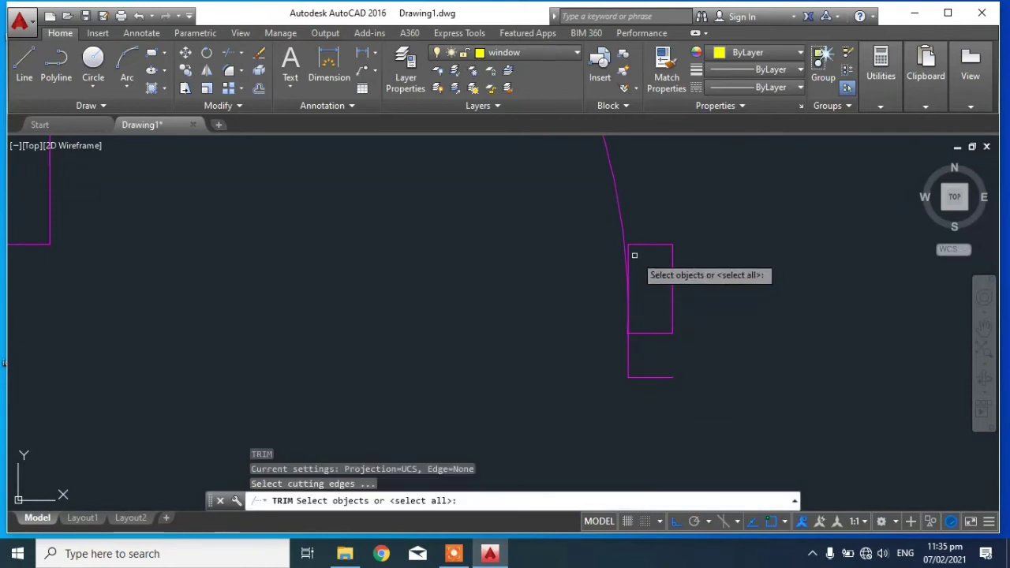
left_click(629, 253)
key("Return")
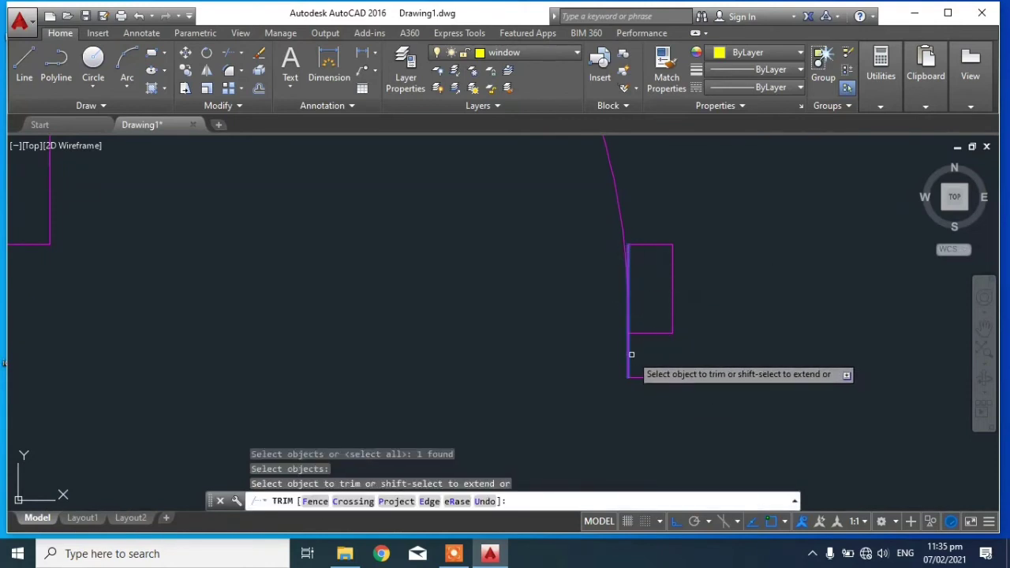
key("Escape")
key("Return")
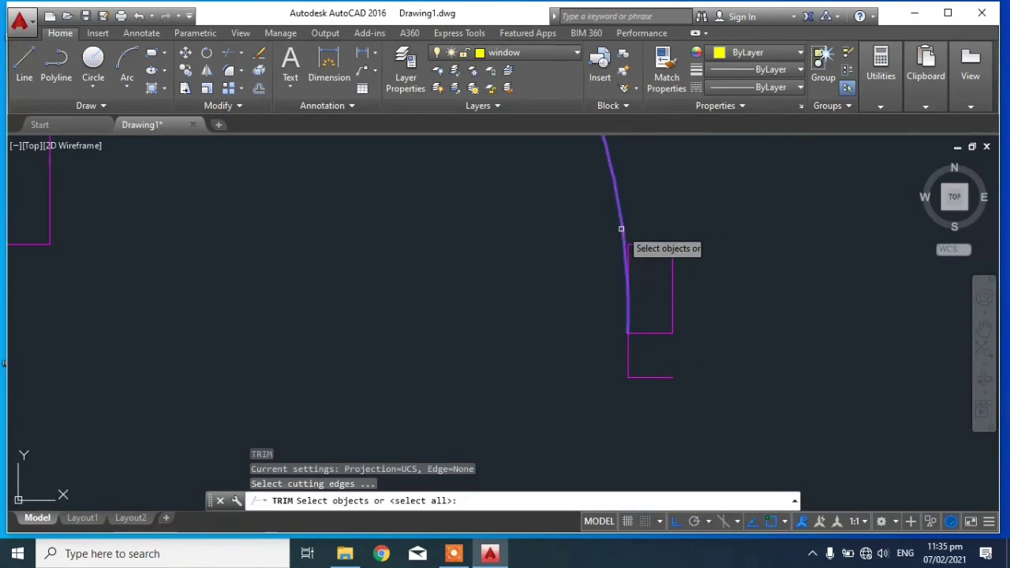
left_click(622, 226)
key("Return")
left_click(627, 345)
key("Escape")
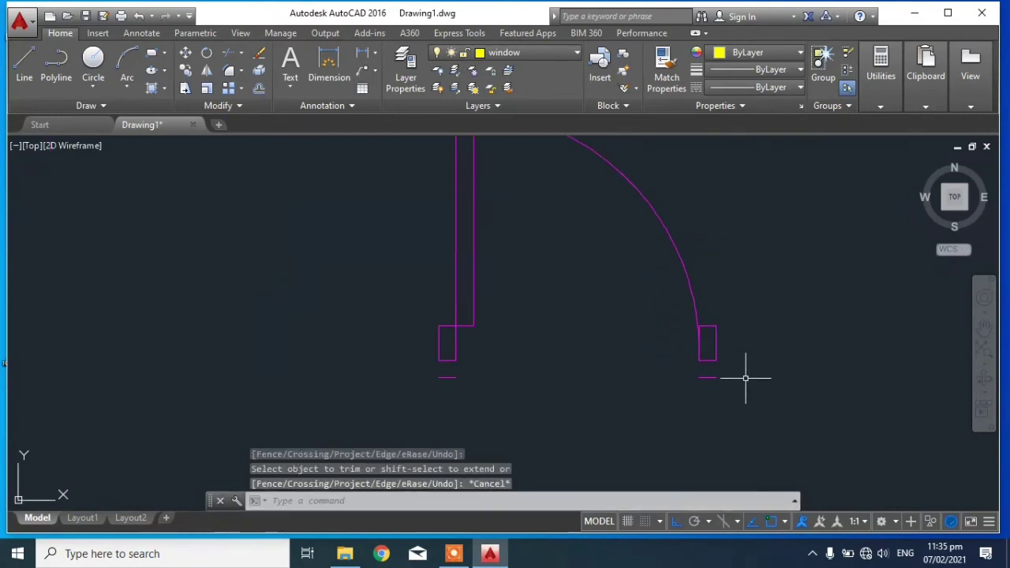
Step: Erase the two leftover short lines beneath the jambs with a crossing window
left_click(753, 409)
left_click(419, 365)
key("Delete")
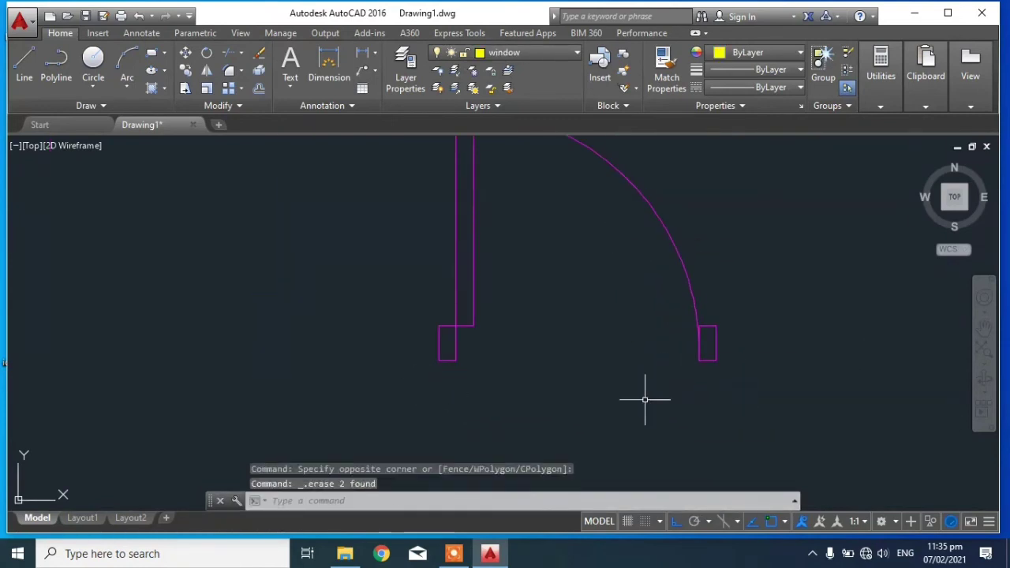
middle_click_drag(644, 400, 764, 412)
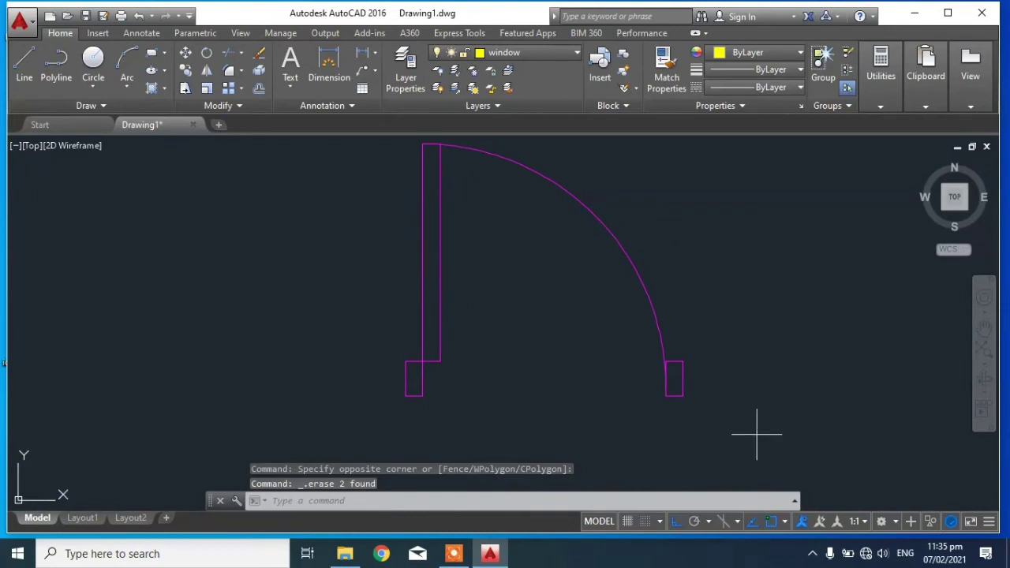
left_click(694, 431)
Step: Select the whole door and start a move, then cancel it
scroll(351, 201, "down", 2)
left_click(334, 181)
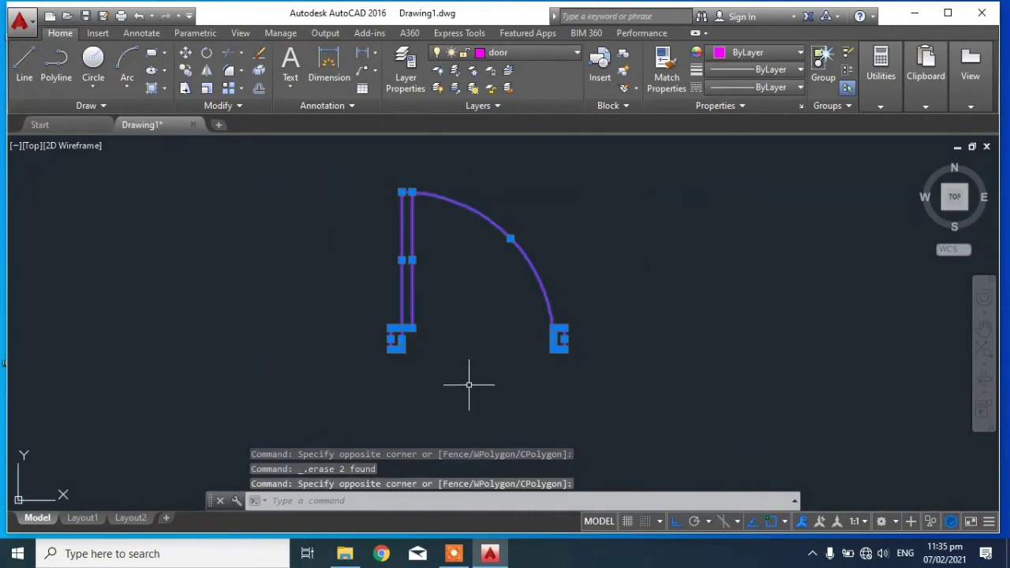
type("m")
key("Return")
left_click(396, 340)
scroll(389, 350, "down", 3)
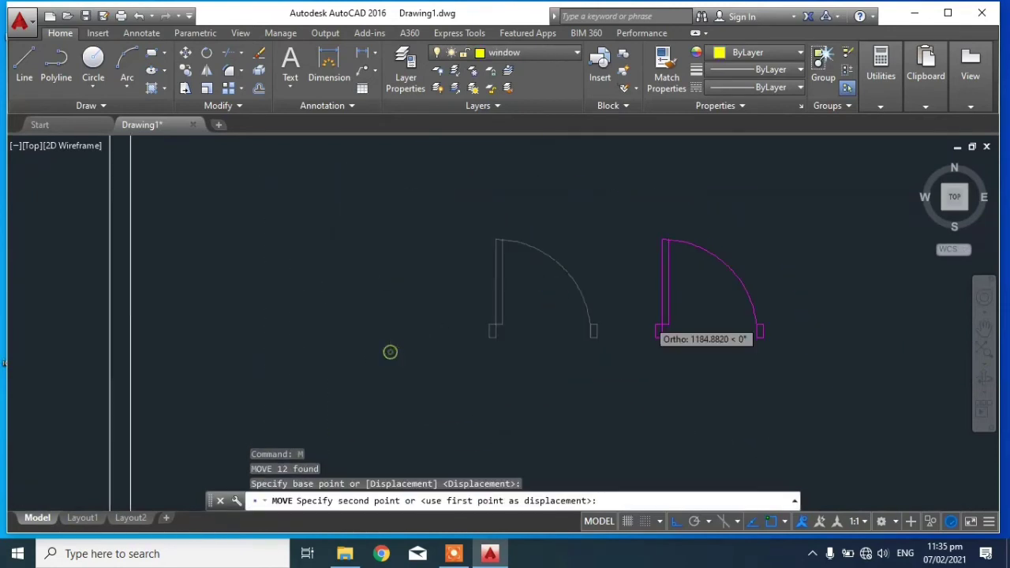
scroll(461, 345, "down", 2)
scroll(461, 345, "up", 5)
key("Escape")
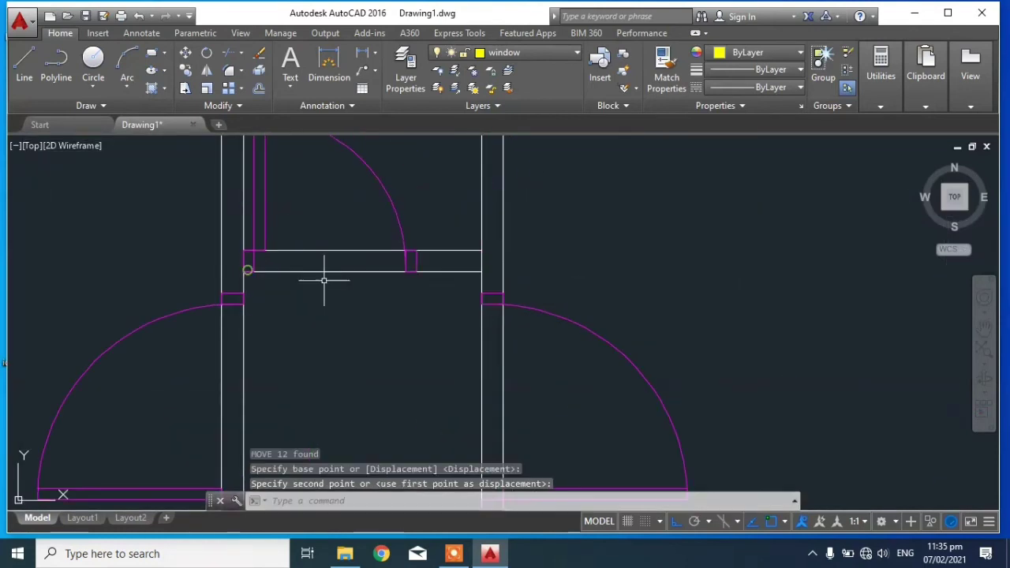
Step: Zoom out to show the full plan with the spare doors and select a lower spare door
scroll(434, 353, "down", 5)
mouse_move(838, 415)
middle_mouse_down()
mouse_move(683, 307)
mouse_move(687, 261)
middle_mouse_up()
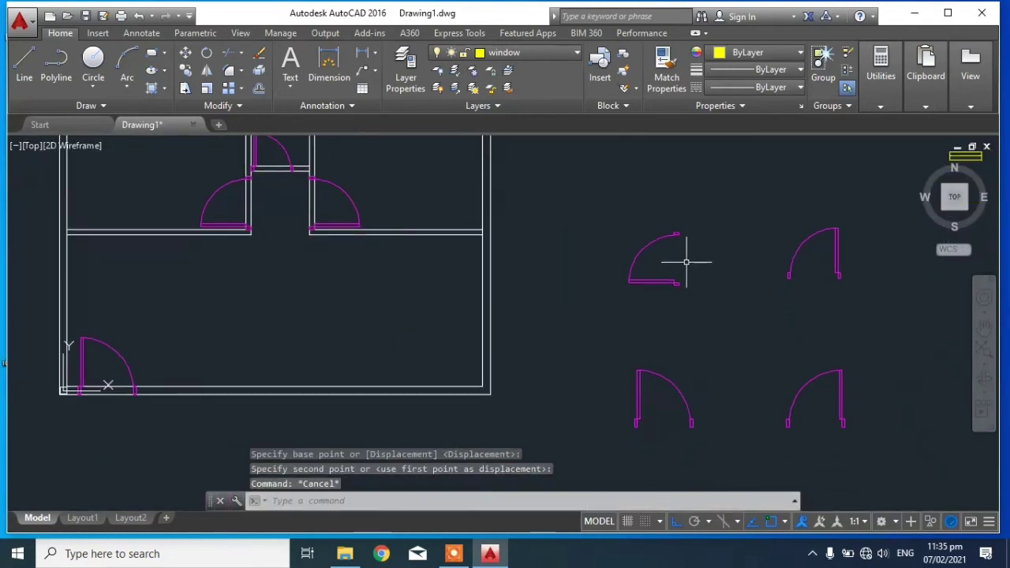
scroll(686, 261, "down", 2)
mouse_move(684, 313)
middle_mouse_down()
mouse_move(608, 333)
mouse_move(599, 359)
middle_mouse_up()
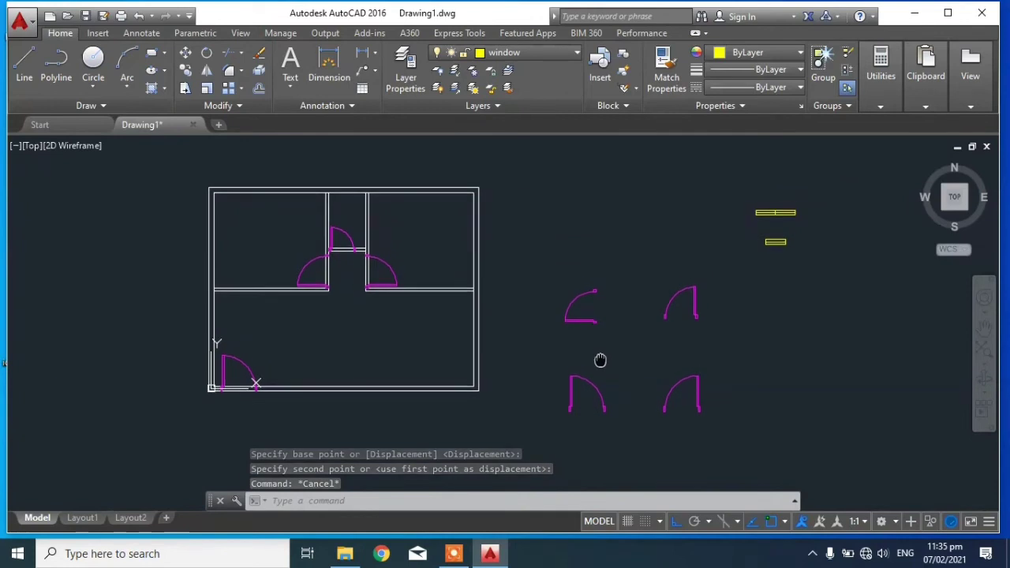
scroll(604, 270, "down", 2)
scroll(687, 339, "up", 2)
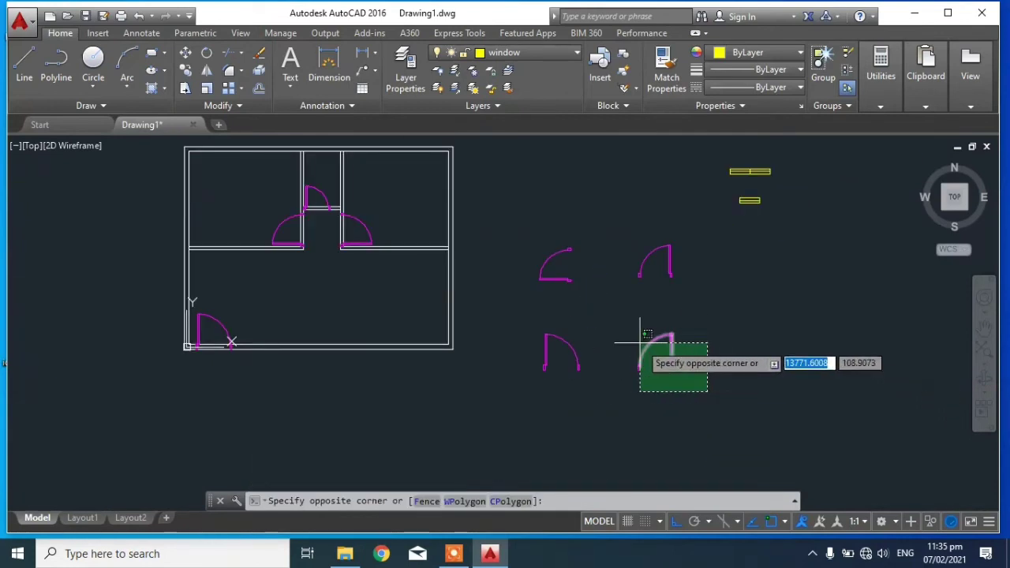
left_click(718, 375)
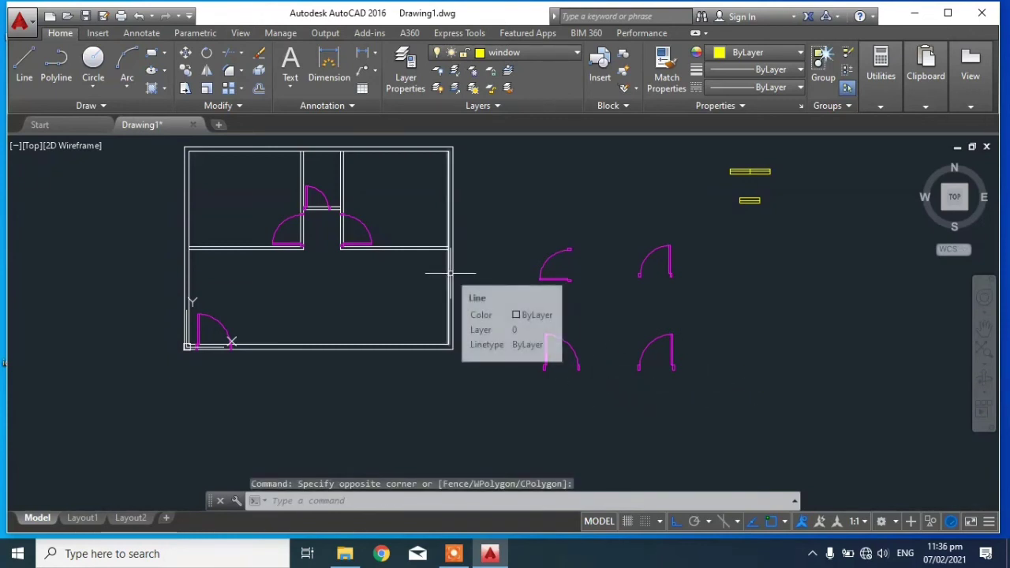
left_click(527, 291)
type("M")
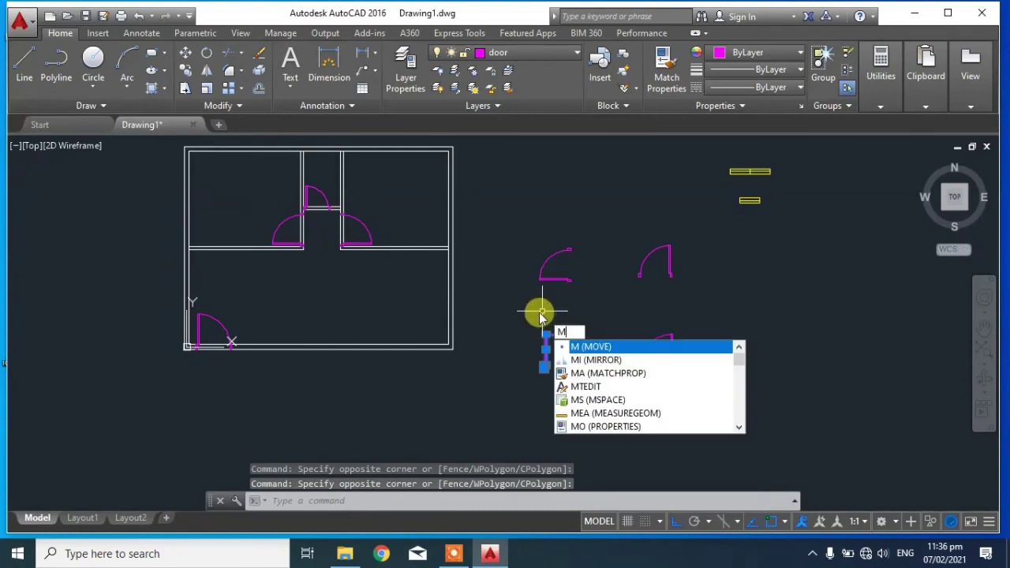
Step: Rotate the lower-right spare door 90°
key("Escape")
middle_click_drag(866, 415, 861, 416)
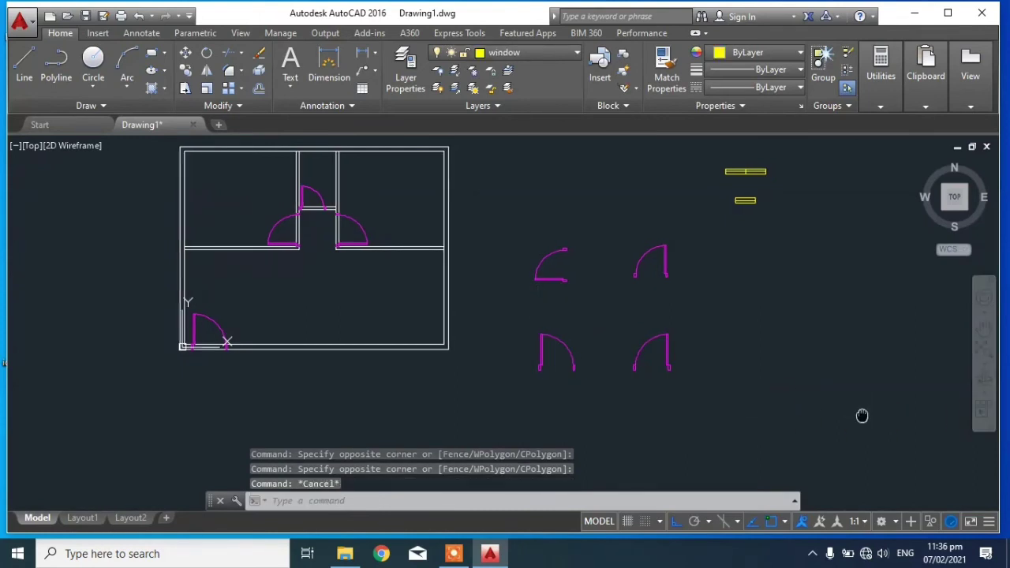
left_click(713, 395)
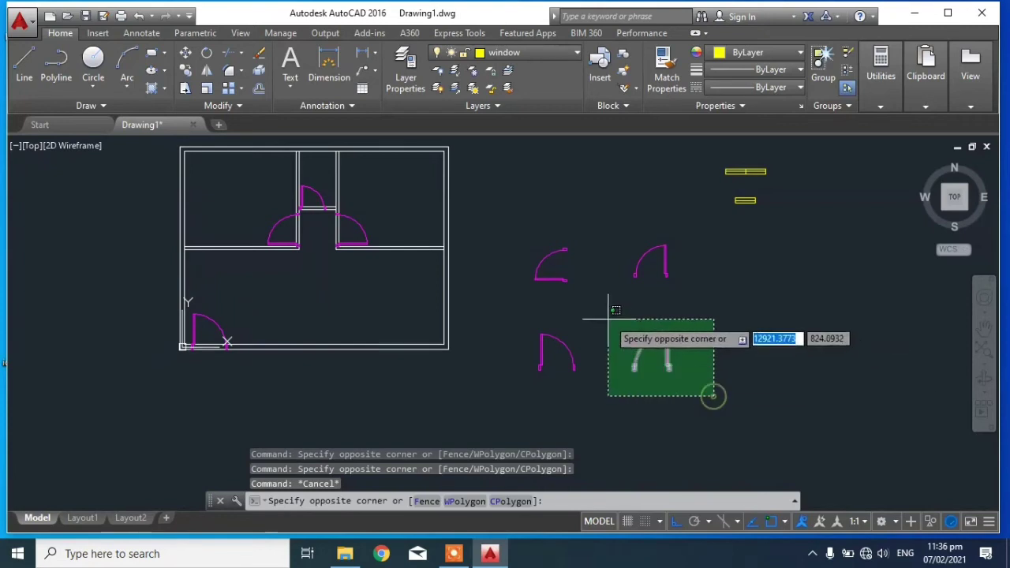
left_click(599, 310)
left_click(202, 59)
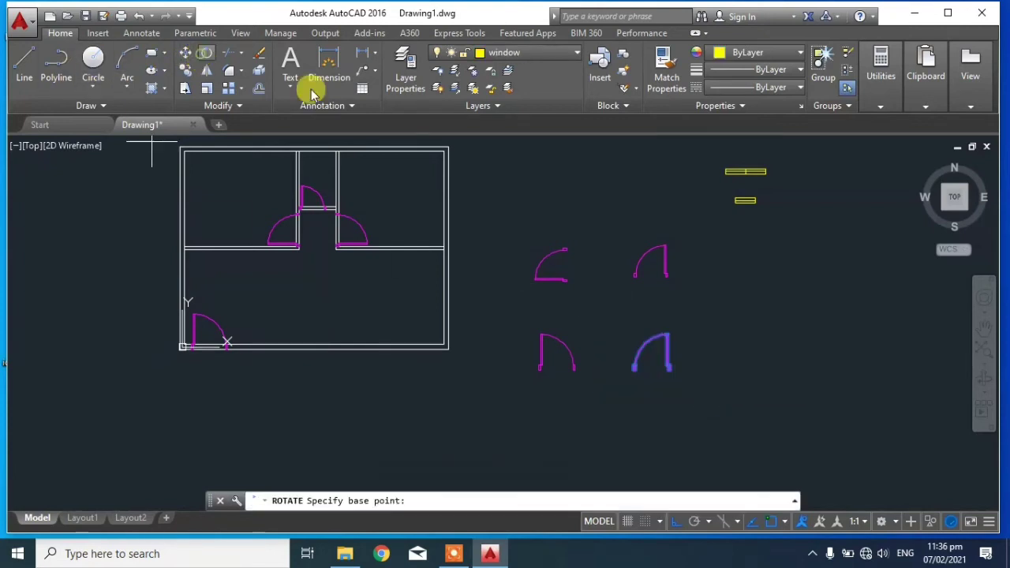
left_click(653, 351)
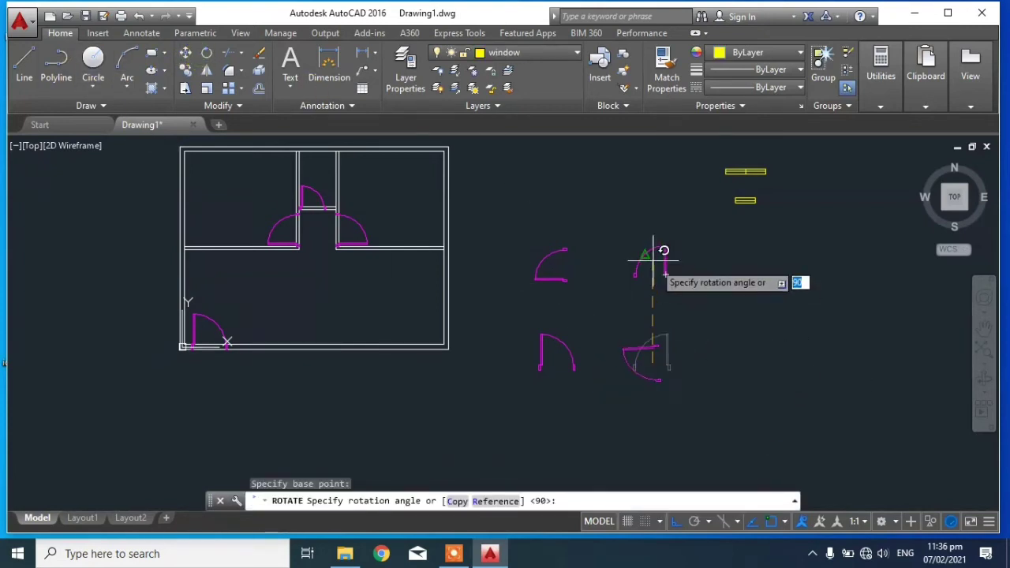
left_click(714, 268)
key("Return")
scroll(667, 399, "up", 3)
scroll(669, 400, "up", 2)
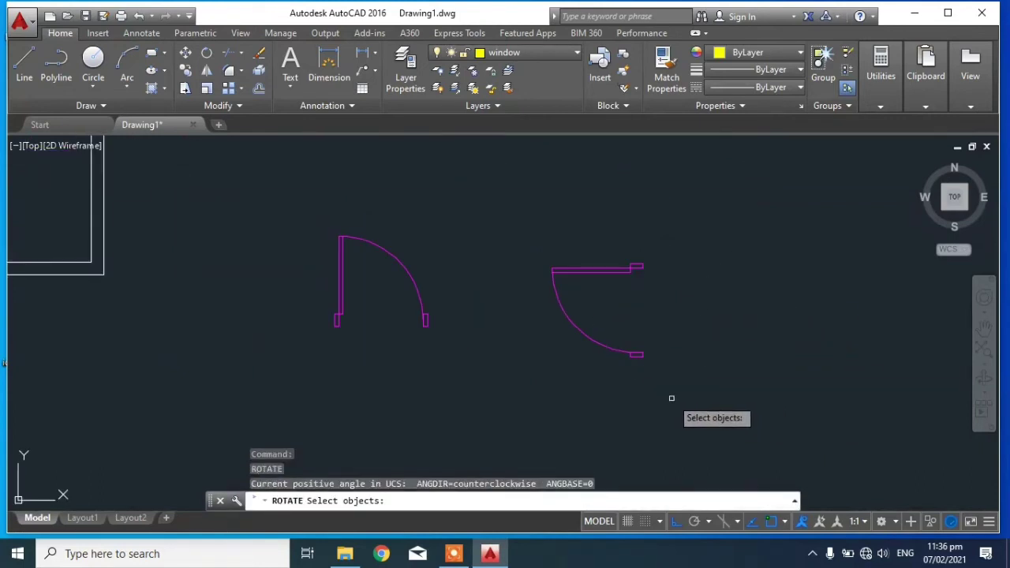
key("Escape")
Step: Move the turned door into the plan's right outer wall opening
left_click(685, 394)
left_click(510, 188)
type("m")
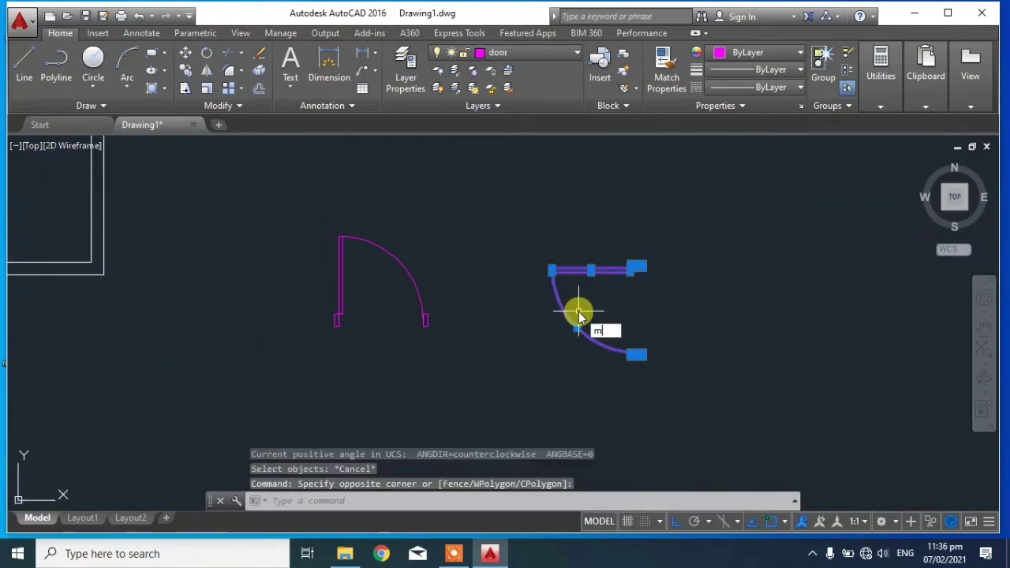
key("Return")
left_click(635, 253)
scroll(624, 273, "down", 3)
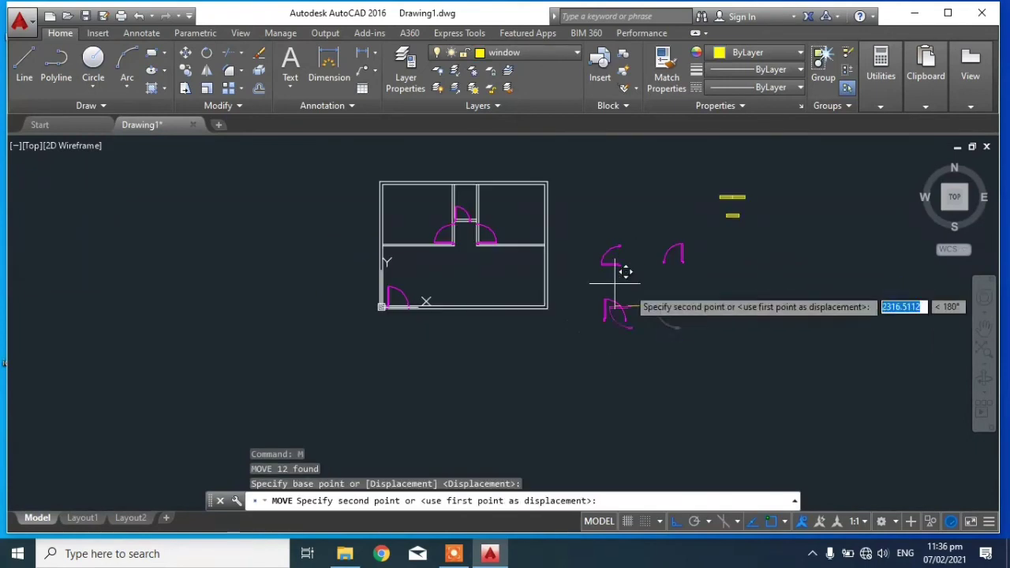
scroll(625, 272, "up", 3)
scroll(500, 225, "up", 2)
key("Escape")
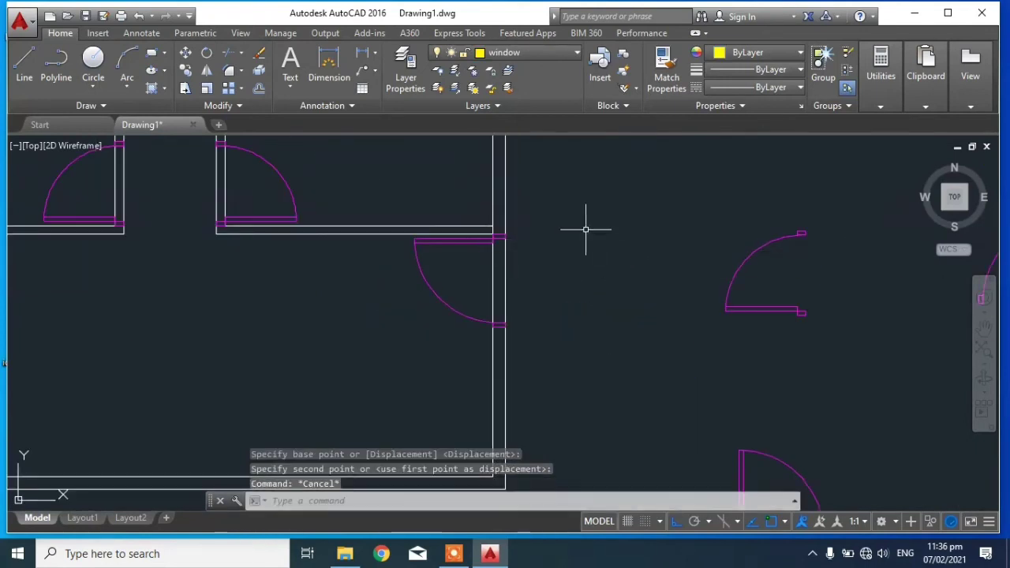
Step: Crossing-select the remaining spare doors and delete them
scroll(585, 229, "down", 3)
middle_click_drag(719, 276, 629, 335)
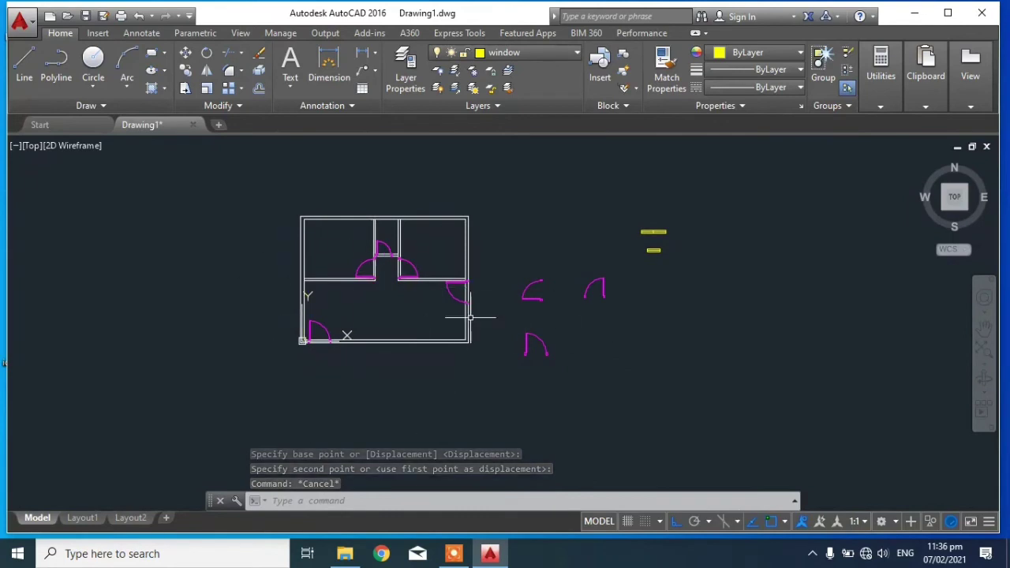
left_click(679, 407)
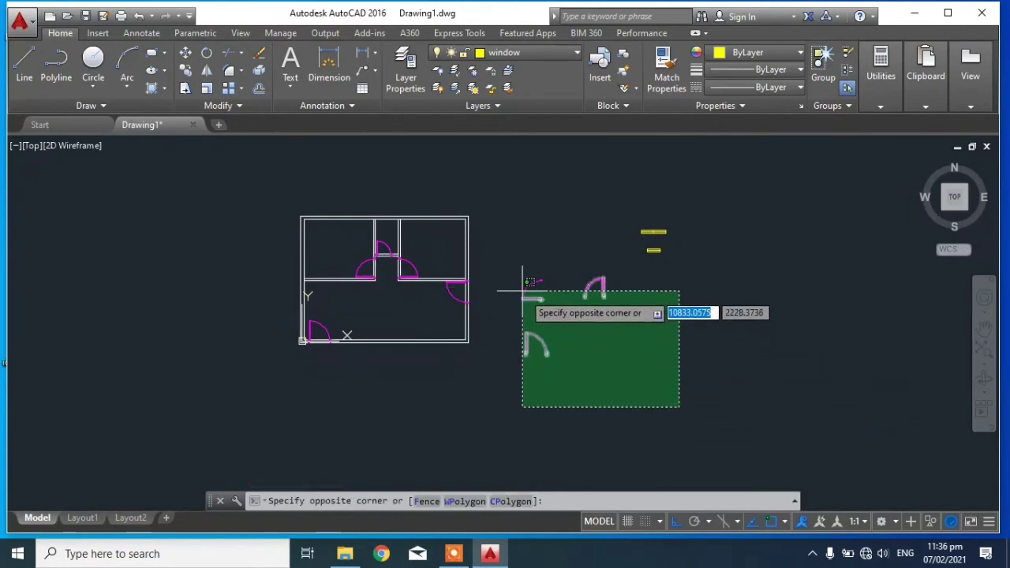
left_click(509, 268)
key("Delete")
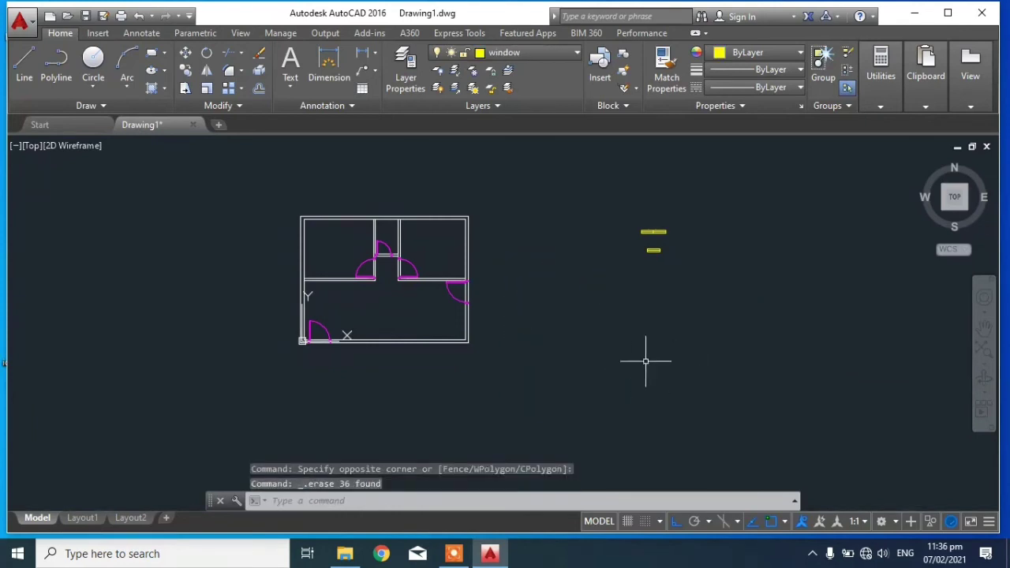
mouse_move(641, 357)
middle_mouse_down()
mouse_move(652, 395)
mouse_move(668, 395)
middle_mouse_up()
Step: Select the short yellow window block beside the floor plan
left_click(735, 356)
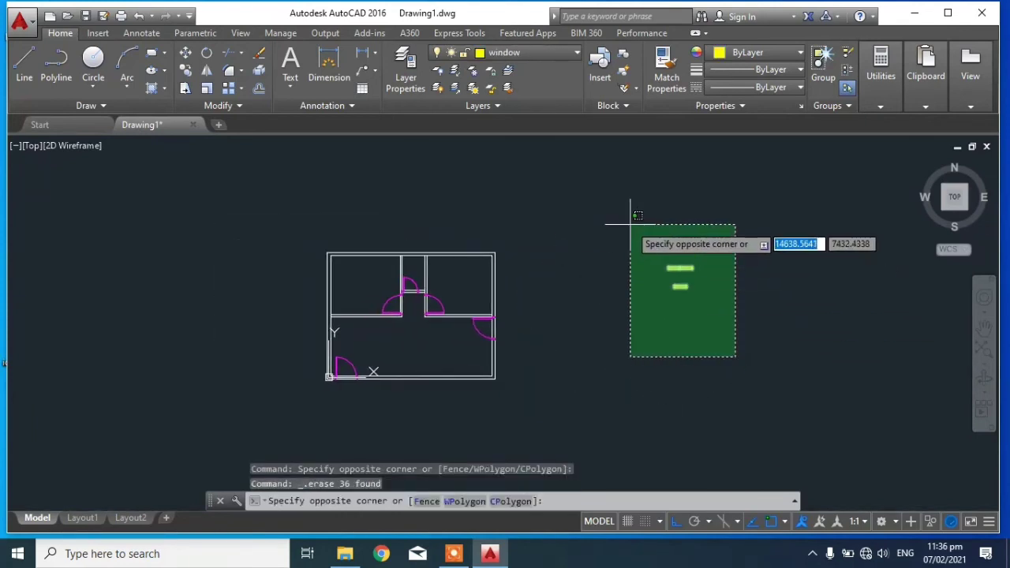
left_click(787, 364)
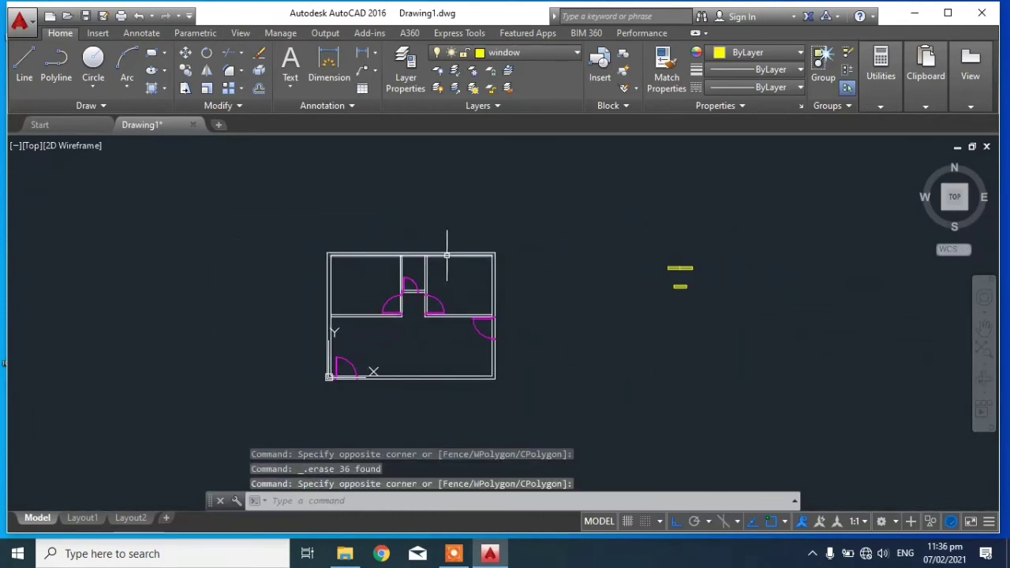
scroll(446, 255, "up", 5)
scroll(343, 231, "down", 3)
mouse_move(756, 286)
middle_mouse_down()
mouse_move(648, 330)
mouse_move(765, 286)
mouse_move(699, 313)
middle_mouse_up()
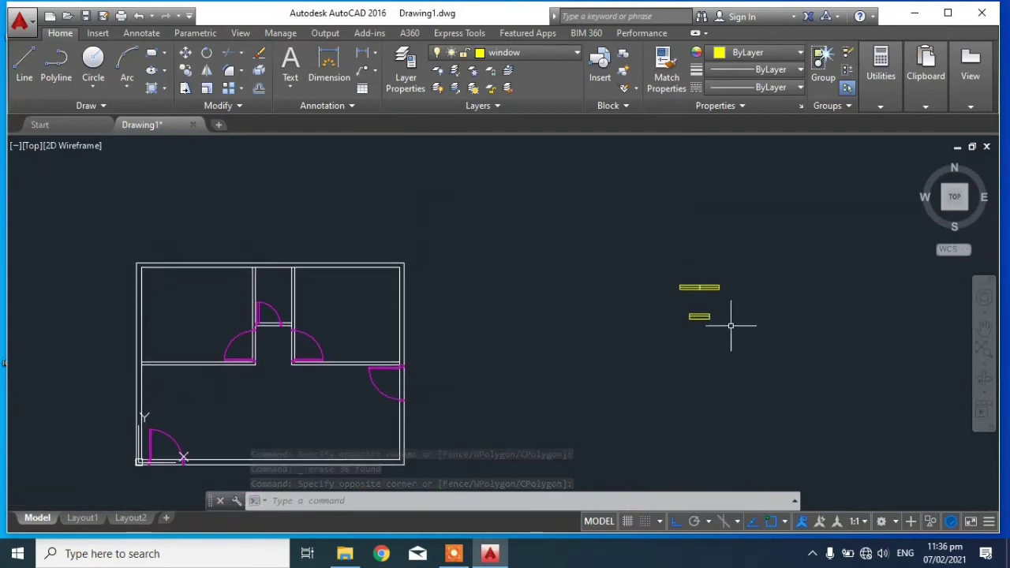
scroll(720, 316, "up", 2)
left_click(747, 342)
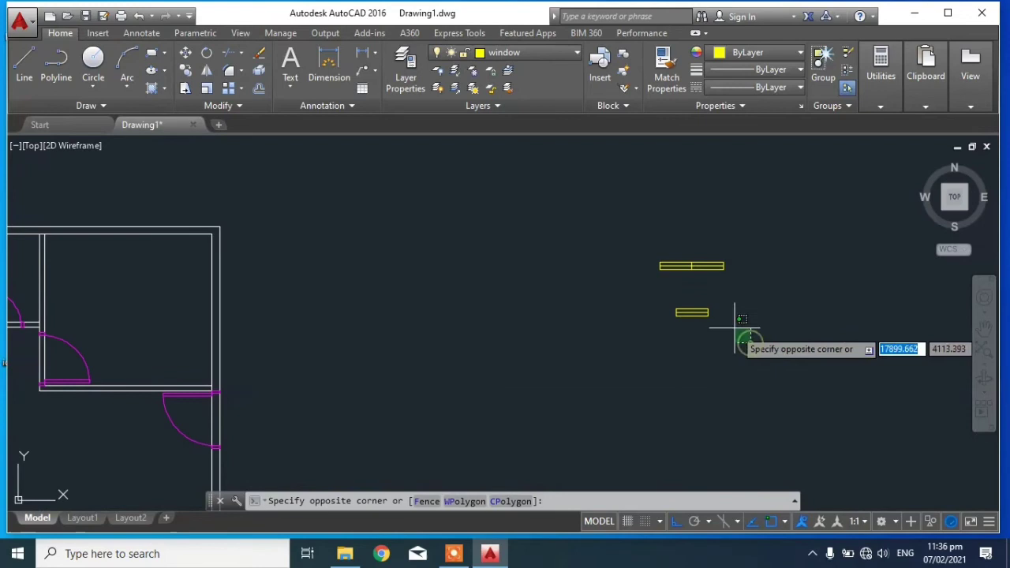
left_click(640, 296)
scroll(635, 355, "down", 4)
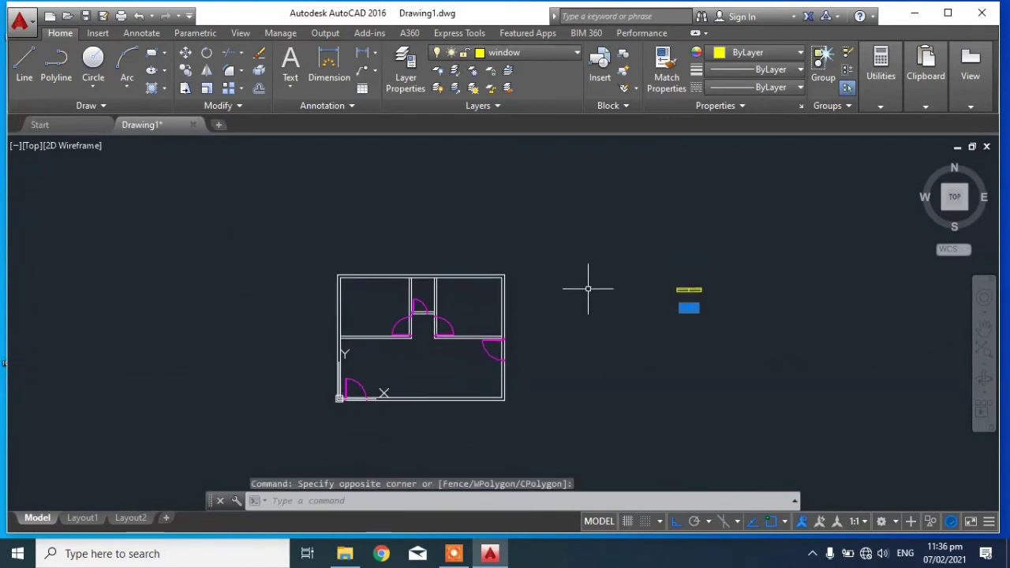
scroll(703, 299, "up", 4)
middle_click_drag(376, 352, 629, 324)
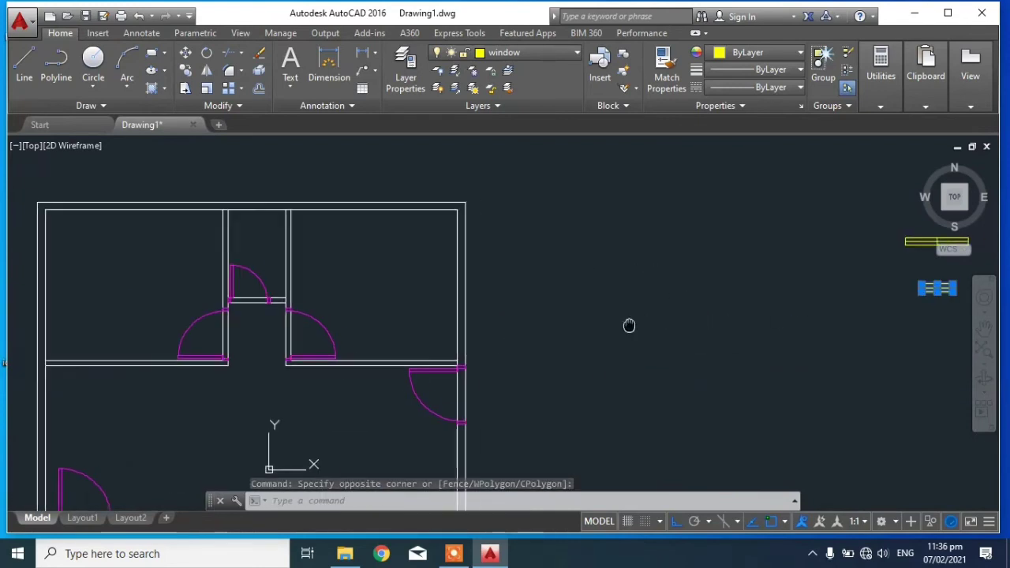
scroll(710, 347, "down", 2)
middle_click_drag(762, 354, 674, 367)
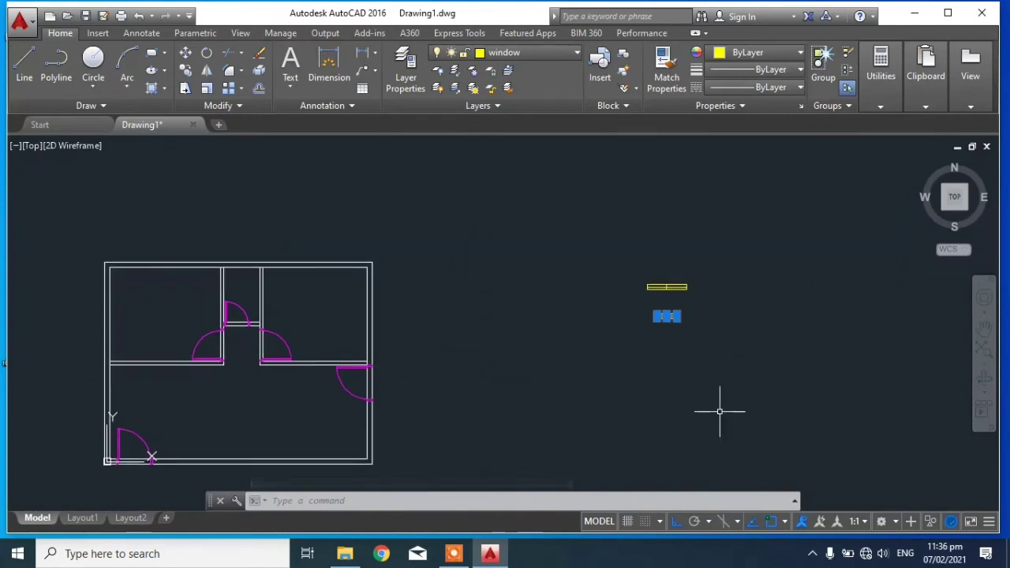
type("M")
Step: Move the short window by its edge midpoint into the top wall between the inner walls
key("Return")
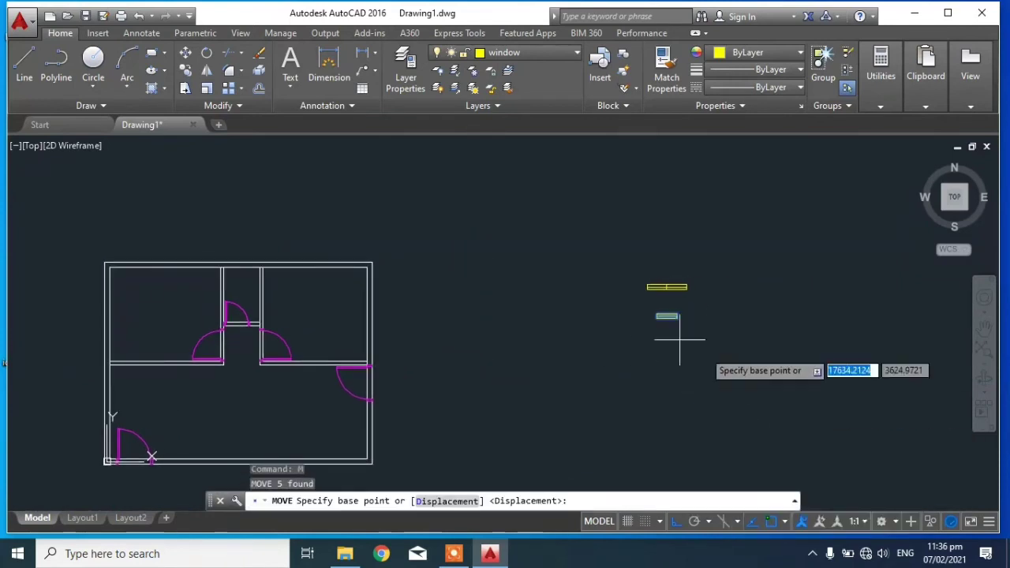
scroll(668, 326, "up", 4)
scroll(659, 336, "up", 2)
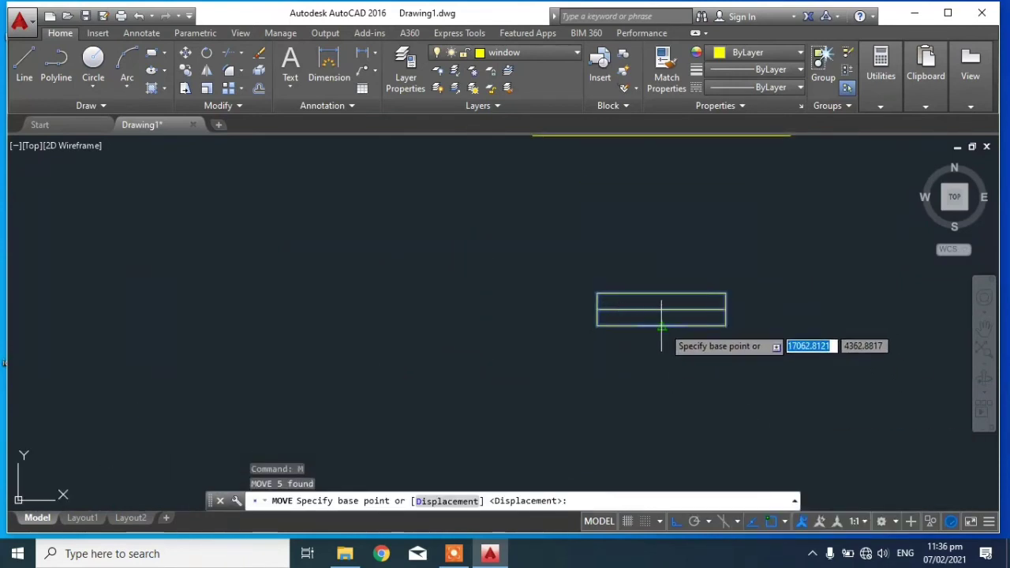
left_click(661, 326)
scroll(757, 331, "down", 3)
scroll(379, 268, "up", 3)
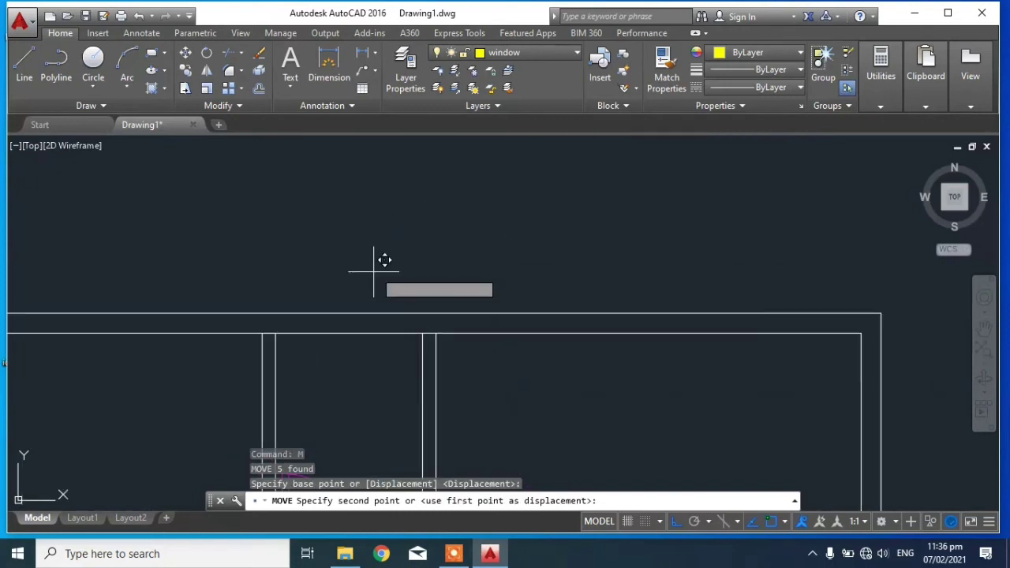
left_click(335, 332)
Step: Reselect the placed window and use M to shift it to its final spot
middle_click_drag(329, 333, 465, 294)
scroll(466, 295, "up", 2)
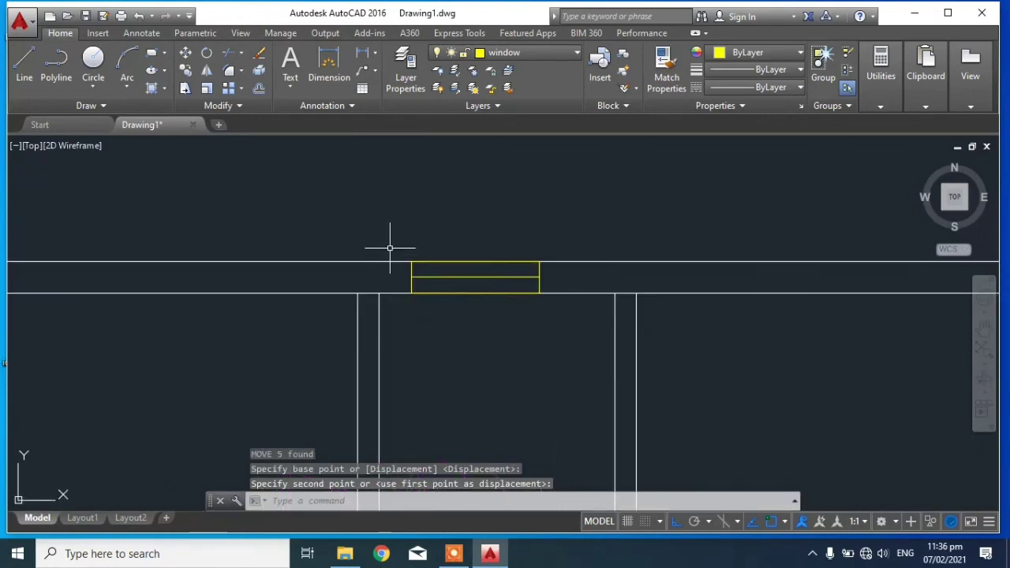
left_click(388, 248)
left_click(552, 331)
type("m")
key("Return")
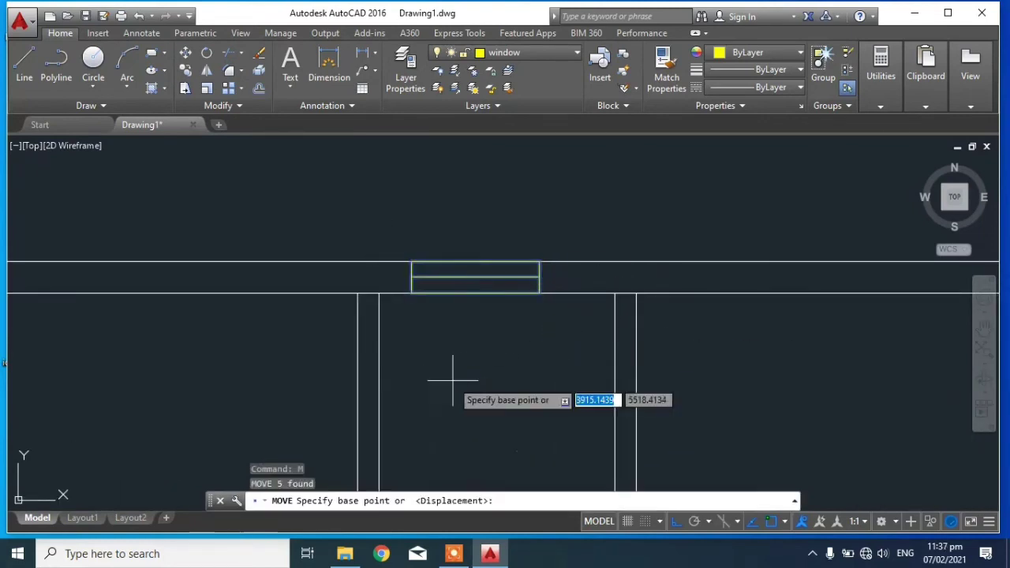
left_click(454, 374)
scroll(405, 305, "down", 5)
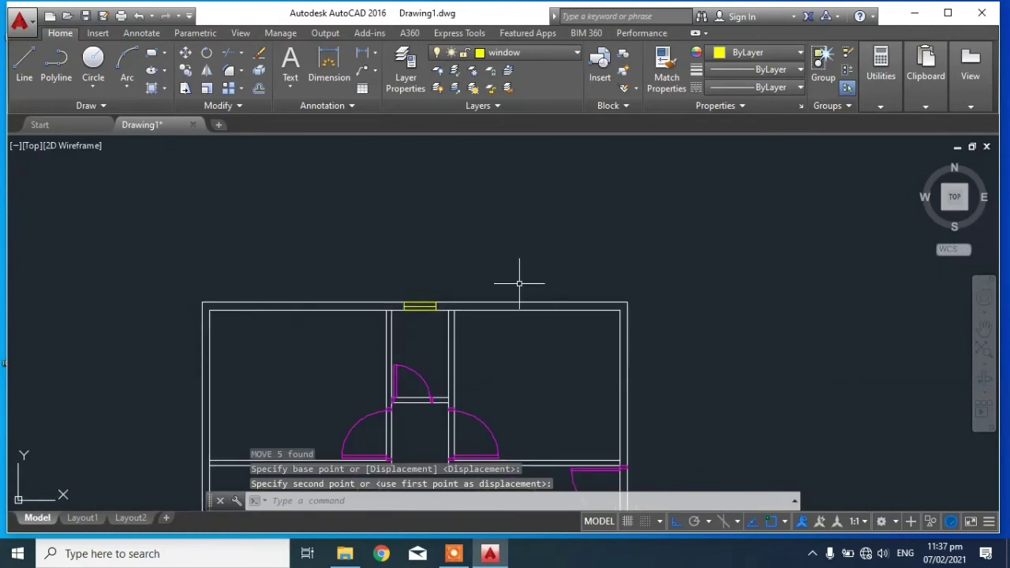
scroll(519, 282, "down", 4)
left_click(765, 288)
scroll(658, 237, "up", 5)
Step: Copy the long yellow window to the top-left wall corner
left_click(601, 235)
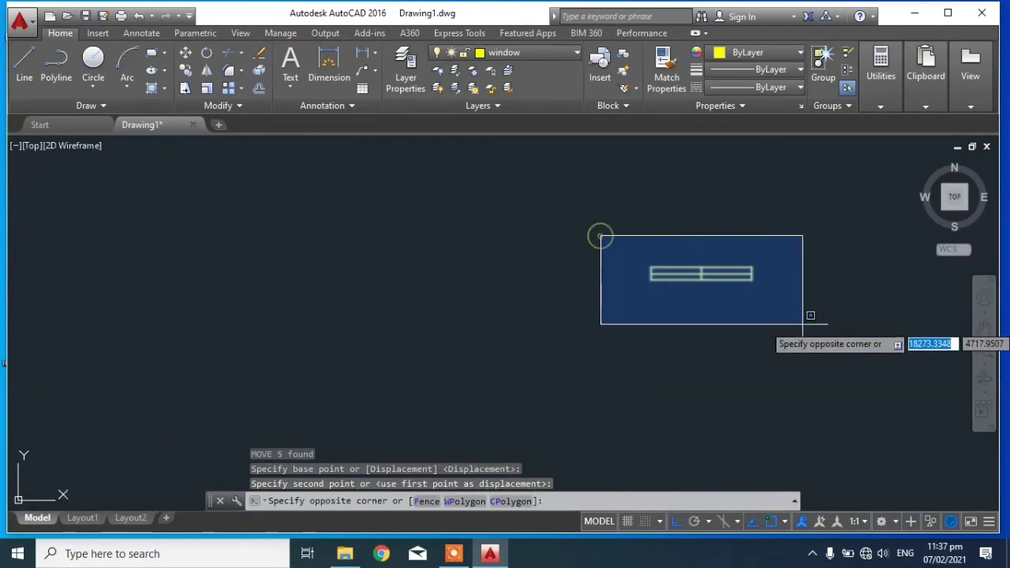
left_click(802, 324)
type("c")
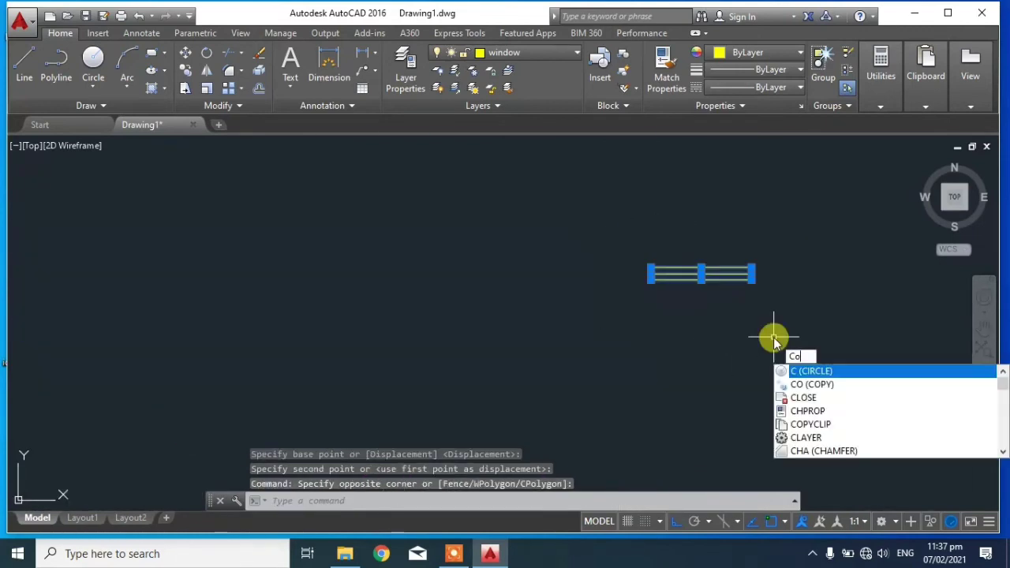
type("o")
key("Return")
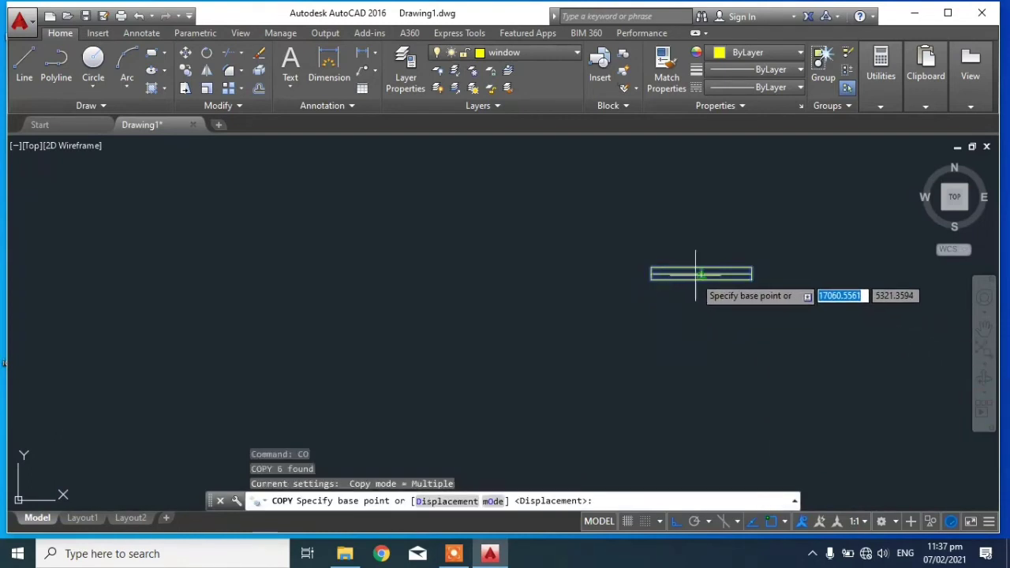
left_click(650, 268)
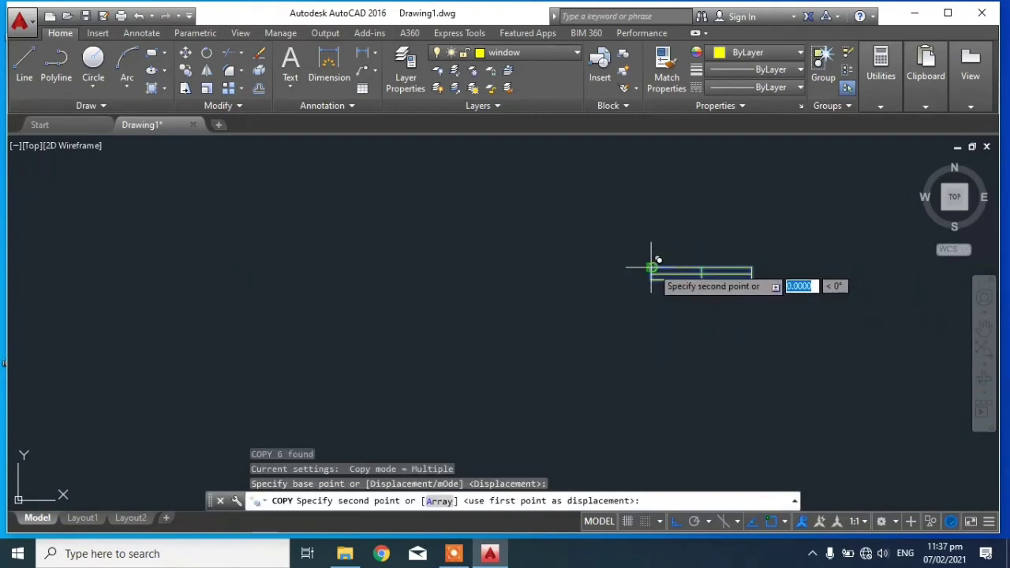
scroll(530, 260, "down", 5)
scroll(529, 261, "up", 5)
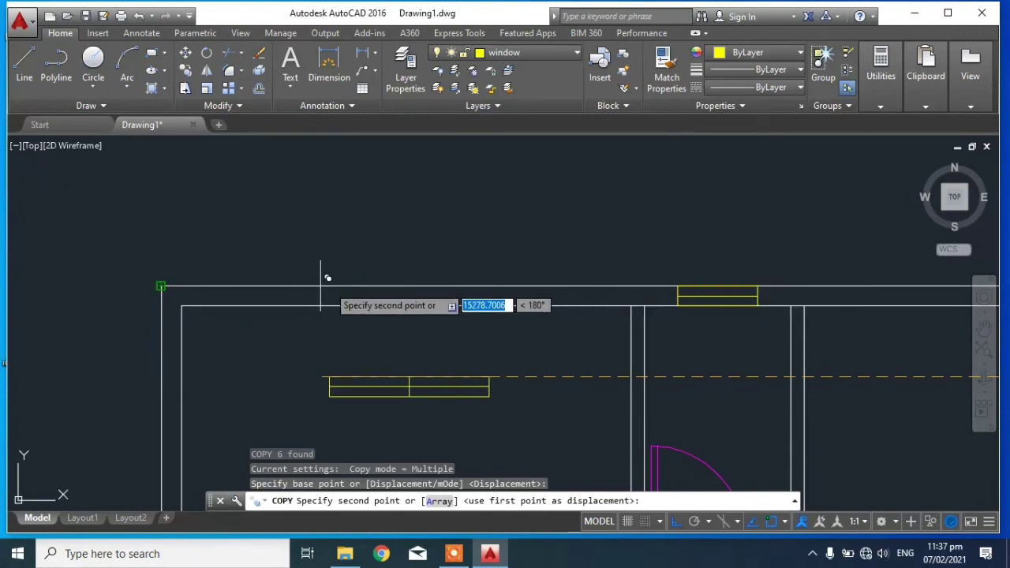
left_click(192, 280)
key("Escape")
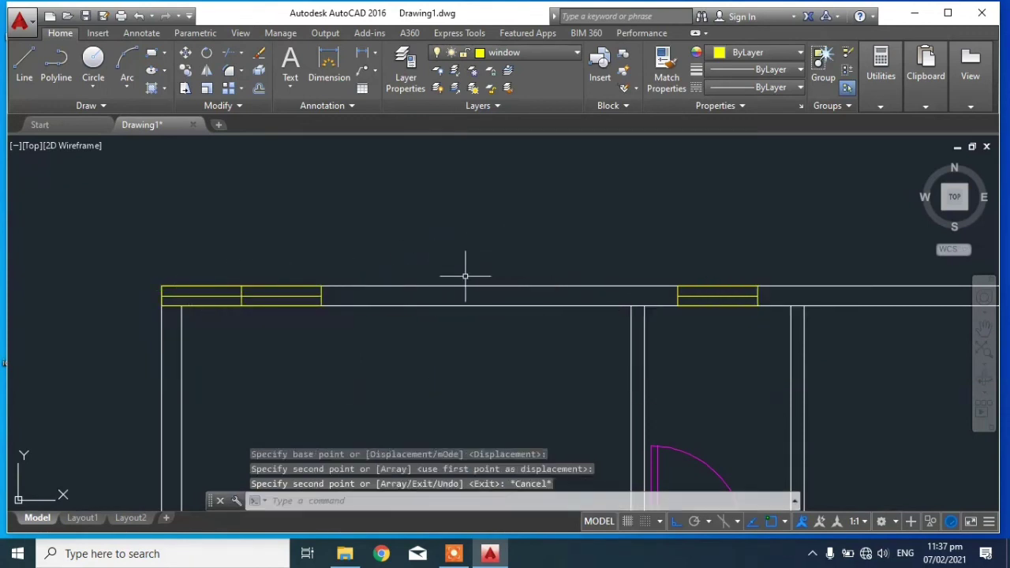
Step: Move the copied window to a new position
left_click(106, 256)
left_click(454, 347)
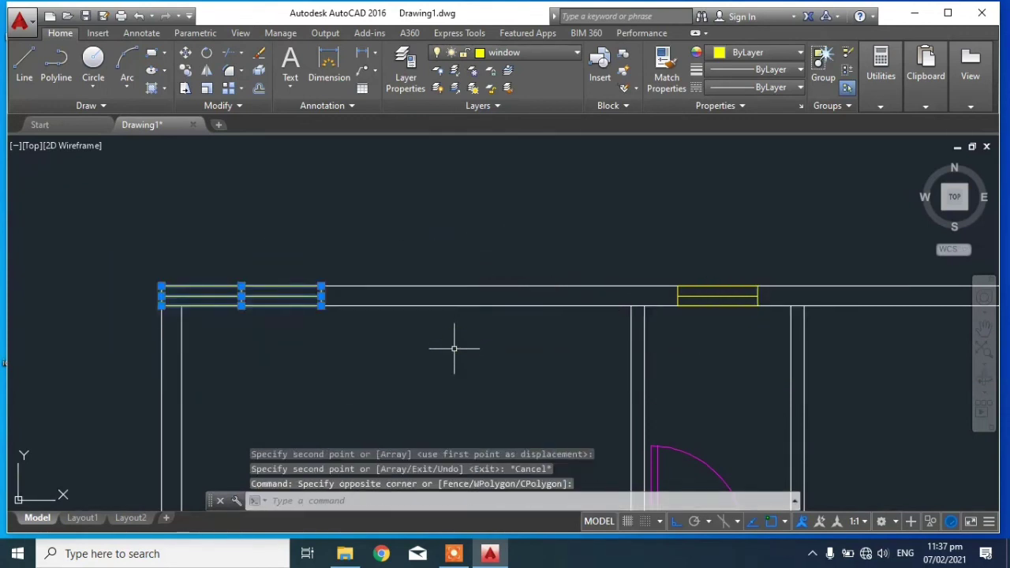
type("m")
key("Return")
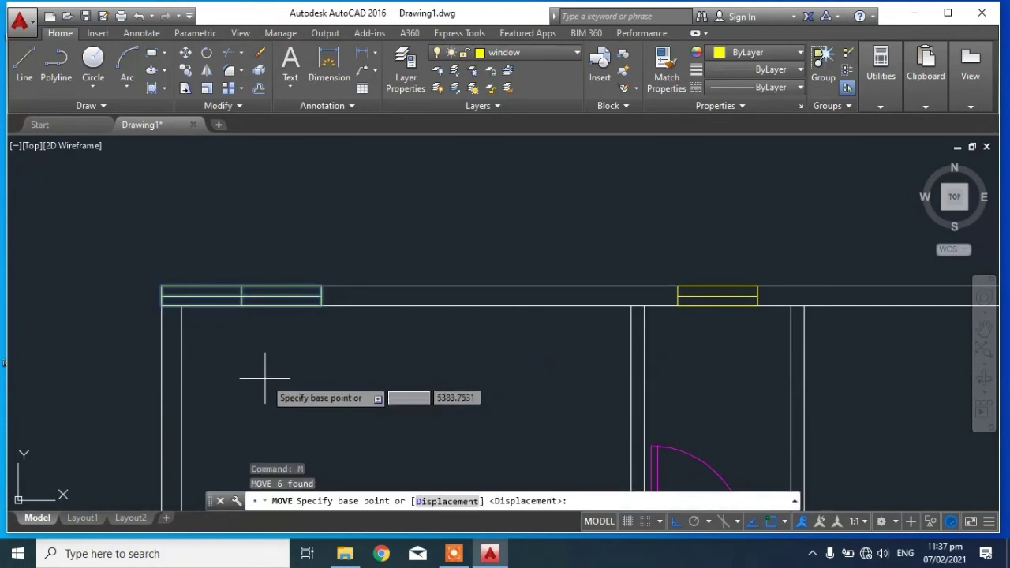
left_click(261, 381)
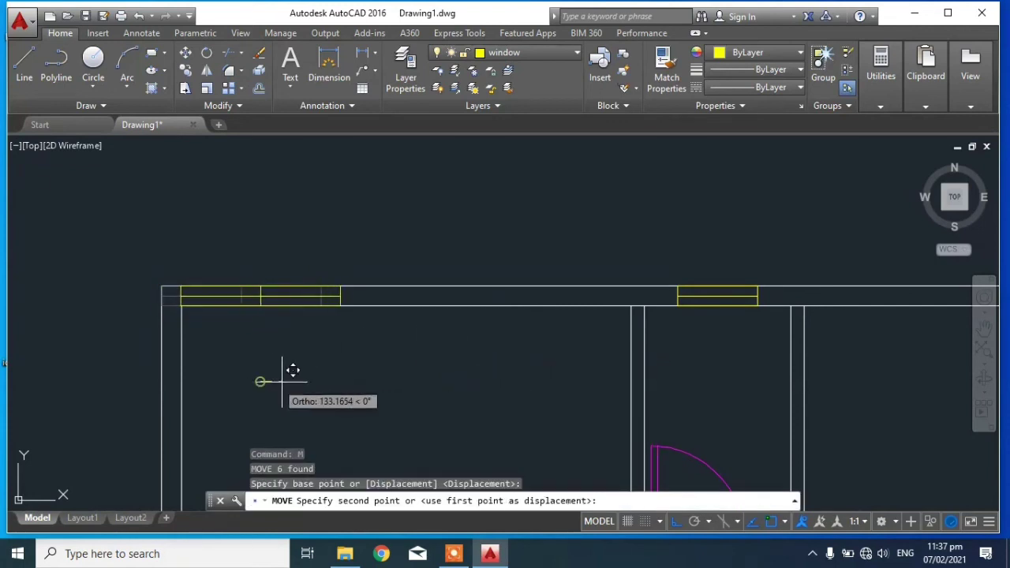
left_click(408, 401)
scroll(302, 299, "down", 4)
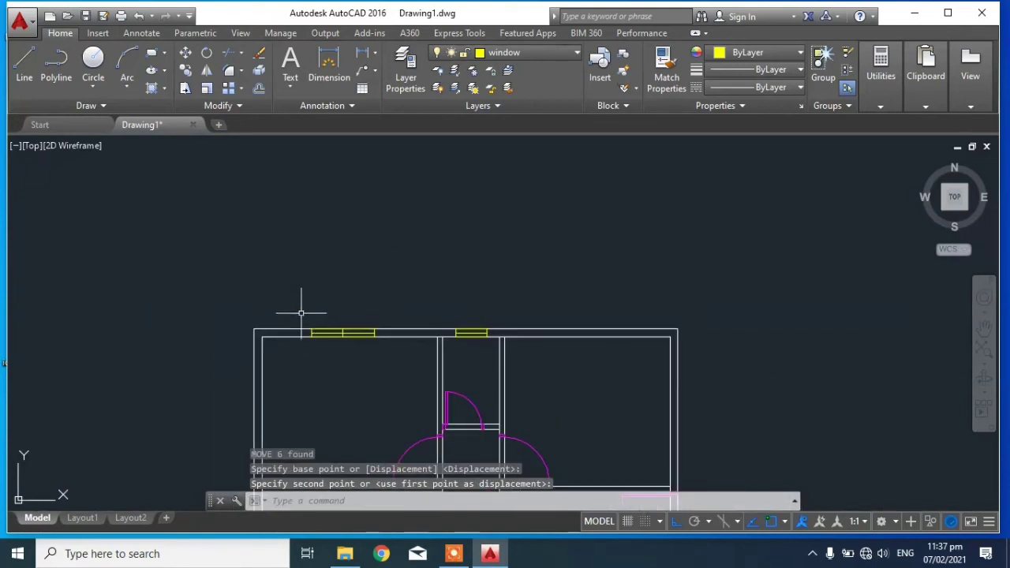
scroll(302, 300, "up", 4)
Step: Copy the top-wall window to the right, over the upper-right room
left_click(242, 301)
left_click(484, 384)
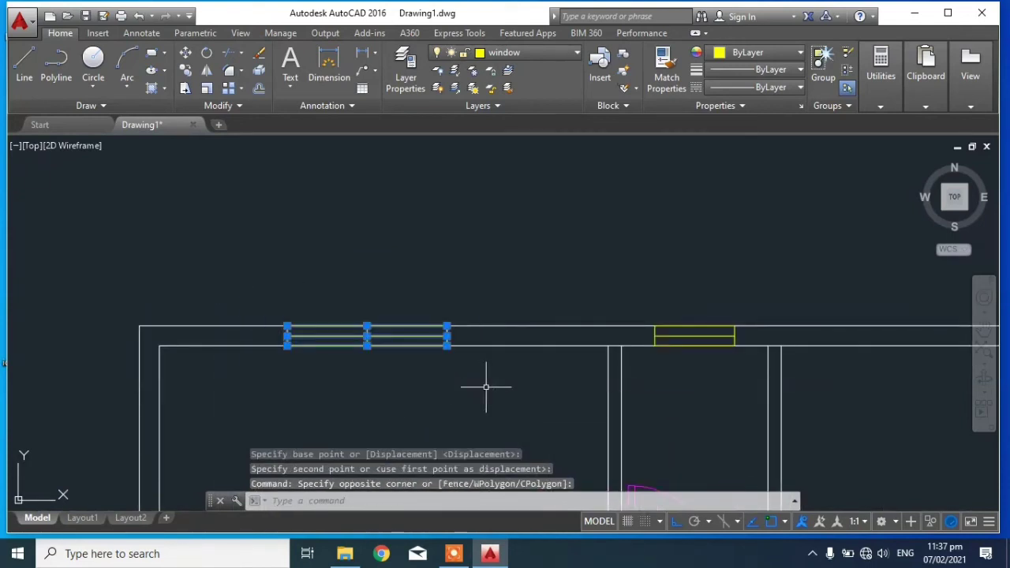
type("co")
key("Return")
scroll(379, 292, "down", 2)
left_click(365, 254)
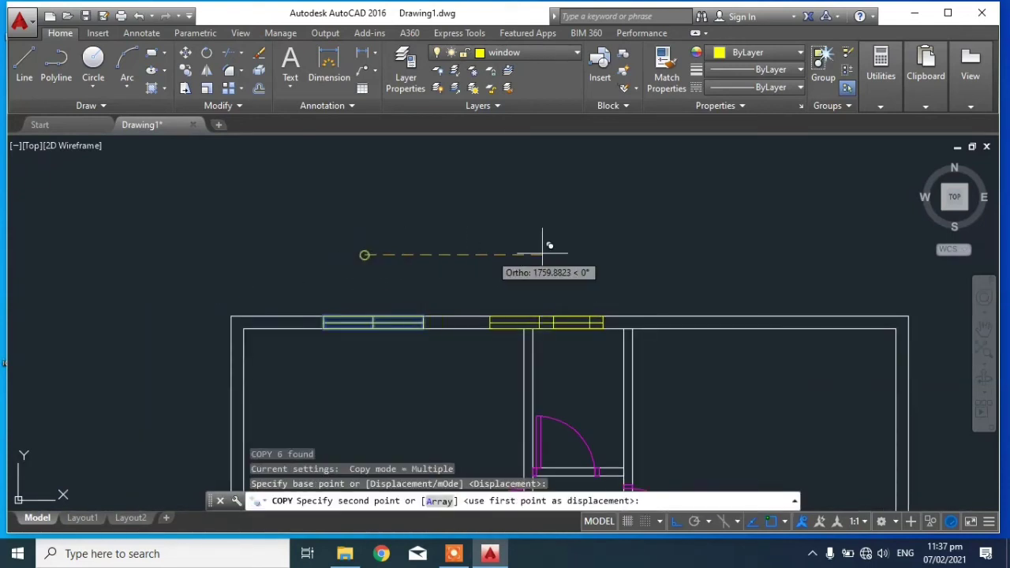
left_click(745, 254)
key("Escape")
Step: Bring the whole plan into view and select the spare window copy
scroll(499, 246, "down", 3)
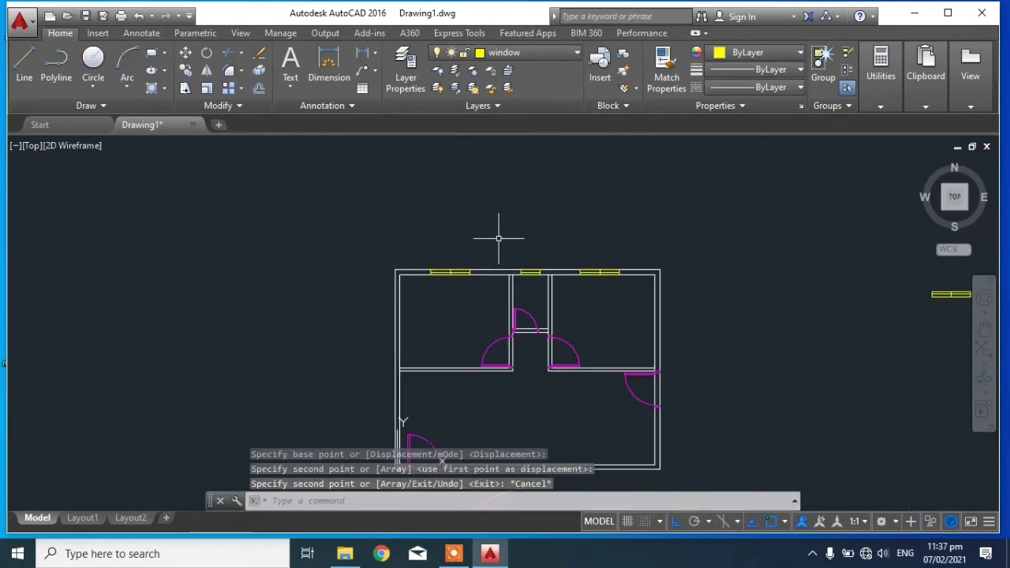
scroll(495, 232, "down", 2)
middle_click_drag(858, 289, 691, 308)
left_click(691, 308)
left_click(537, 275)
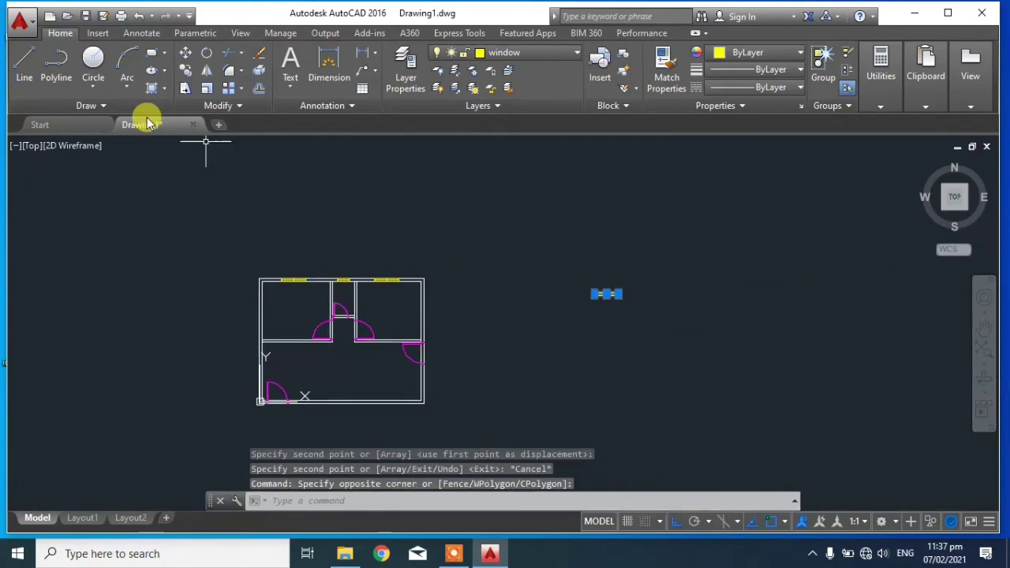
Step: Rotate the spare window 90° so it stands vertically, then reselect it
left_click(206, 53)
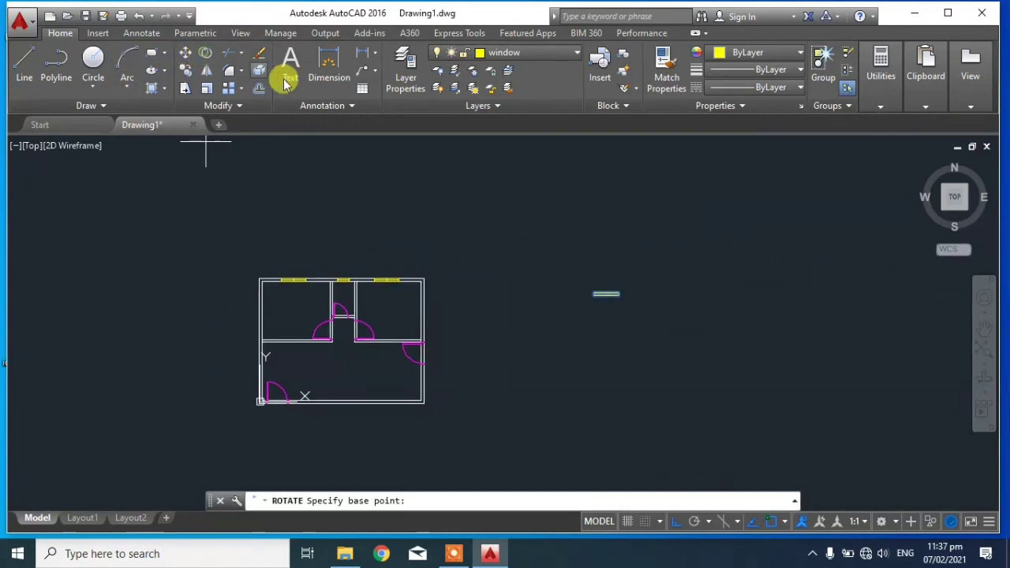
left_click(607, 295)
left_click(621, 373)
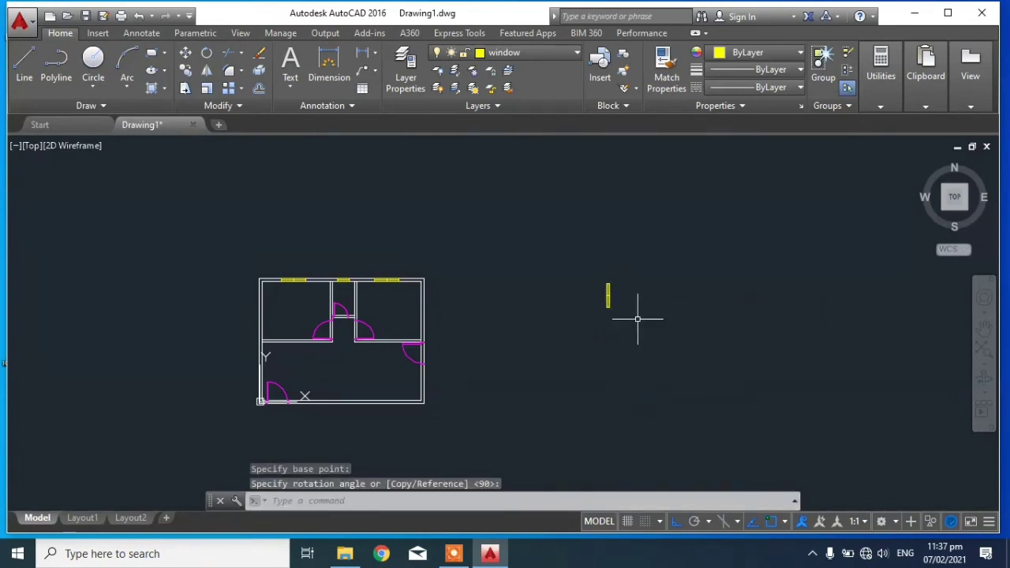
left_click(665, 339)
left_click(554, 220)
type("co")
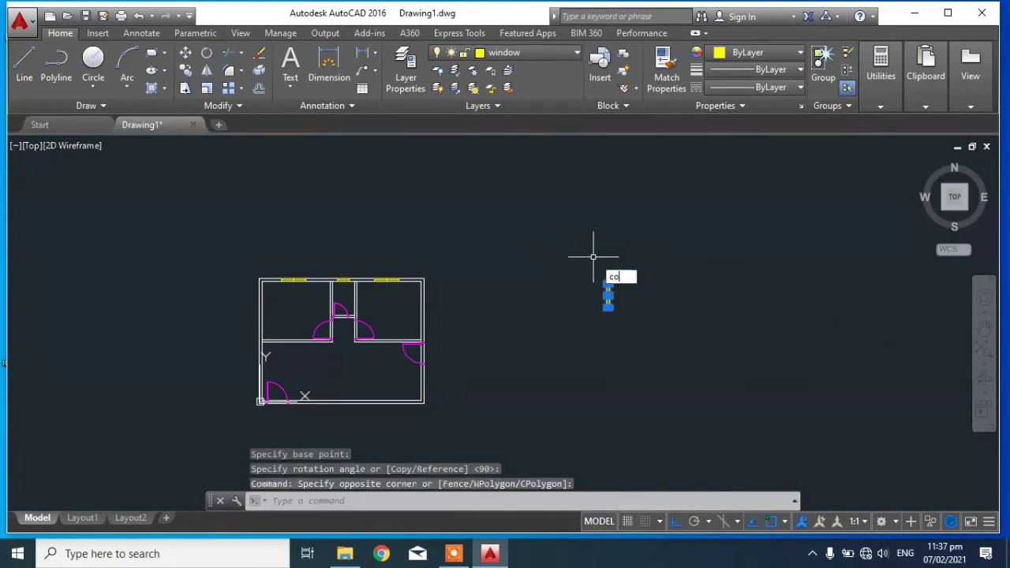
Step: Copy the upright window onto the plan's right wall
key("Return")
scroll(541, 289, "up", 3)
left_click(534, 276)
scroll(661, 285, "down", 3)
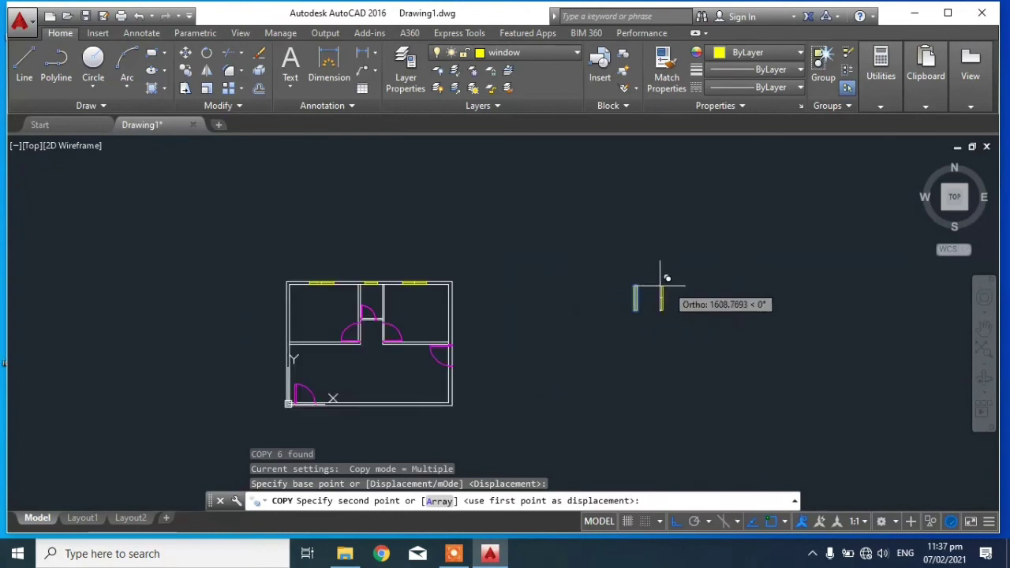
scroll(456, 285, "up", 4)
left_click(441, 286)
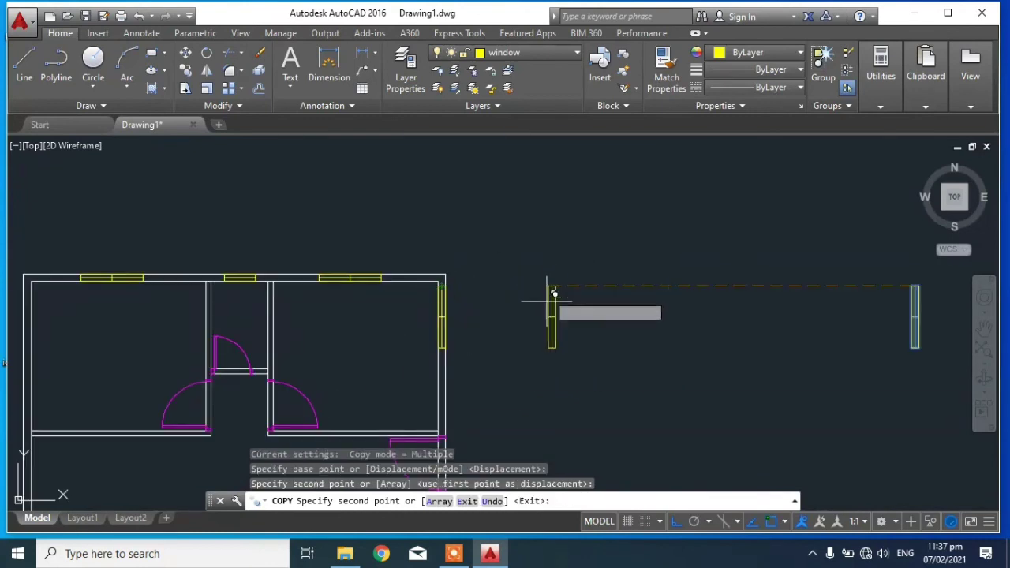
key("Escape")
Step: Move the right-wall window lower along the wall and reselect it
scroll(480, 270, "up", 2)
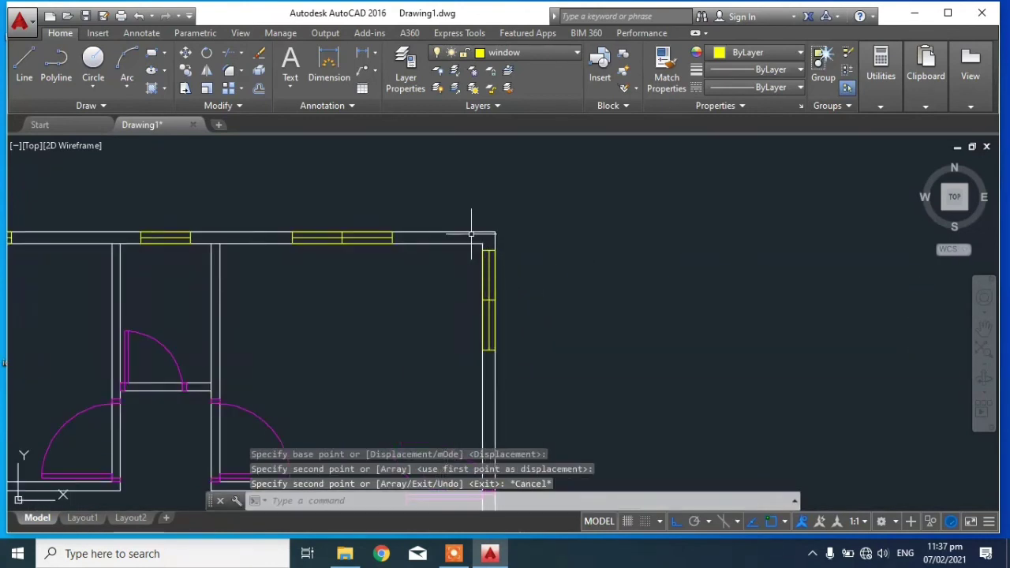
left_click(471, 239)
left_click(541, 367)
scroll(514, 292, "down", 2)
scroll(542, 275, "down", 2)
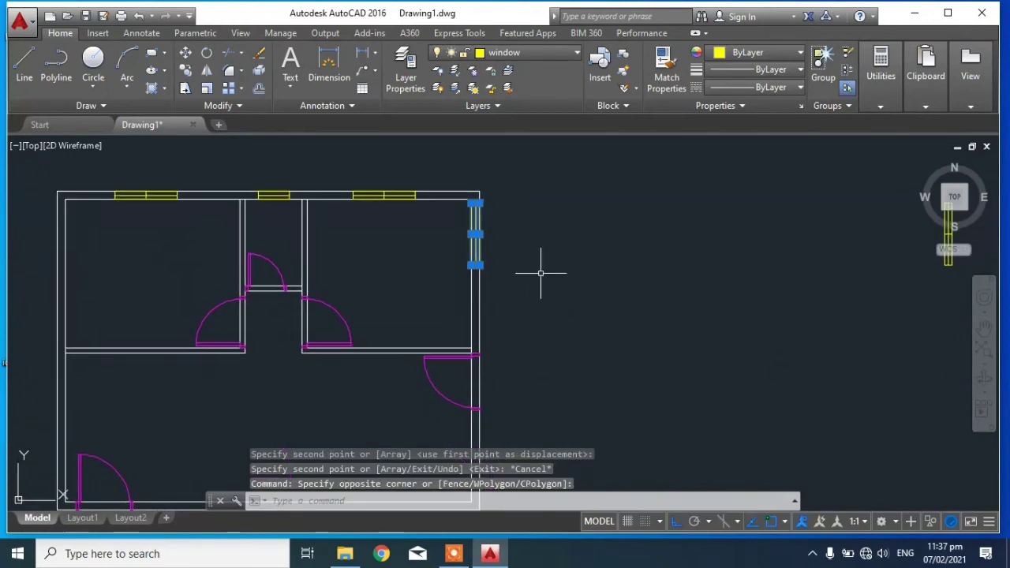
type("m")
key("Return")
left_click(553, 250)
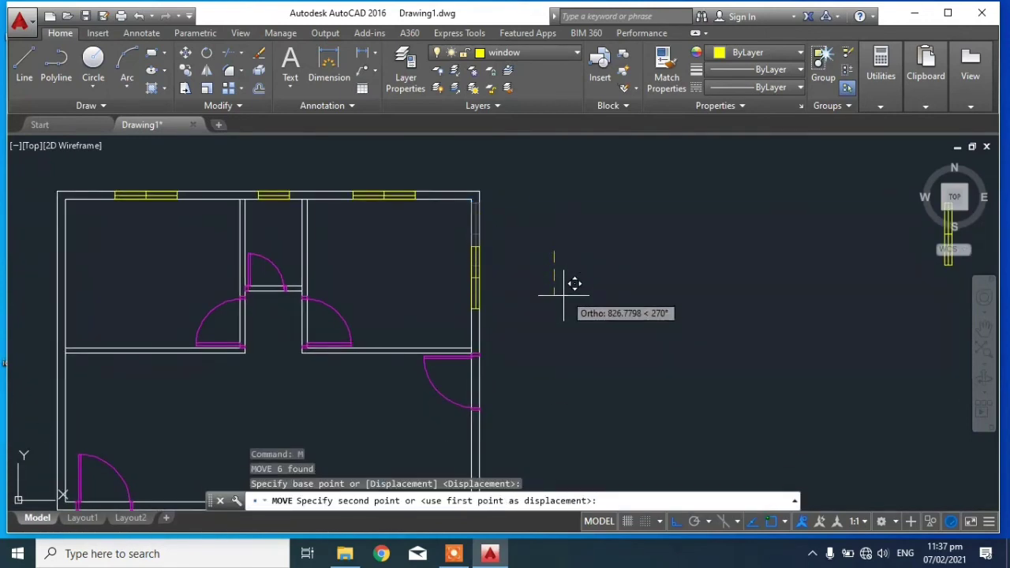
left_click(563, 295)
key("Escape")
middle_click_drag(553, 309, 630, 293)
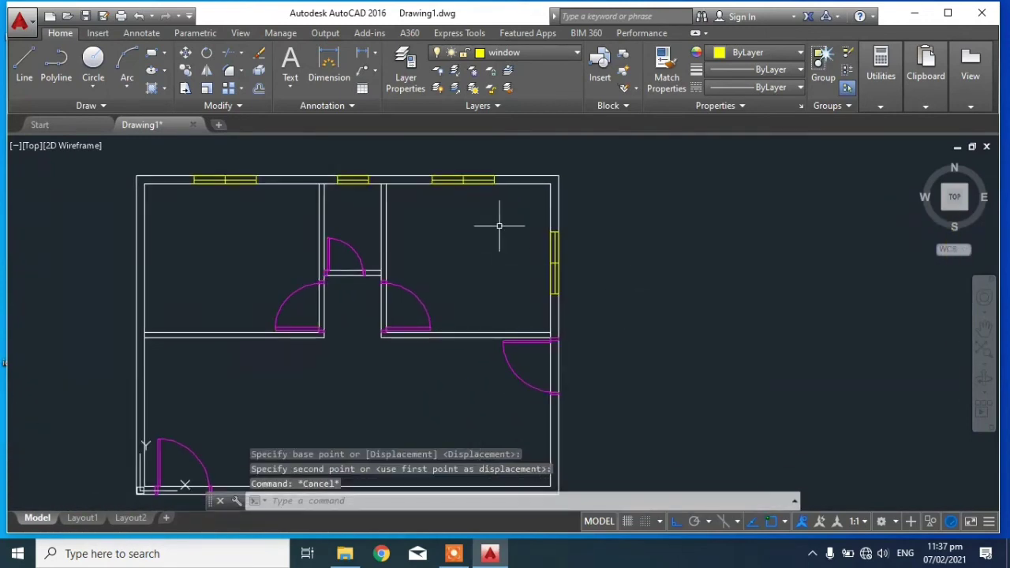
left_click(519, 213)
left_click(595, 309)
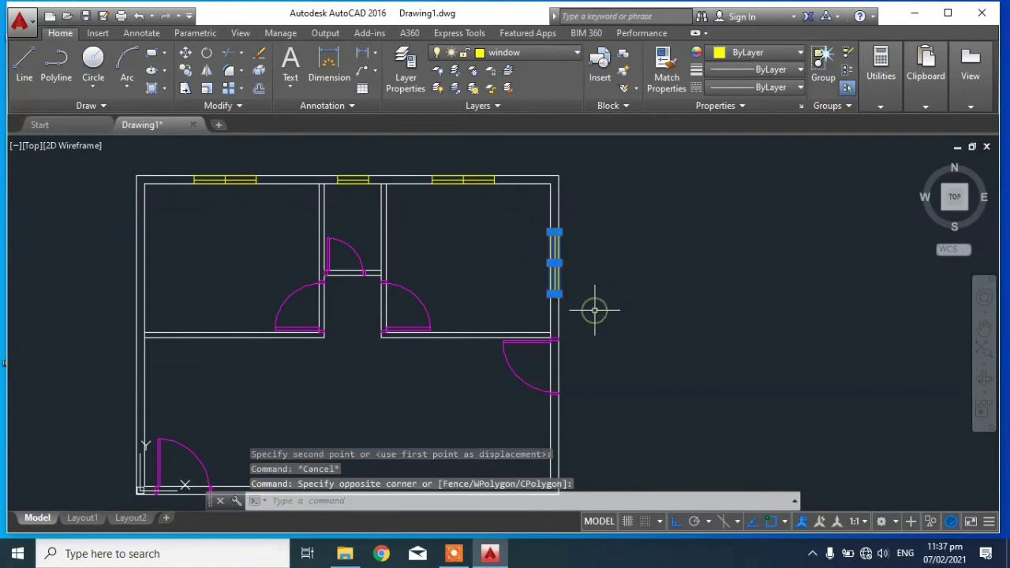
Step: Mirror the right-wall window across a vertical line through the plan's centre, keeping the original
type("mi")
key("Return")
middle_click_drag(595, 325, 663, 282)
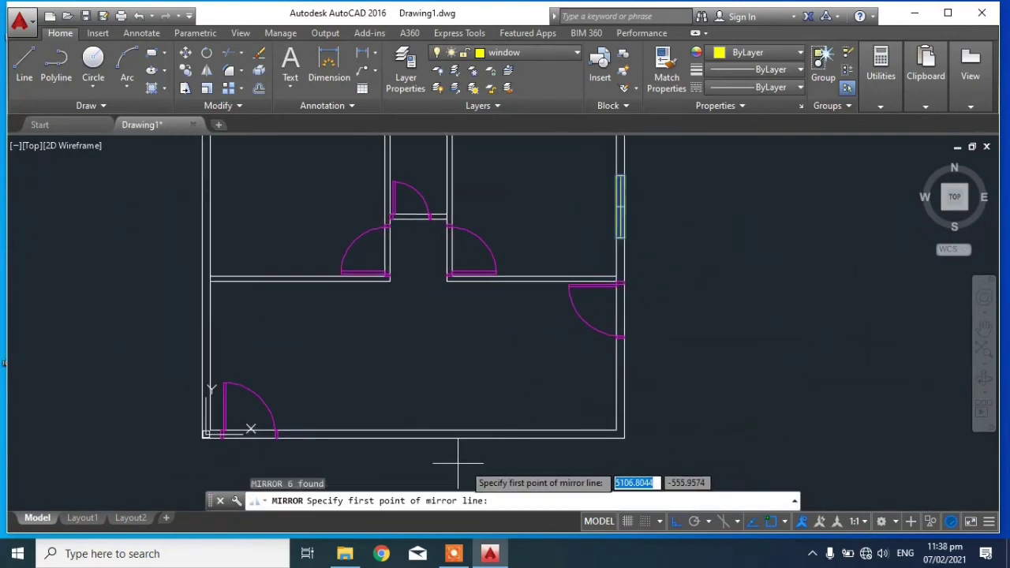
left_click(412, 436)
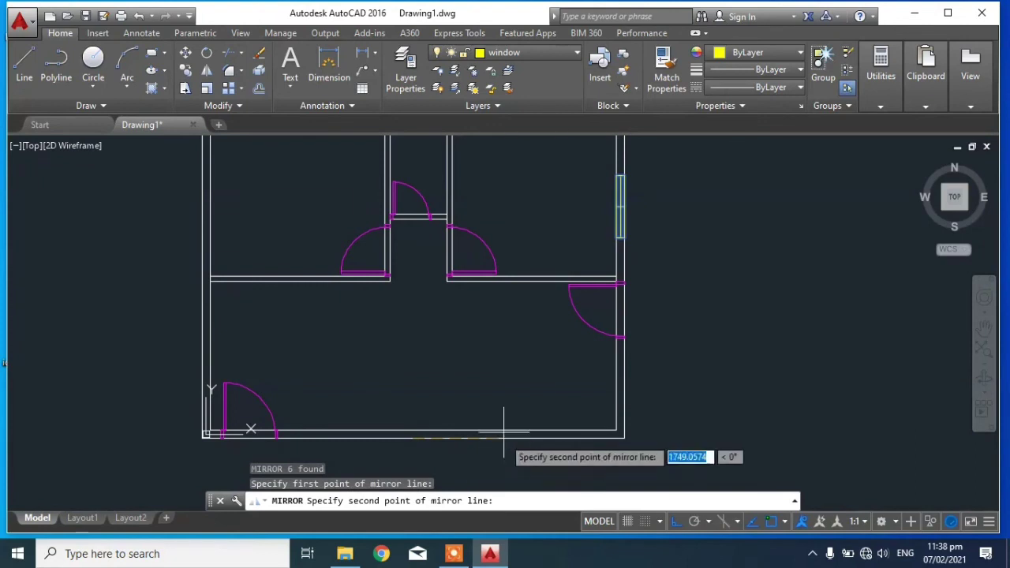
scroll(497, 426, "down", 3)
left_click(464, 410)
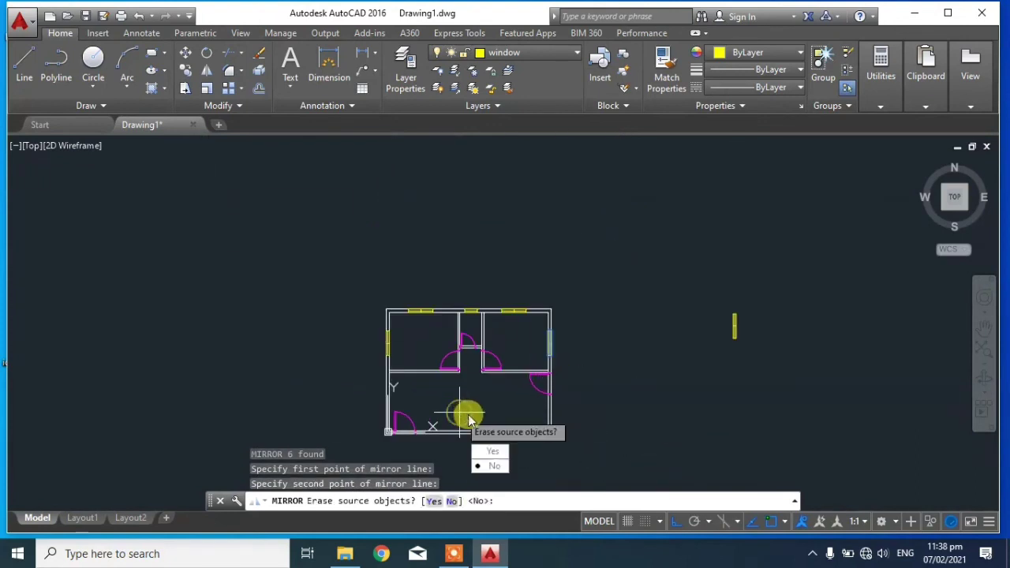
key("Return")
middle_click_drag(514, 332, 486, 266)
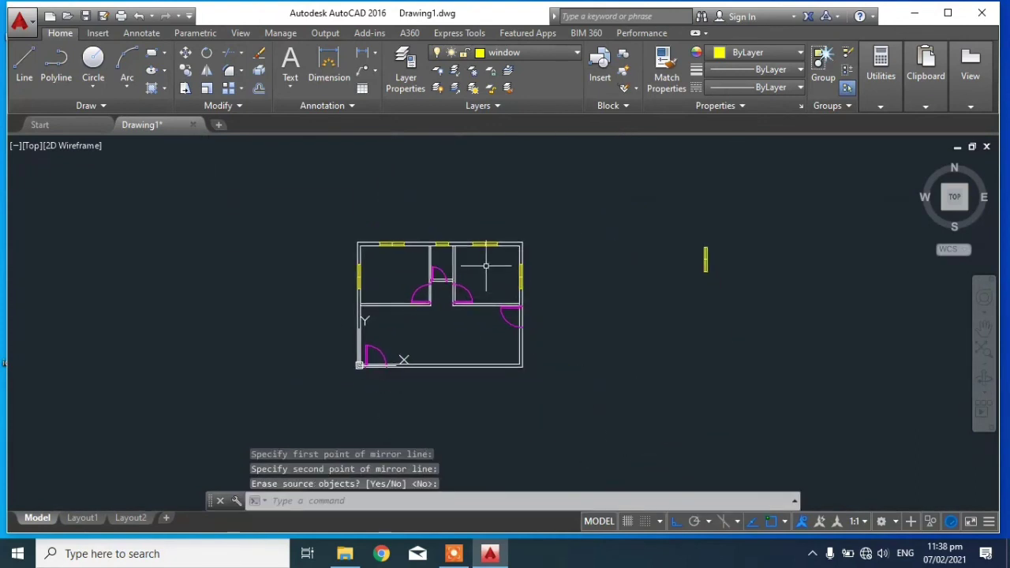
middle_click_drag(498, 311, 487, 299)
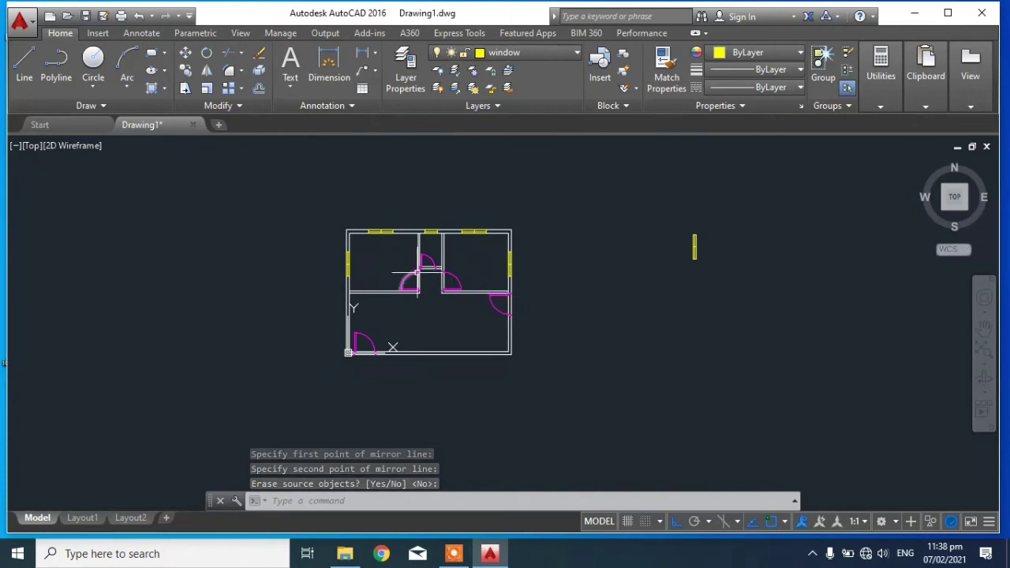
middle_click_drag(416, 271, 356, 283)
middle_click_drag(460, 226, 448, 222)
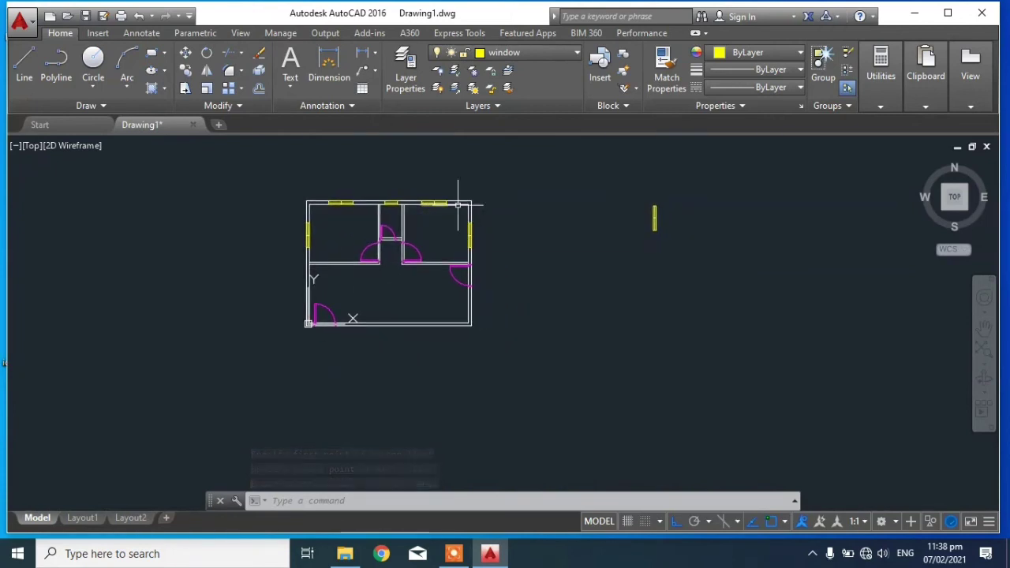
Step: Copy the leftmost top-wall window onto the bottom wall
scroll(391, 187, "up", 4)
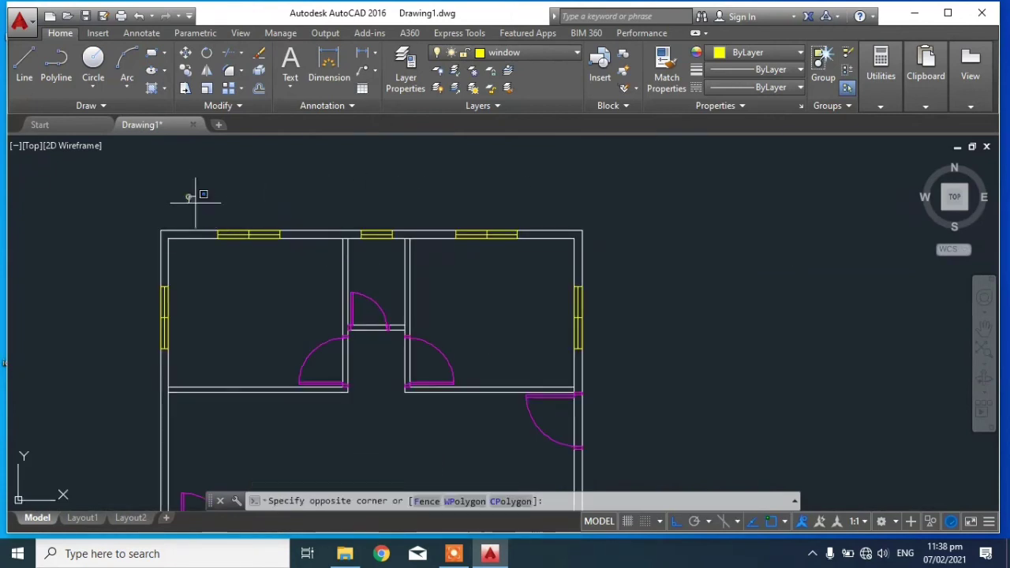
left_click(289, 256)
type("co")
key("Return")
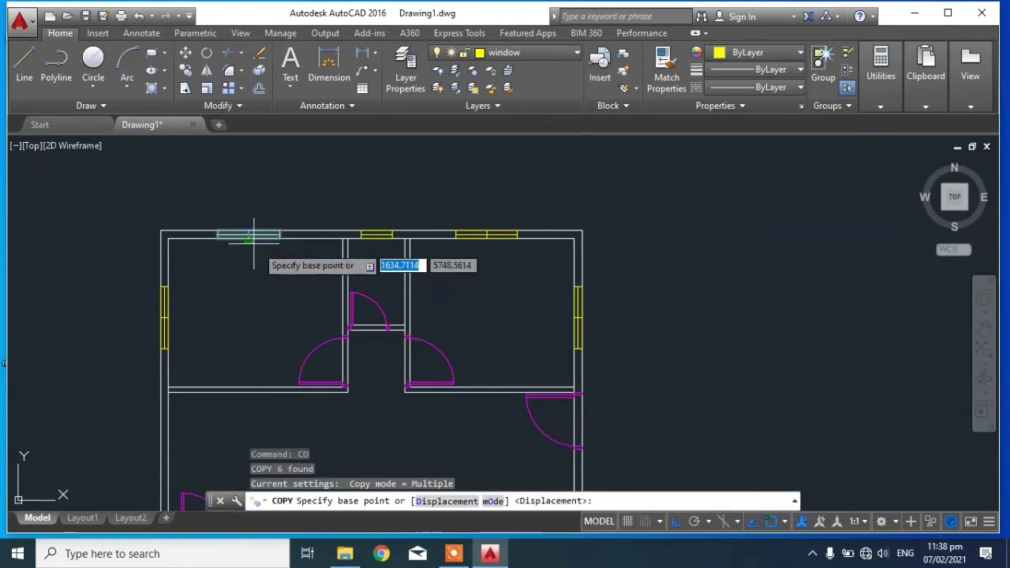
left_click(221, 232)
scroll(513, 340, "down", 3)
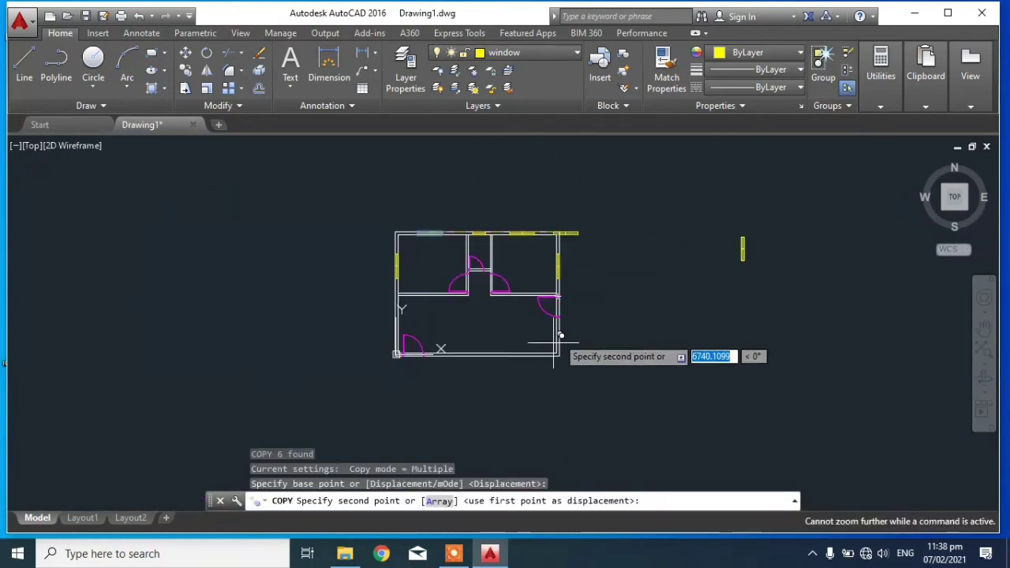
scroll(473, 339, "up", 6)
left_click(448, 279)
key("Escape")
Step: Select the bottom-wall window and start a move, then cancel it
scroll(504, 315, "down", 3)
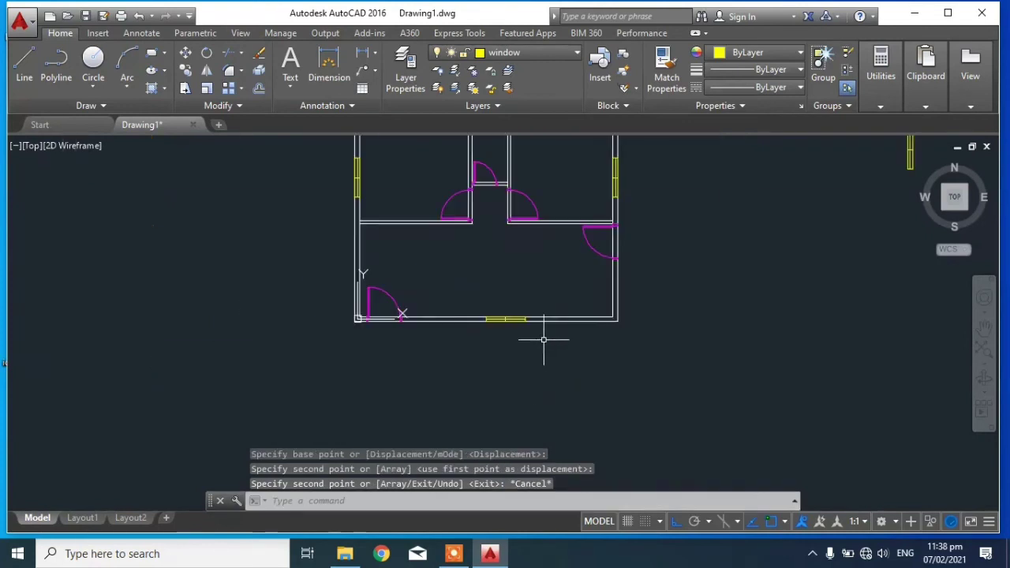
left_click(450, 289)
left_click(546, 356)
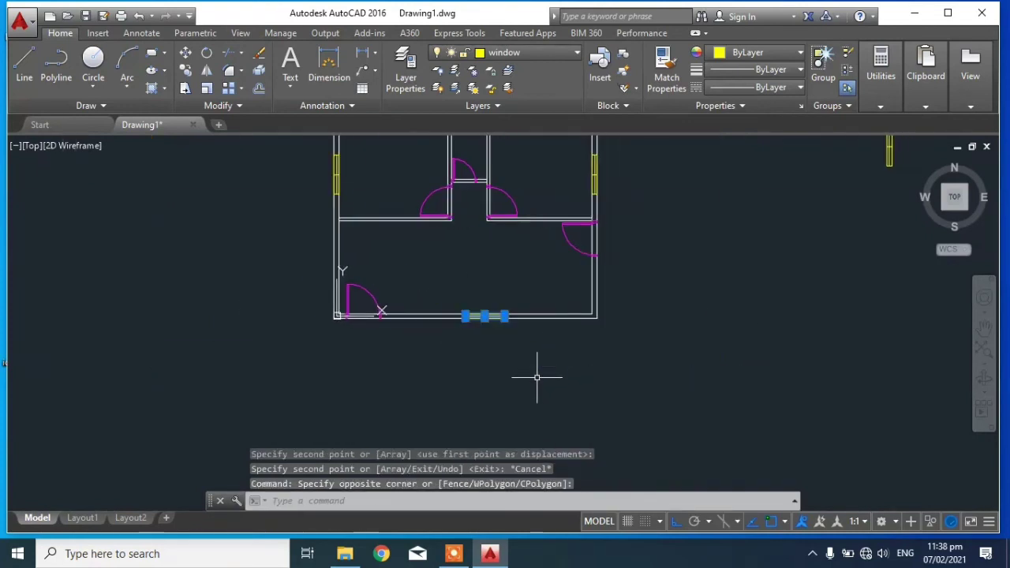
type("M")
key("Return")
left_click(741, 389)
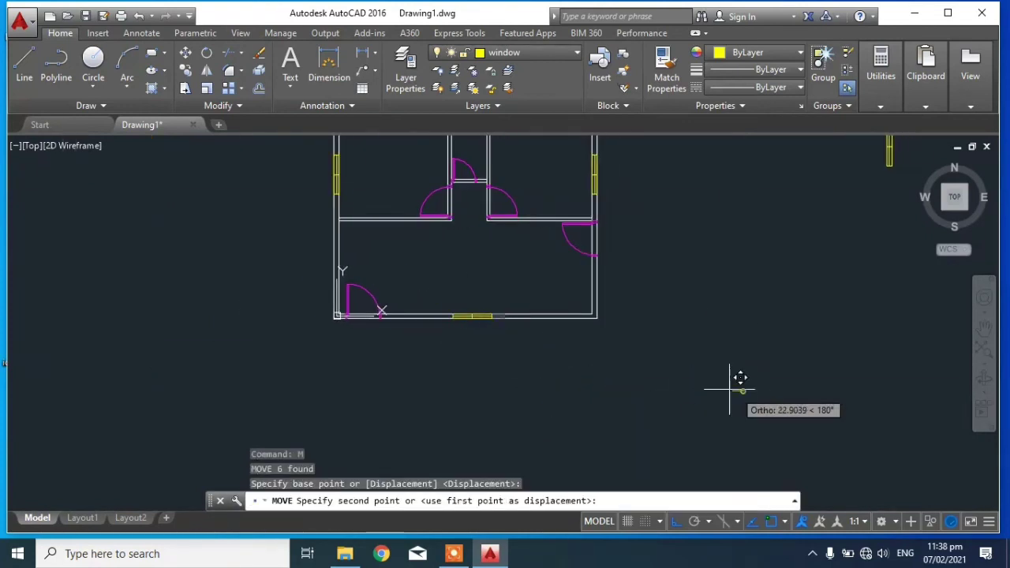
key("Escape")
Step: Reselect the bottom-wall window, start and cancel a copy, then pan the view left
scroll(511, 333, "up", 2)
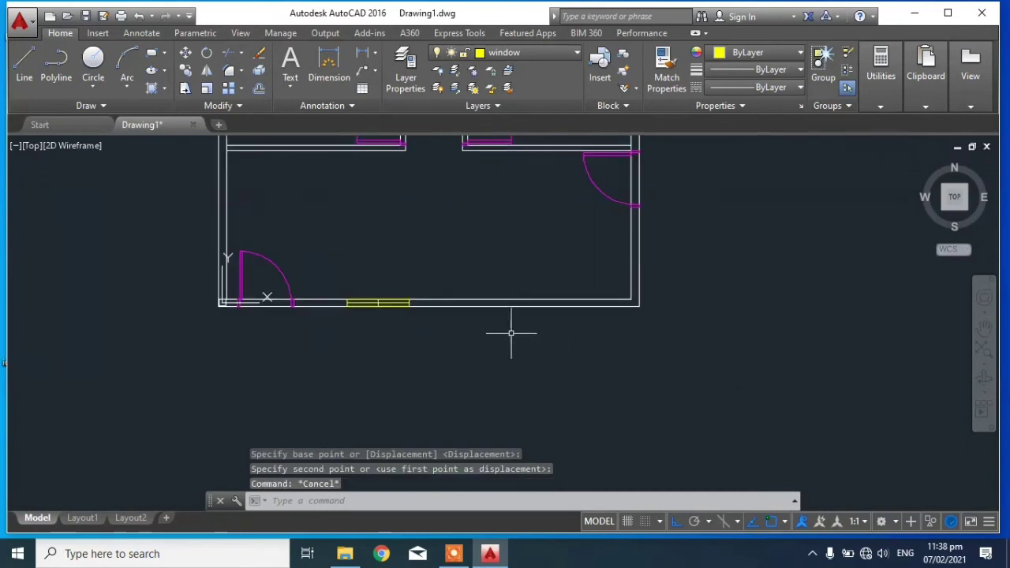
left_click(317, 273)
left_click(439, 343)
type("CO")
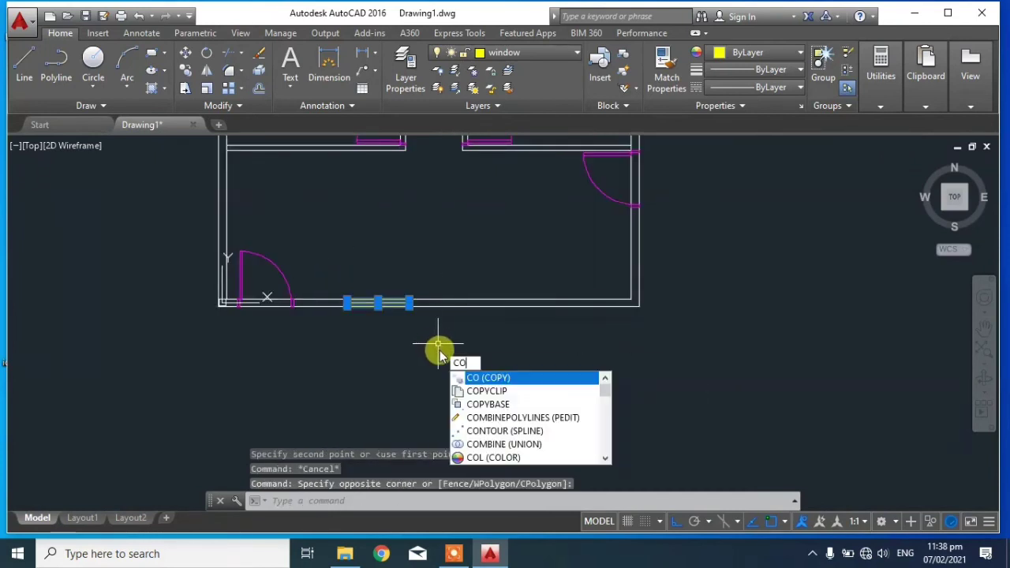
key("Return")
left_click(367, 363)
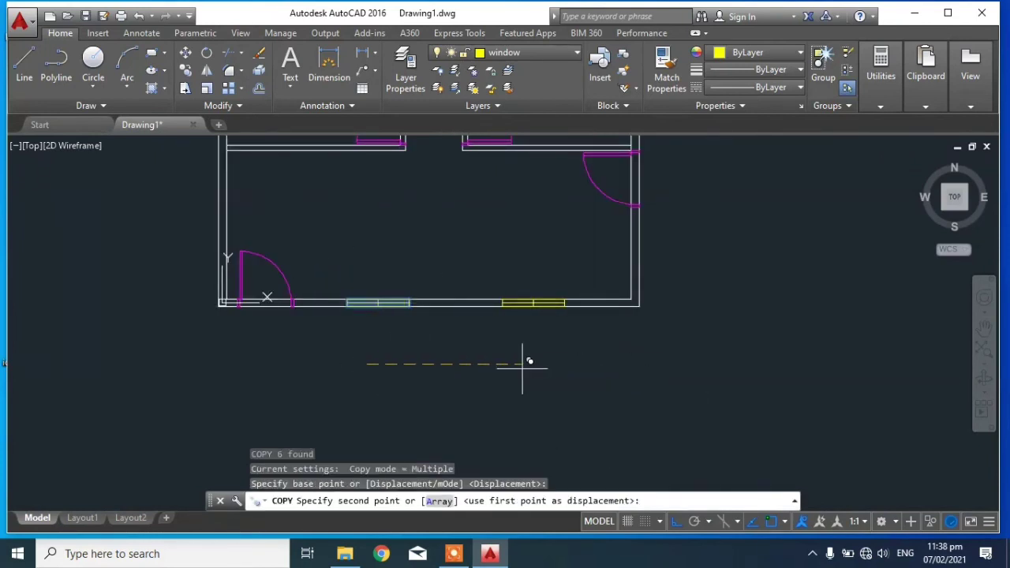
key("Escape")
scroll(526, 384, "down", 2)
mouse_move(642, 383)
middle_mouse_down()
mouse_move(498, 397)
mouse_move(580, 413)
middle_mouse_up()
middle_click_drag(780, 339, 586, 366)
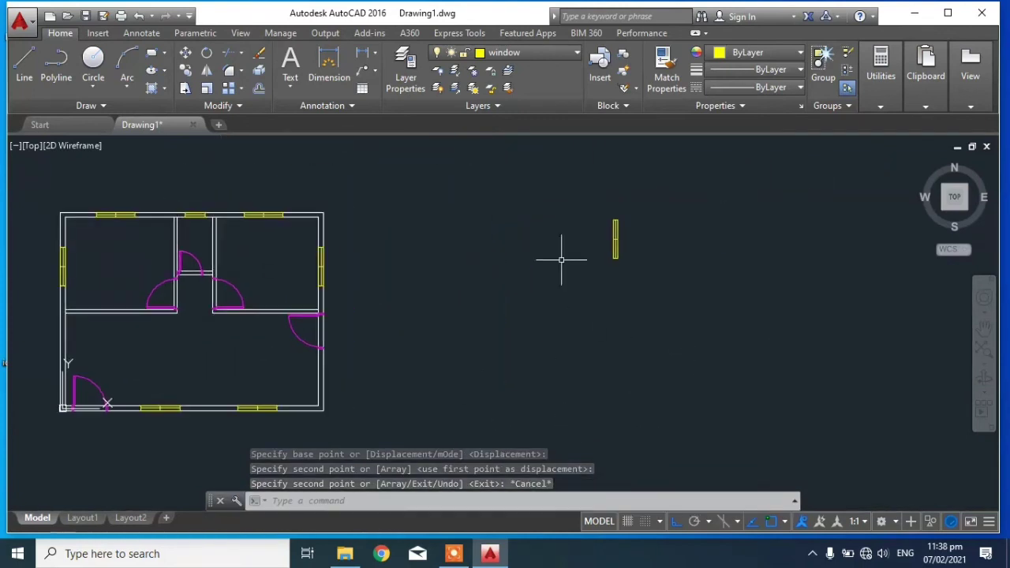
Step: Delete the stray window lying beside the floor plan
key("Escape")
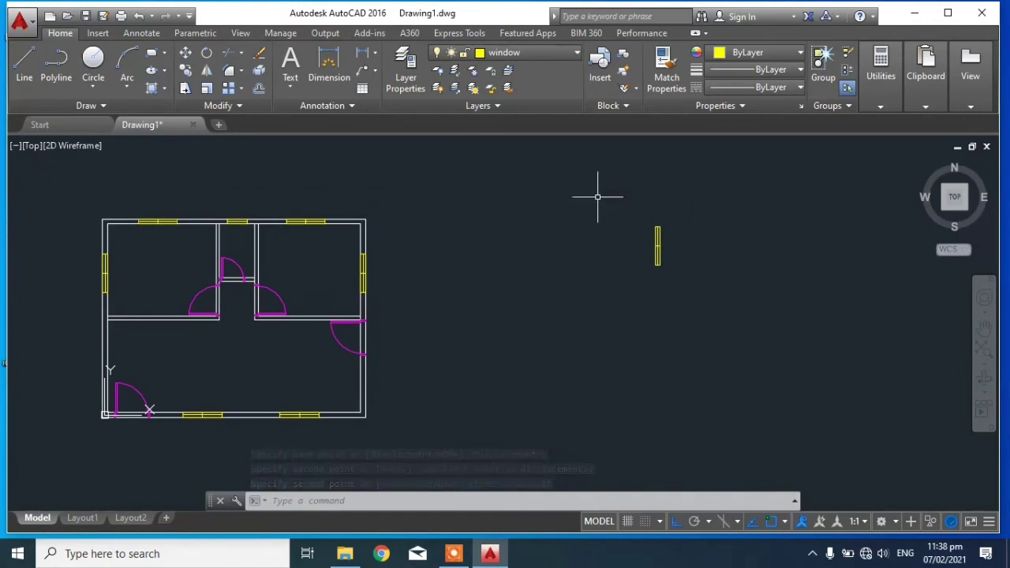
left_click(597, 198)
left_click(703, 316)
key("Delete")
middle_click_drag(284, 362, 445, 312)
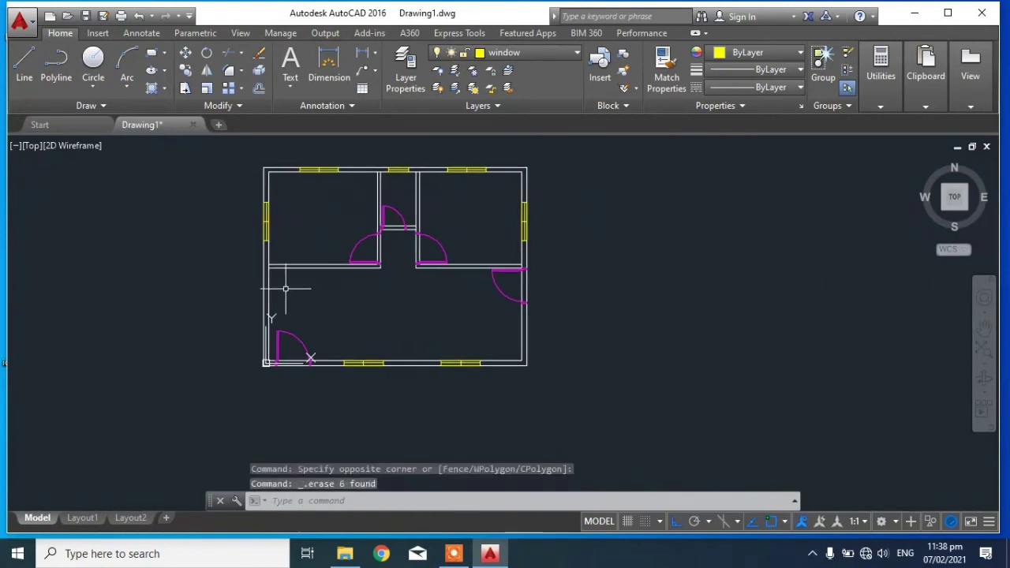
Step: Copy the left wall window lower down the left wall with COPY (co)
left_click(247, 198)
left_click(292, 258)
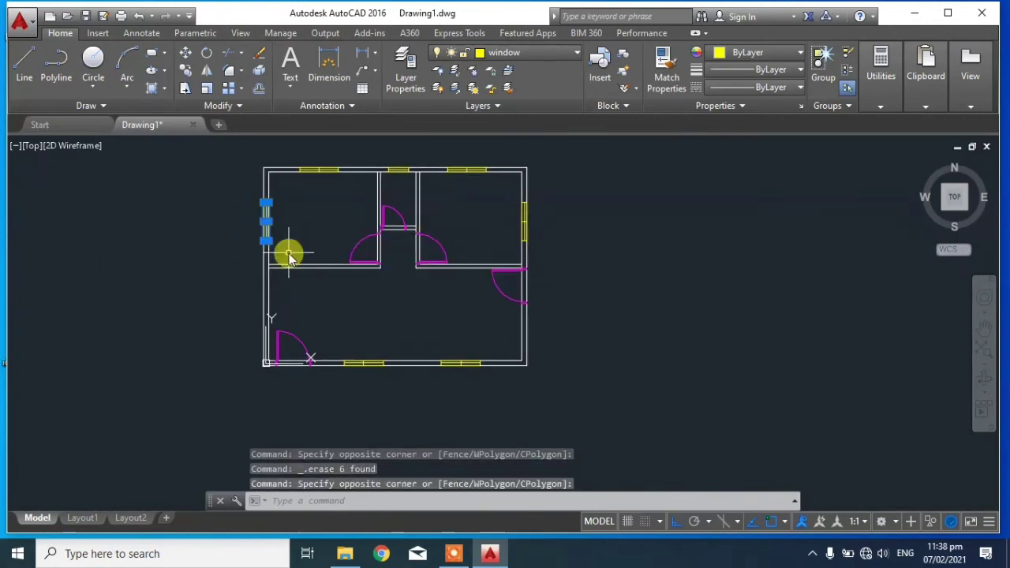
type("co")
key("Return")
left_click(614, 229)
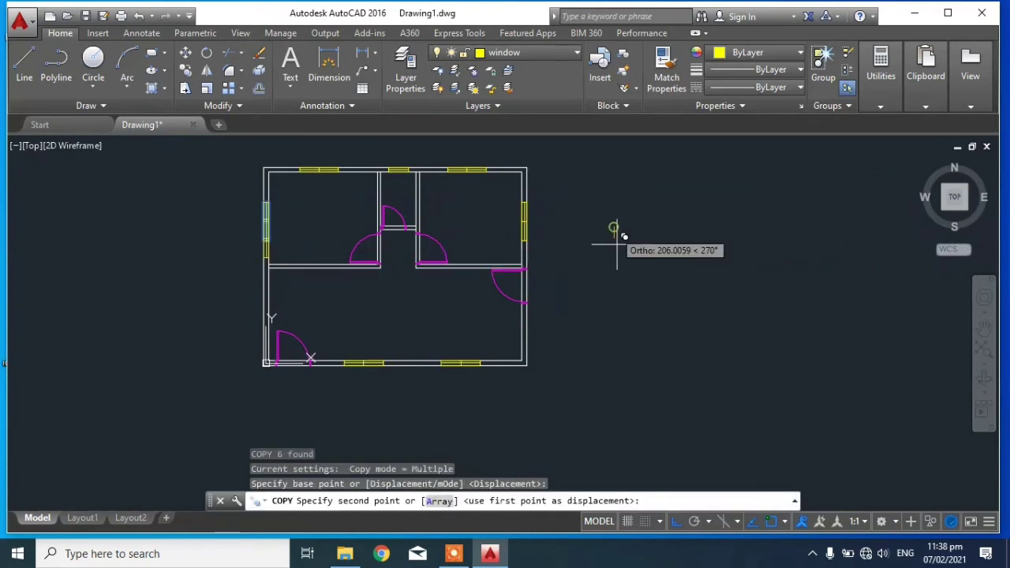
left_click(626, 320)
key("Escape")
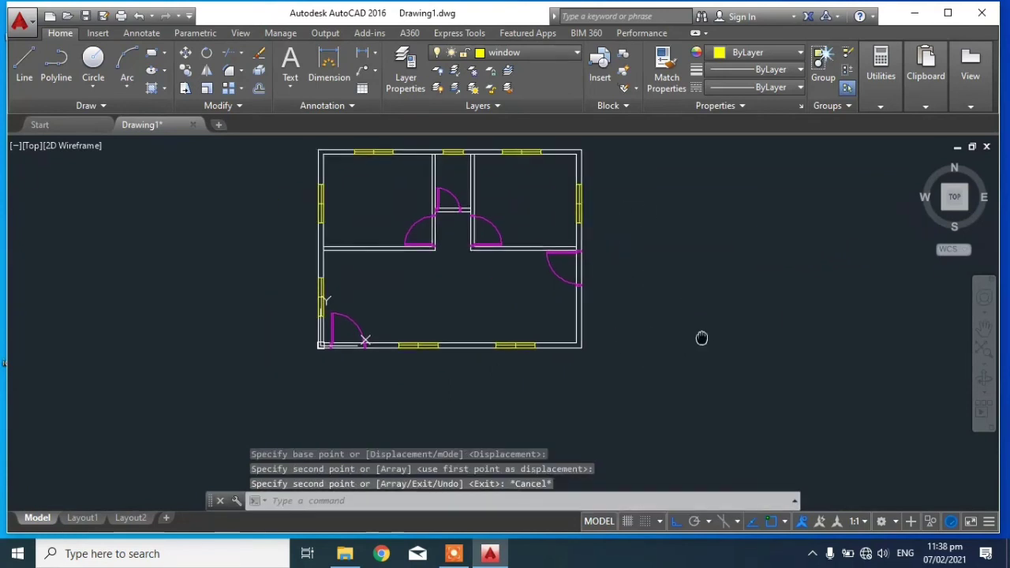
Step: Pan and zoom to centre the lower room in view
middle_click_drag(671, 326, 558, 337)
middle_click_drag(641, 302, 723, 276)
scroll(479, 278, "up", 2)
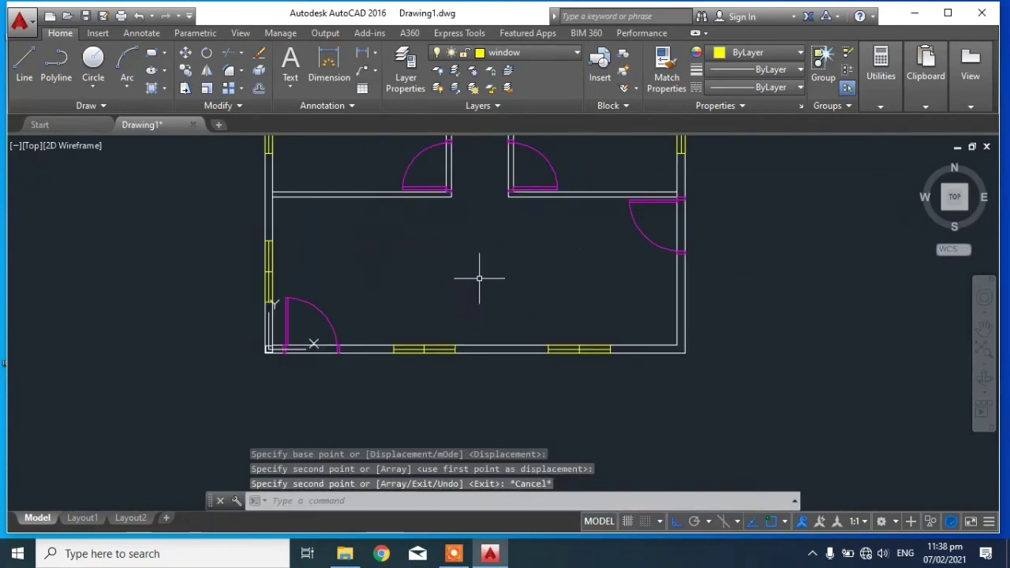
scroll(552, 331, "down", 2)
middle_click_drag(752, 324, 673, 355)
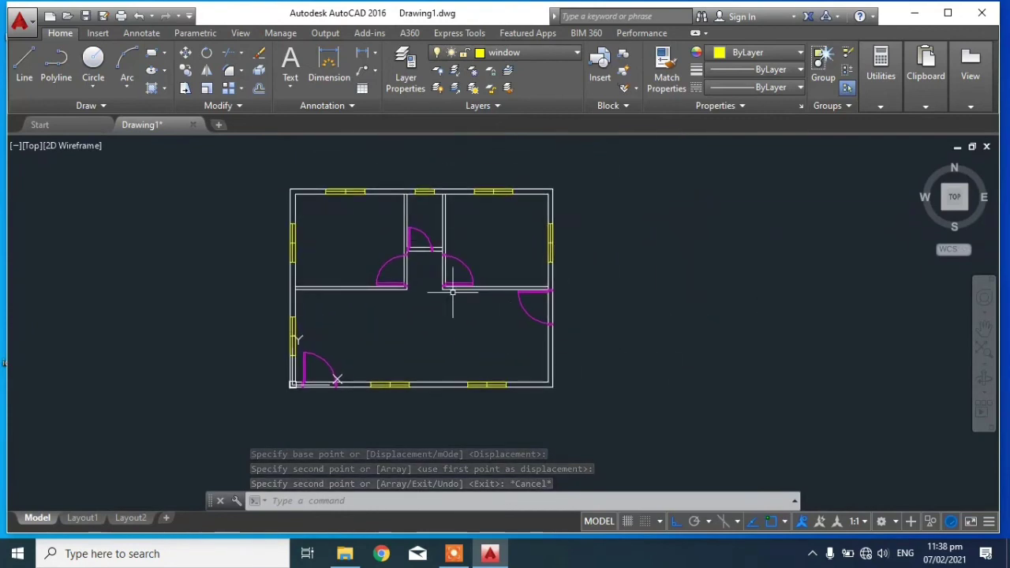
middle_click_drag(458, 321, 481, 323)
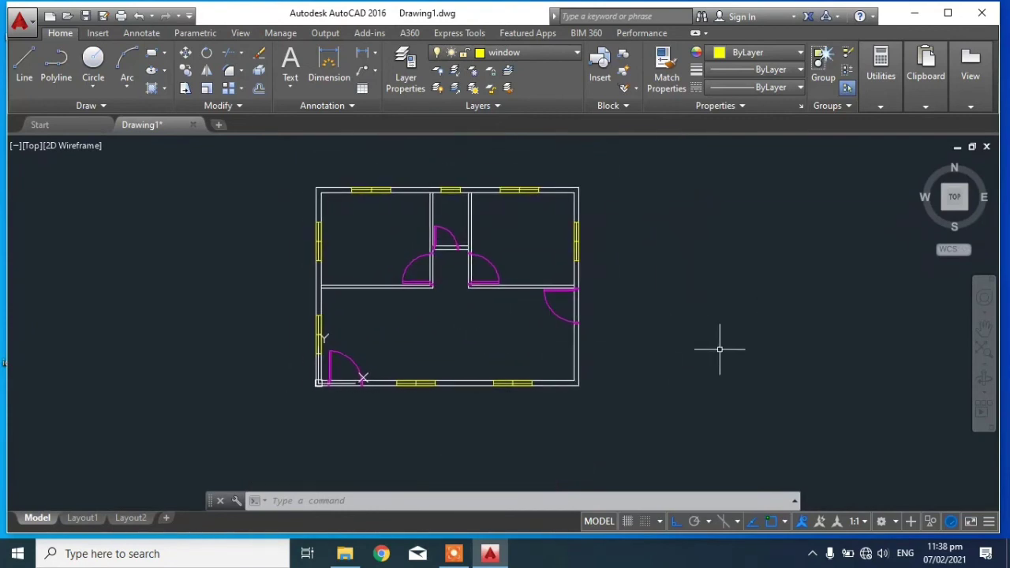
middle_click_drag(719, 349, 698, 359)
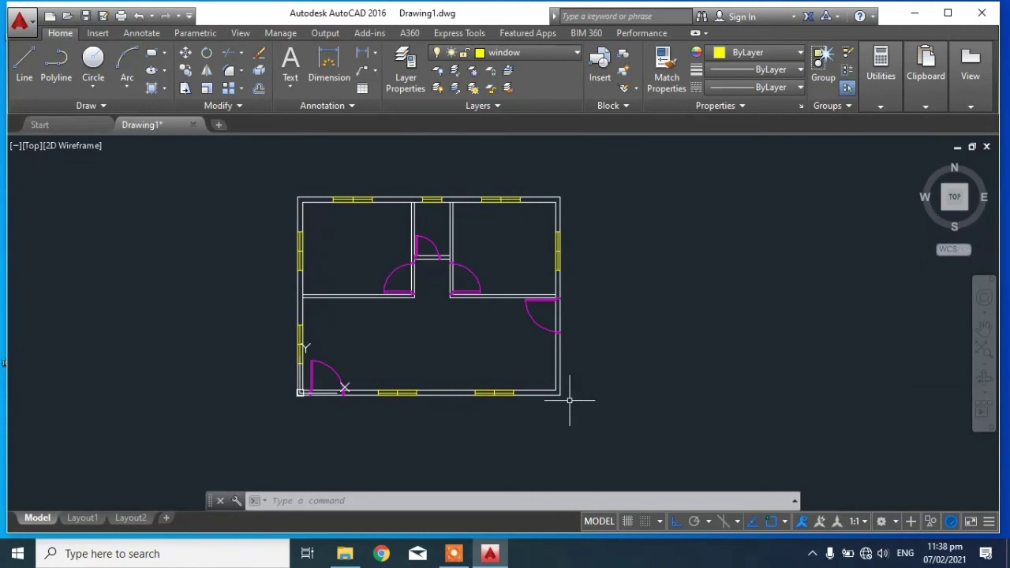
scroll(433, 257, "up", 2)
scroll(406, 284, "up", 2)
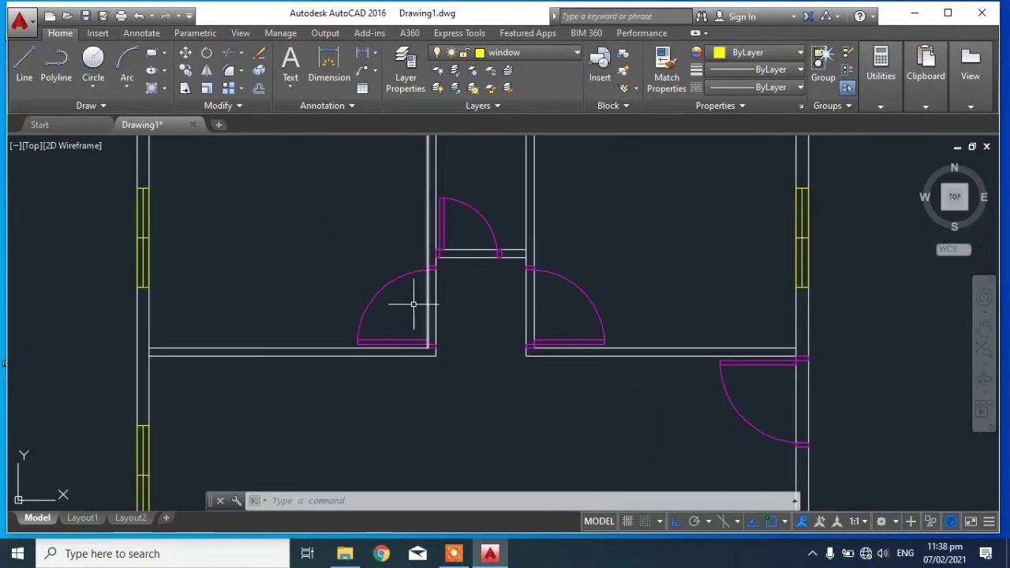
scroll(474, 275, "down", 2)
middle_click_drag(575, 219, 538, 258)
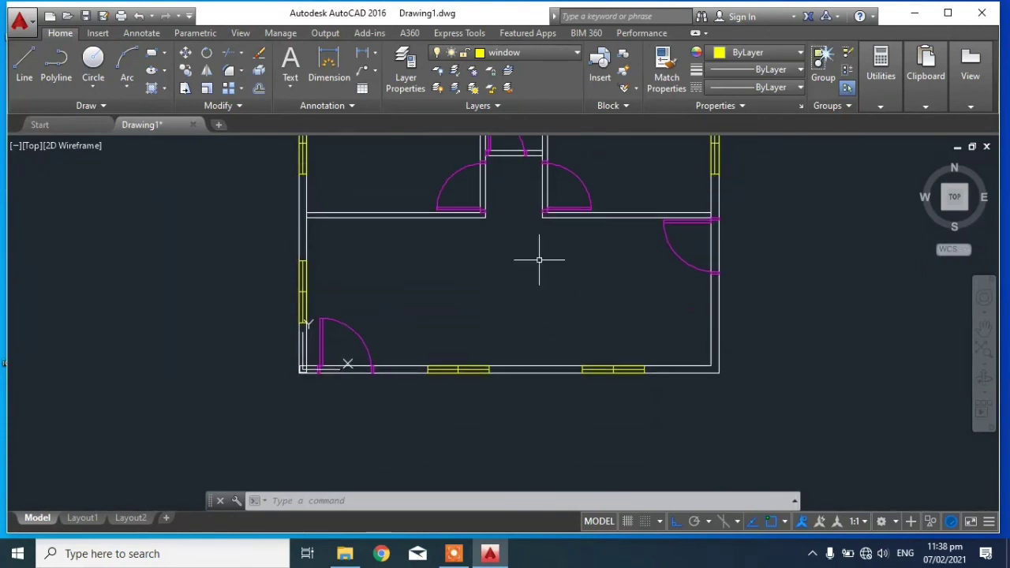
middle_click_drag(446, 378, 466, 386)
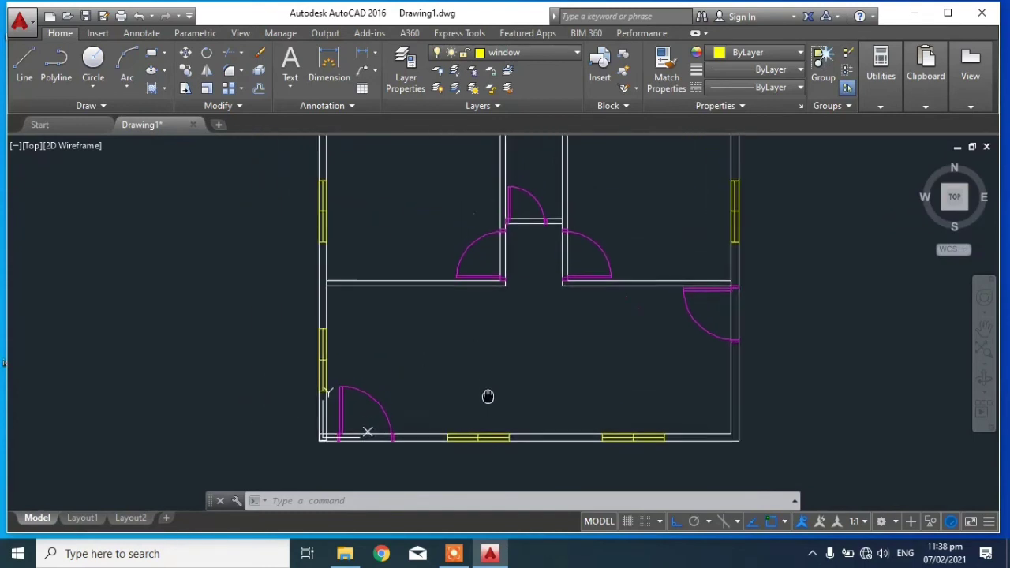
scroll(487, 339, "down", 2)
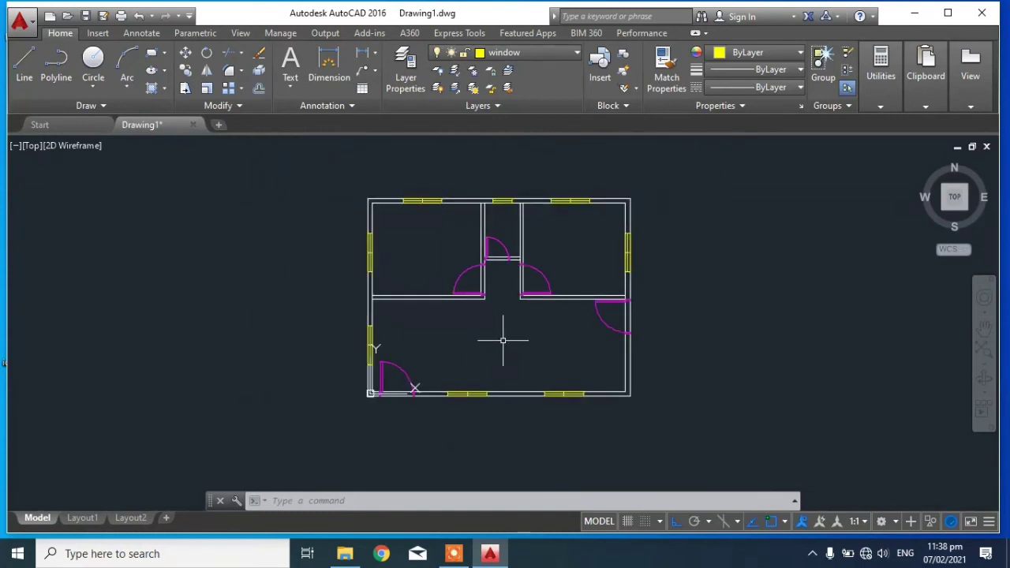
Step: Trim the wall line across the central doorway, using all objects as cutting edges
type("tr")
key("Return")
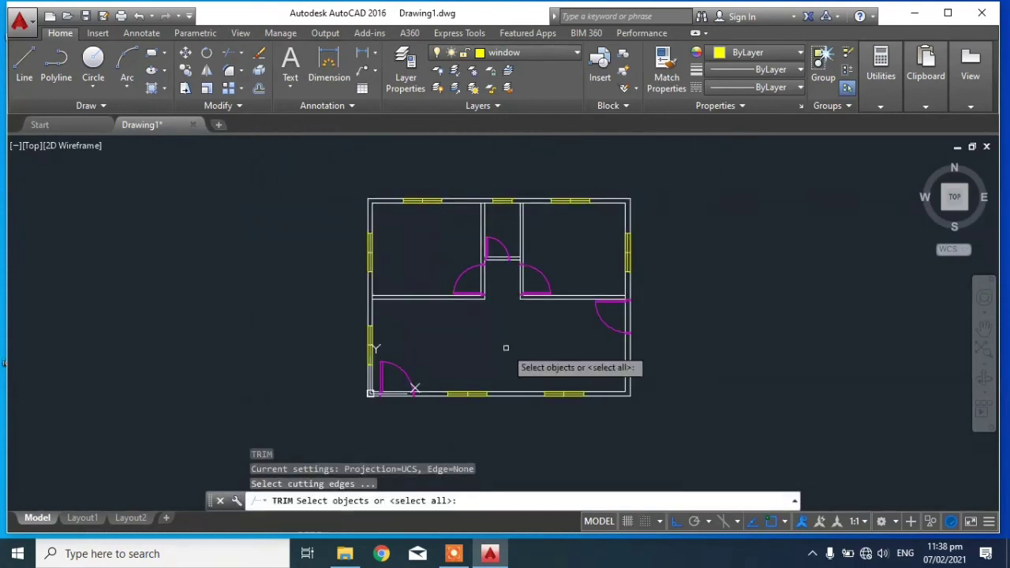
key("Return")
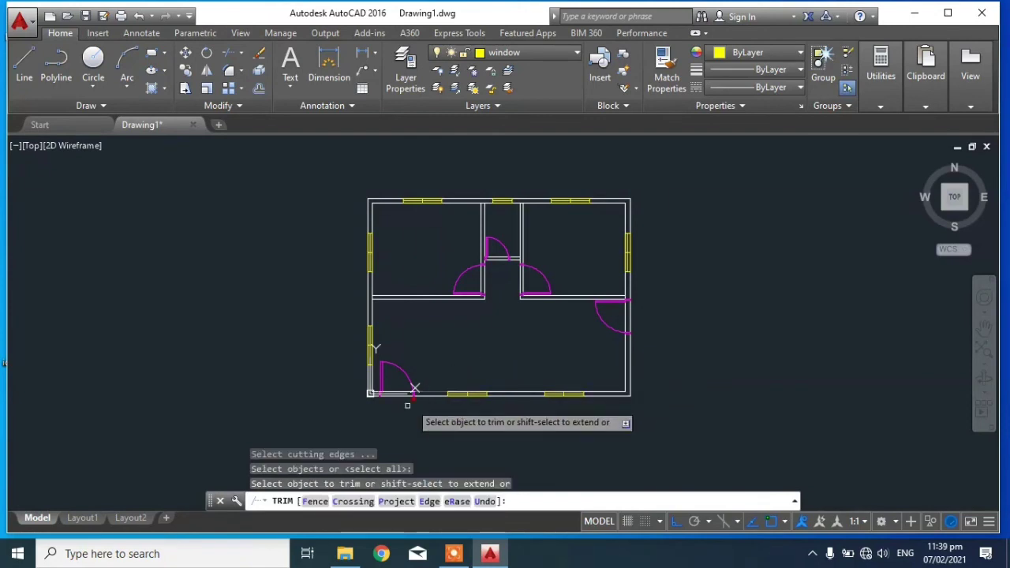
scroll(388, 404, "up", 2)
scroll(388, 405, "up", 5)
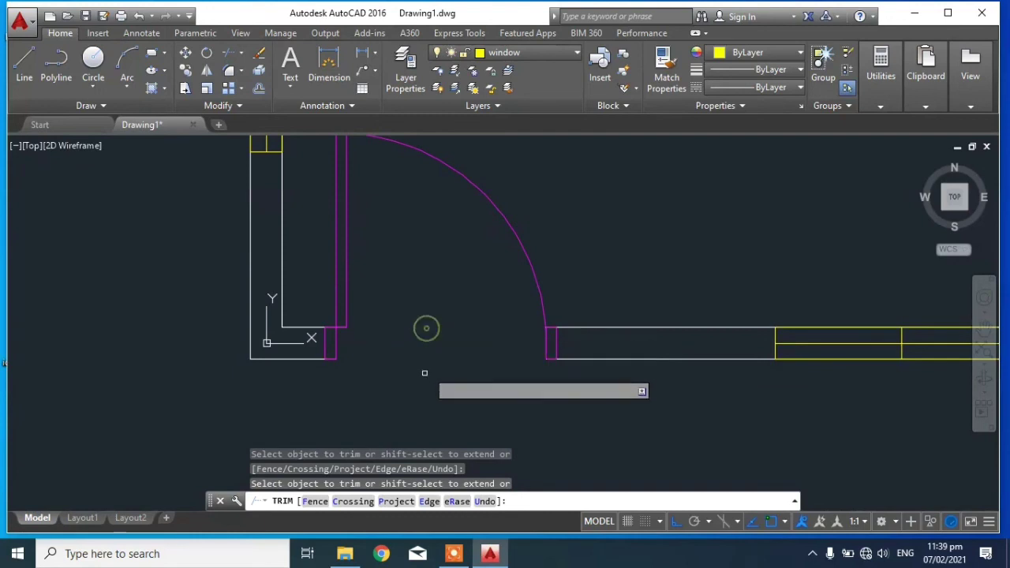
scroll(395, 422, "down", 7)
scroll(487, 281, "up", 7)
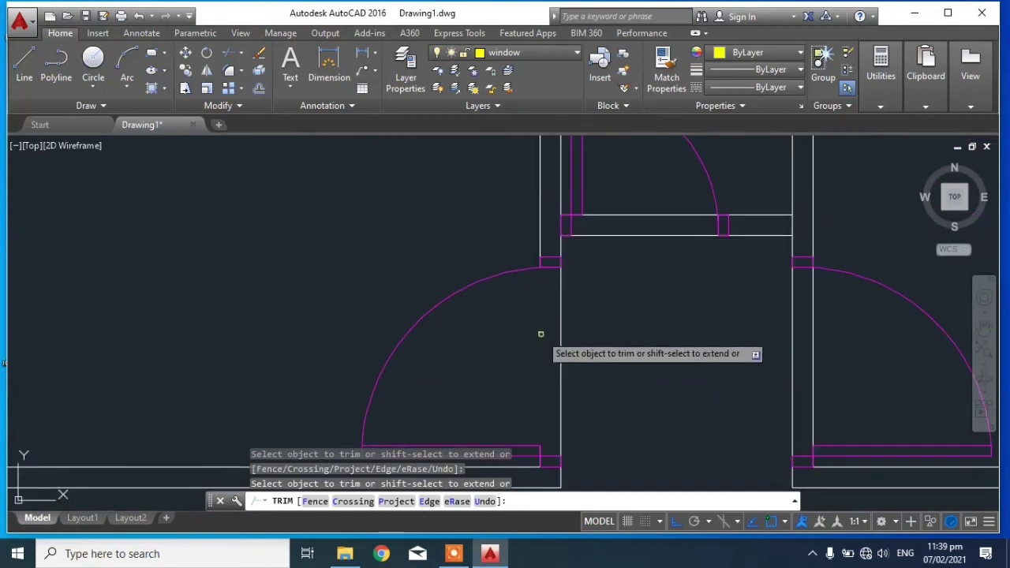
left_click(624, 236)
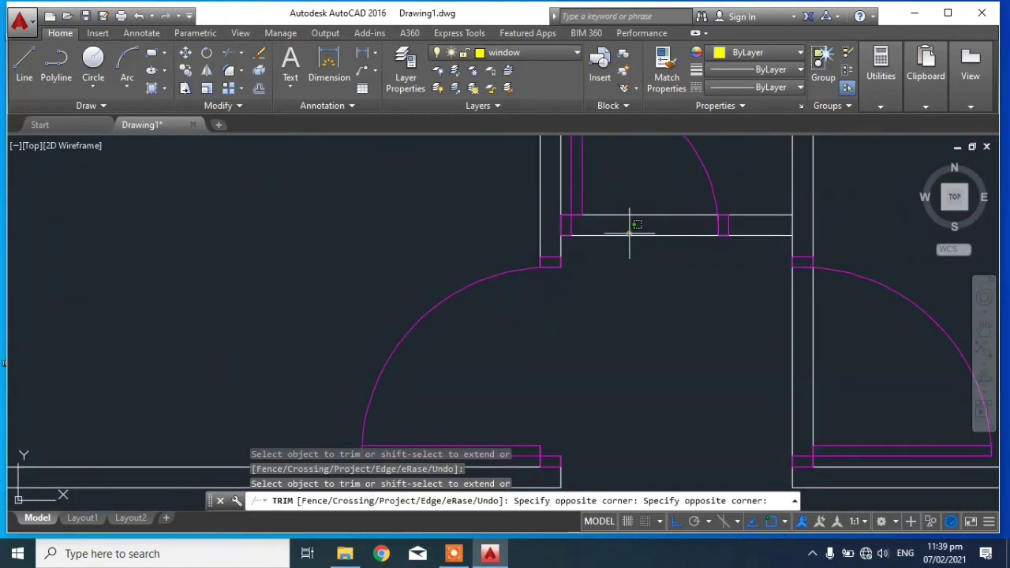
left_click(636, 223)
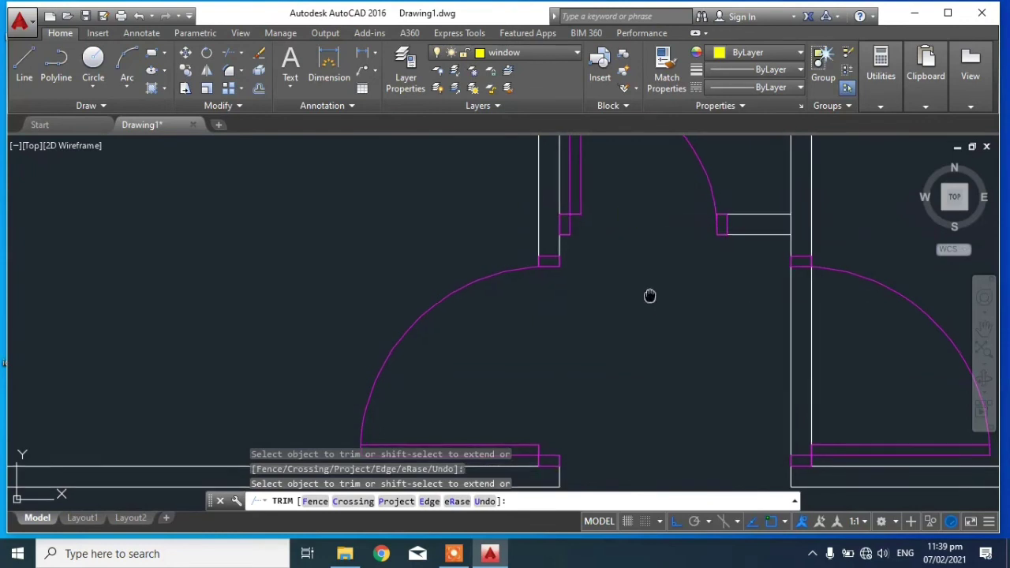
Step: Trim the wall line across the right-hand door opening
middle_click_drag(649, 293, 570, 275)
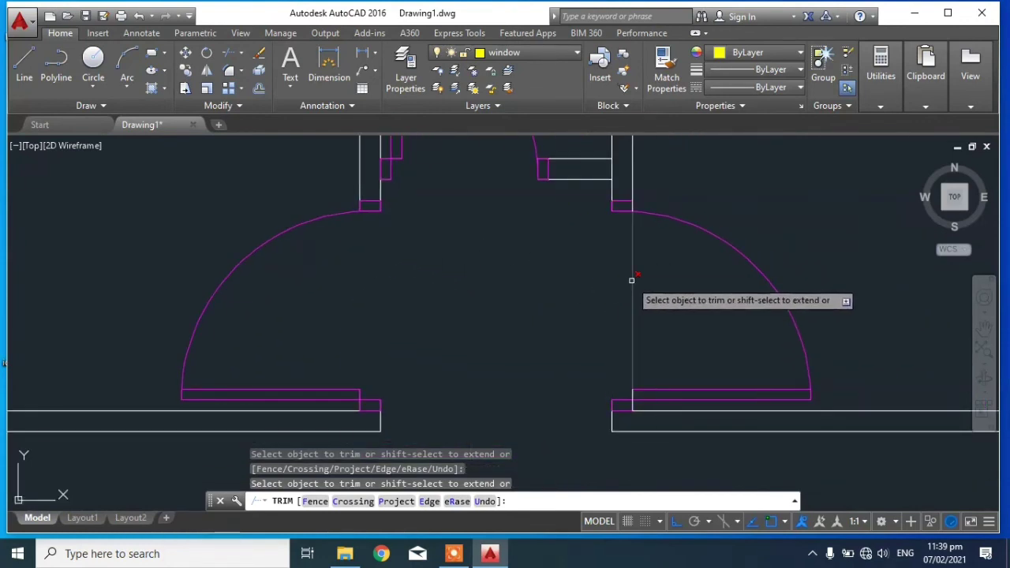
scroll(539, 256, "down", 8)
scroll(638, 275, "up", 7)
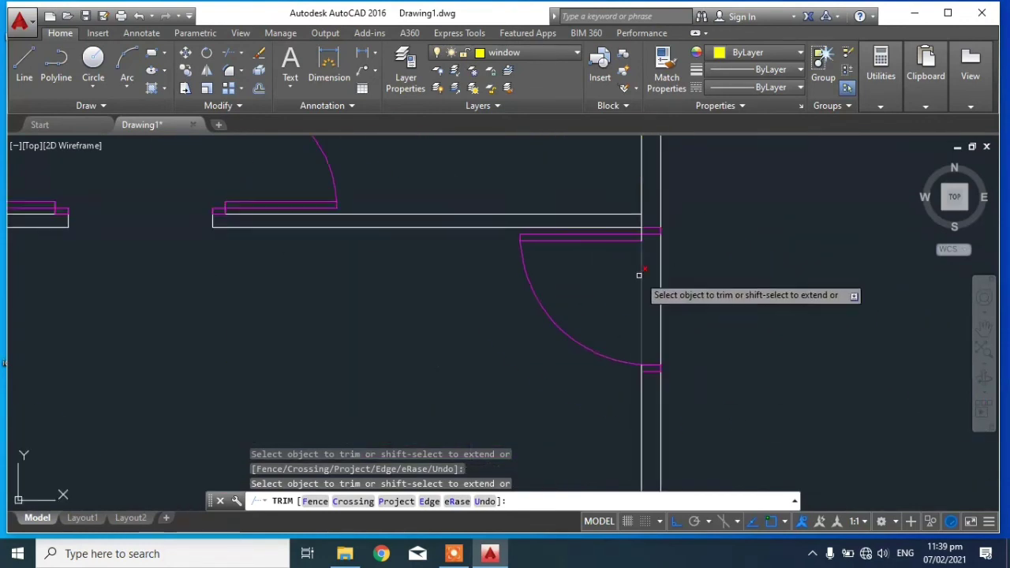
scroll(638, 288, "up", 1)
left_click(672, 288)
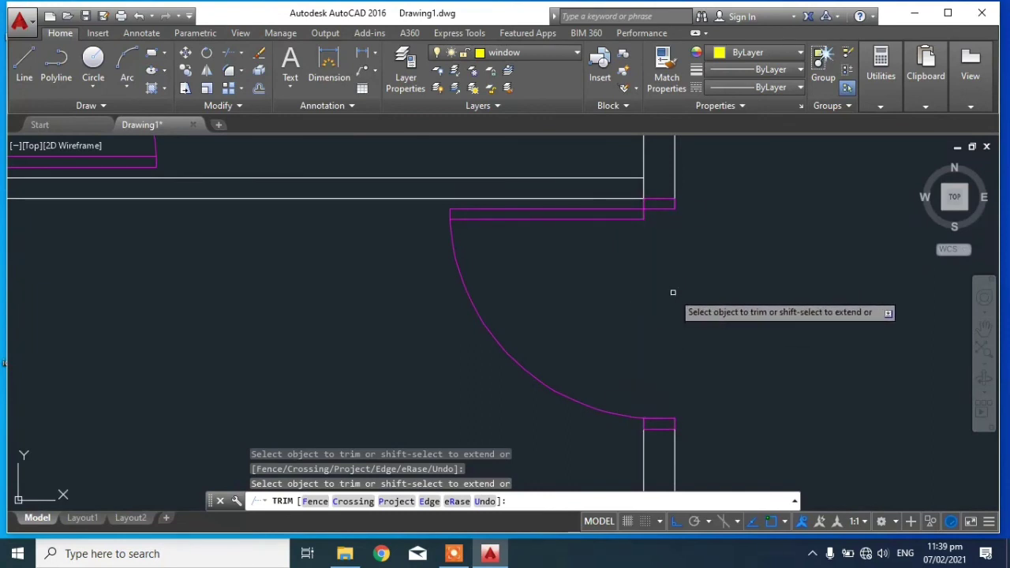
scroll(702, 269, "down", 8)
key("Escape")
middle_click_drag(870, 342, 759, 391)
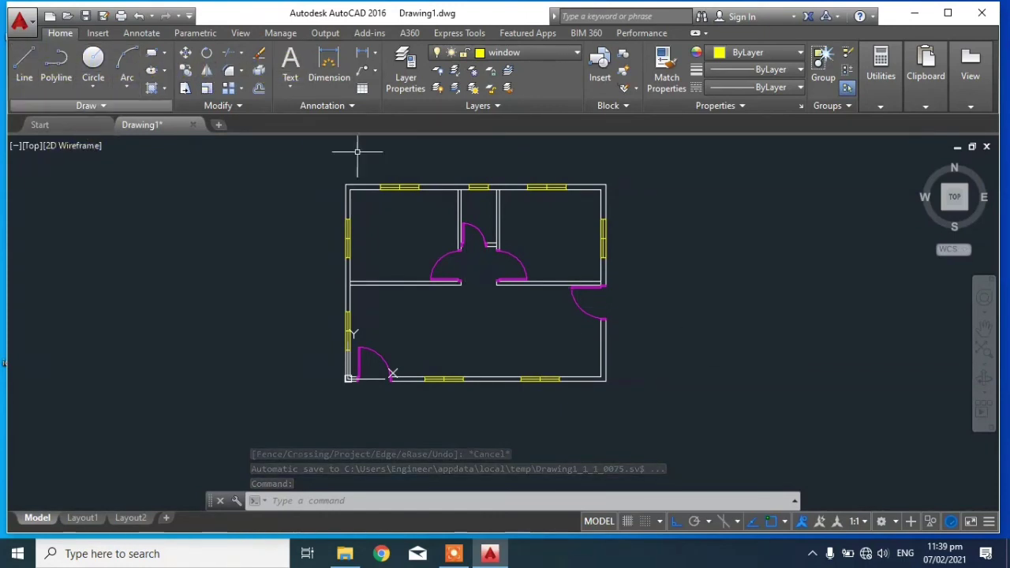
Step: Abandon the false line starts and make layer 0 the current layer
scroll(618, 381, "up", 4)
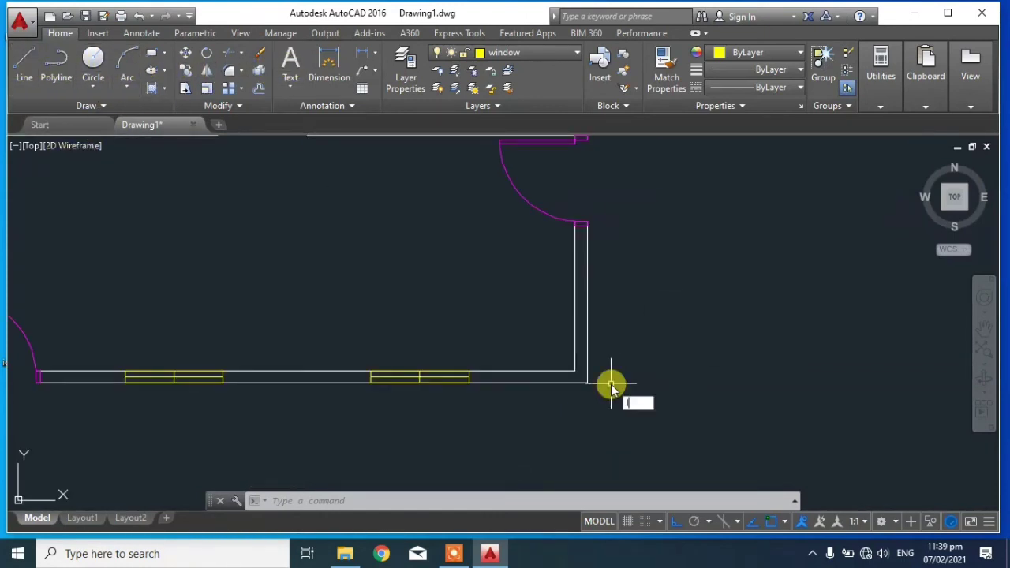
type("l")
key("Return")
key("Escape")
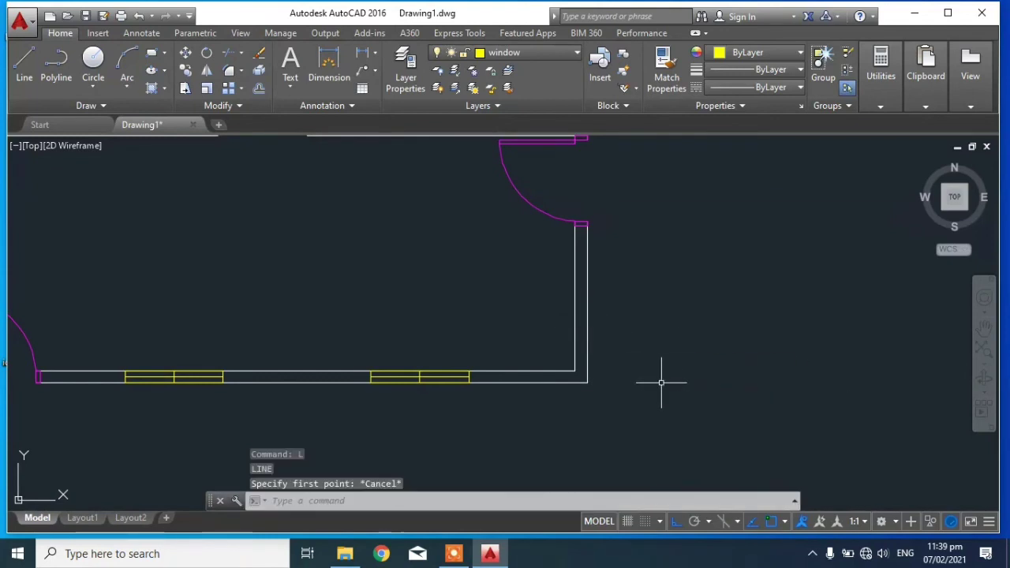
key("Escape")
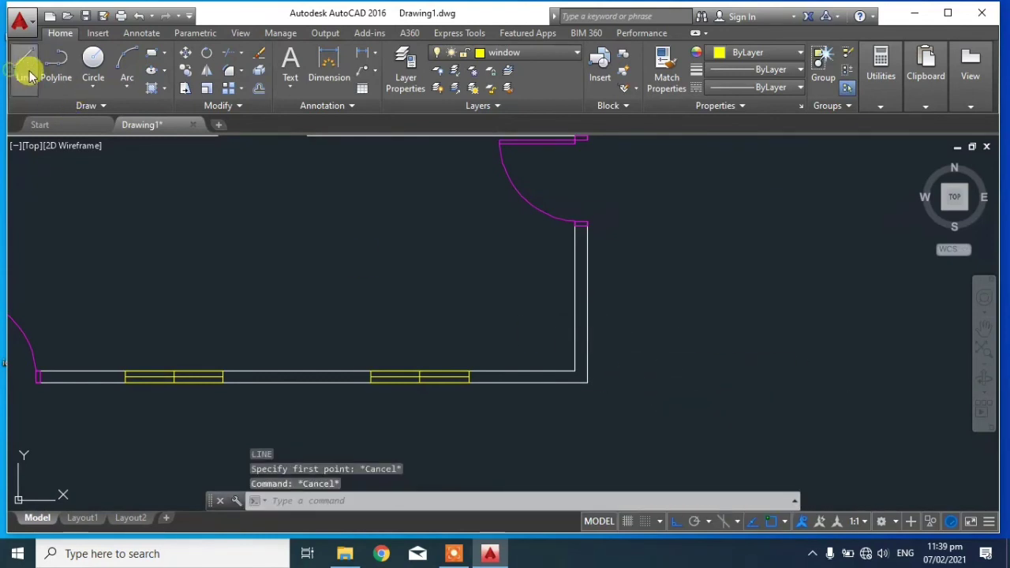
left_click(24, 67)
left_click(571, 228)
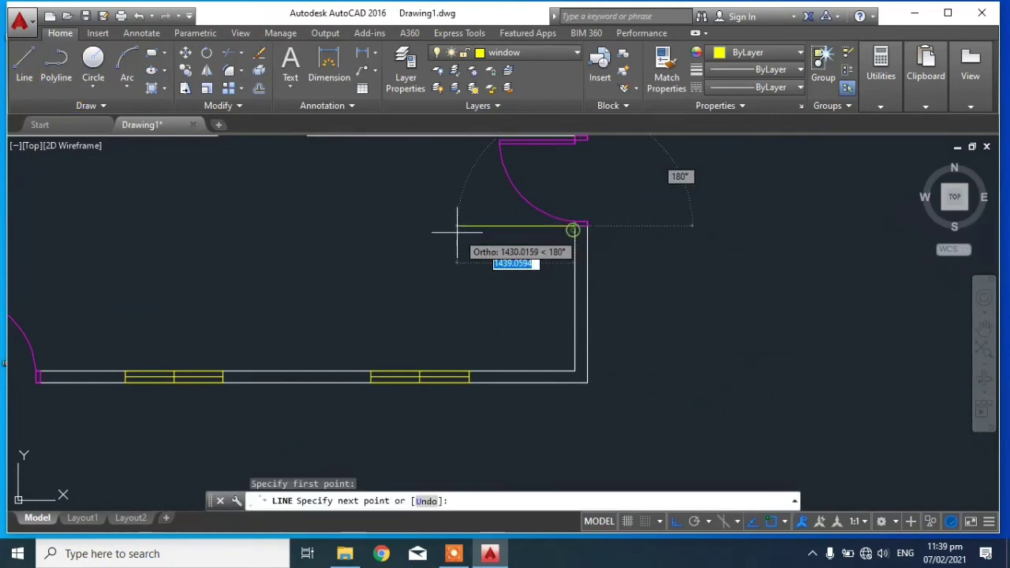
key("Escape")
left_click(541, 54)
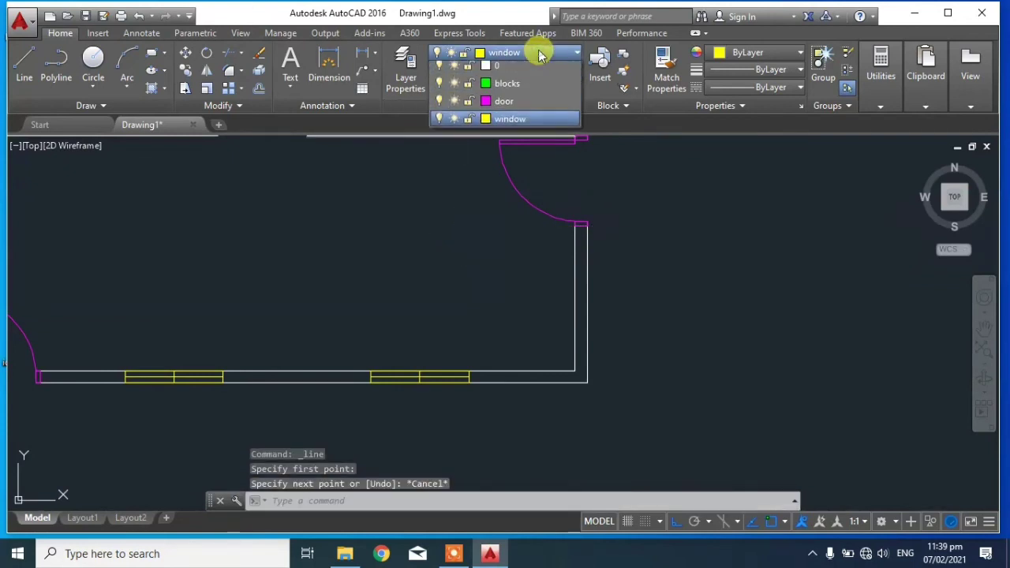
left_click(517, 71)
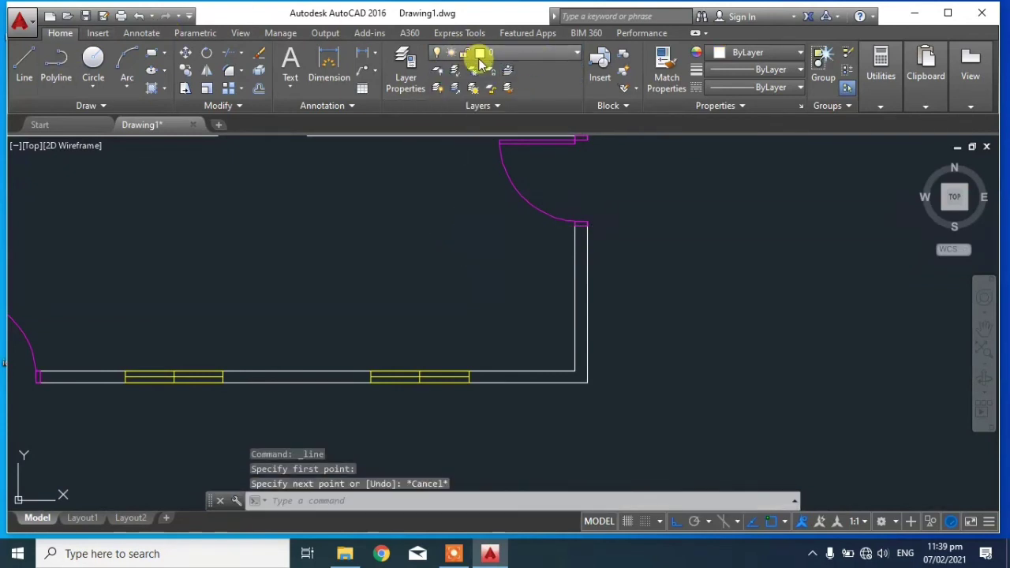
Step: Draw a 600-unit line from the wall corner below the door
left_click(26, 65)
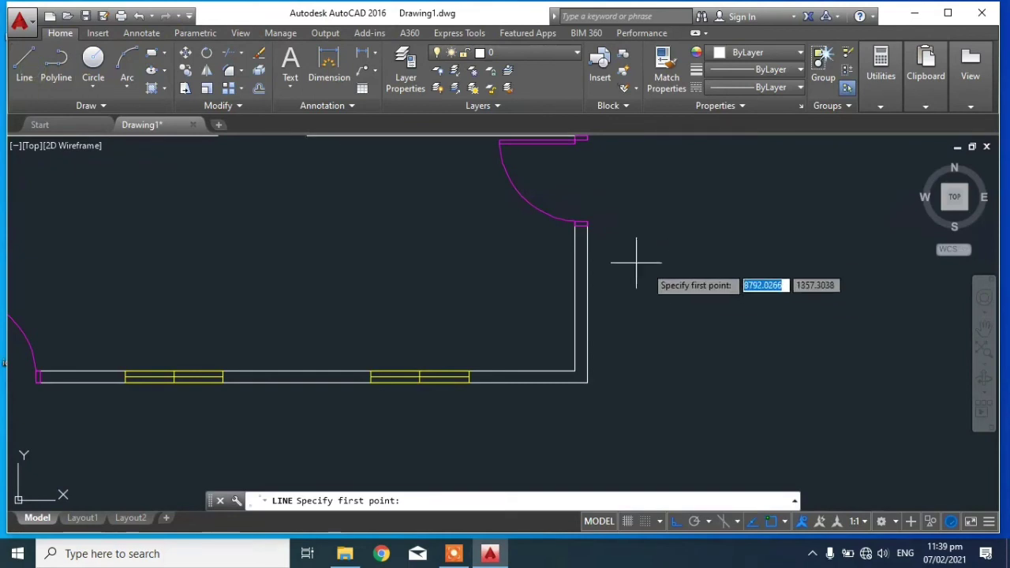
scroll(575, 230, "up", 3)
scroll(564, 214, "up", 1)
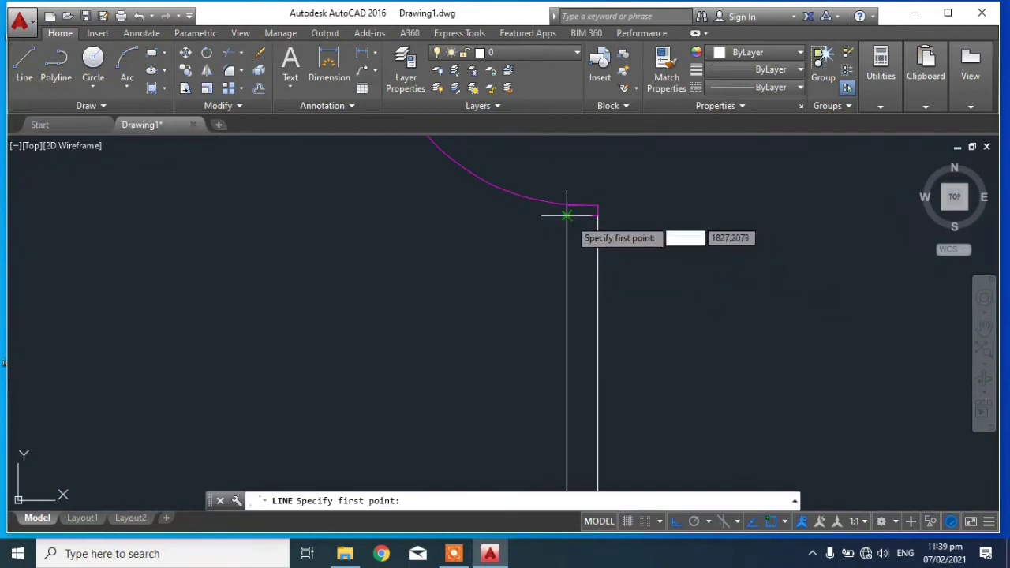
left_click(567, 214)
scroll(566, 215, "down", 4)
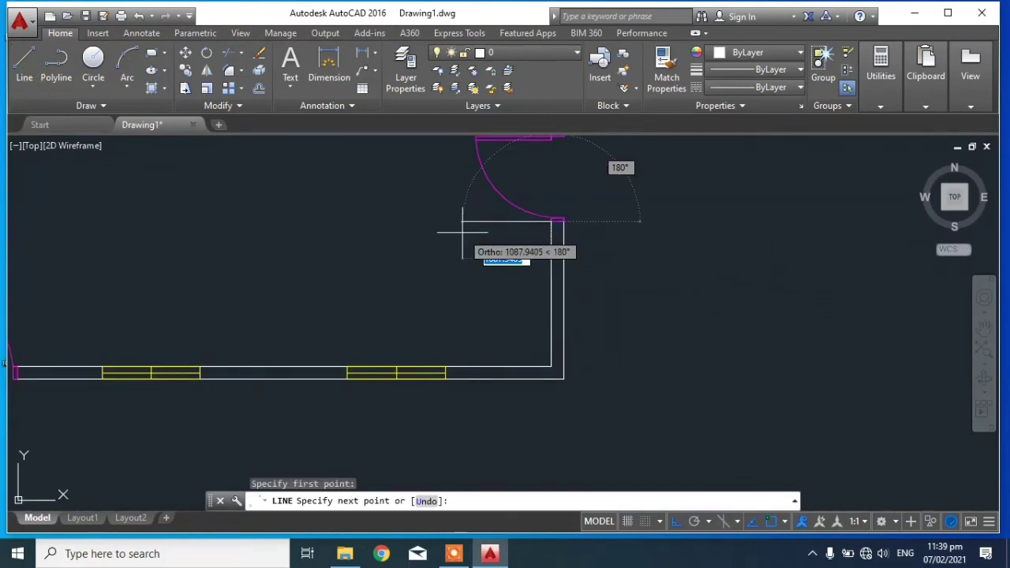
type("600")
key("Return")
key("Escape")
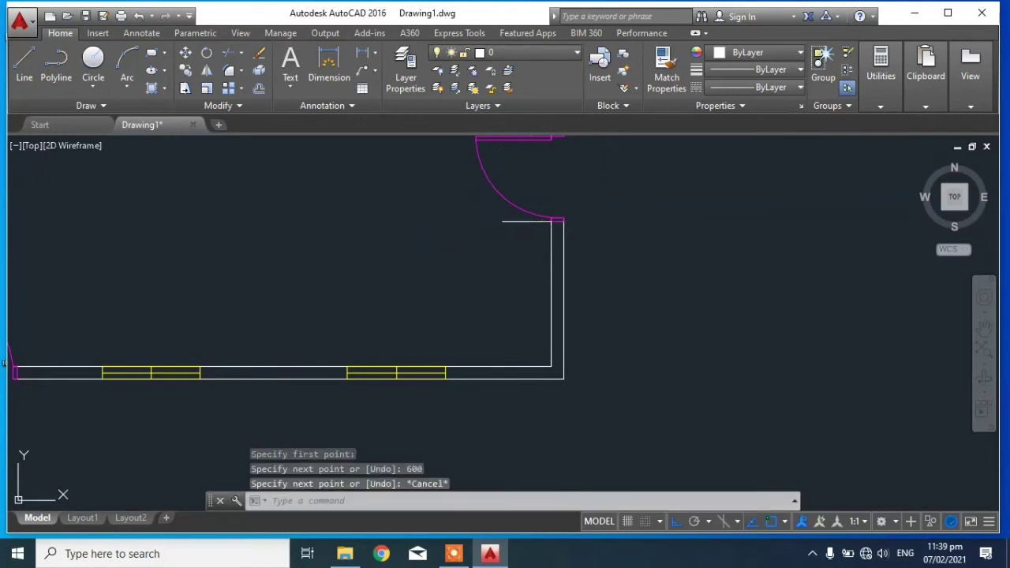
Step: Draw the counter: 600 units up from the bottom wall, across, plus a vertical line from the right wall
left_click(26, 69)
left_click(282, 366)
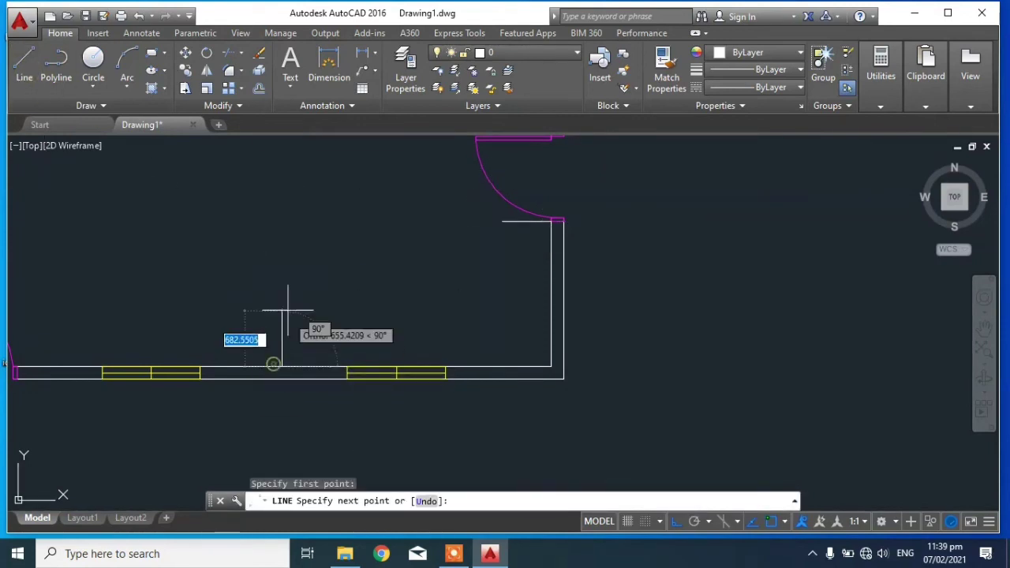
type("600")
key("Return")
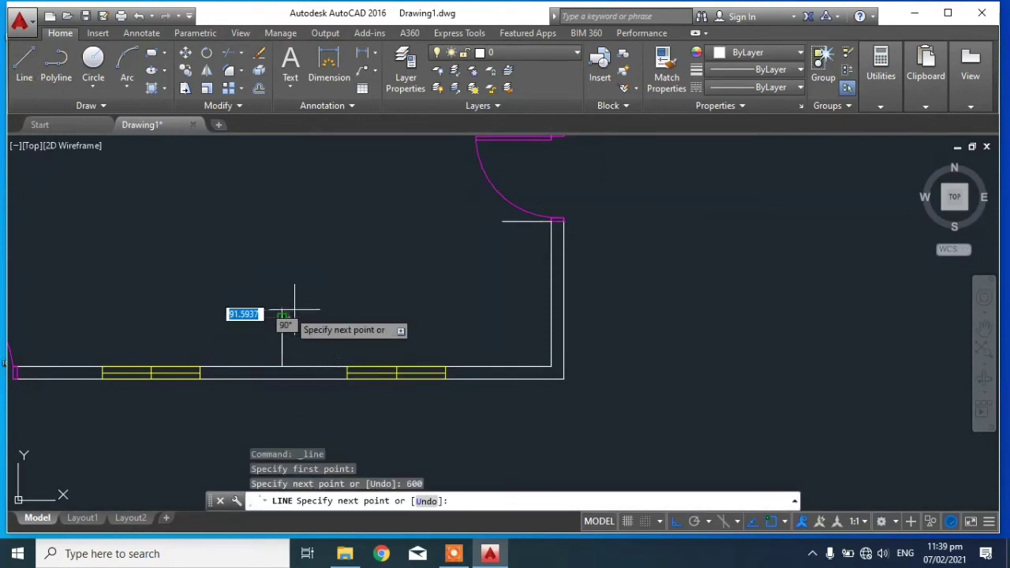
left_click(464, 317)
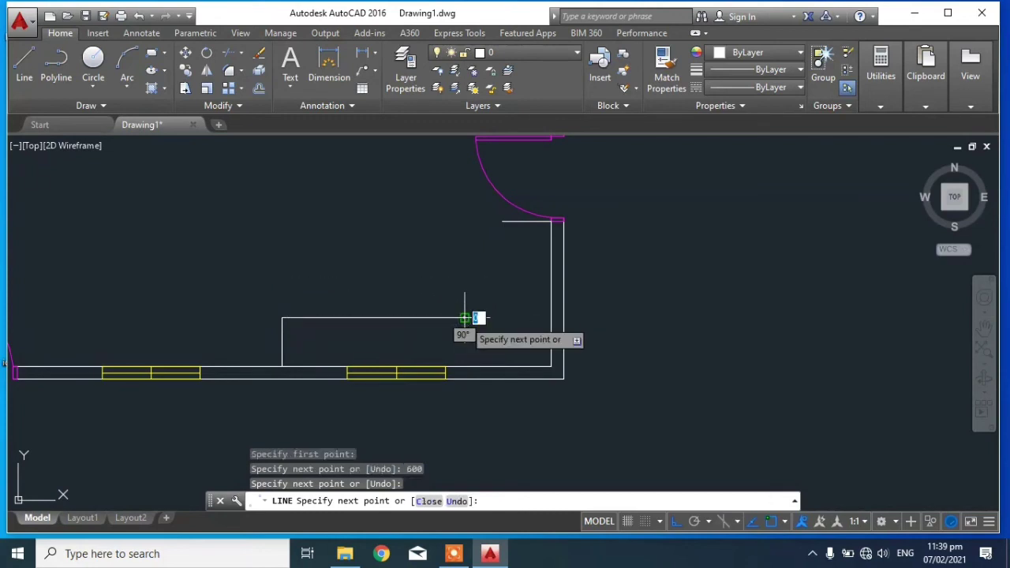
key("Escape")
key("Return")
left_click(507, 224)
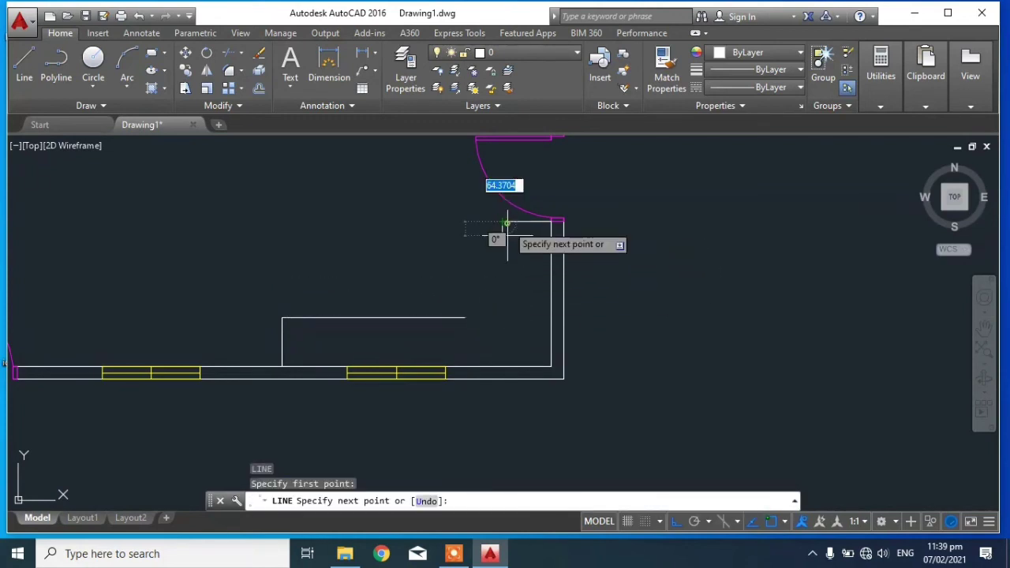
left_click(502, 301)
key("Escape")
Step: Join the two counter lines into a corner
key("Return")
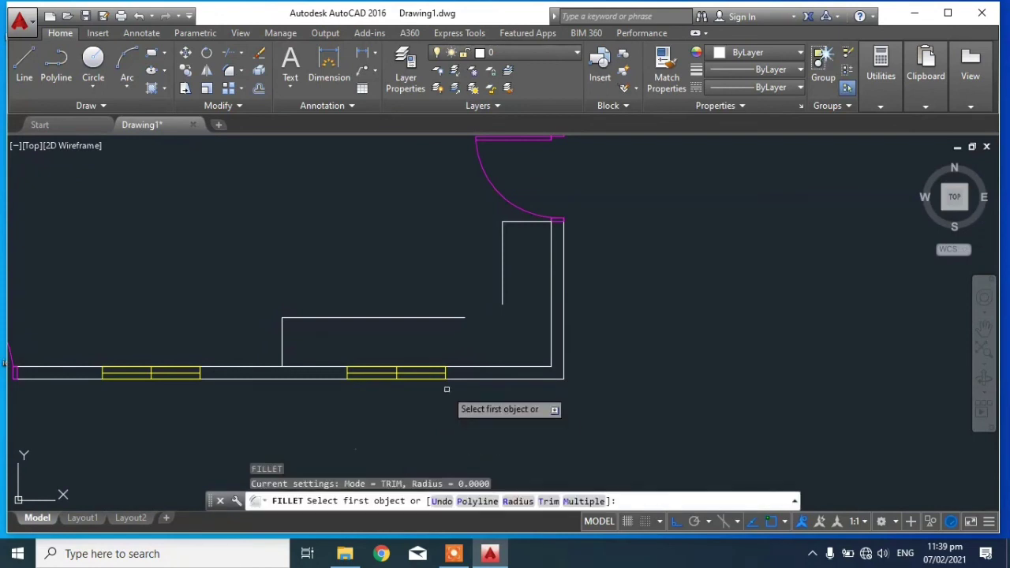
left_click(462, 318)
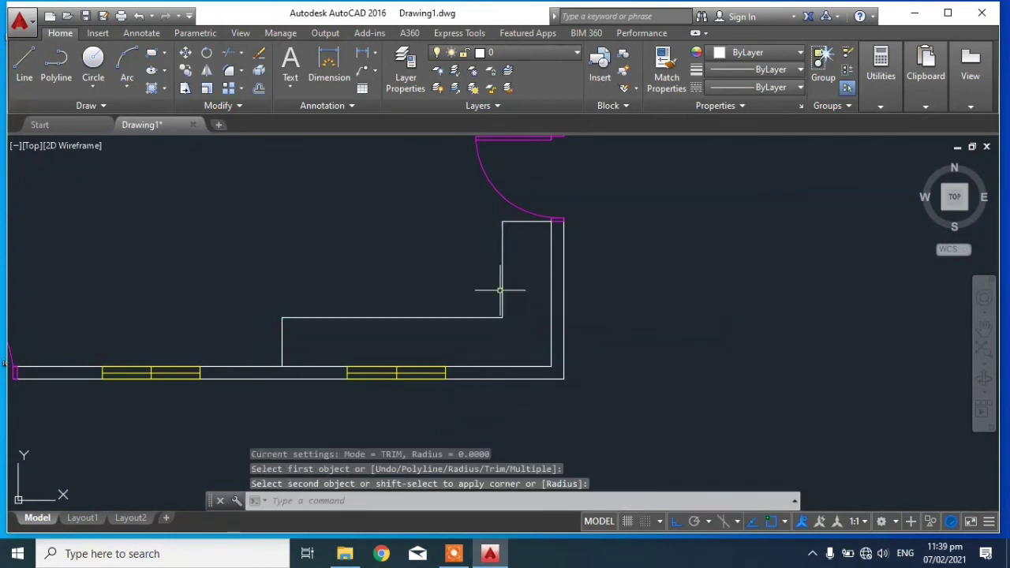
key("Escape")
scroll(487, 354, "down", 4)
mouse_move(652, 365)
middle_mouse_down()
mouse_move(586, 339)
mouse_move(646, 361)
mouse_move(655, 387)
mouse_move(623, 361)
mouse_move(579, 342)
mouse_move(559, 346)
mouse_move(624, 362)
mouse_move(611, 378)
mouse_move(613, 369)
mouse_move(710, 361)
mouse_move(762, 384)
middle_mouse_up()
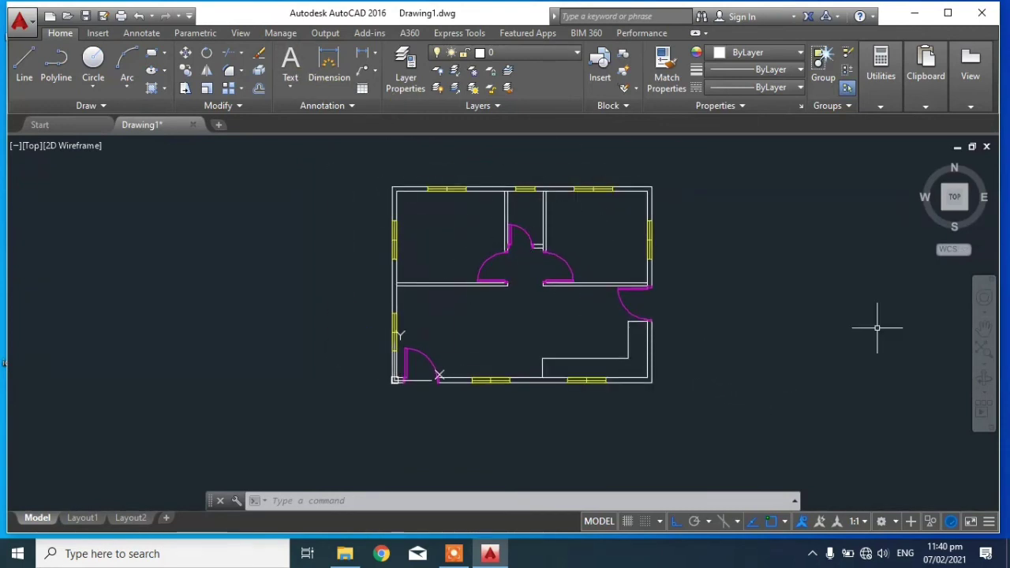
Step: Pan the view to centre the floor plan
middle_click_drag(877, 327, 845, 325)
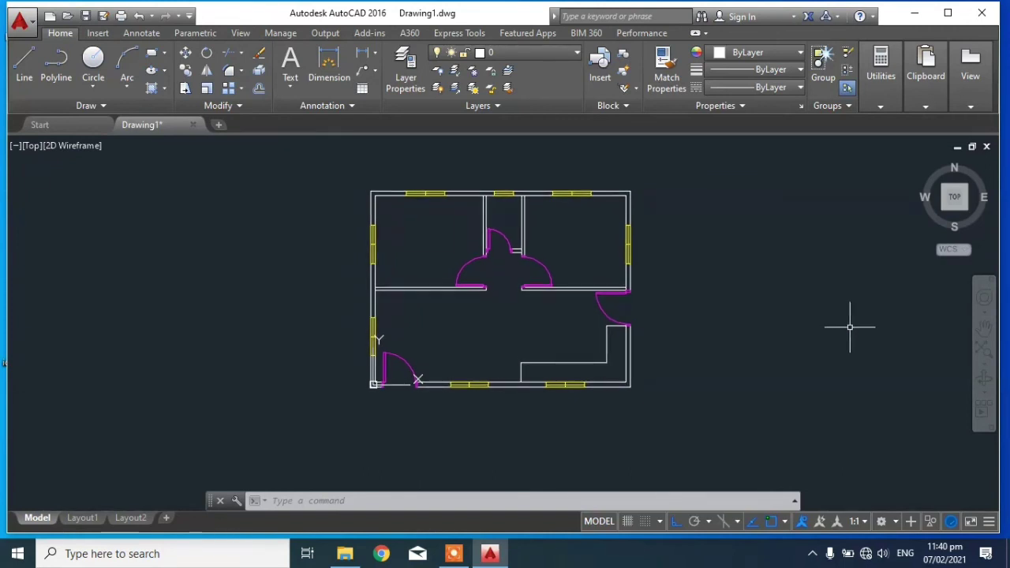
middle_click_drag(742, 266, 743, 269)
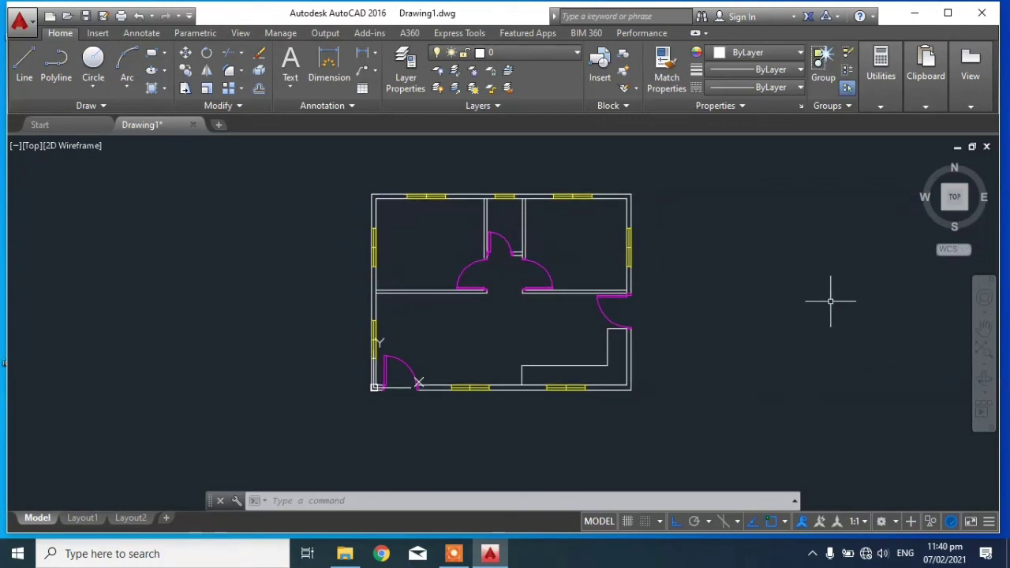
middle_click_drag(830, 301, 835, 296)
type("H")
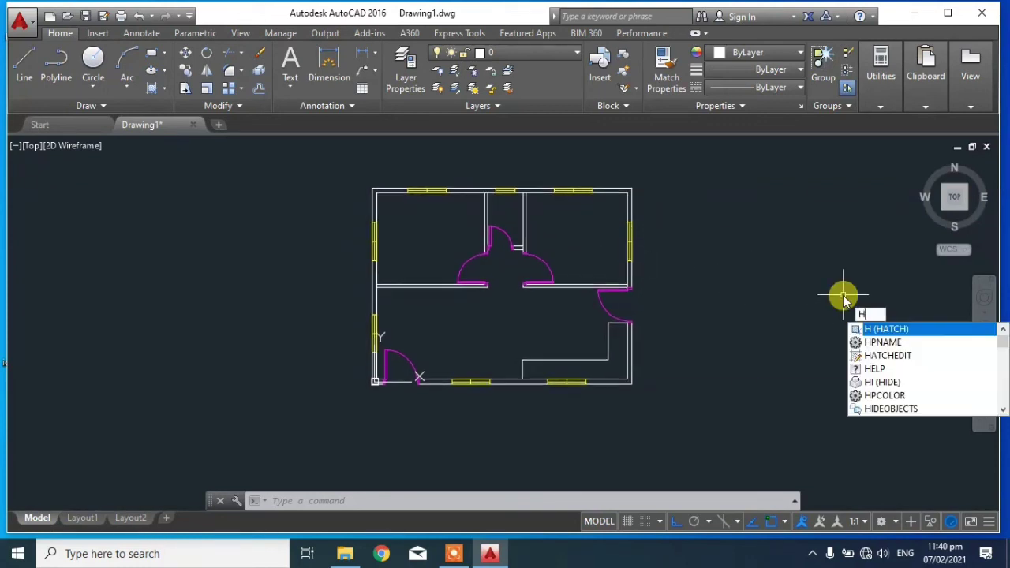
Step: Start a hatch using the SOLID pattern
key("Return")
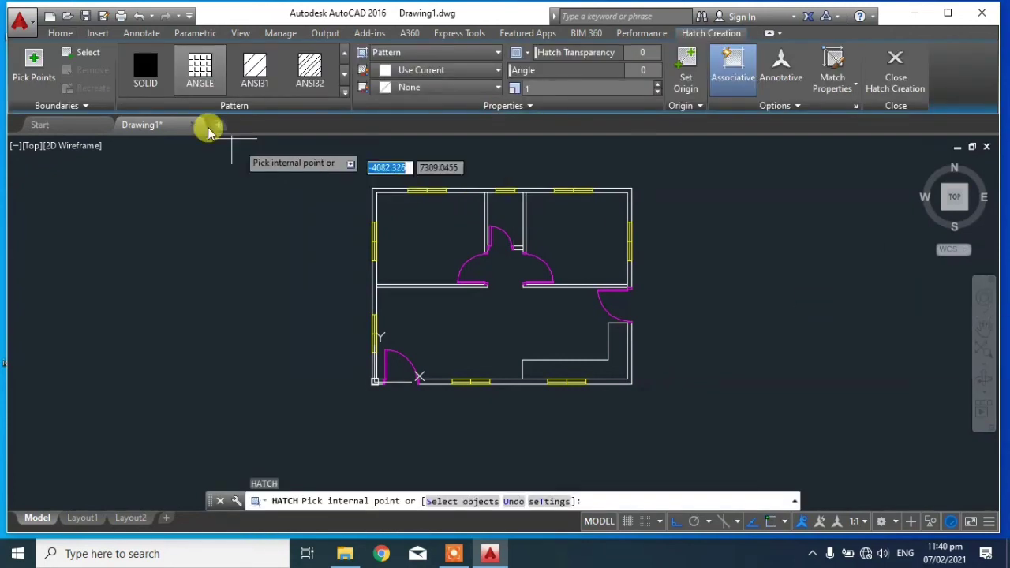
left_click(146, 86)
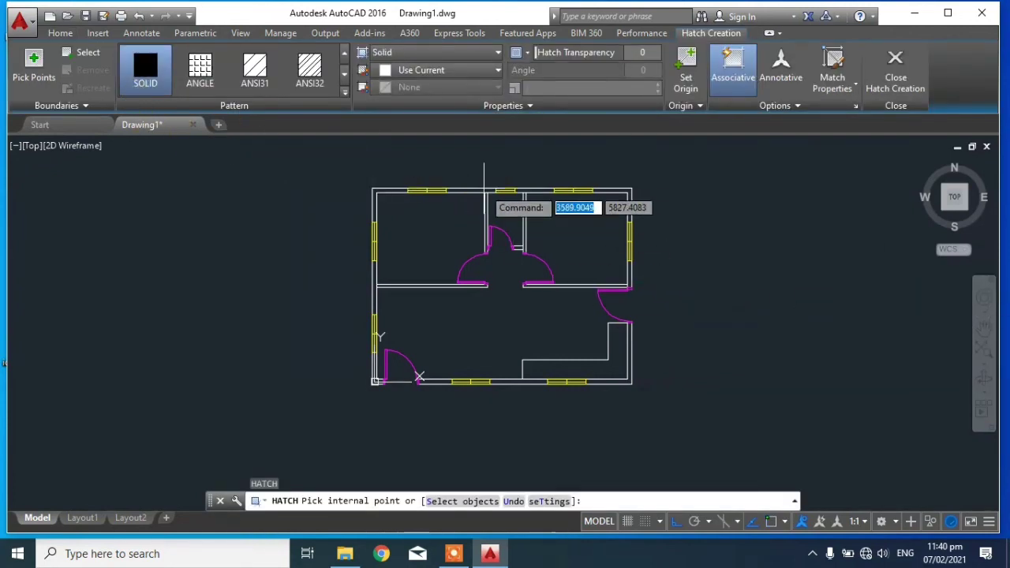
scroll(483, 201, "up", 2)
scroll(505, 225, "up", 2)
scroll(530, 249, "down", 4)
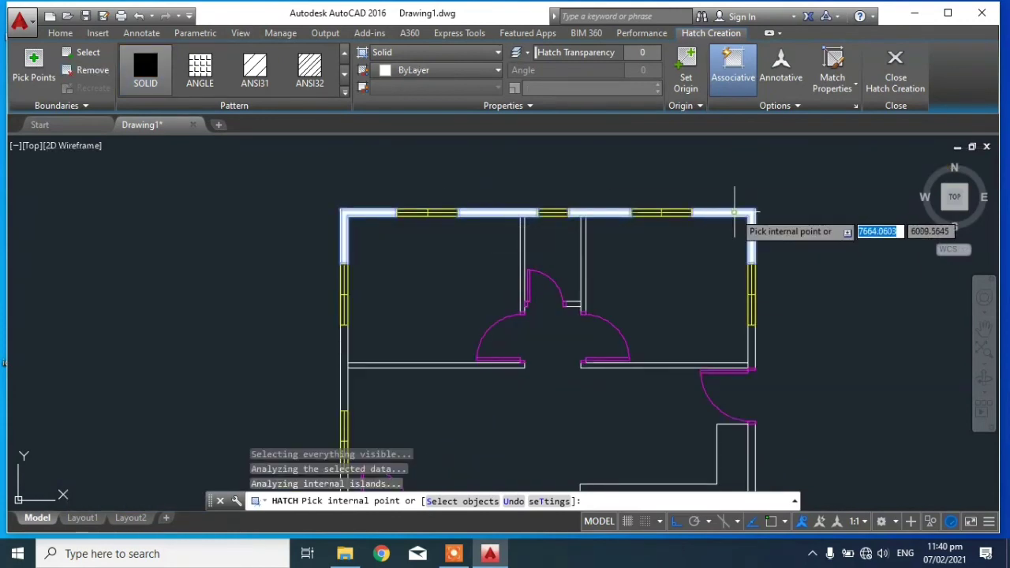
scroll(583, 253, "up", 2)
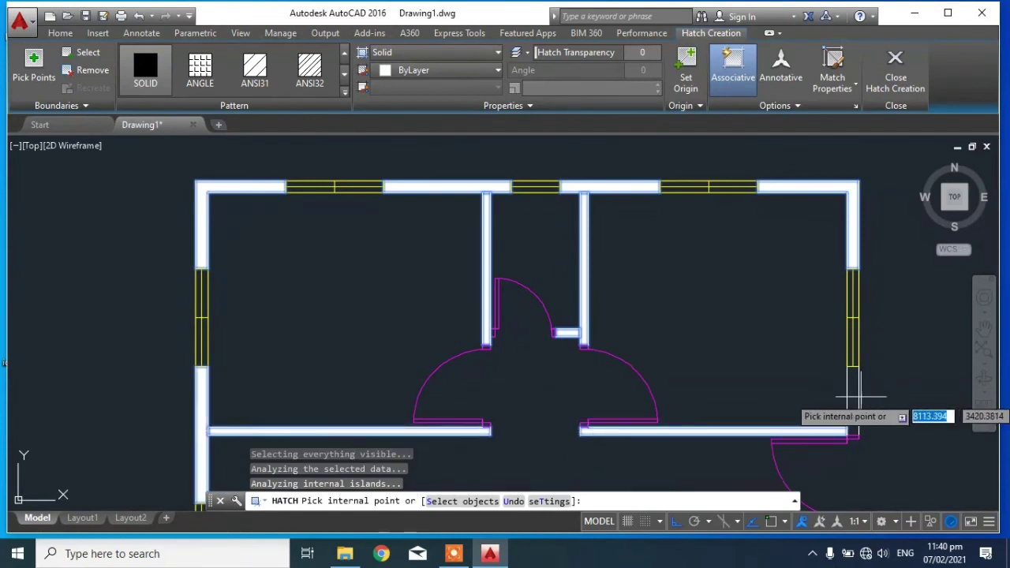
Step: Fill the lower-right, bottom, bottom-left and lower-left wall sections with the solid hatch
left_click(856, 396)
scroll(709, 394, "down", 4)
scroll(733, 413, "up", 2)
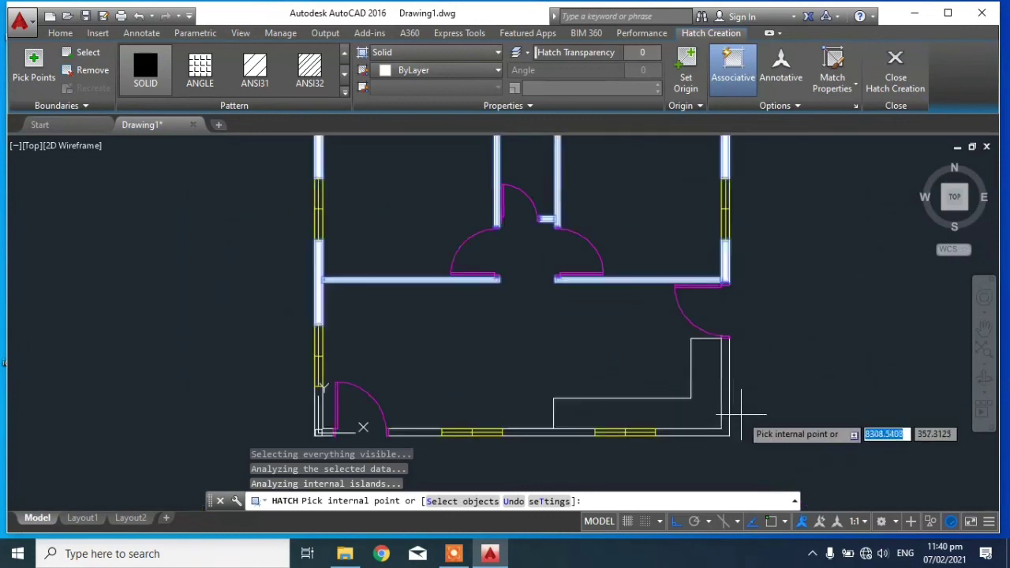
scroll(699, 412, "up", 2)
left_click(474, 442)
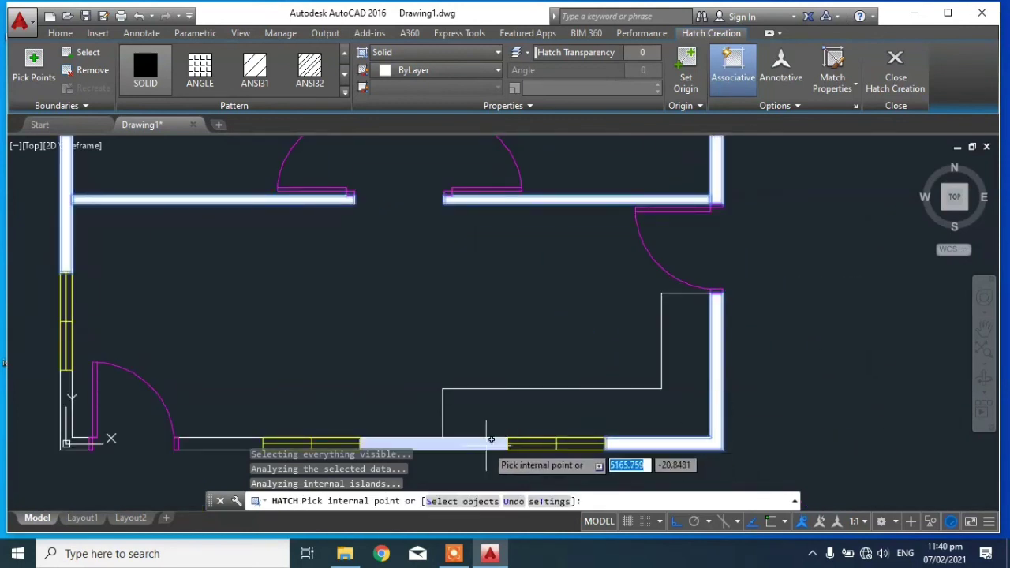
left_click(219, 436)
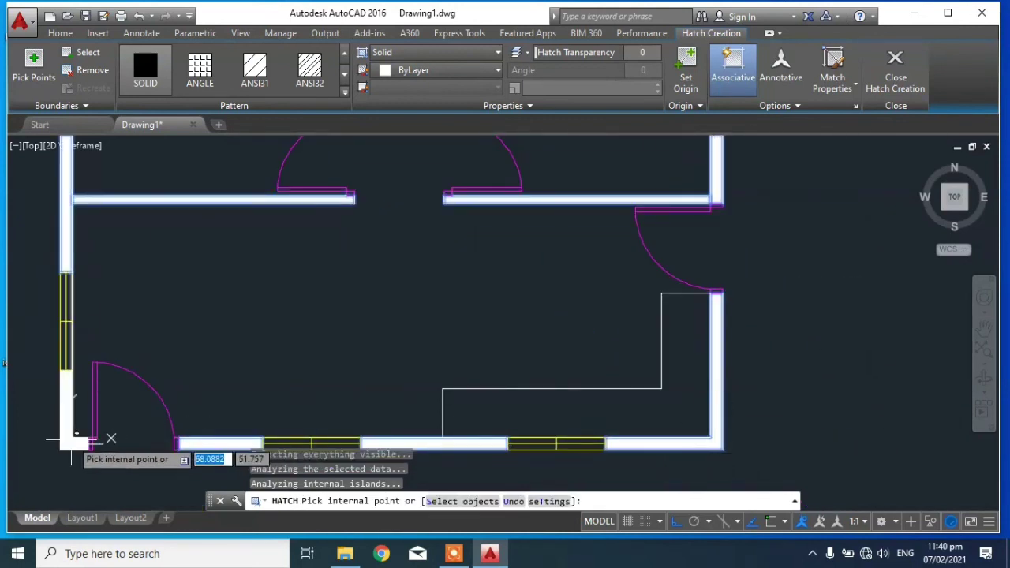
left_click(68, 410)
scroll(381, 344, "down", 2)
key("Escape")
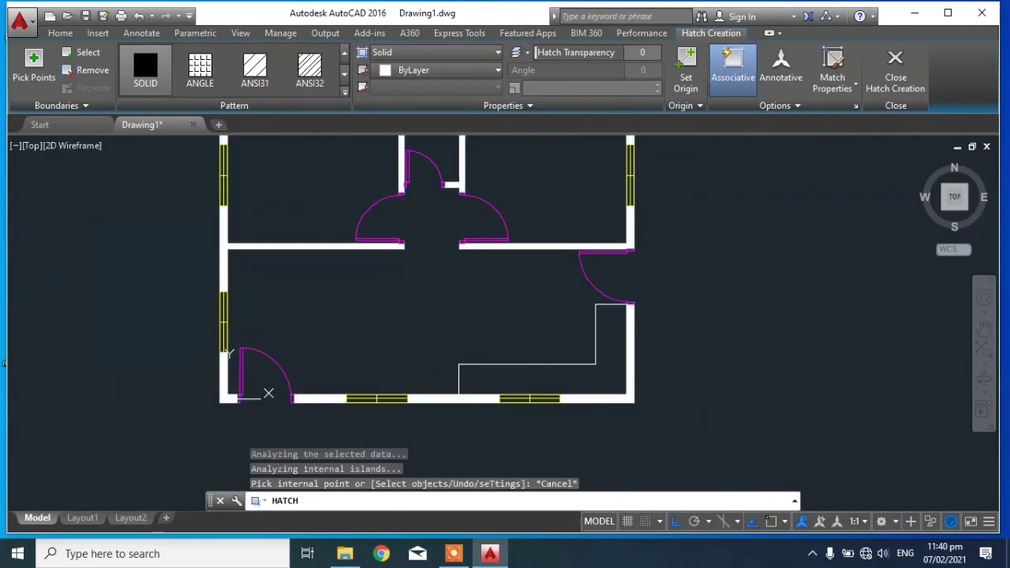
mouse_move(815, 292)
middle_mouse_down()
mouse_move(821, 358)
mouse_move(766, 320)
mouse_move(896, 351)
mouse_move(745, 310)
middle_mouse_up()
scroll(867, 338, "down", 4)
scroll(604, 259, "up", 2)
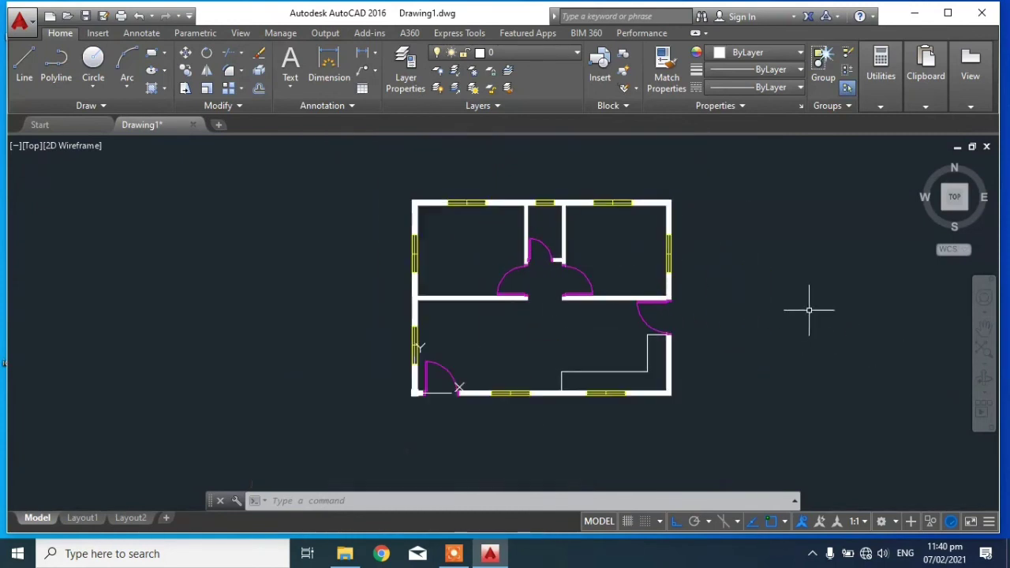
middle_click_drag(811, 305, 796, 302)
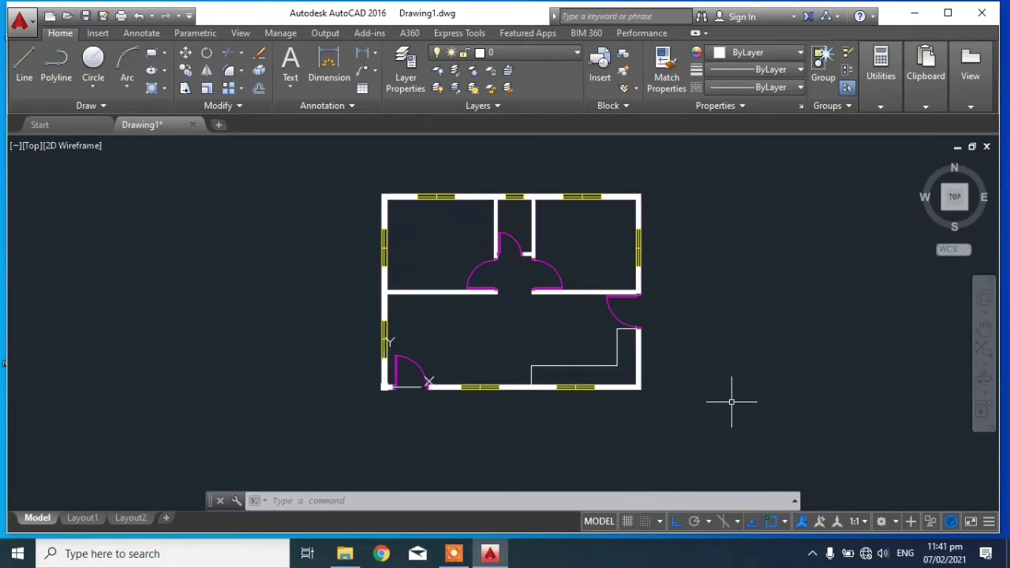
mouse_move(424, 371)
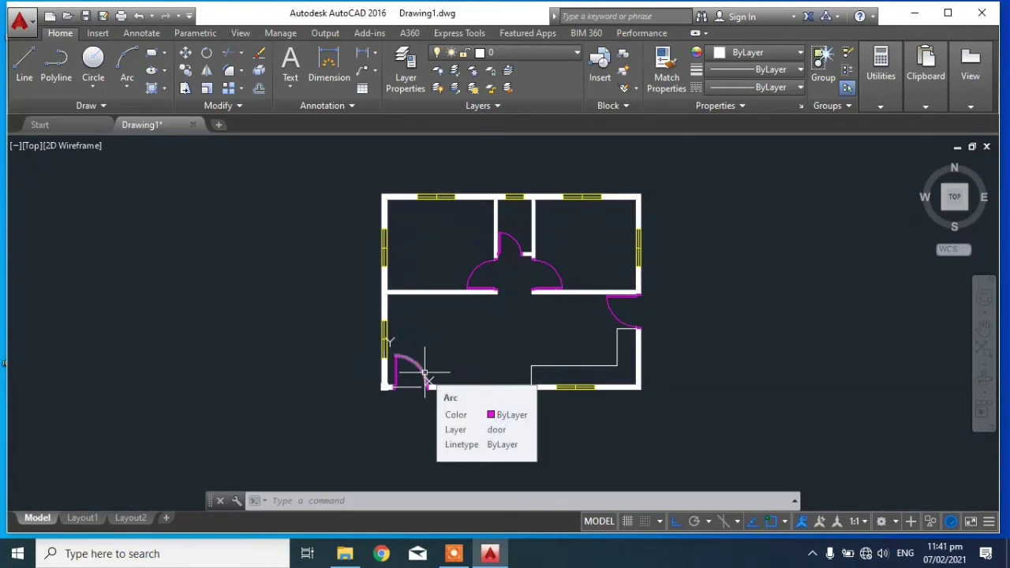
middle_click_drag(568, 355, 550, 361)
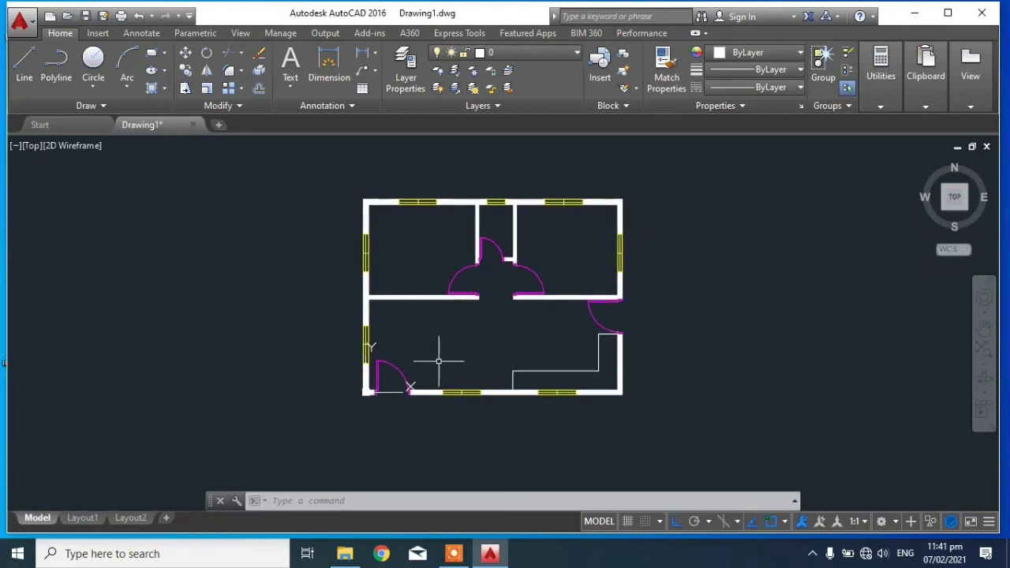